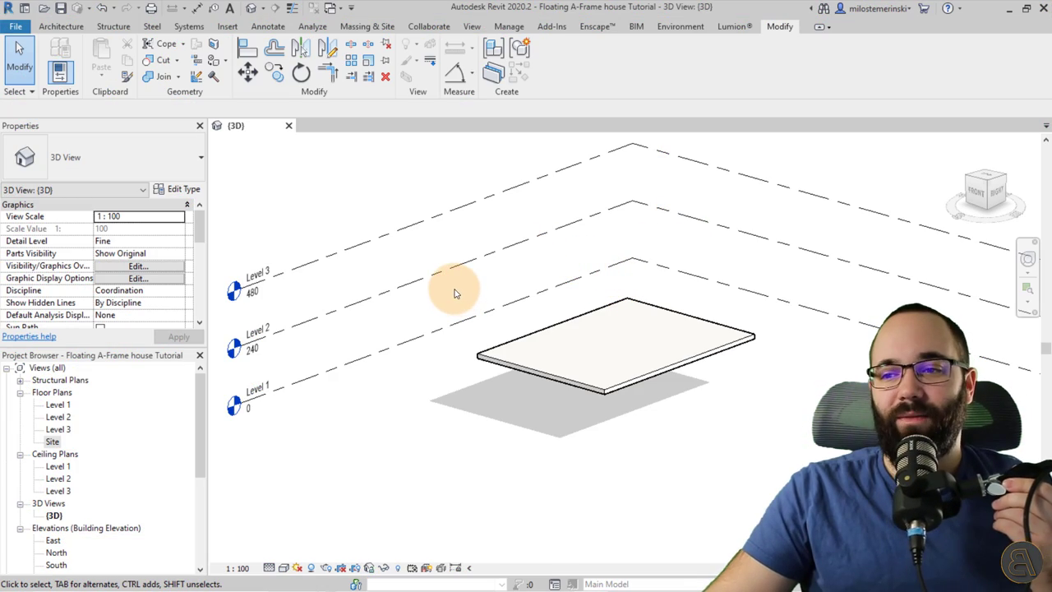
middle_click_drag(411, 424, 348, 399, "shift")
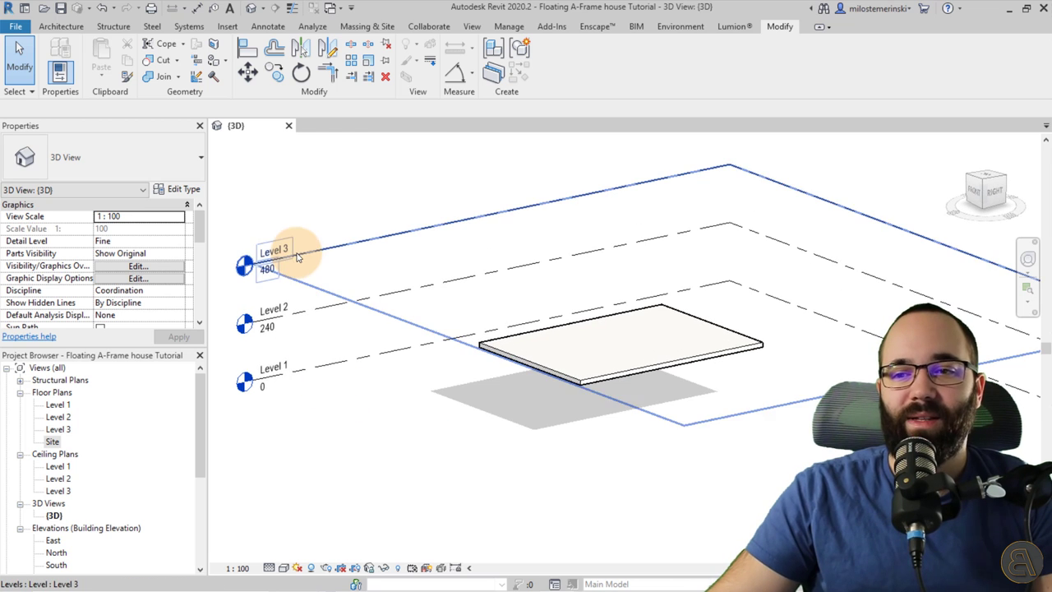
middle_click_drag(273, 370, 510, 372, "shift")
left_click(497, 358)
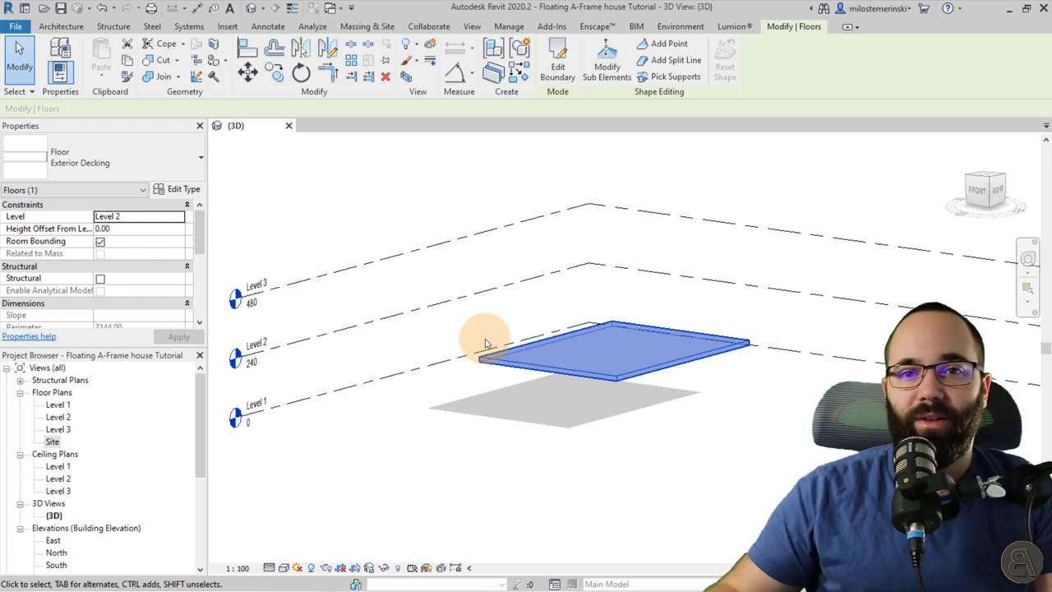
middle_click_drag(488, 453, 498, 340, "shift")
middle_click_drag(598, 359, 465, 403, "shift")
left_click(422, 401)
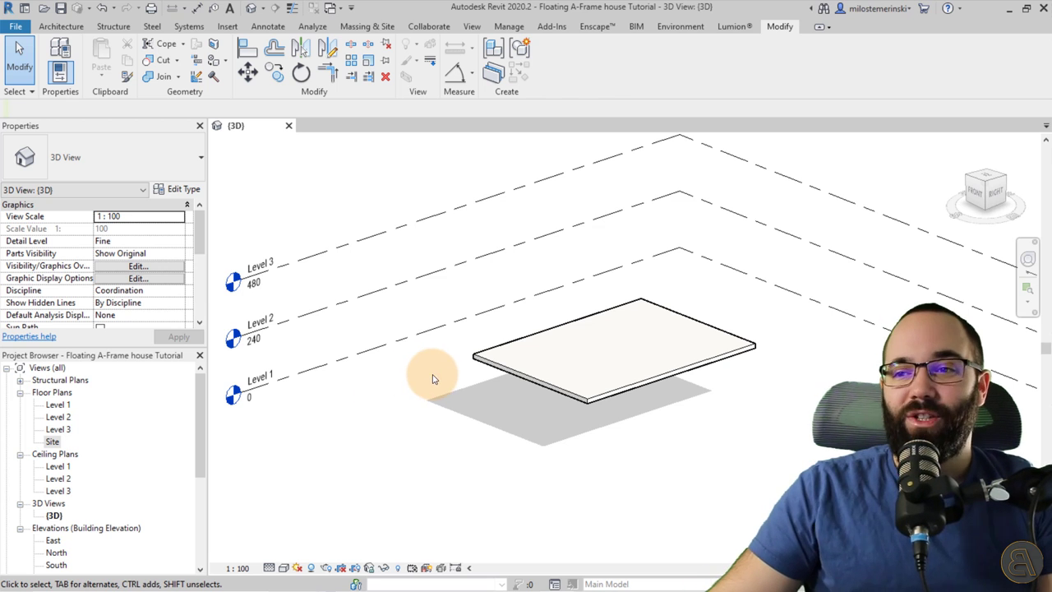
Open the Level 2 floor plan from its level marker and frame the decking floor.
double_click(233, 341)
middle_click_drag(443, 353, 438, 379)
scroll(486, 360, "up", 3)
scroll(486, 360, "up", 3)
scroll(461, 348, "up", 1)
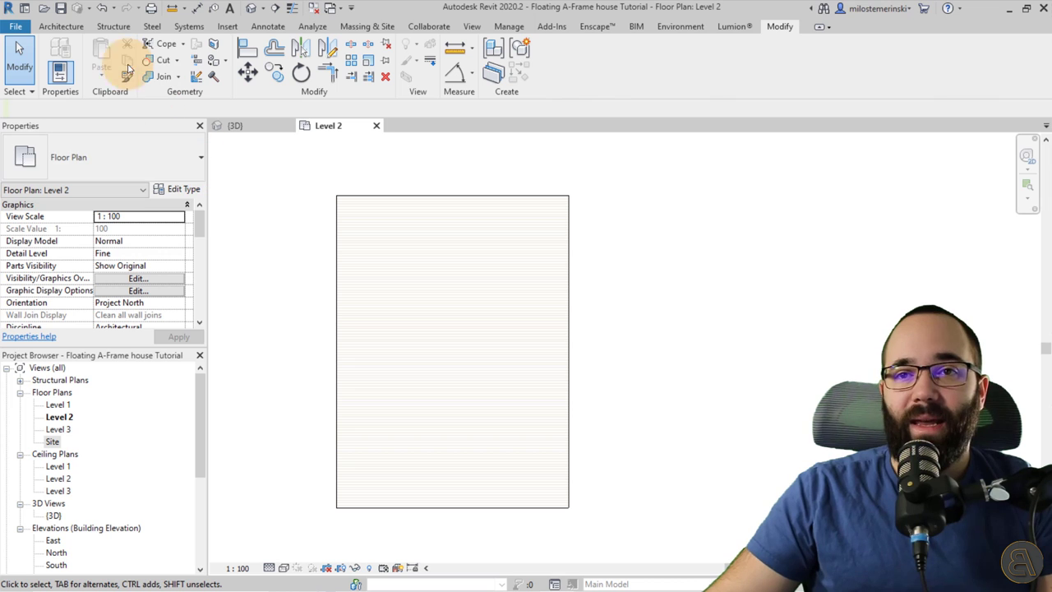
Start a roof by footprint and sketch a rectangular boundary about 670 by 803 from the deck's upper-left corner to its right edge.
left_click(71, 27)
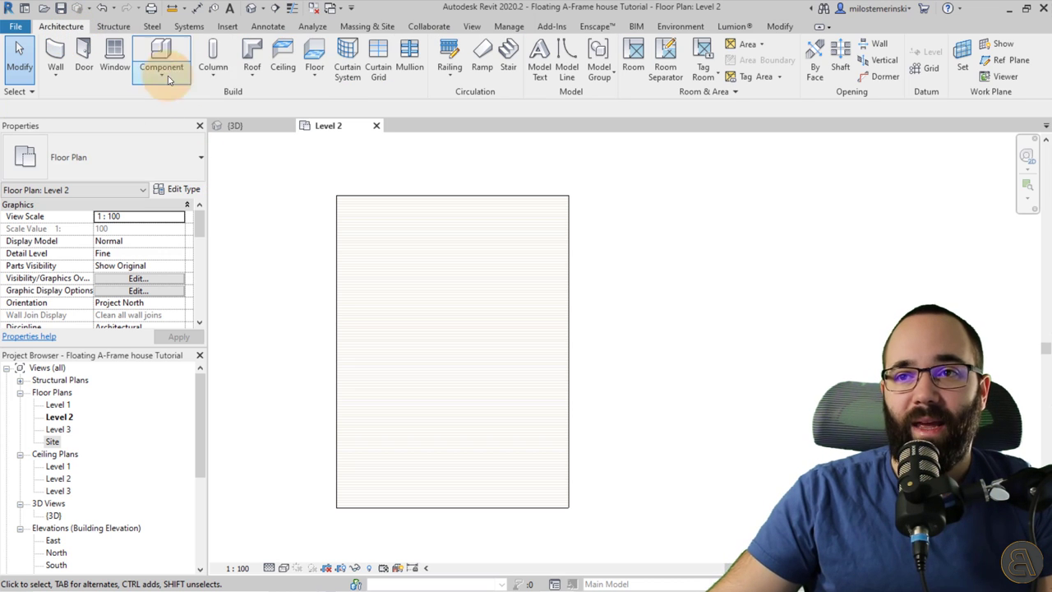
left_click(252, 58)
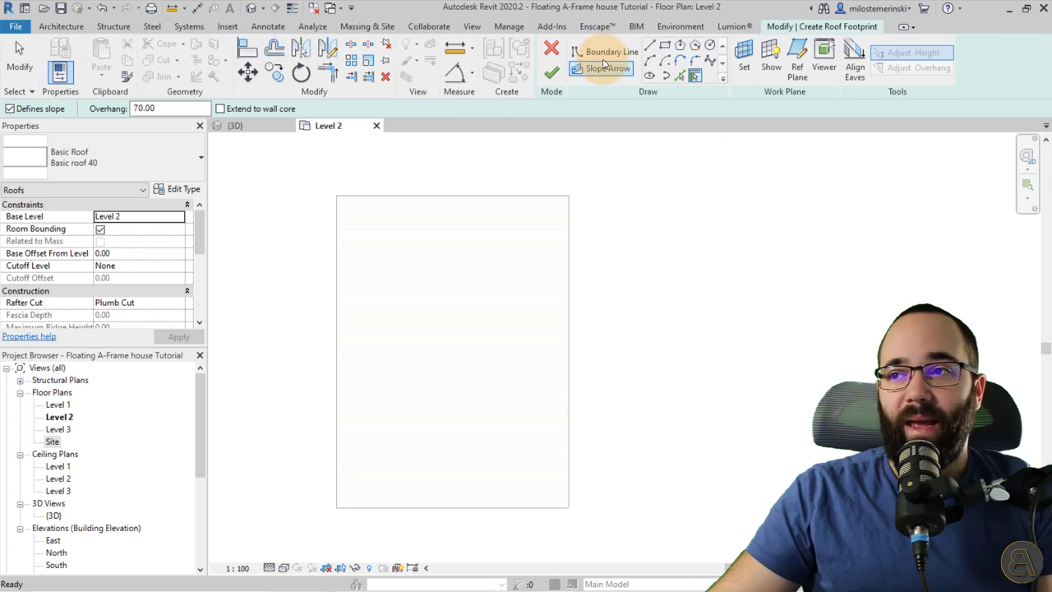
left_click(664, 47)
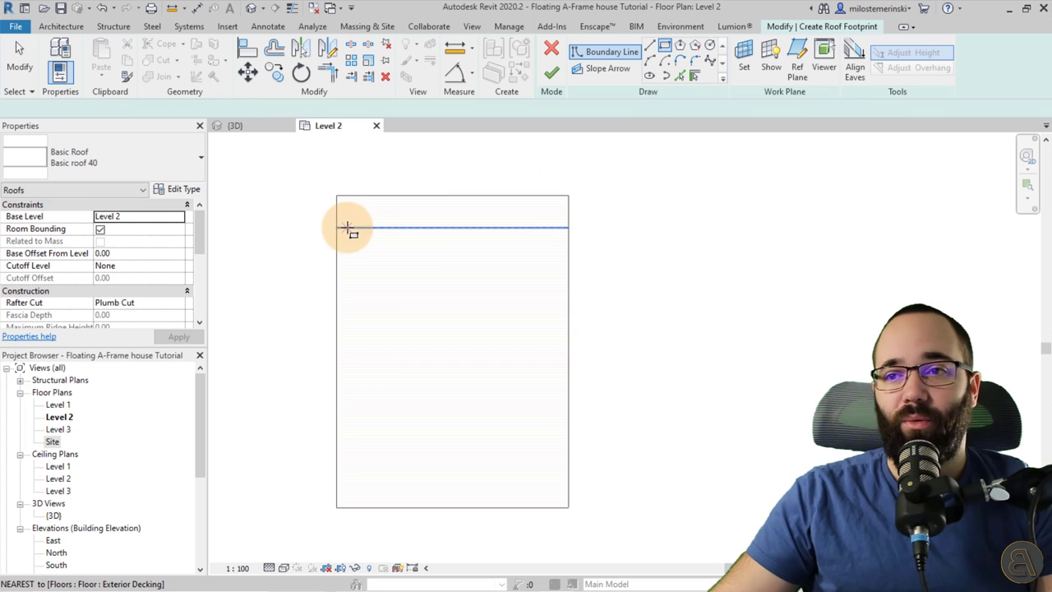
left_click(335, 194)
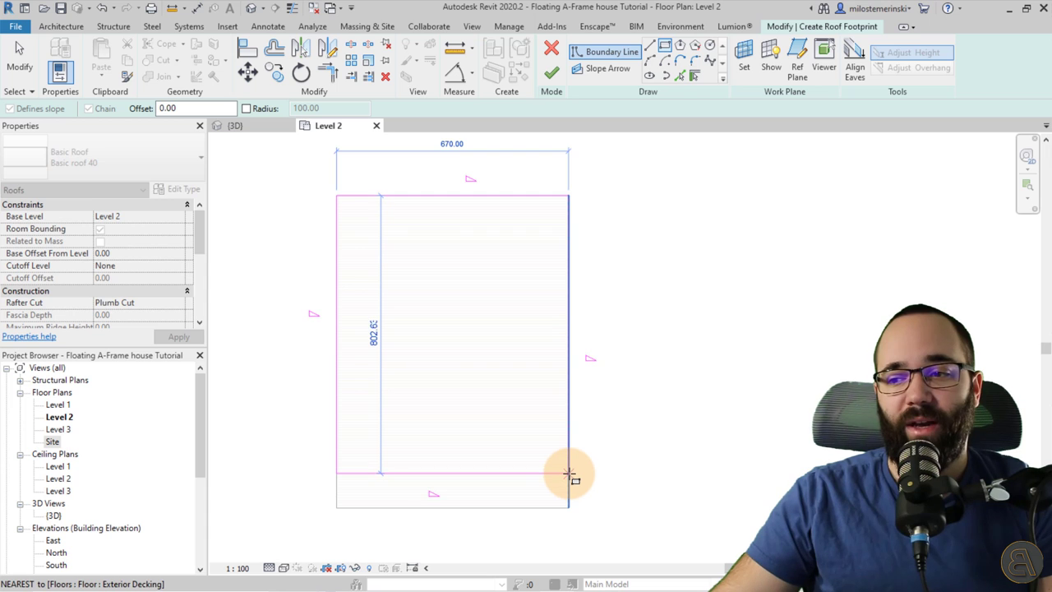
left_click(569, 474)
key("Escape")
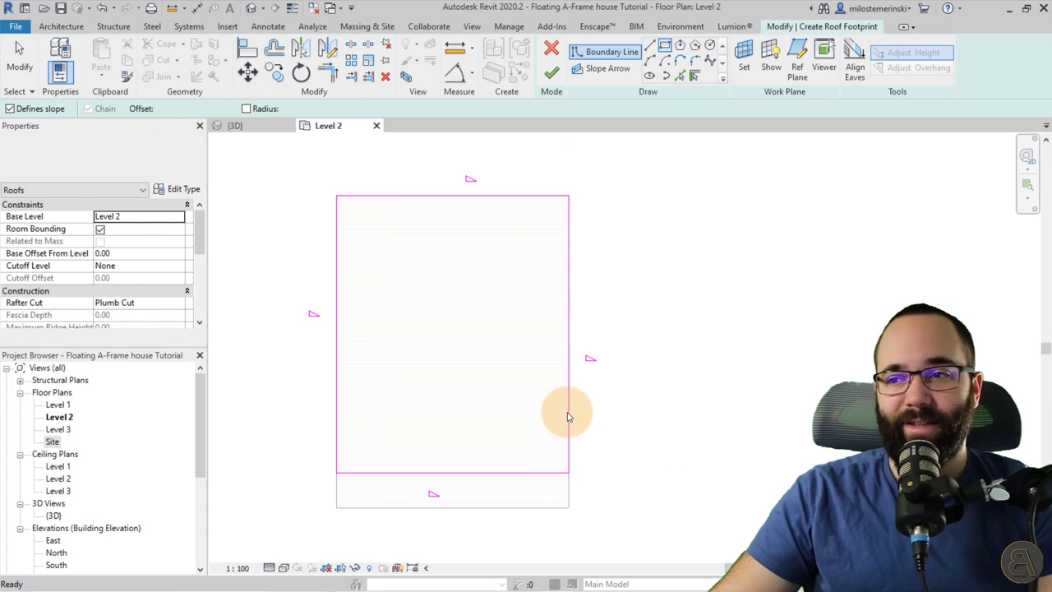
key("Escape")
Turn off the roof slope on the two short boundary lines and set the slope of the two long ones to 60°.
mouse_move(488, 534)
left_mouse_down()
mouse_move(469, 305)
mouse_move(438, 176)
left_mouse_up()
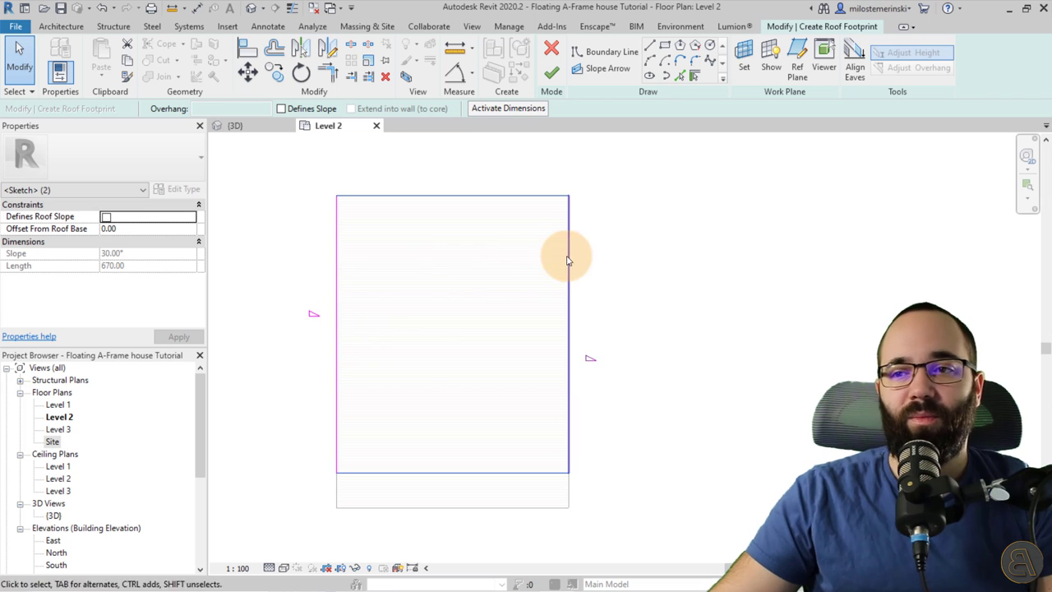
left_click(649, 355)
left_click_drag(716, 371, 287, 344)
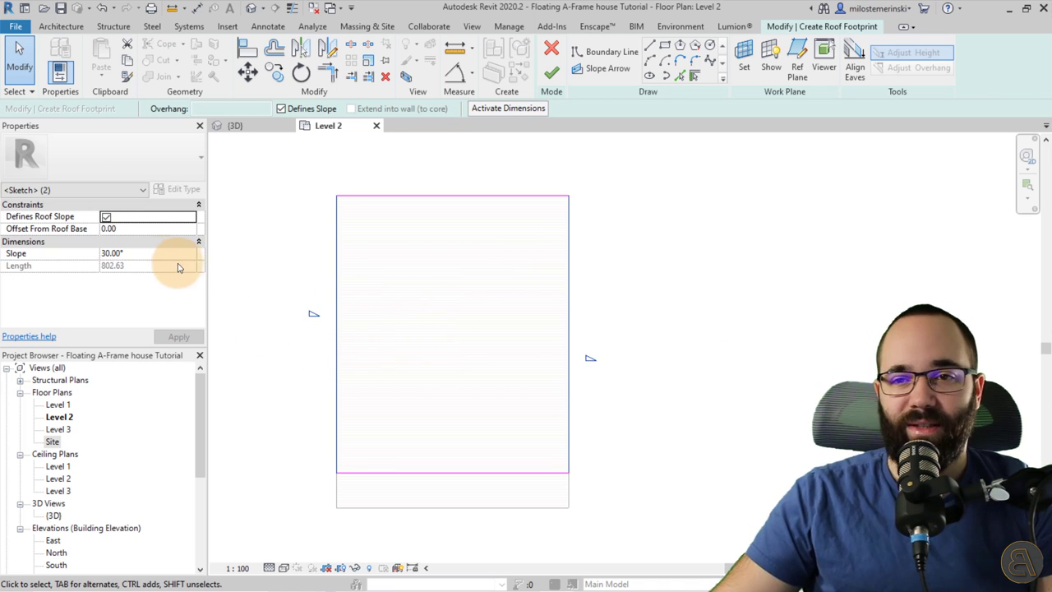
left_click(145, 255)
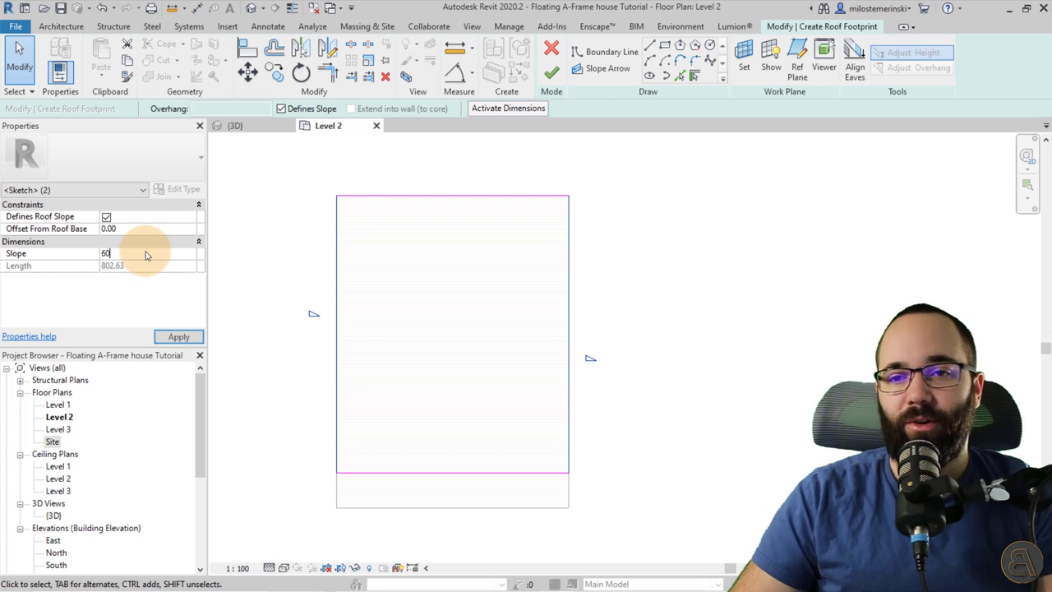
left_click(179, 337)
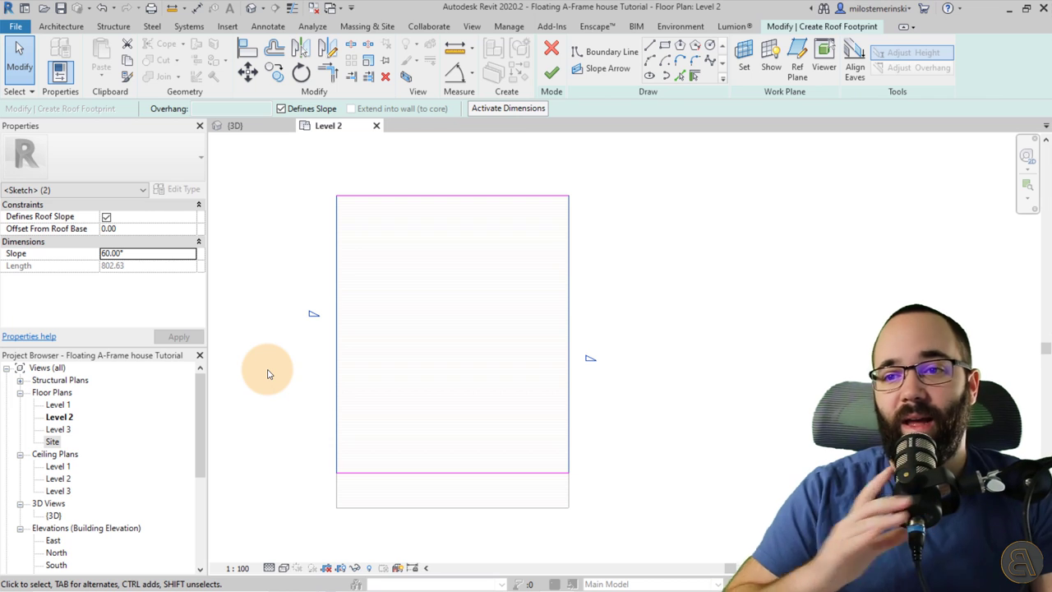
left_click(301, 399)
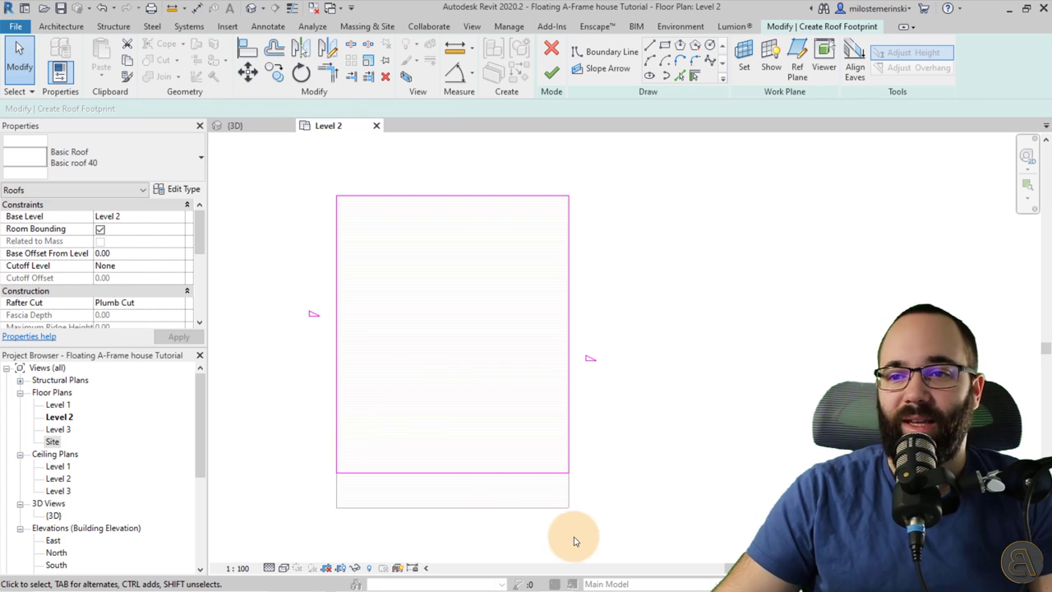
Place the roof's lower boundary line 120 away from the deck's lower edge.
left_click(490, 475)
left_click_drag(321, 201, 291, 504)
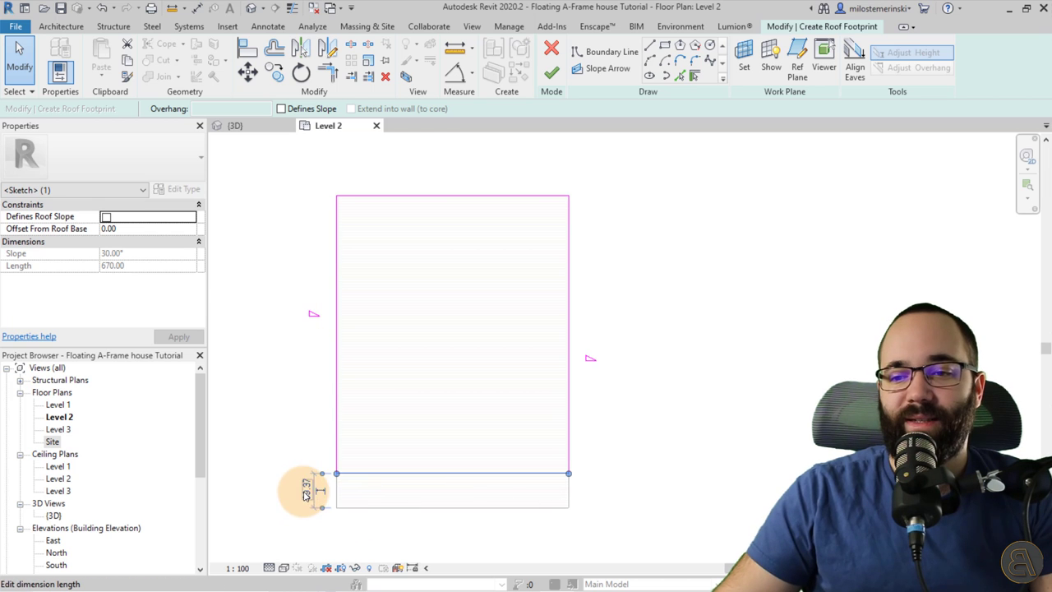
left_click(305, 491)
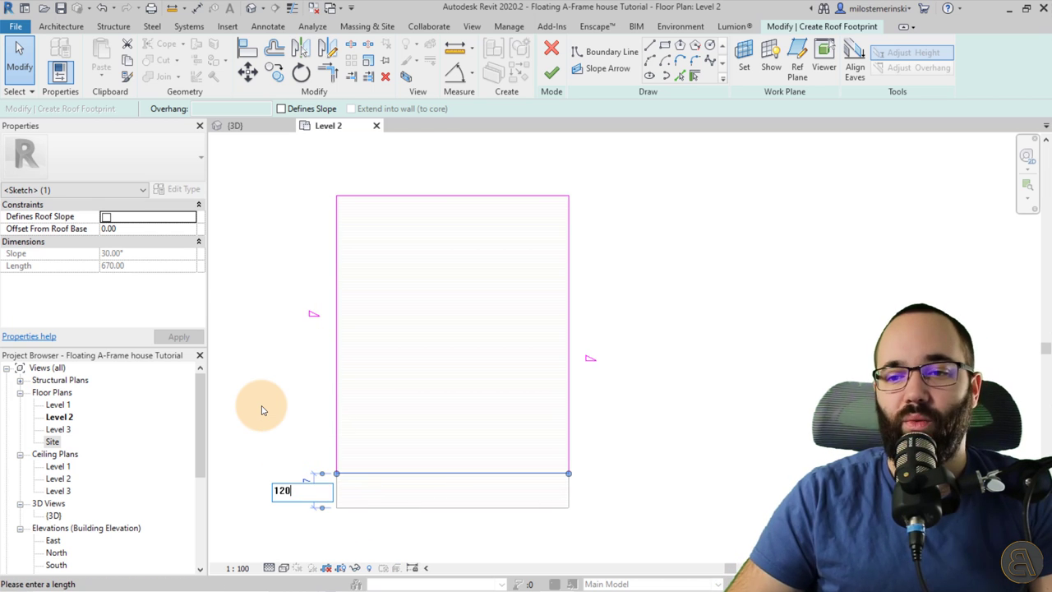
key("Return")
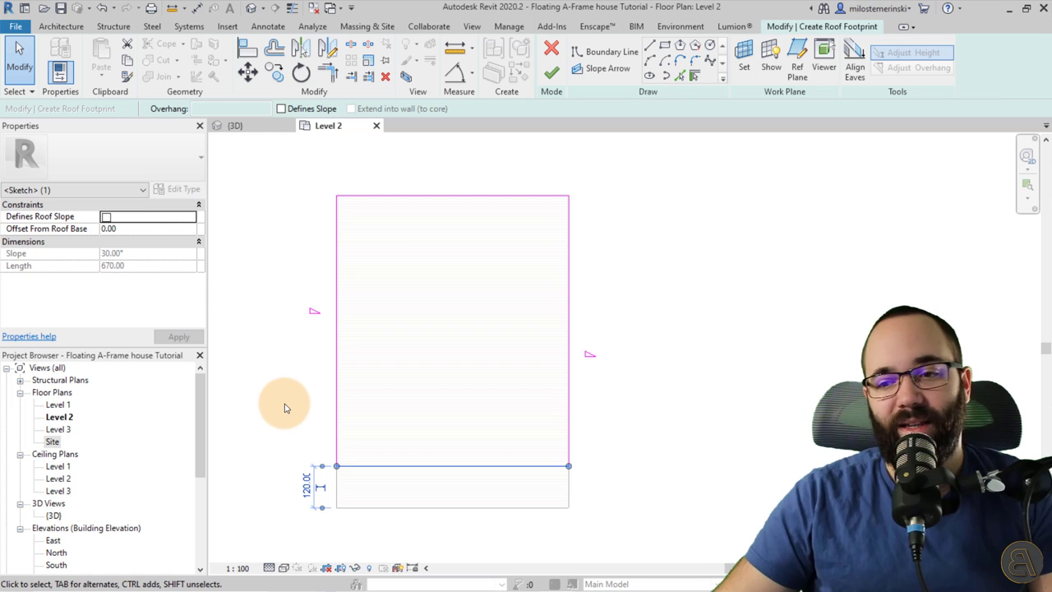
left_click(284, 406)
middle_click_drag(408, 498, 374, 493)
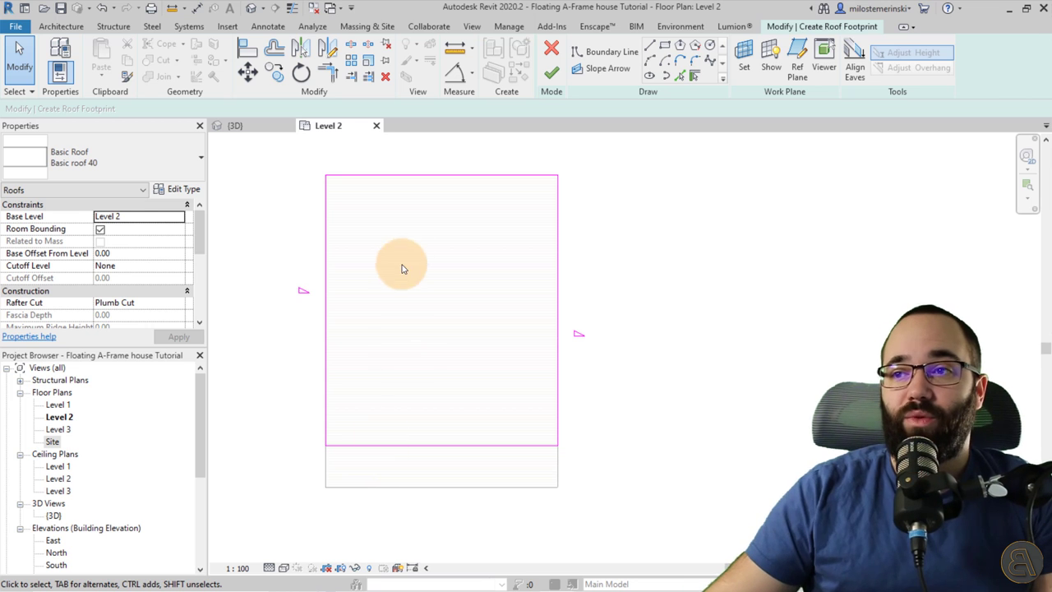
Switch to the 3D view and finish the footprint sketch to generate the roof.
left_click(236, 126)
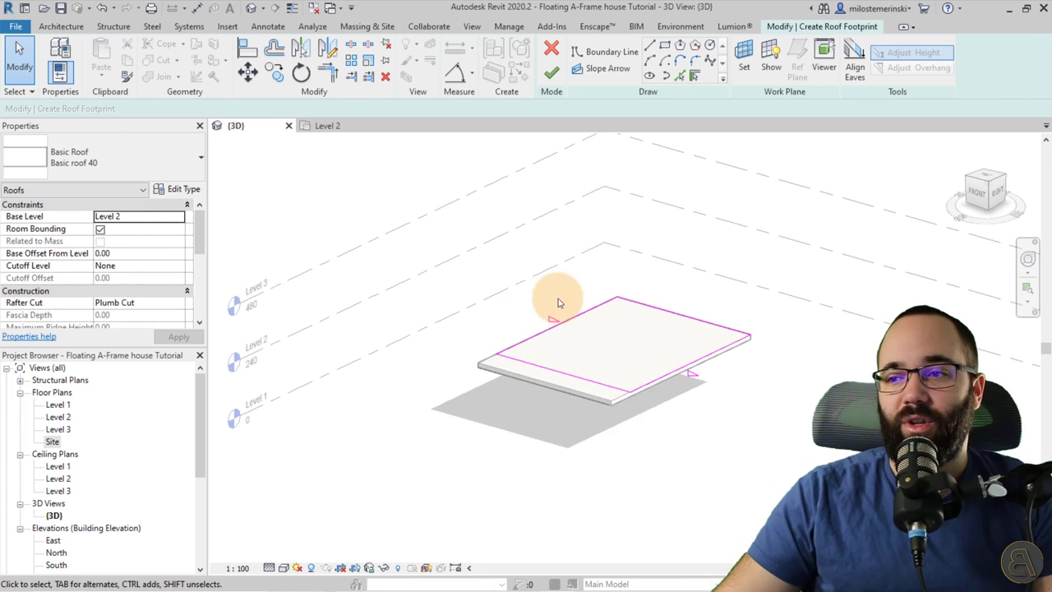
middle_click_drag(545, 305, 441, 300)
left_click(551, 72)
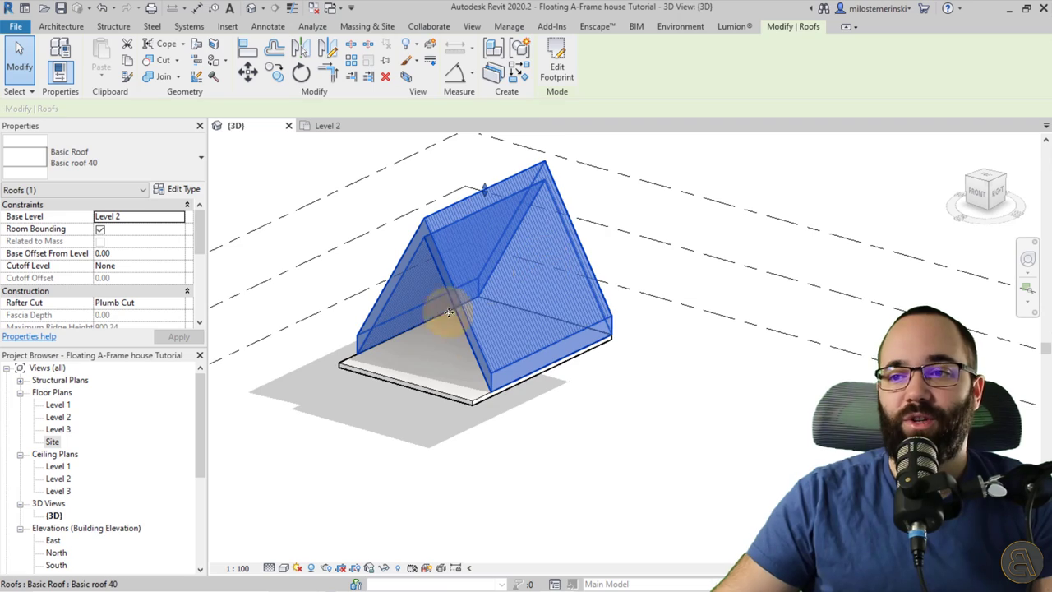
scroll(428, 329, "up", 3)
middle_click_drag(453, 369, 340, 364, "shift")
scroll(381, 348, "up", 2)
scroll(423, 359, "down", 1)
left_click(294, 312)
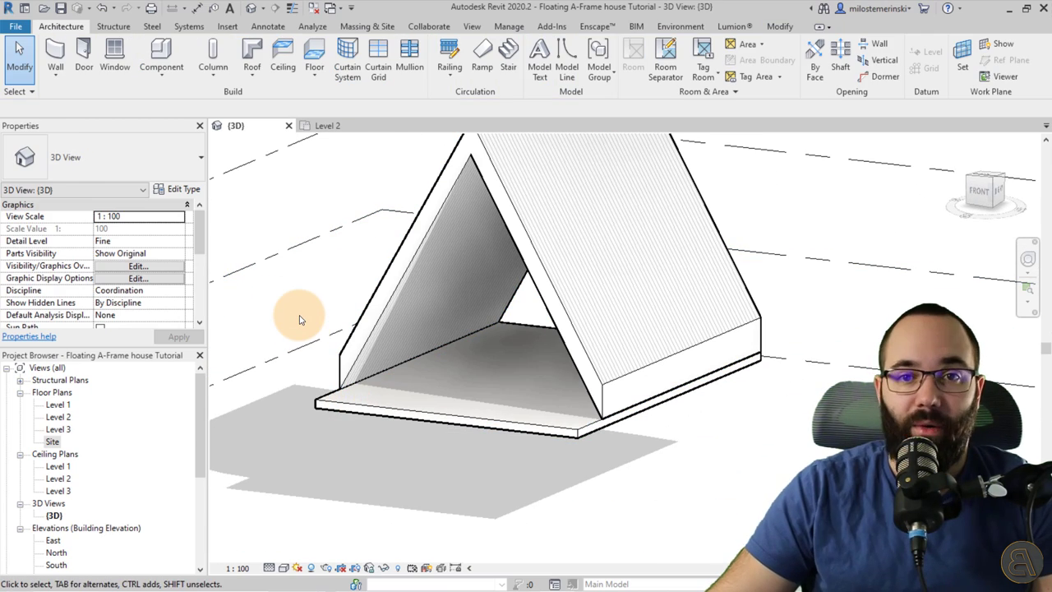
Set the rafter cut of the roof to Two Cut - Plumb.
scroll(370, 300, "down", 3)
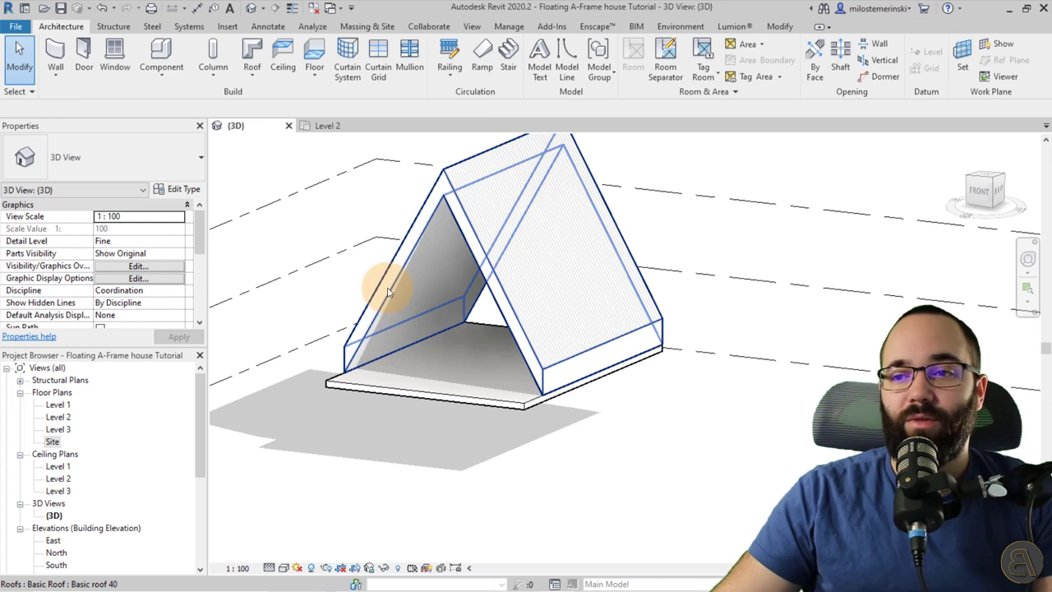
left_click(388, 292)
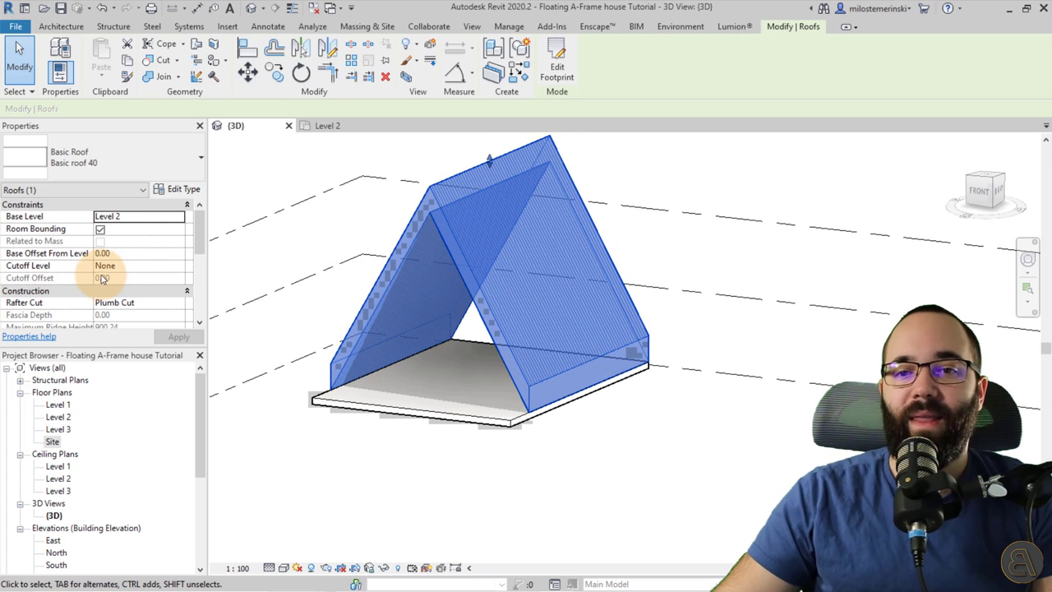
scroll(102, 279, "down", 3)
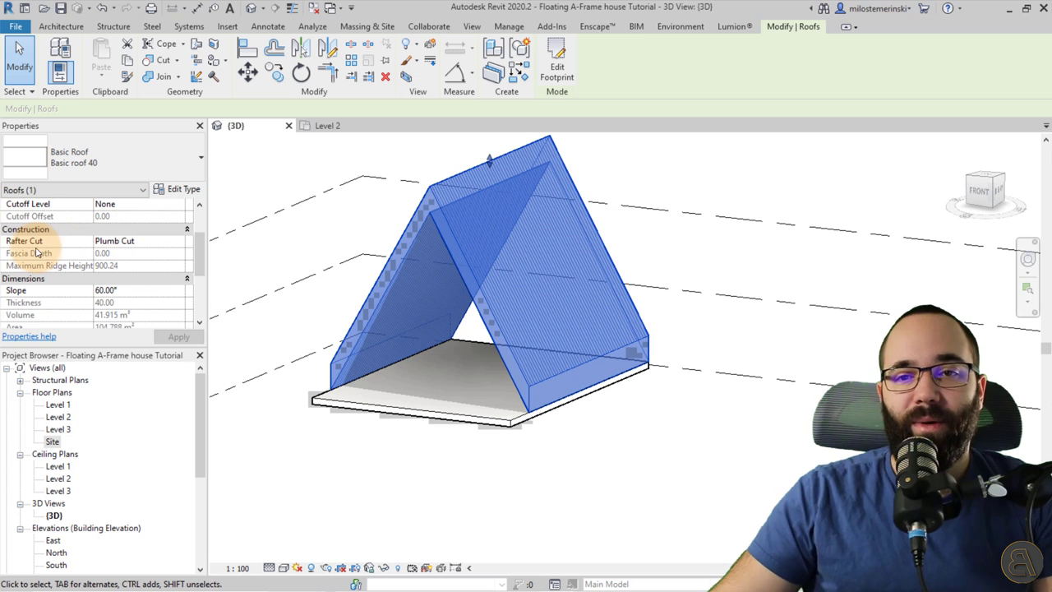
left_click(178, 243)
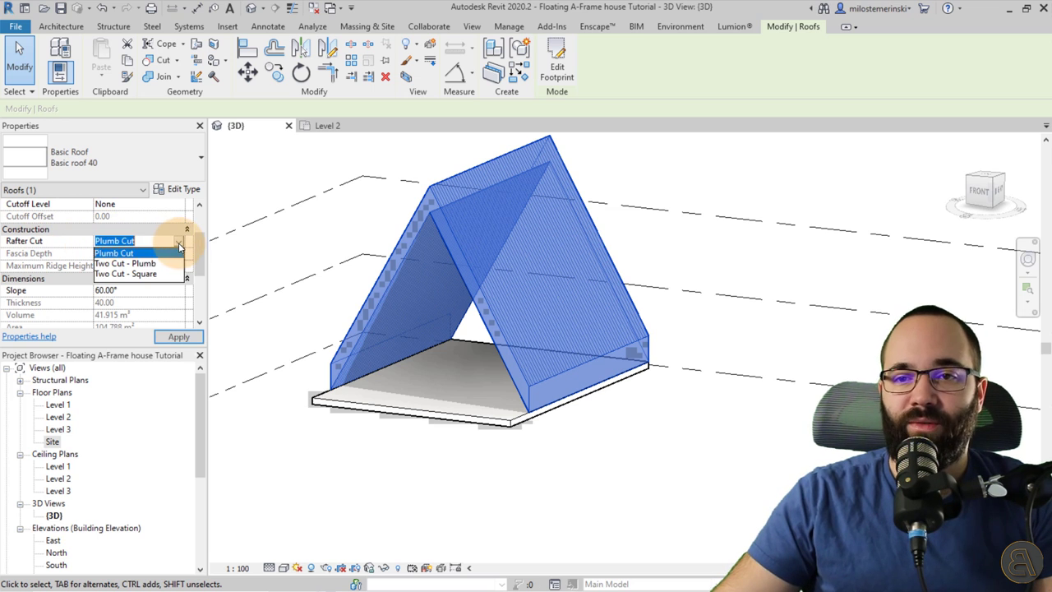
left_click(142, 264)
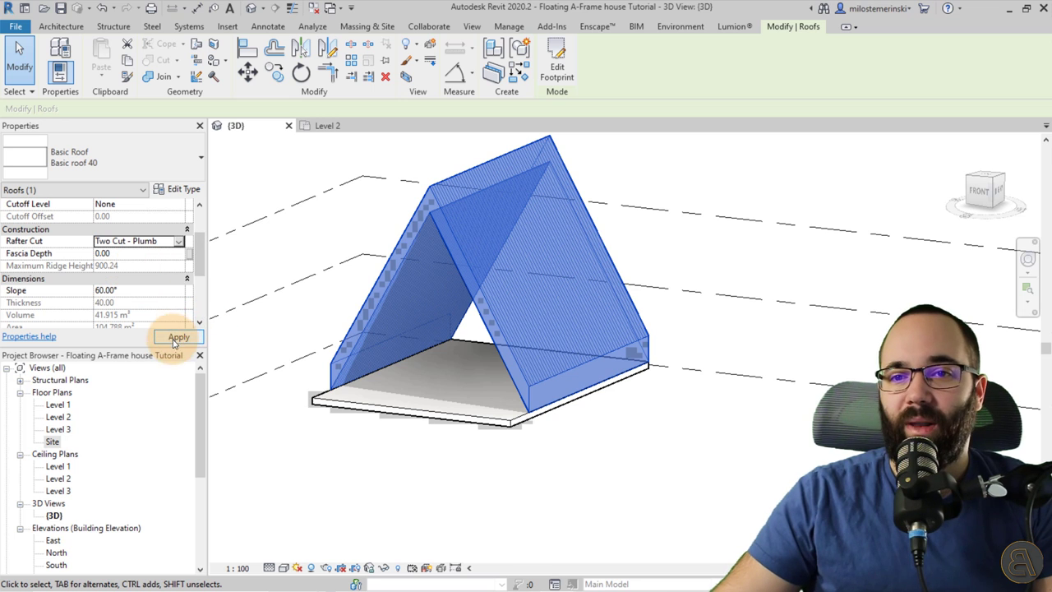
left_click(176, 338)
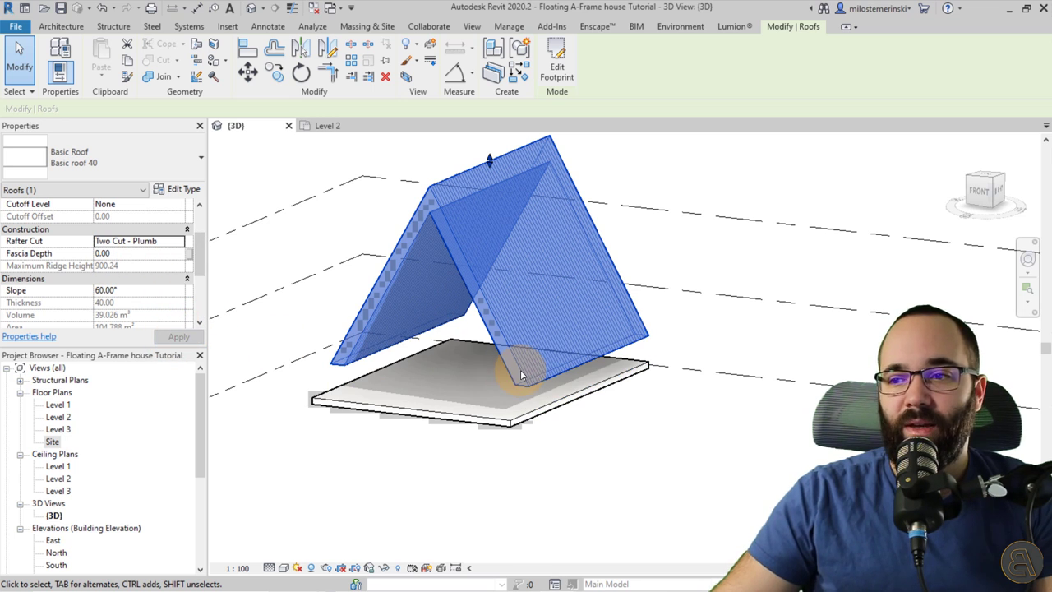
Change the selected roof's rafter cut to Two Cut - Square.
left_click(177, 241)
left_click(152, 273)
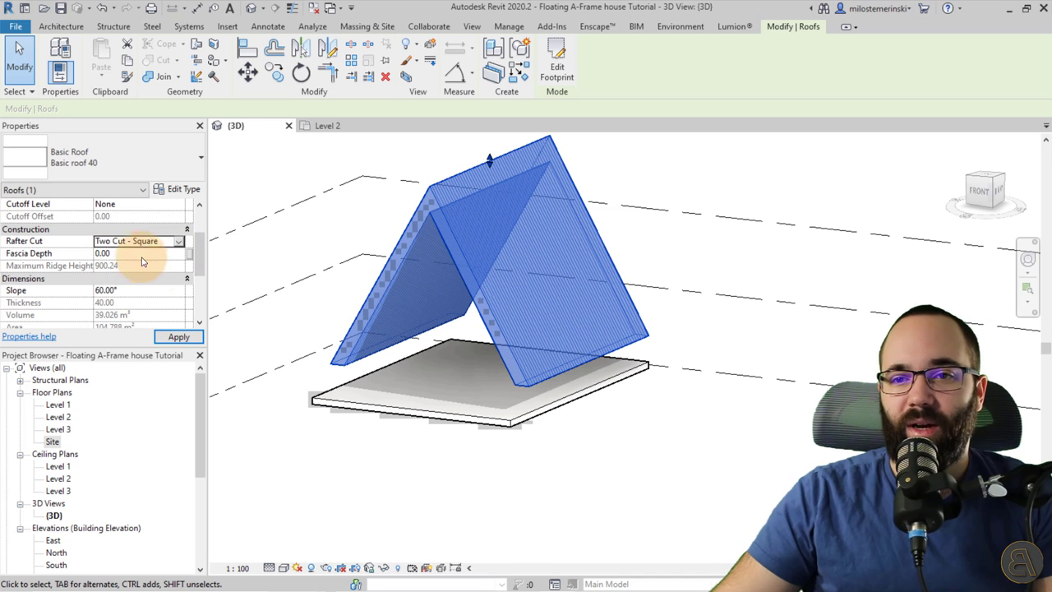
left_click(184, 337)
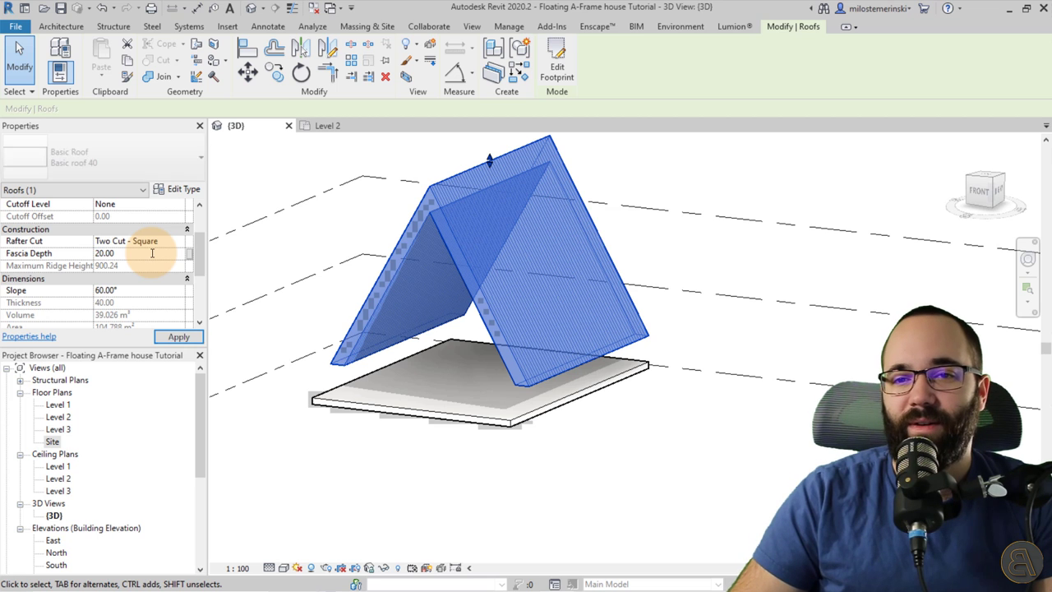
Try a fascia depth of 20 on the roof and set it back to 0.
left_click(177, 337)
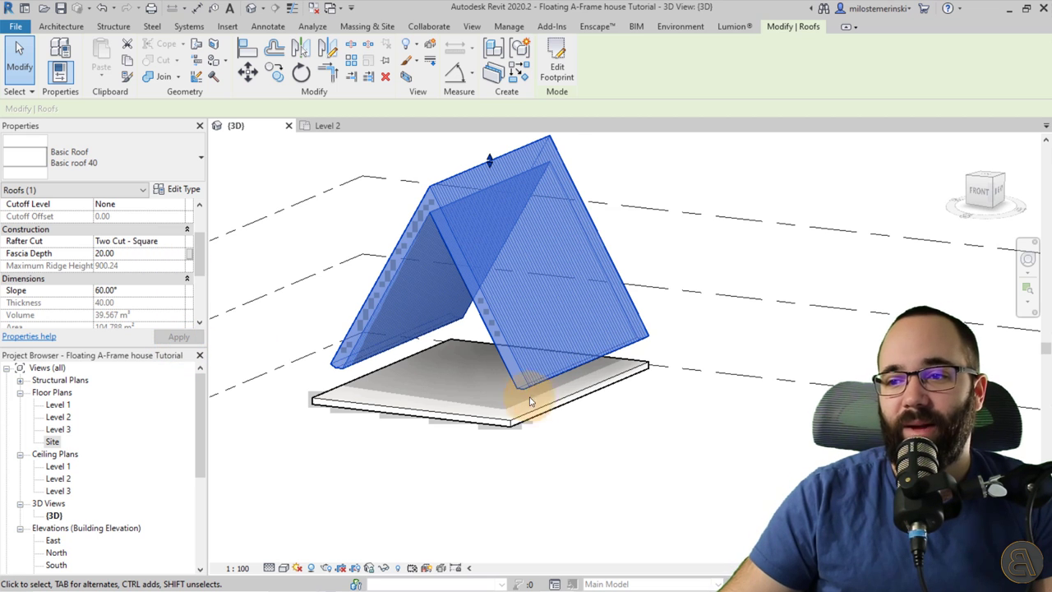
scroll(535, 403, "up", 5)
left_click(134, 255)
left_click(28, 255)
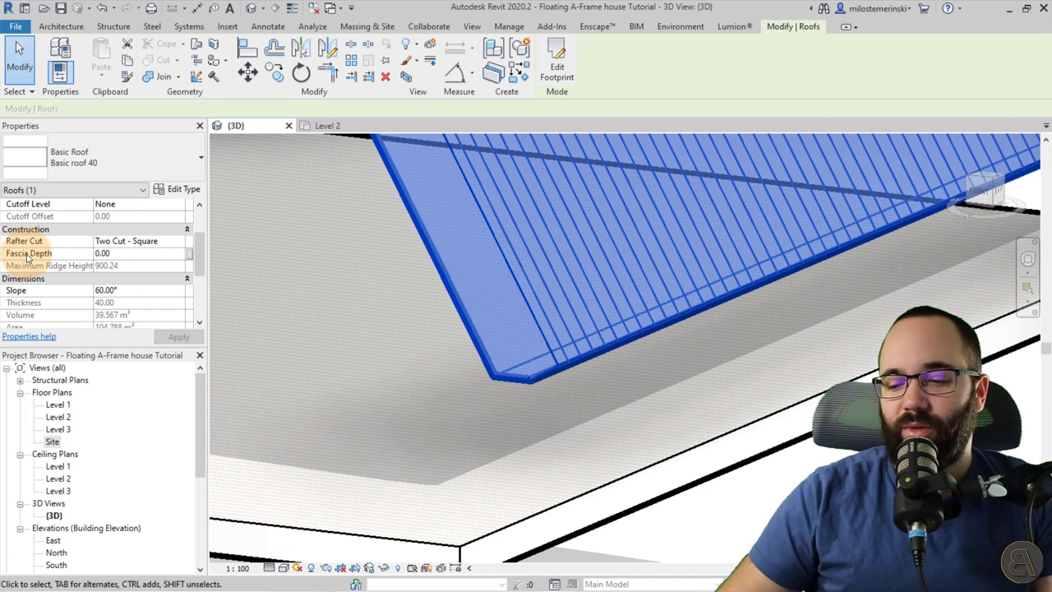
left_click(198, 339)
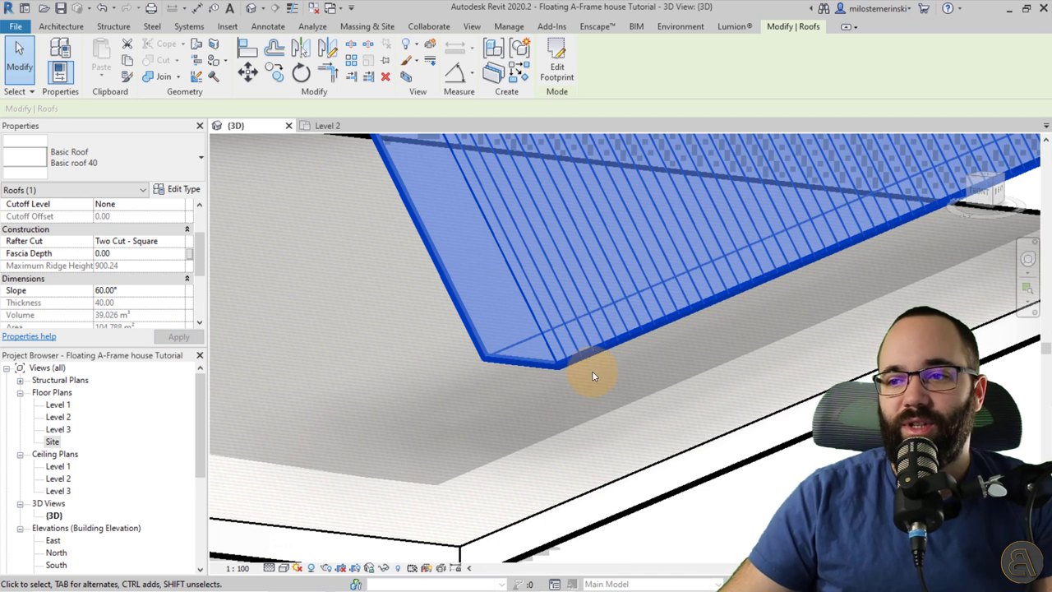
Open the South building elevation with the roof selected.
scroll(575, 371, "down", 5)
middle_click_drag(537, 369, 418, 316, "shift")
left_click(500, 298)
left_click(417, 313)
scroll(428, 300, "up", 2)
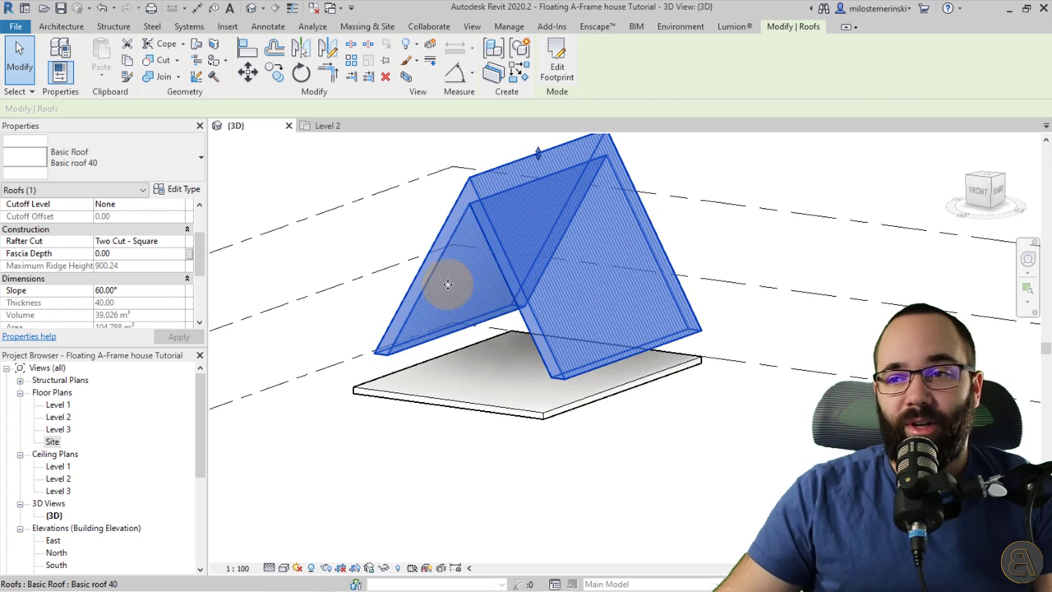
middle_click_drag(449, 280, 418, 327)
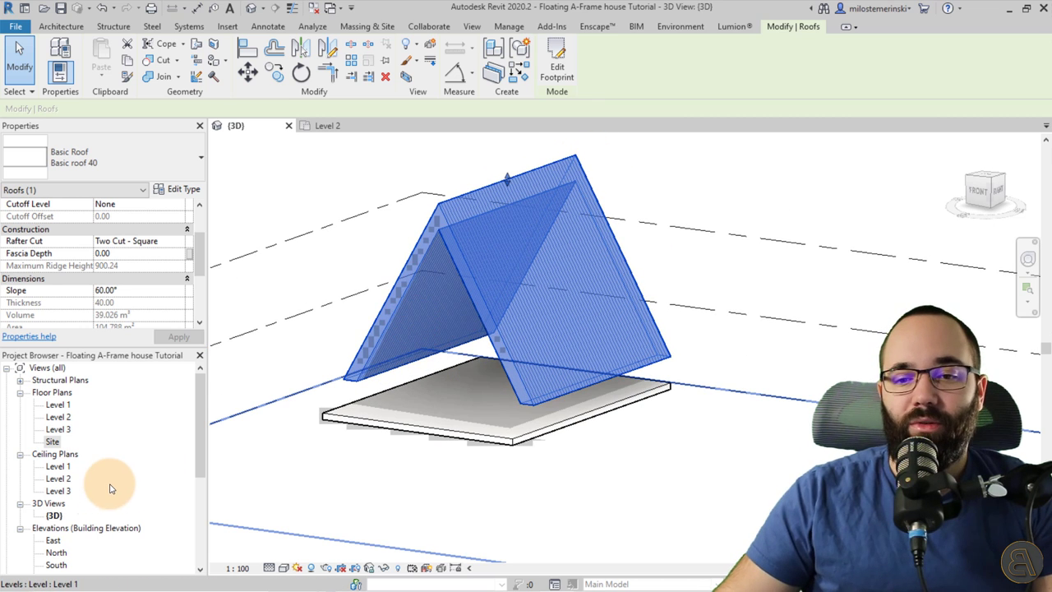
scroll(50, 542, "down", 1)
double_click(56, 530)
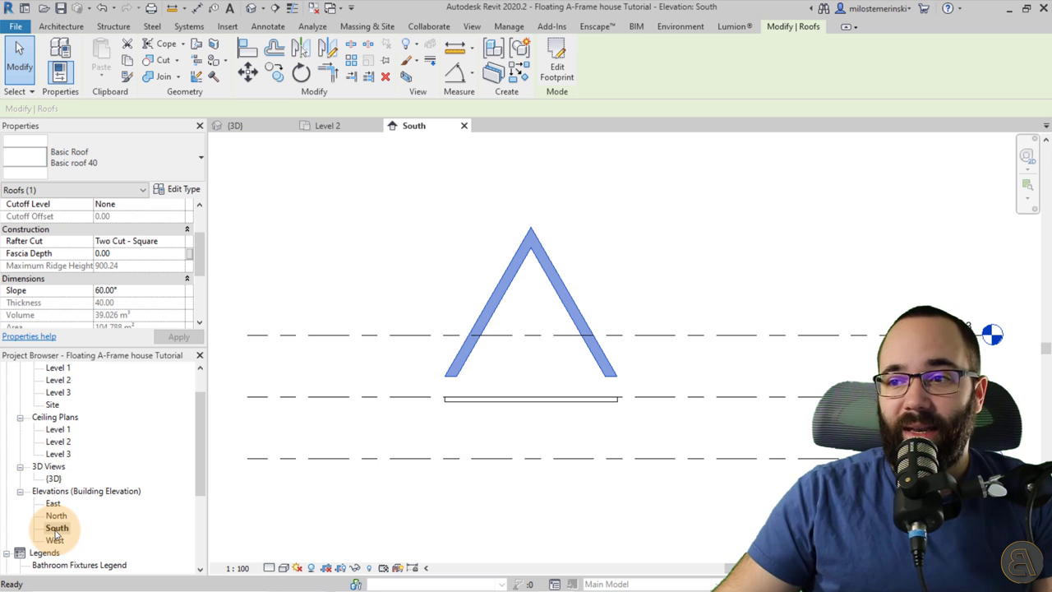
Move the roof straight down 80 so its eaves rest on Level 2 at the top of the decking floor.
left_click(245, 76)
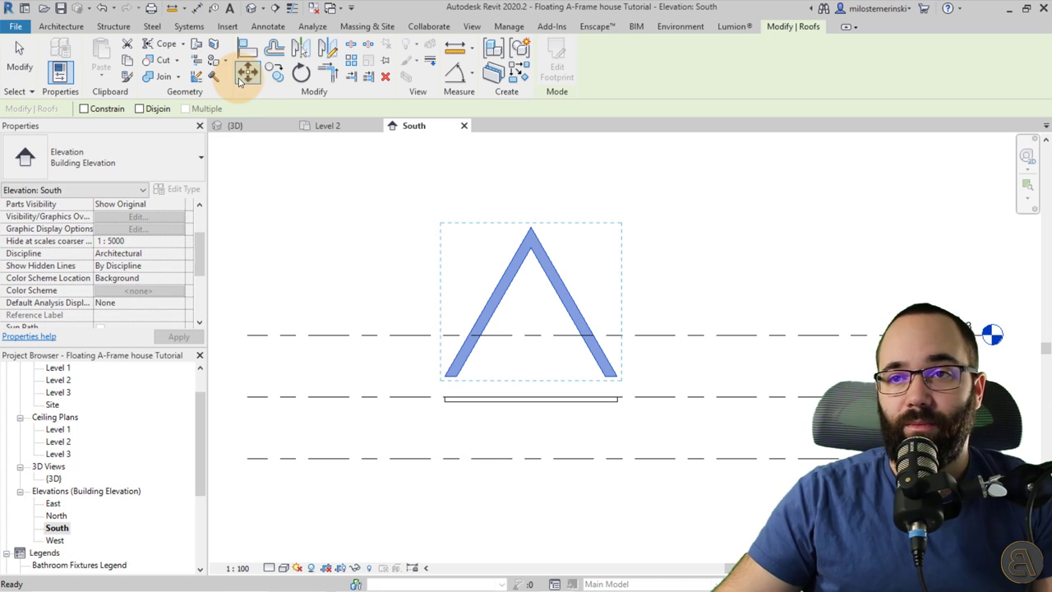
scroll(517, 373, "up", 4)
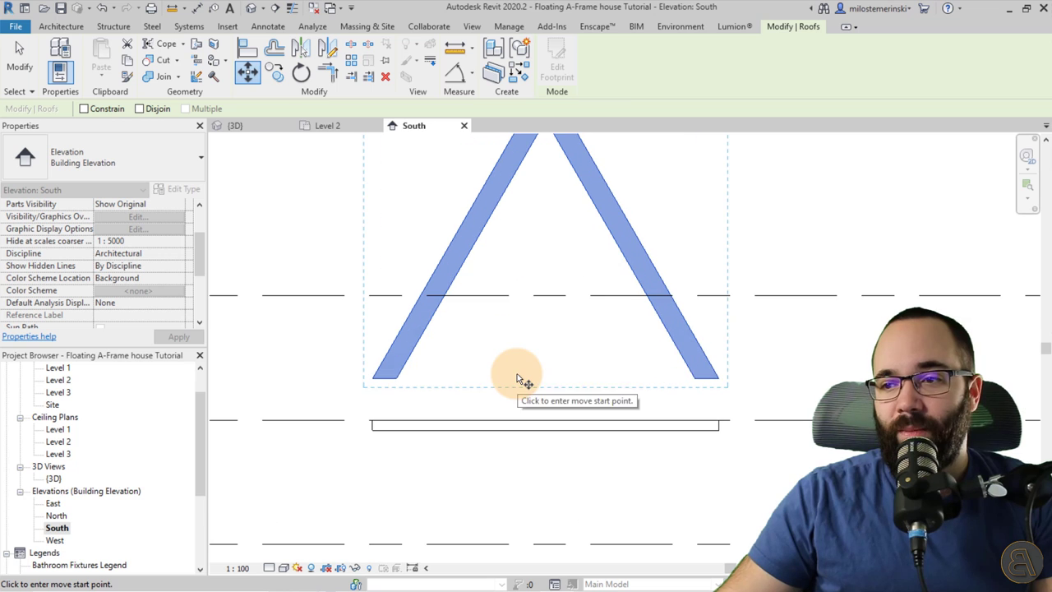
left_click(393, 378)
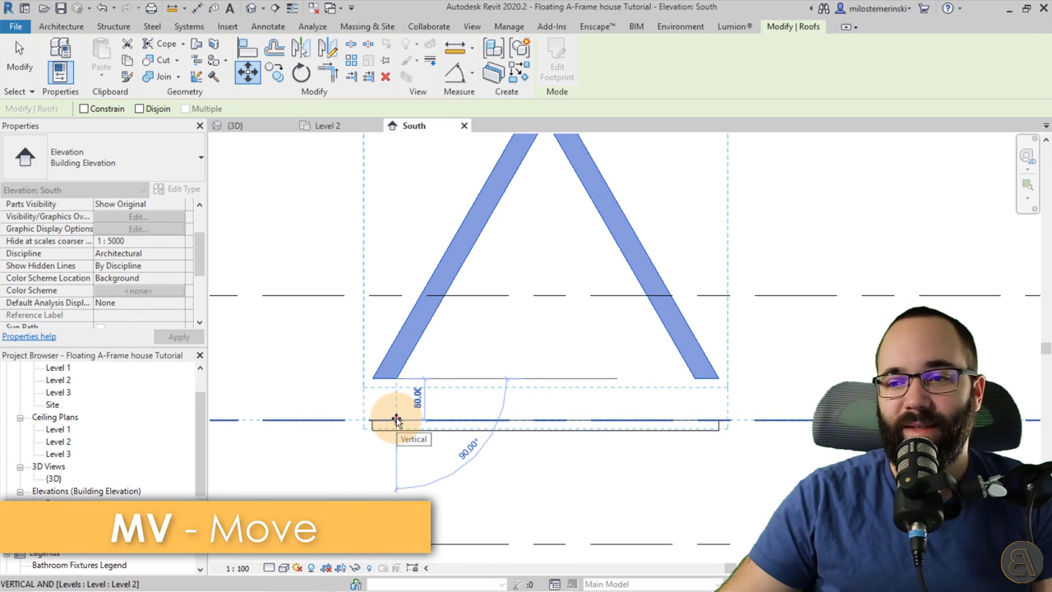
left_click(398, 421)
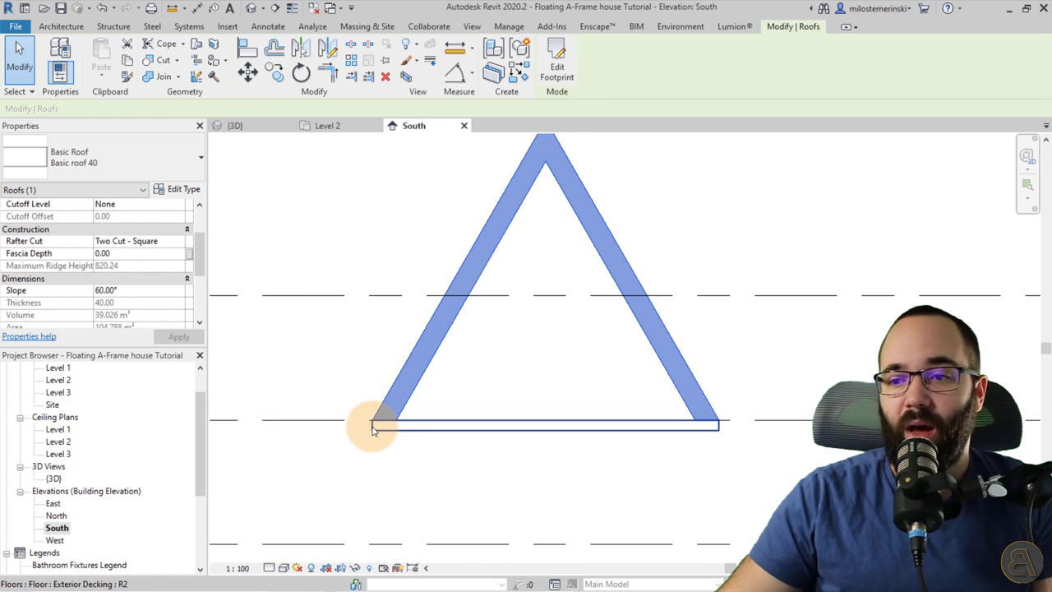
left_click(485, 354)
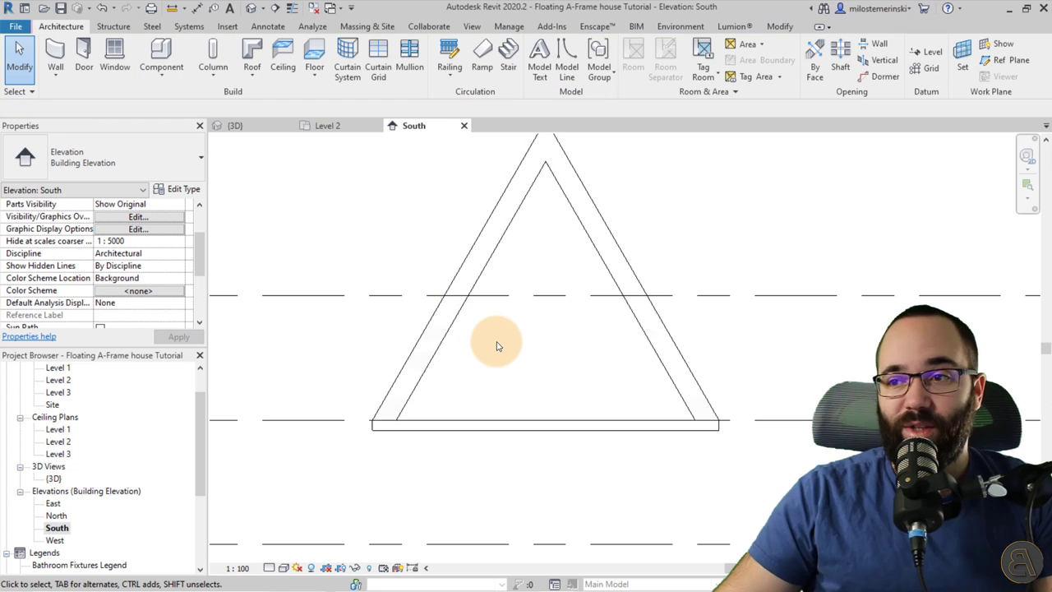
left_click(263, 125)
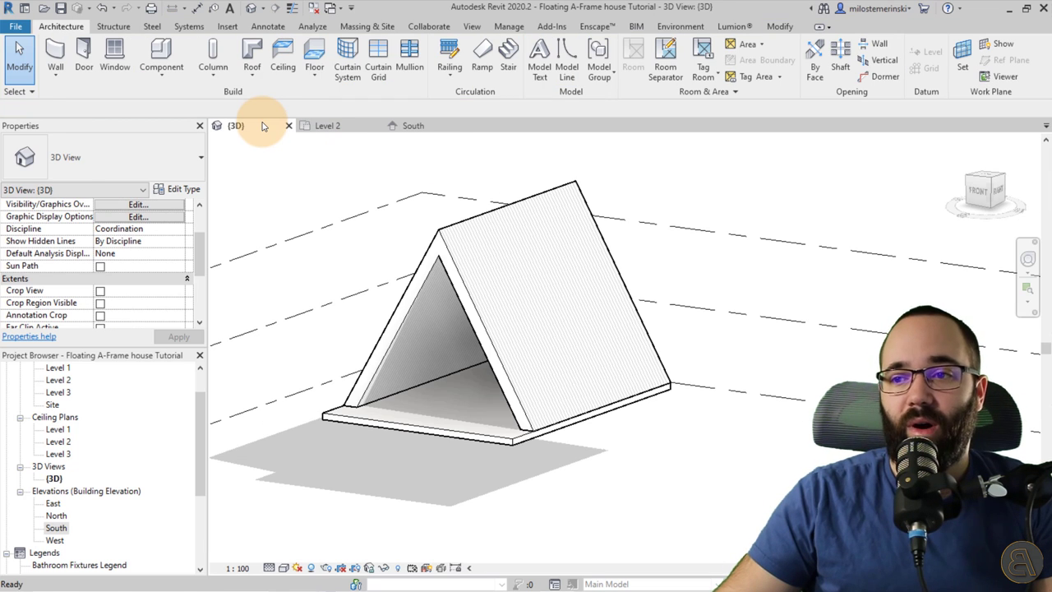
middle_click_drag(358, 236, 352, 271, "shift")
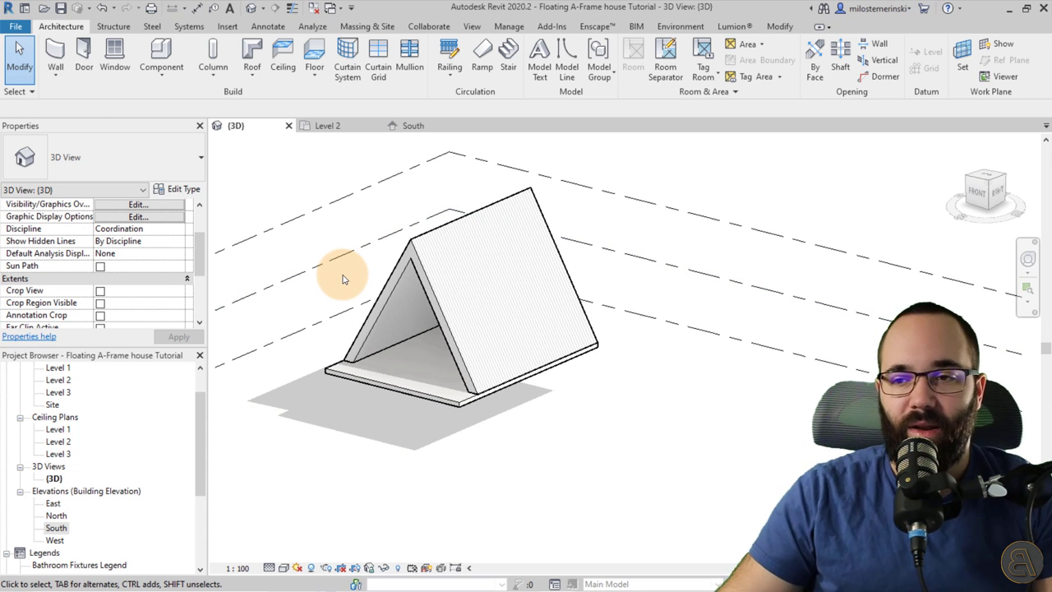
Start a wall in the Level 2 floor plan using the Curtain Wall Storefront type.
left_click(329, 126)
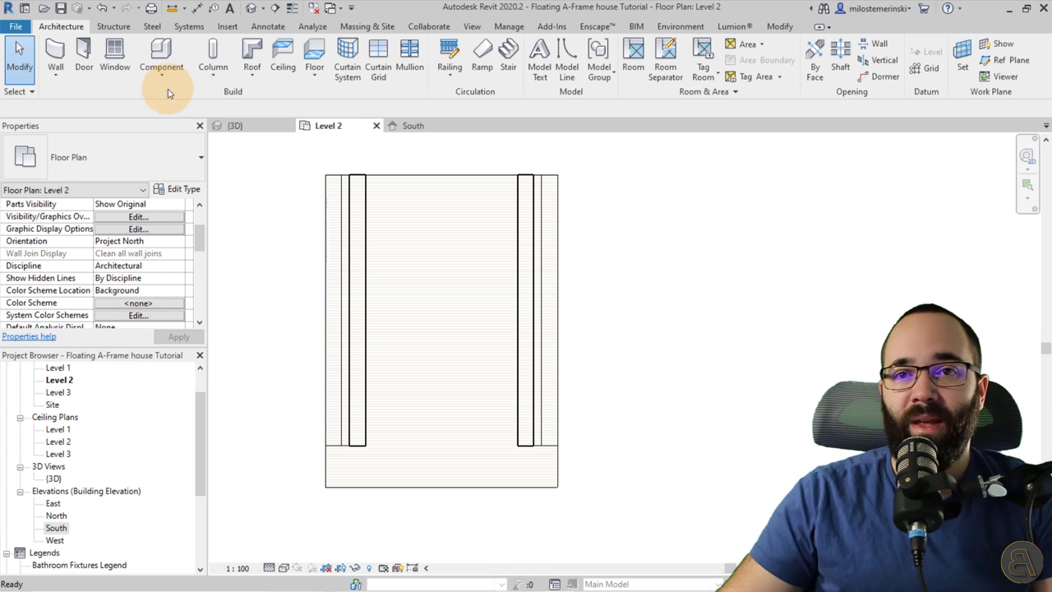
left_click(69, 54)
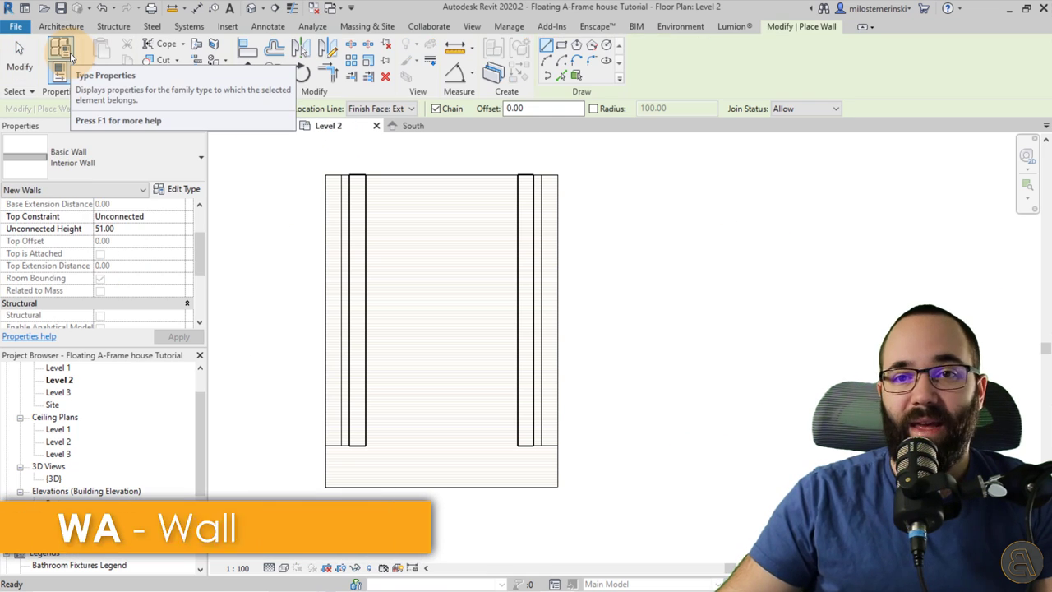
left_click(89, 149)
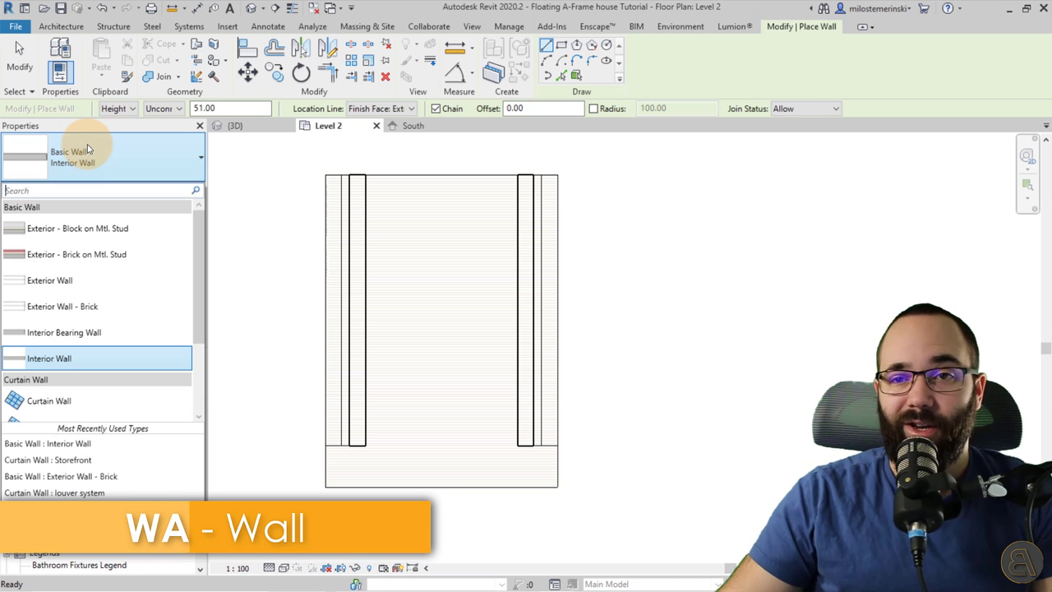
scroll(110, 288, "down", 2)
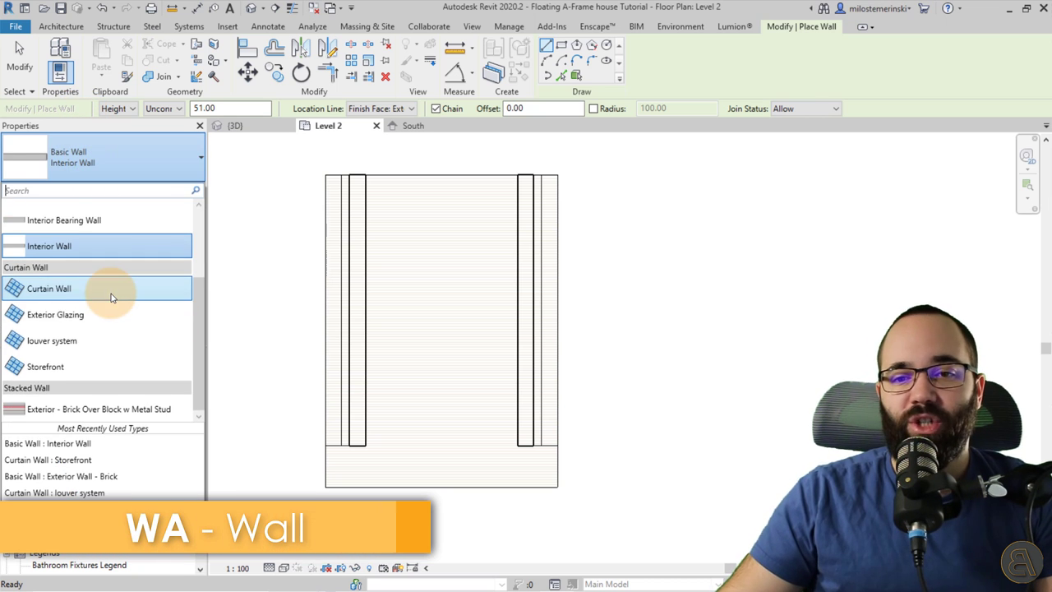
left_click(33, 368)
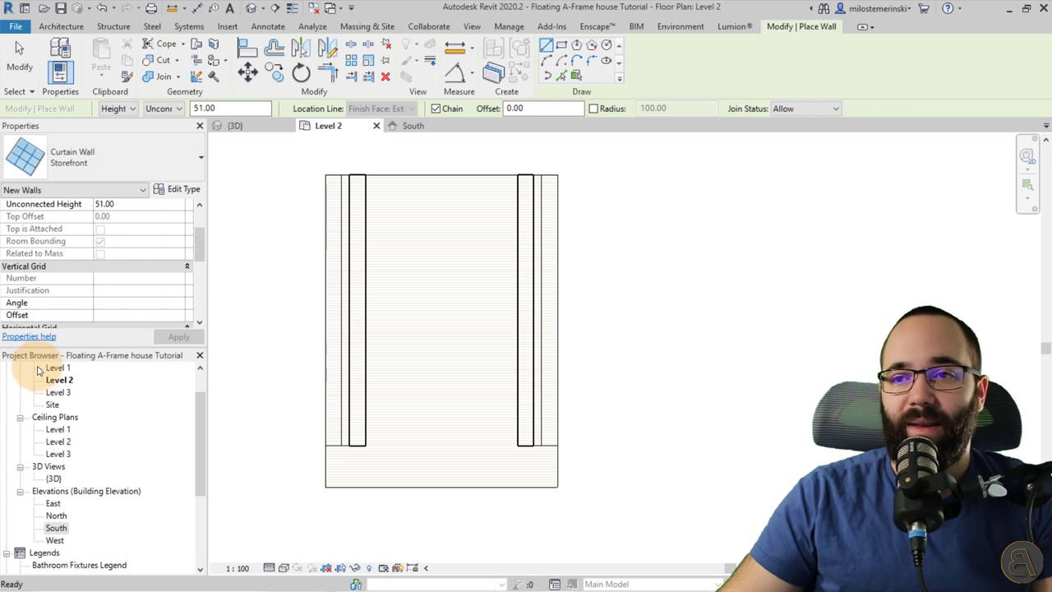
Try the Hidden Line visual style in the Level 2 plan and return it to Wireframe.
left_click(283, 567)
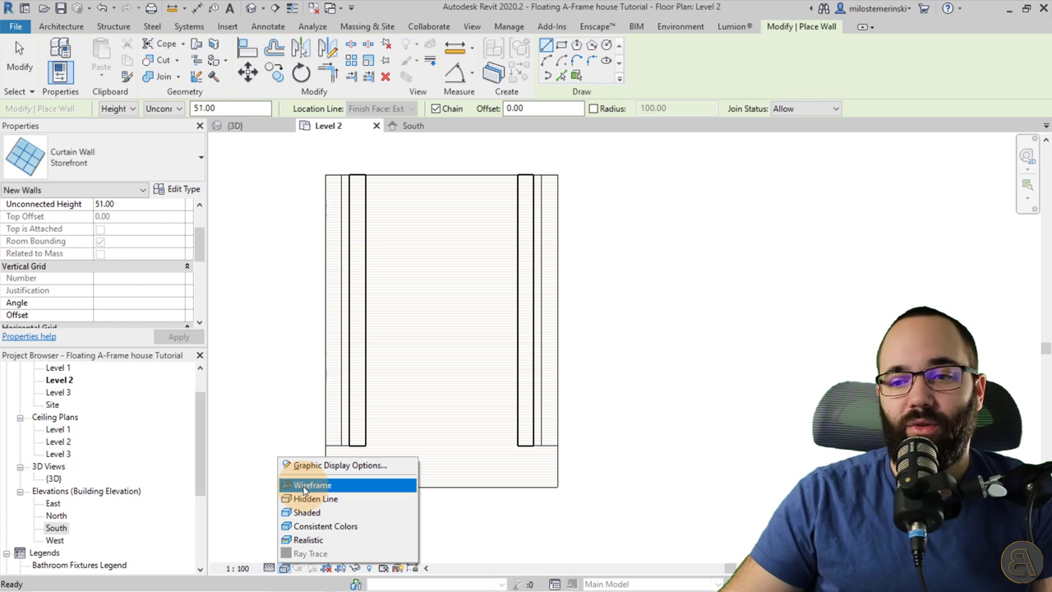
left_click(304, 498)
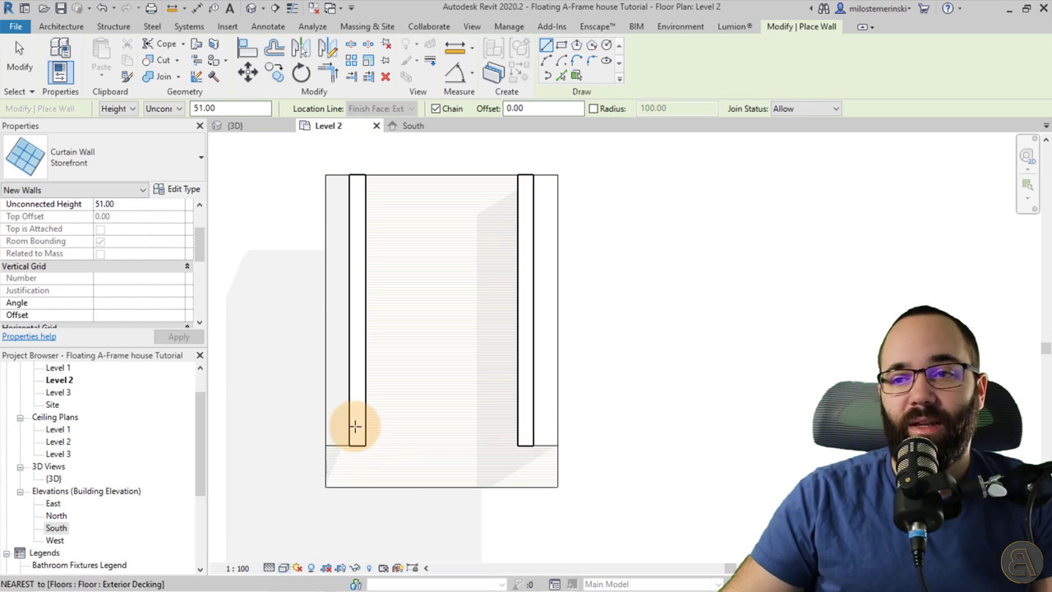
scroll(361, 447, "up", 1)
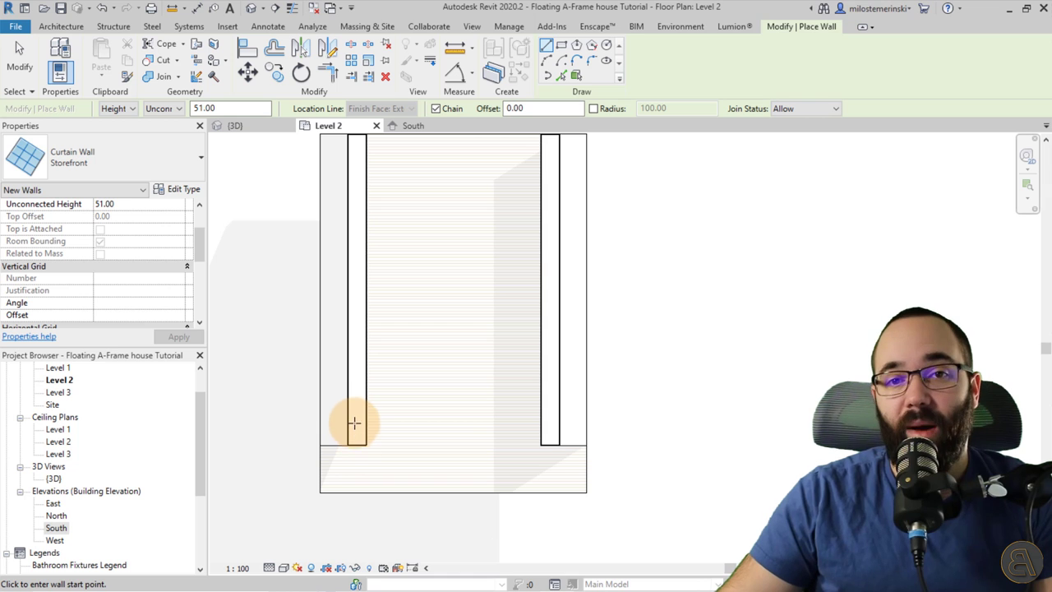
scroll(345, 439, "up", 2)
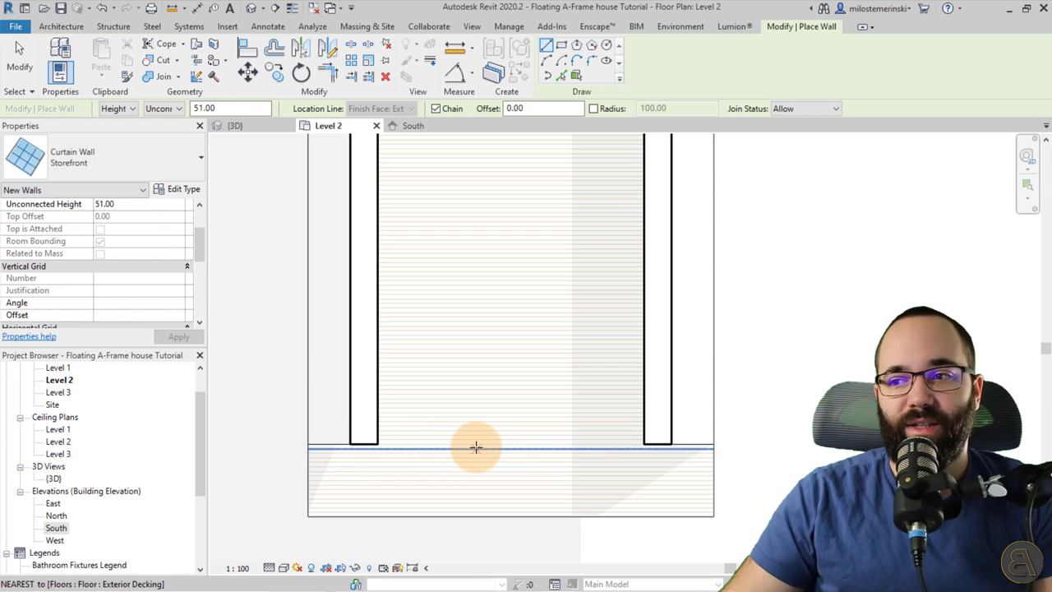
left_click(284, 568)
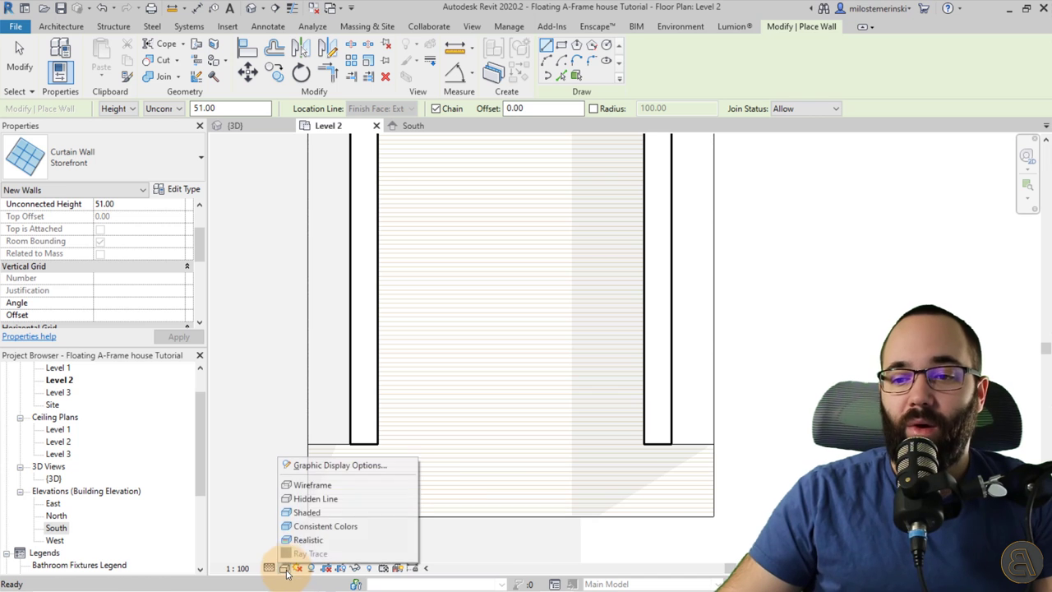
left_click(299, 486)
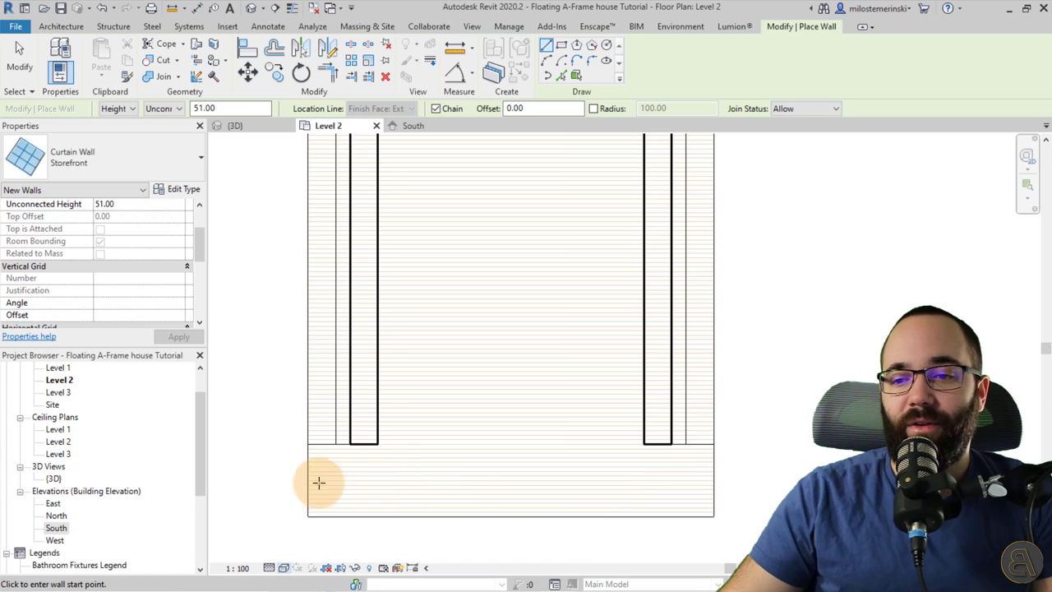
Draw a storefront wall about 578 long between the roof's two inner edges, set back from the roof's front edge.
left_click(259, 132)
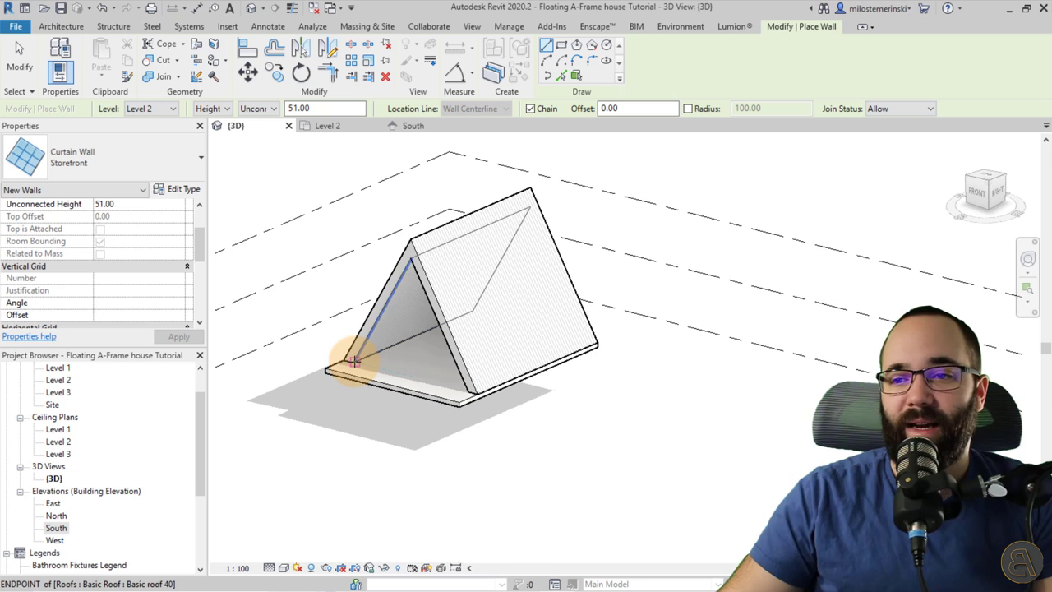
left_click(338, 132)
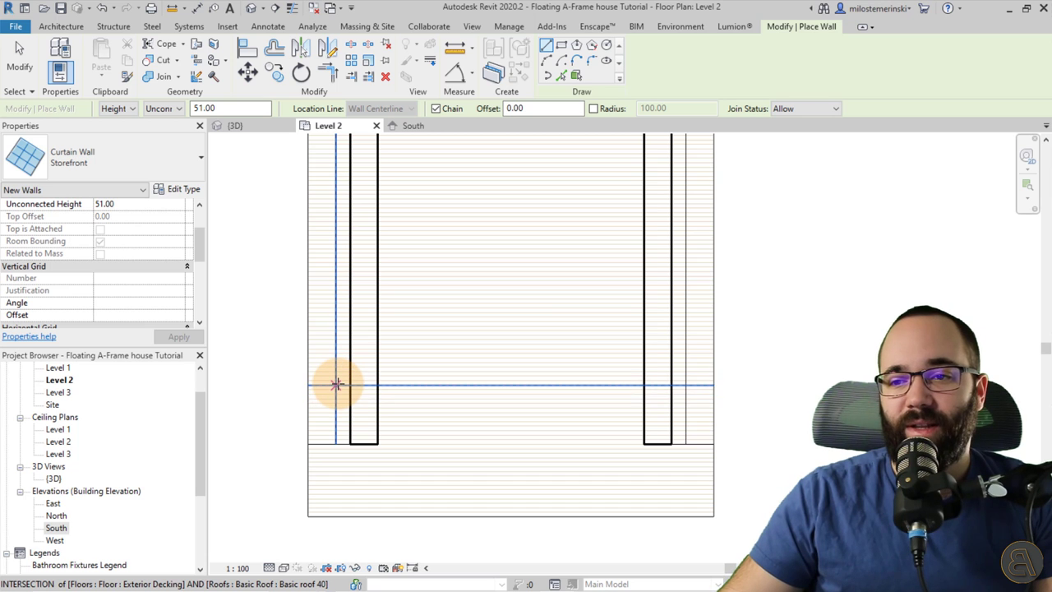
left_click(336, 383)
scroll(369, 383, "up", 2)
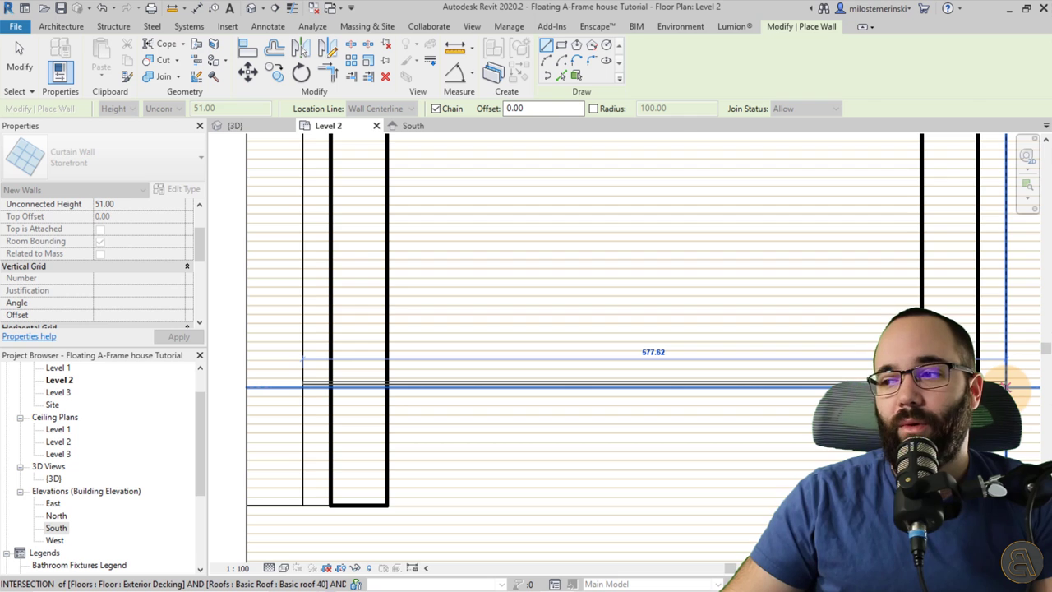
left_click(1004, 386)
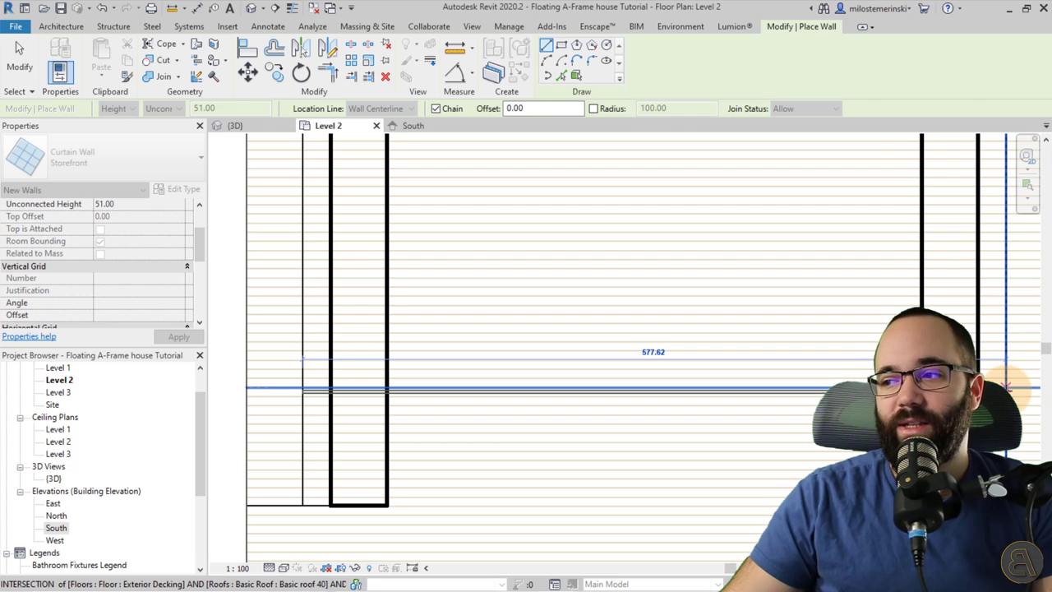
scroll(419, 304, "down", 2)
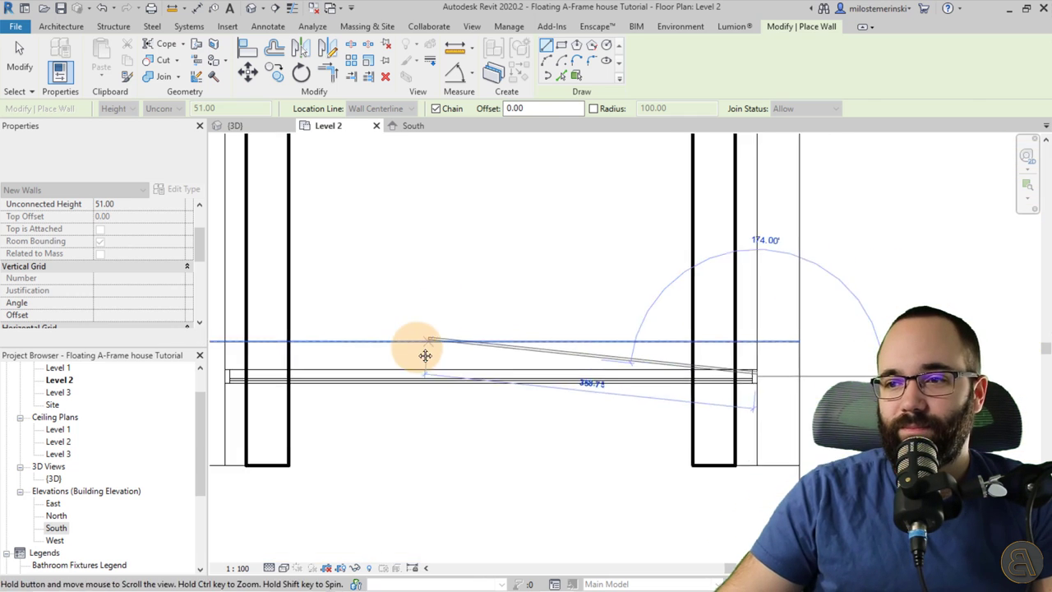
key("Escape")
key("Escape")
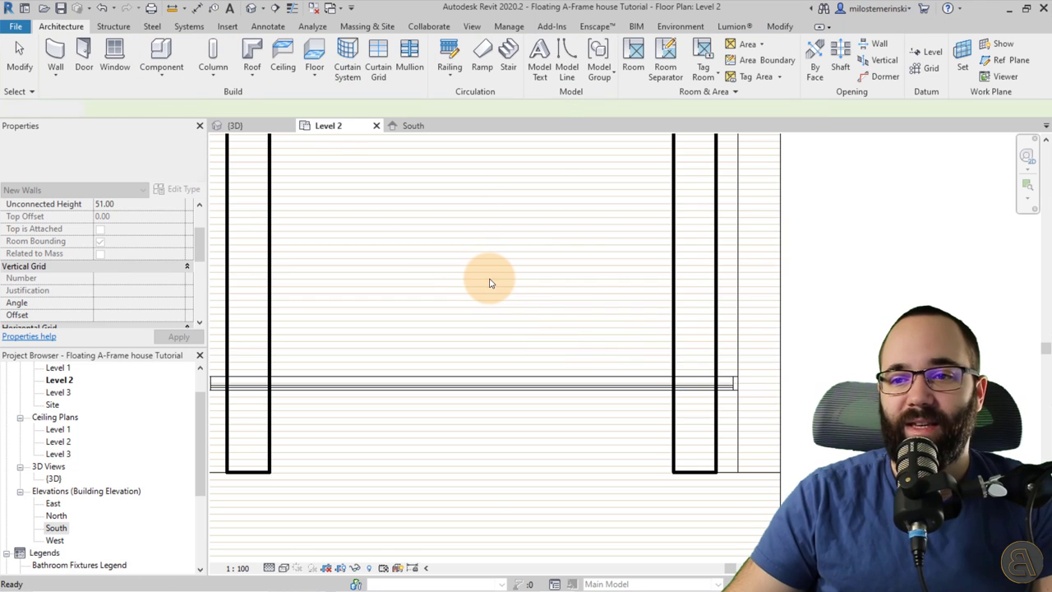
Review the storefront wall's type properties from the 3D view and set its unconnected height to 200.
left_click(246, 124)
middle_click_drag(500, 348, 383, 365, "shift")
scroll(382, 366, "up", 1)
left_click(382, 365)
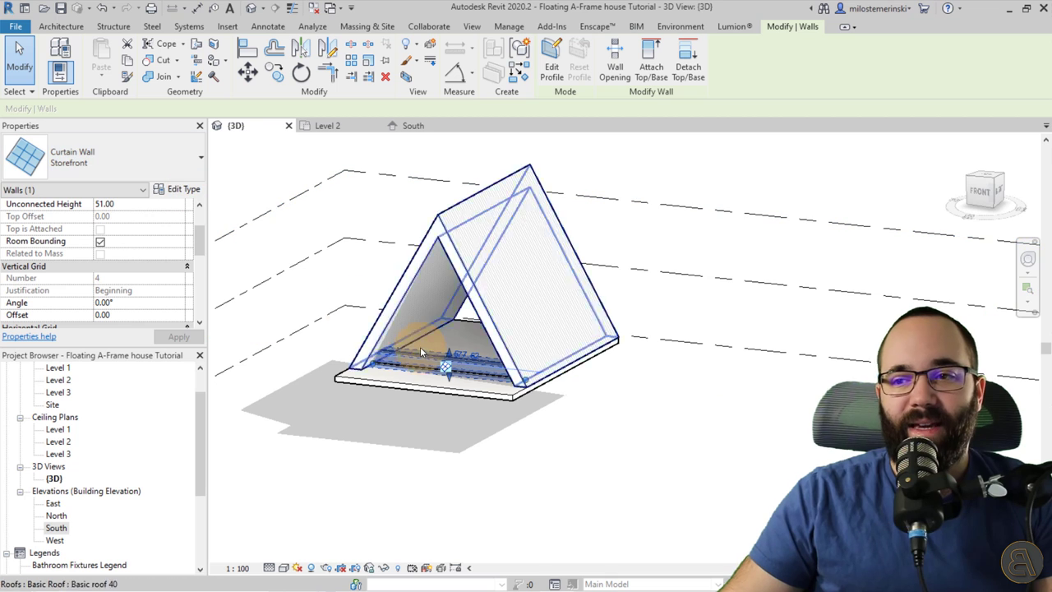
left_click(186, 190)
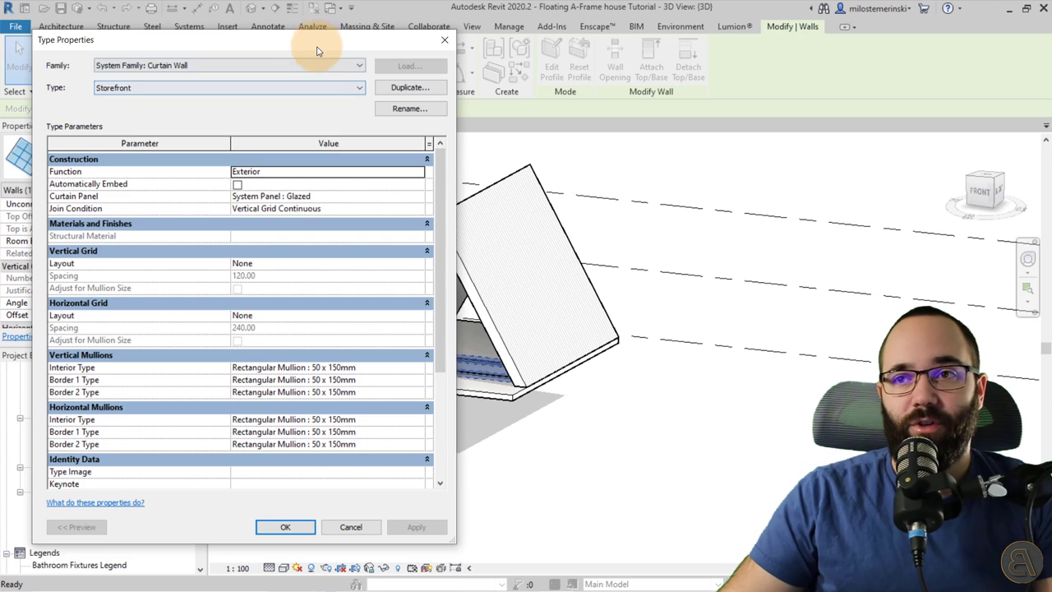
left_click_drag(317, 41, 310, 382)
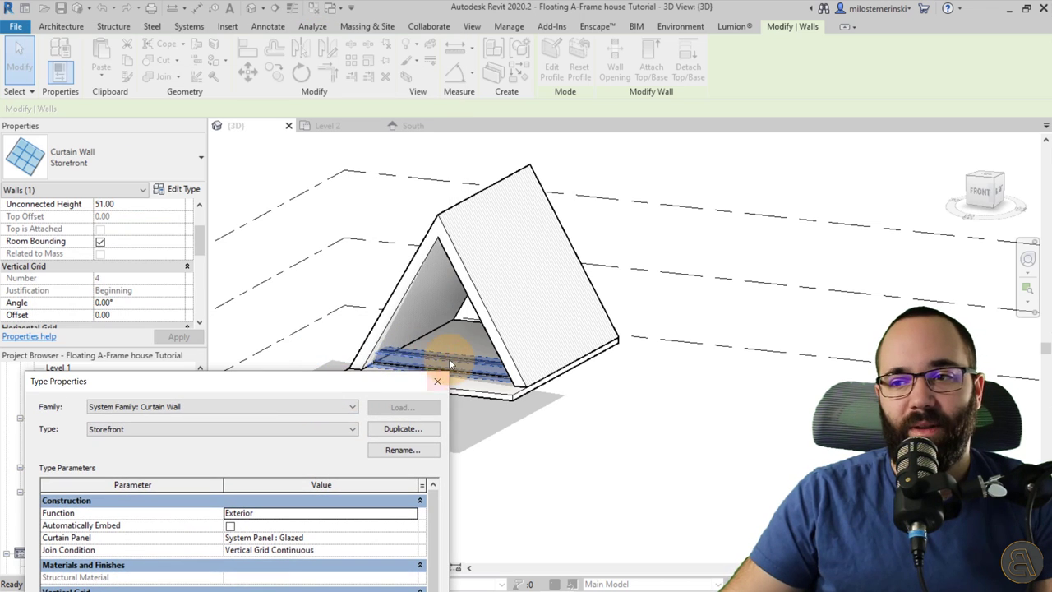
left_click_drag(340, 383, 342, 73)
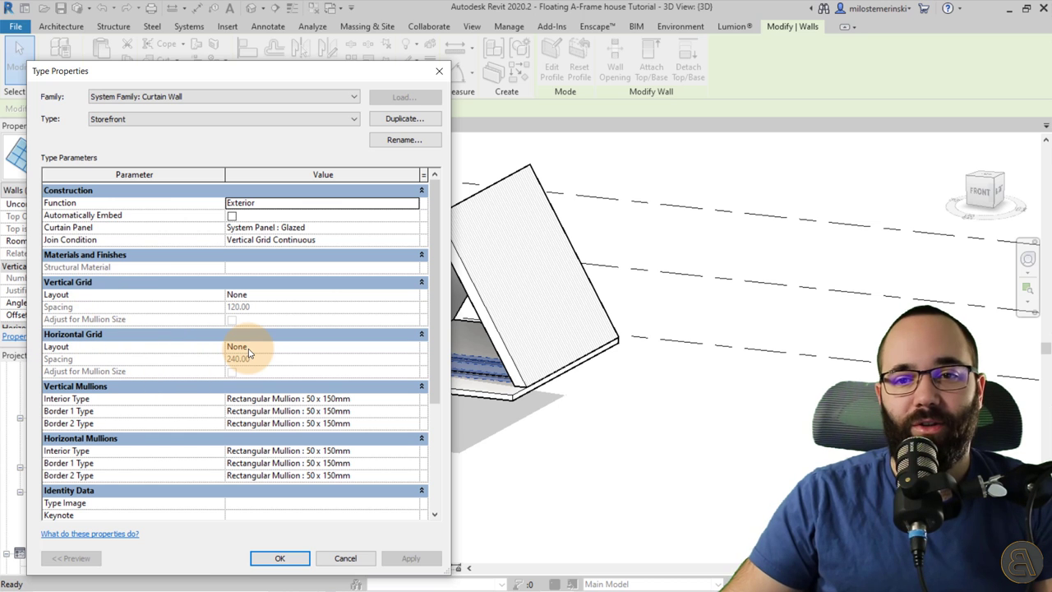
left_click(279, 558)
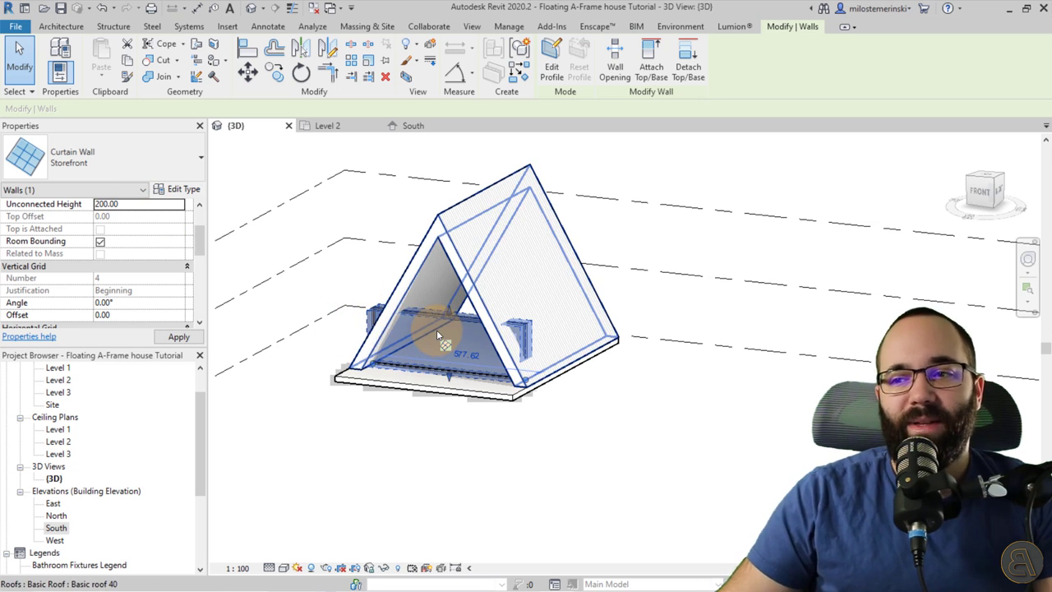
Attach the top of the storefront wall to the underside of the A-frame roof.
left_click(649, 74)
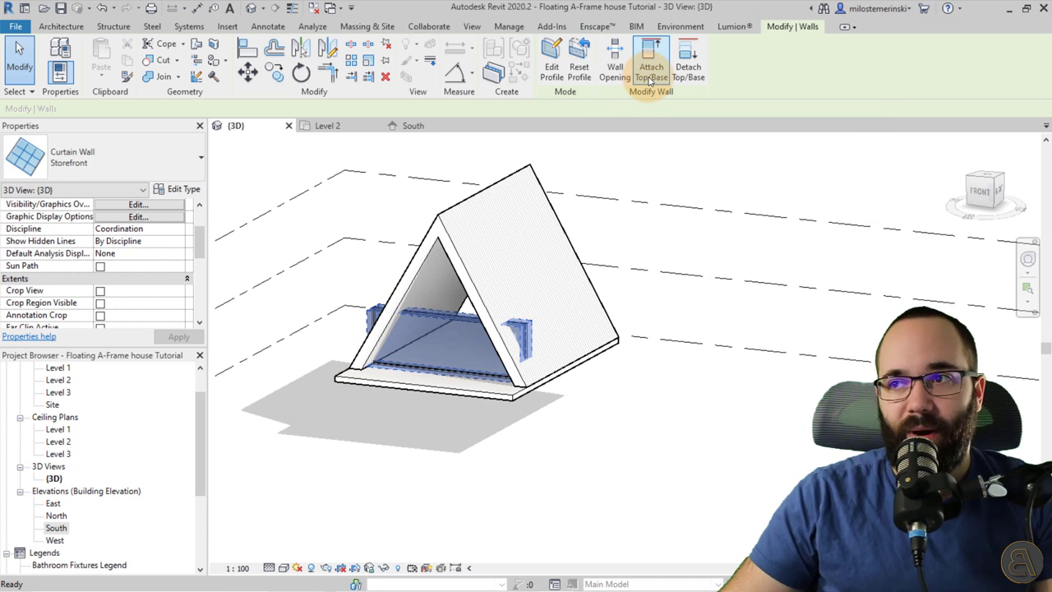
left_click(462, 262)
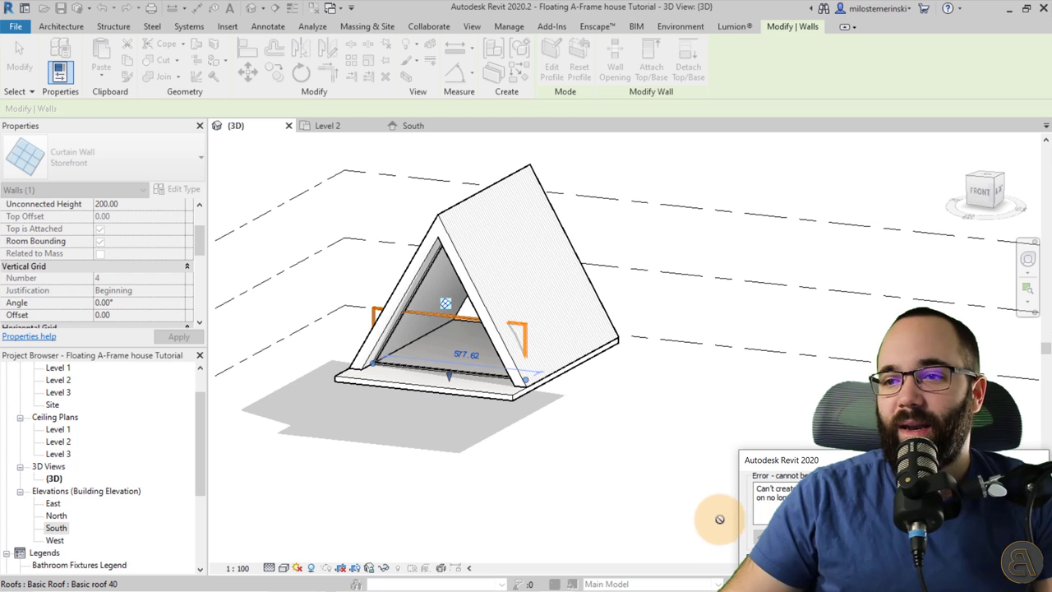
key("Escape")
middle_click_drag(436, 418, 480, 418, "shift")
scroll(480, 345, "up", 5)
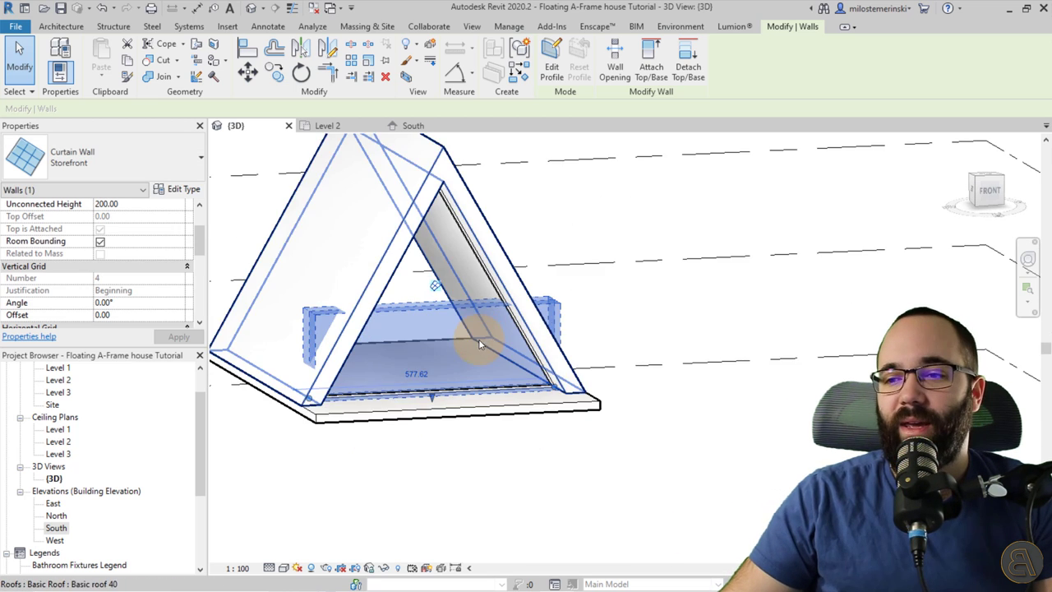
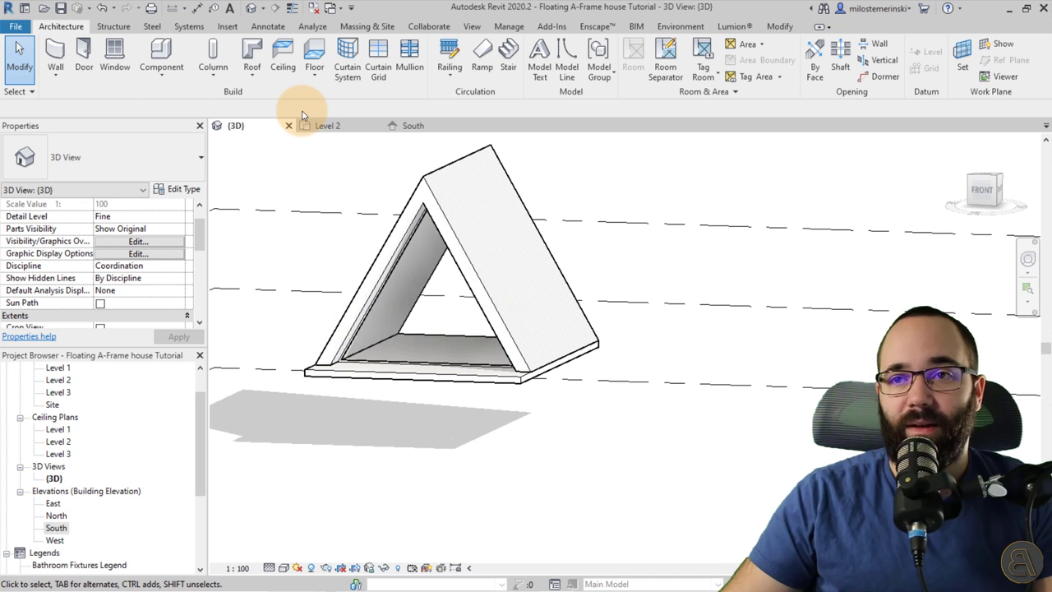
Add two horizontal curtain grid lines to the front storefront wall, one 210 above the deck and another about 30 higher.
left_click(378, 53)
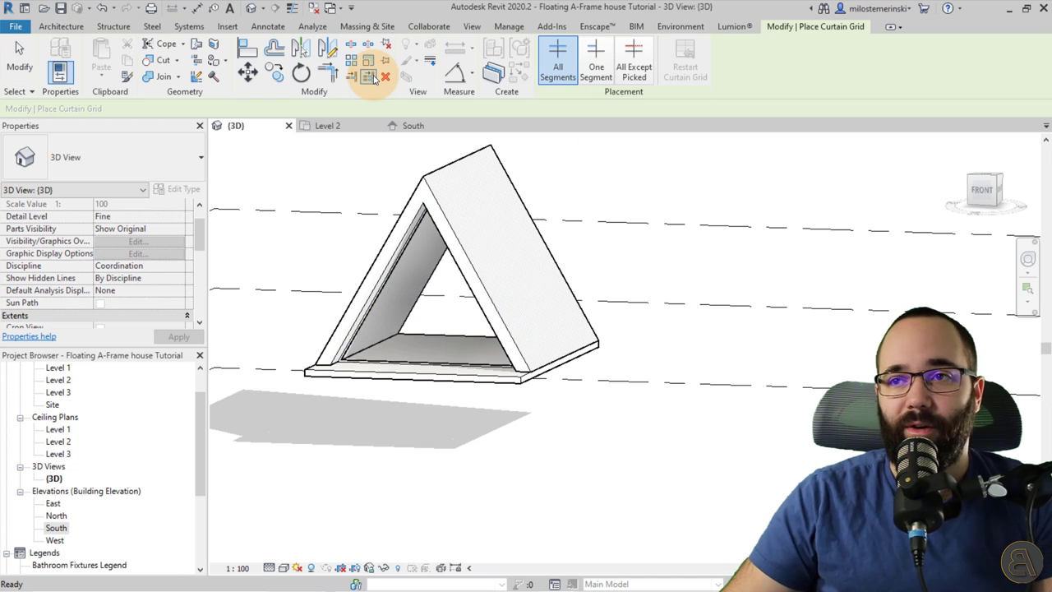
left_click(383, 290)
middle_click_drag(411, 347, 390, 298, "shift")
scroll(385, 295, "up", 3)
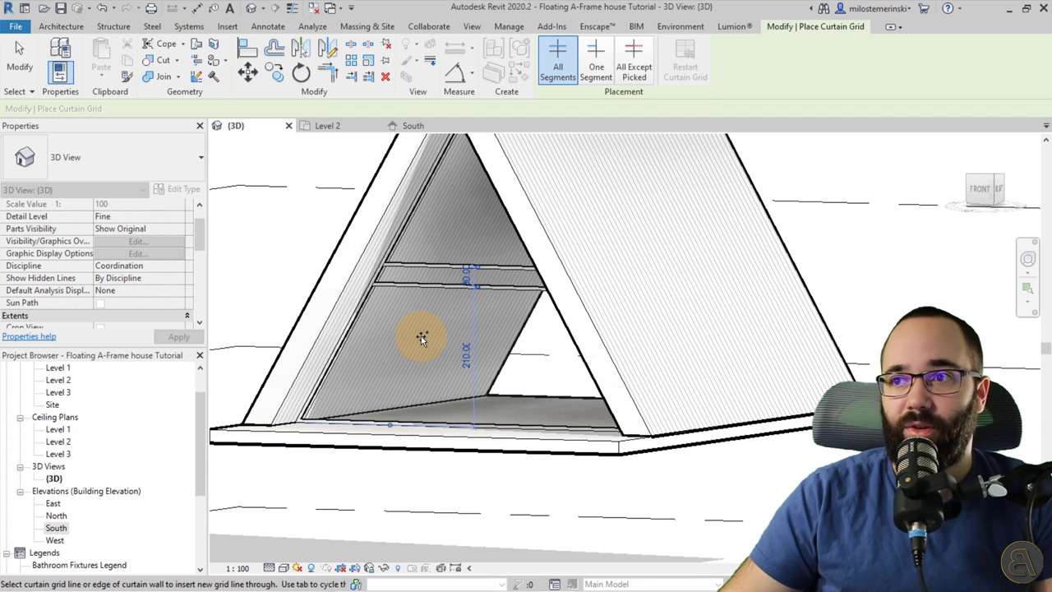
Add a one-segment vertical curtain grid line at the midpoint of the triangular panel above the upper horizontal mullion.
left_click(432, 274)
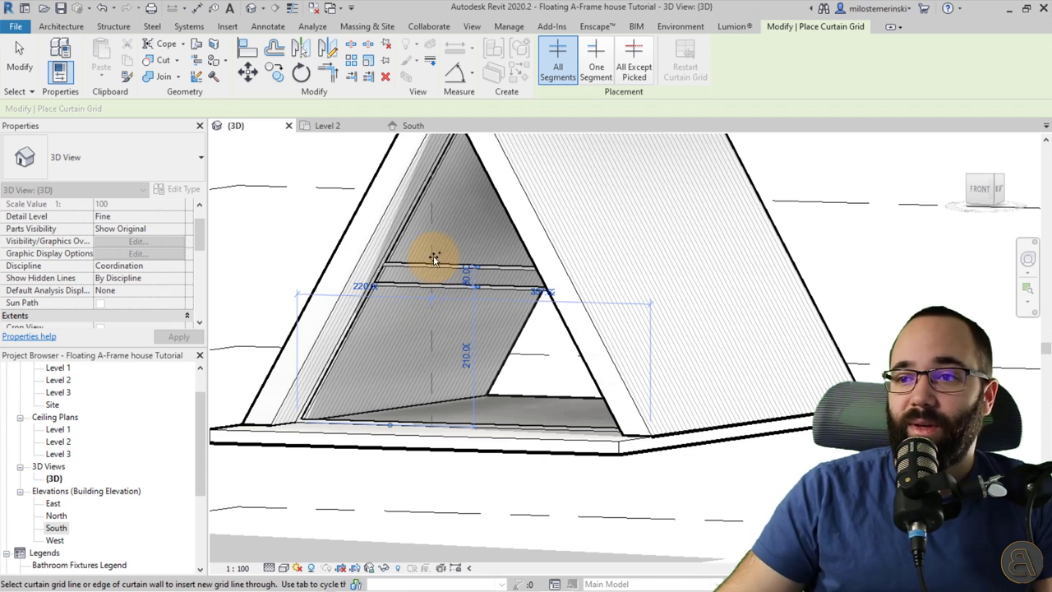
left_click(596, 65)
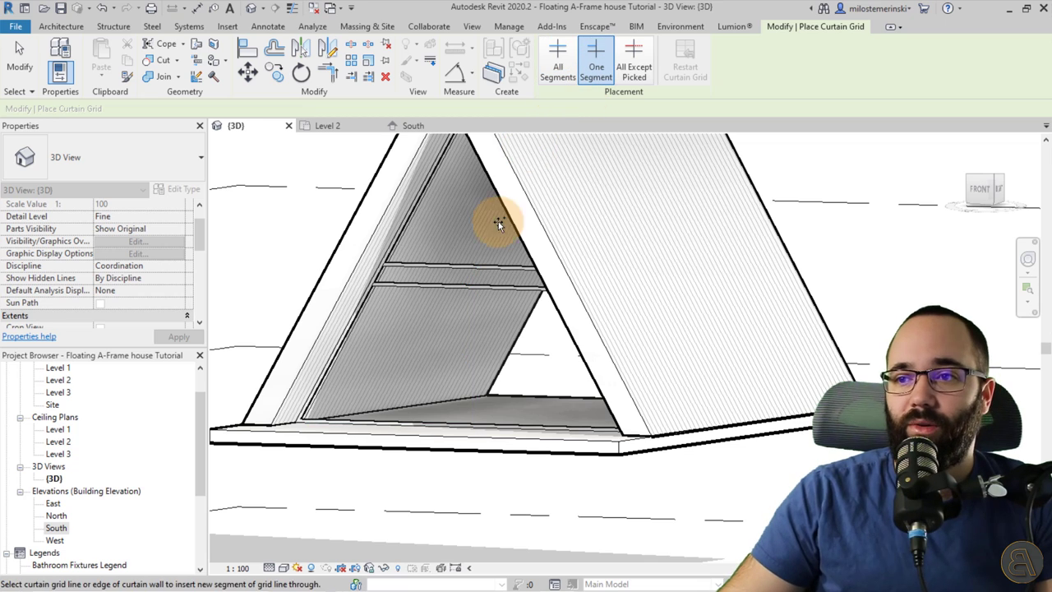
middle_click_drag(496, 221, 481, 315, "shift")
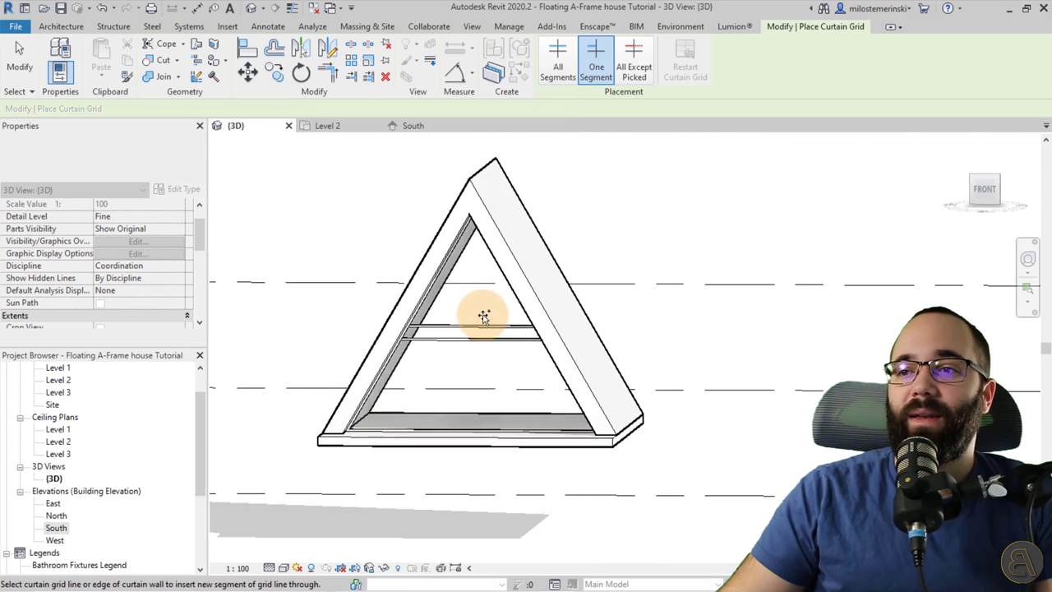
scroll(465, 337, "up", 2)
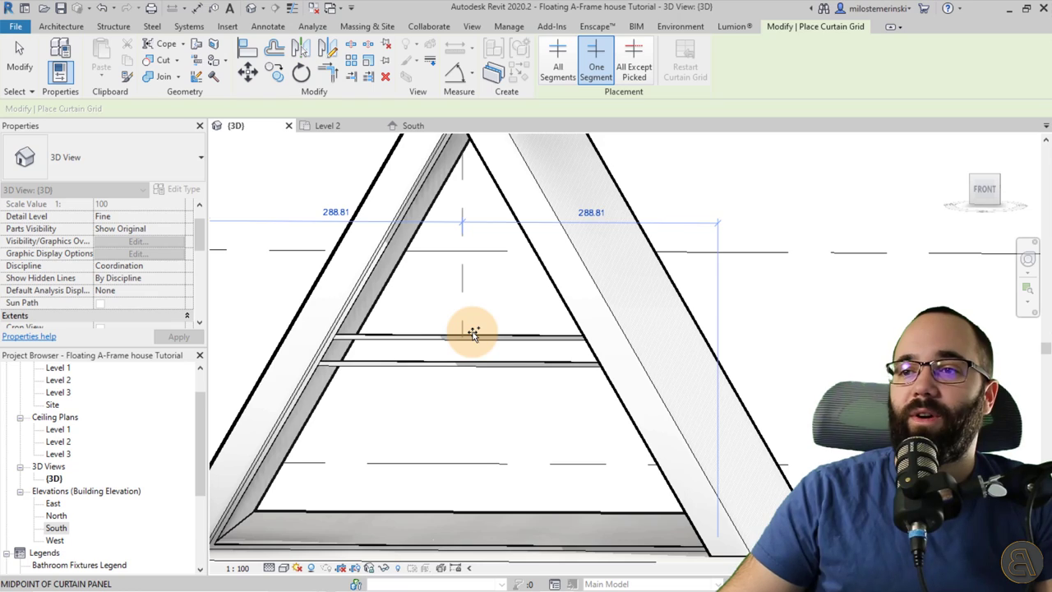
middle_click_drag(494, 337, 505, 286, "shift")
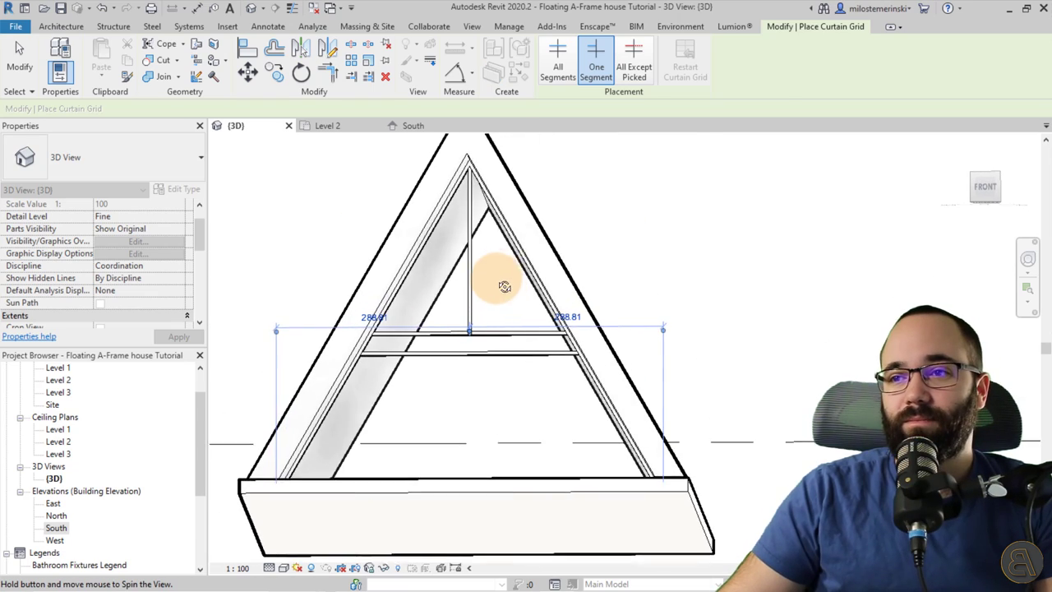
scroll(465, 157, "up", 5)
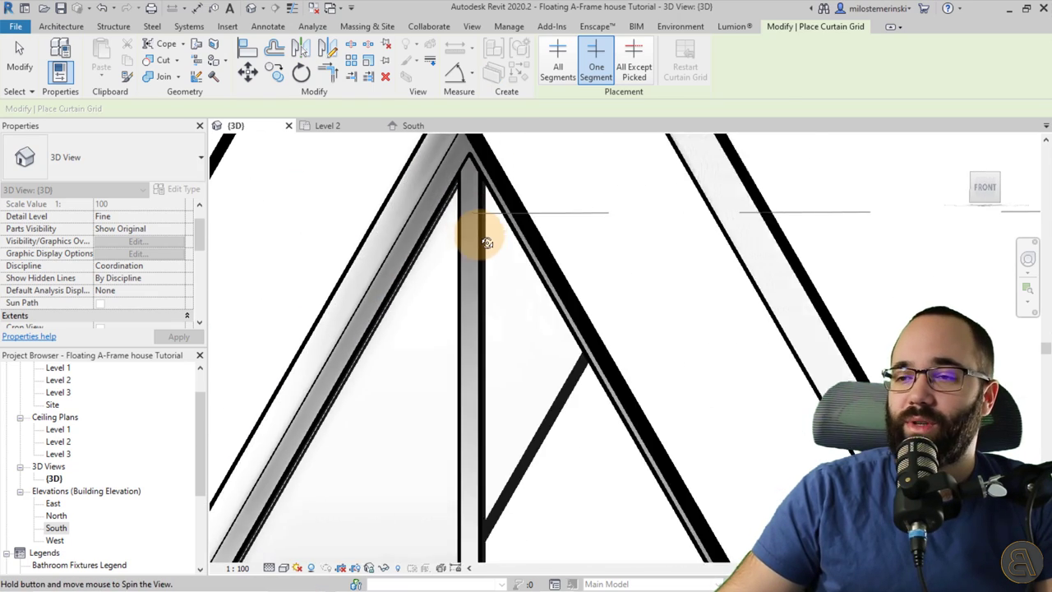
middle_click_drag(487, 243, 453, 147, "shift")
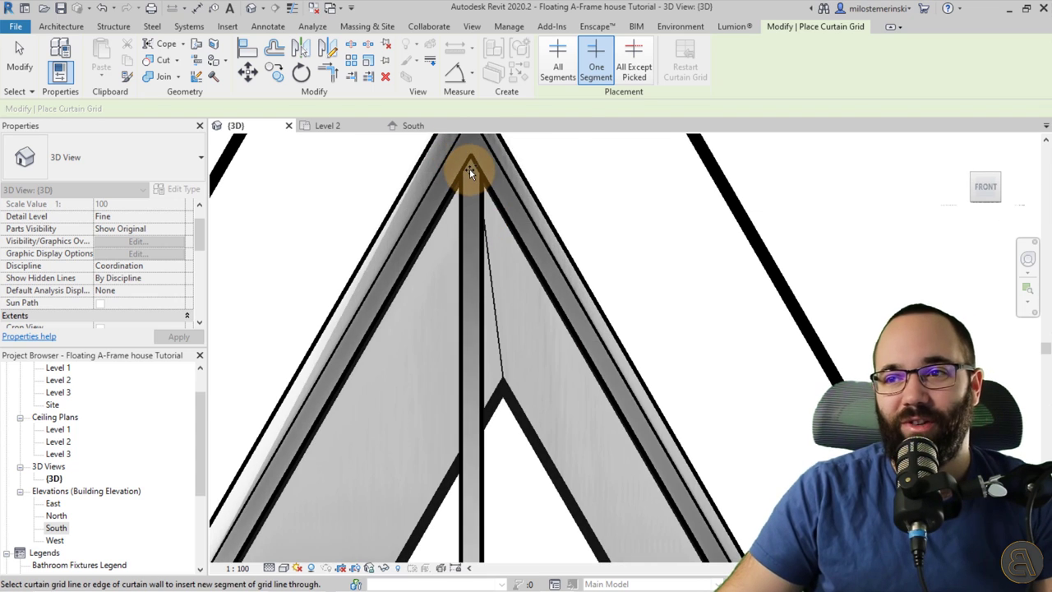
scroll(469, 168, "down", 5)
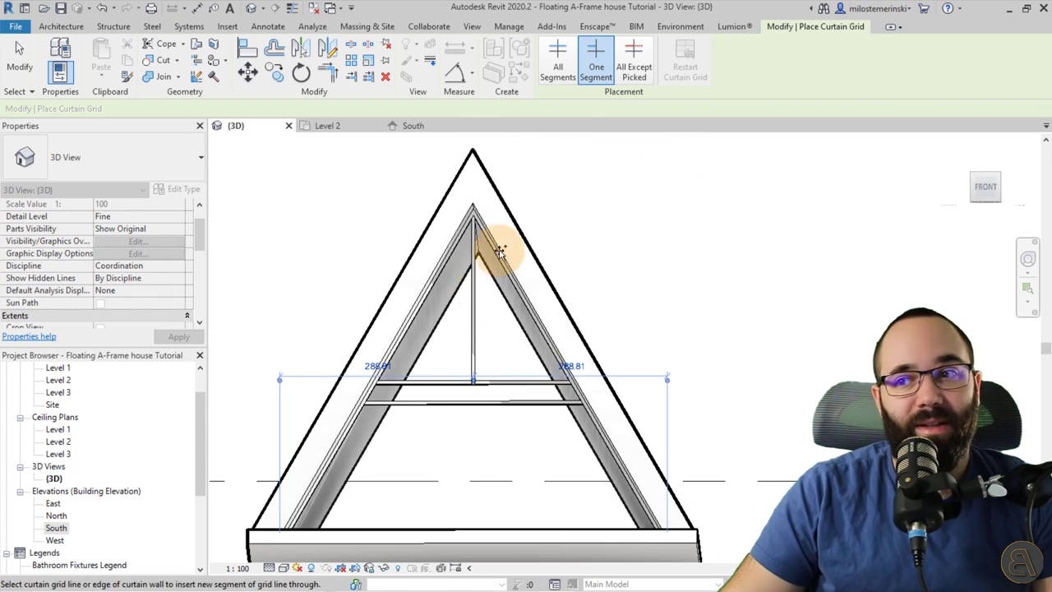
scroll(498, 346, "up", 2)
middle_click_drag(498, 345, 488, 384, "shift")
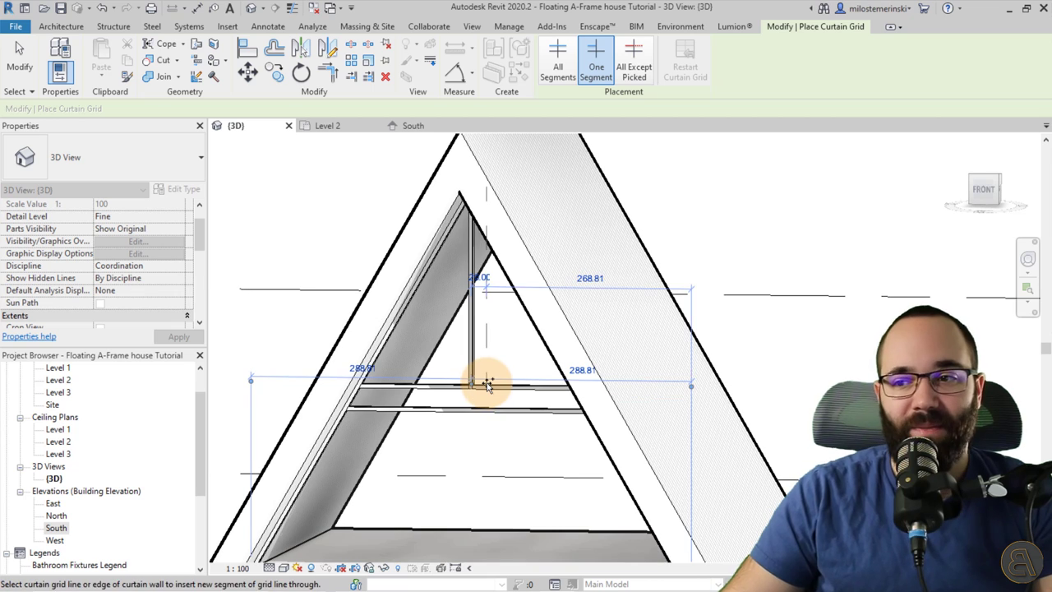
Toggle the join at the lower end of the central vertical mullion so it stops at the horizontal mullion.
left_click(486, 381)
key("Escape")
scroll(493, 380, "up", 4)
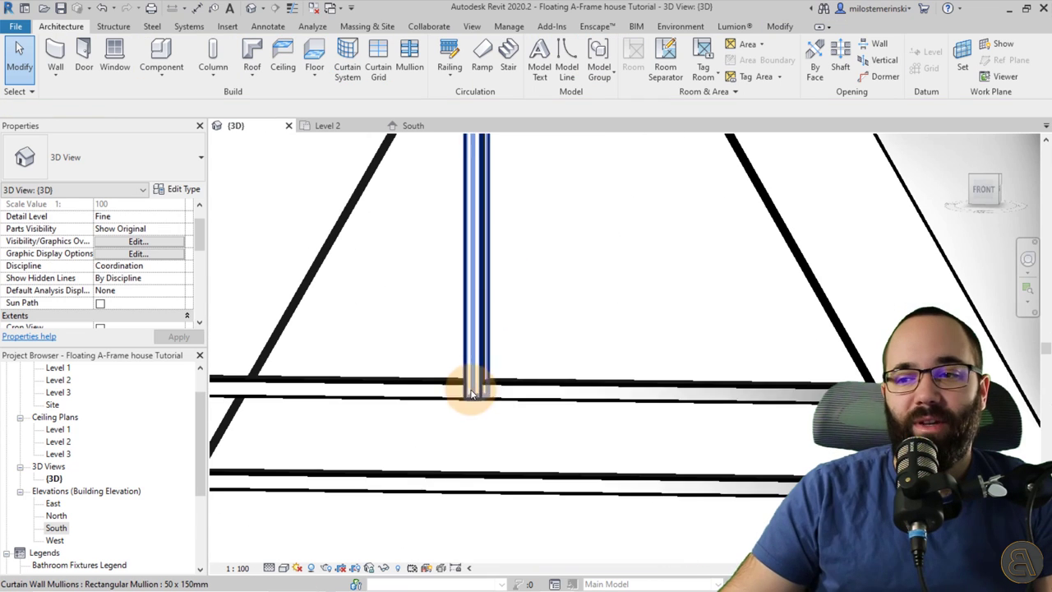
left_click(476, 370)
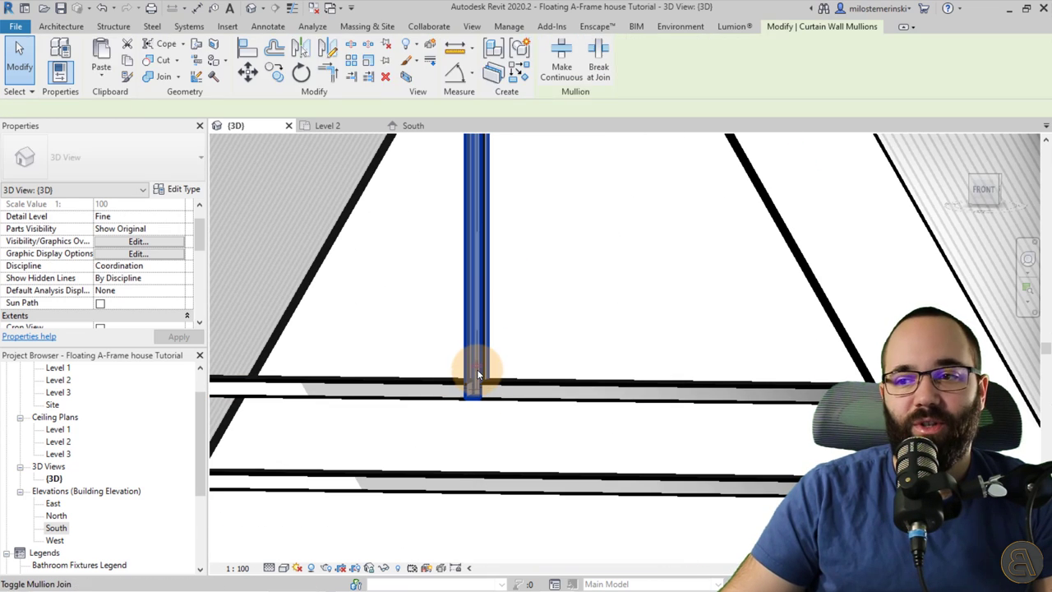
mouse_move(477, 369)
middle_mouse_down("shift")
mouse_move(485, 430)
mouse_move(512, 430)
mouse_move(489, 415)
mouse_move(521, 345)
mouse_move(486, 353)
middle_mouse_up("shift")
left_click(535, 318)
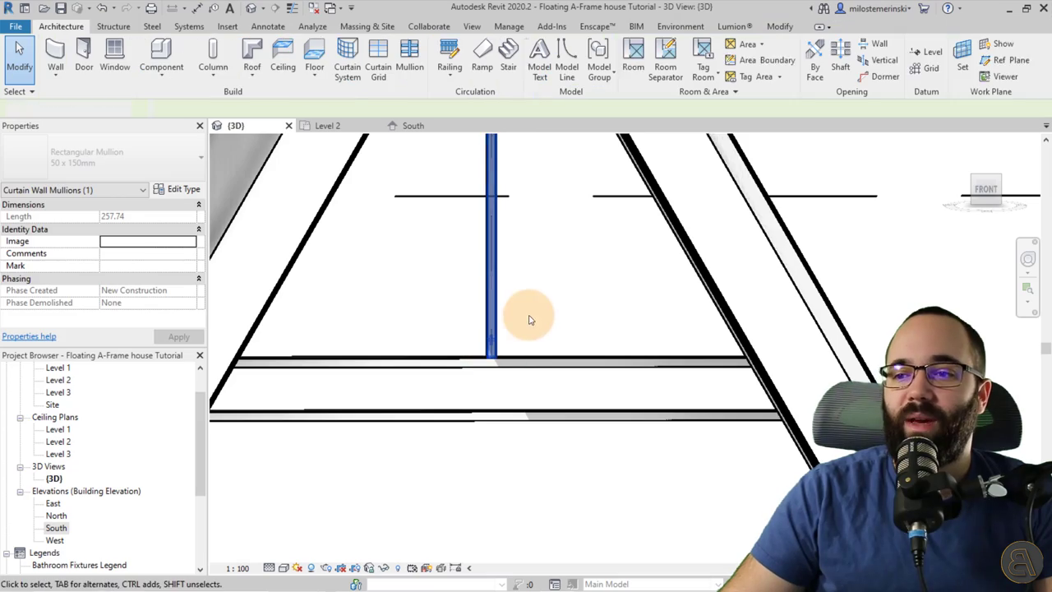
Unpin the narrow glazed panel between the two horizontal mullions and change its type to System Panel Solid.
middle_click_drag(536, 318, 482, 364, "shift")
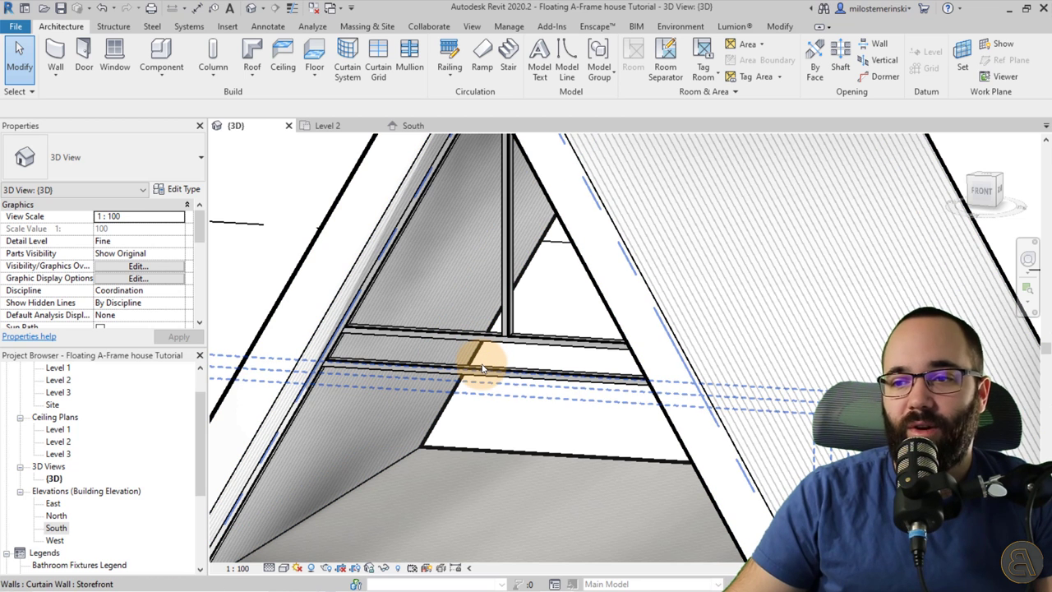
key("Tab")
key("Tab")
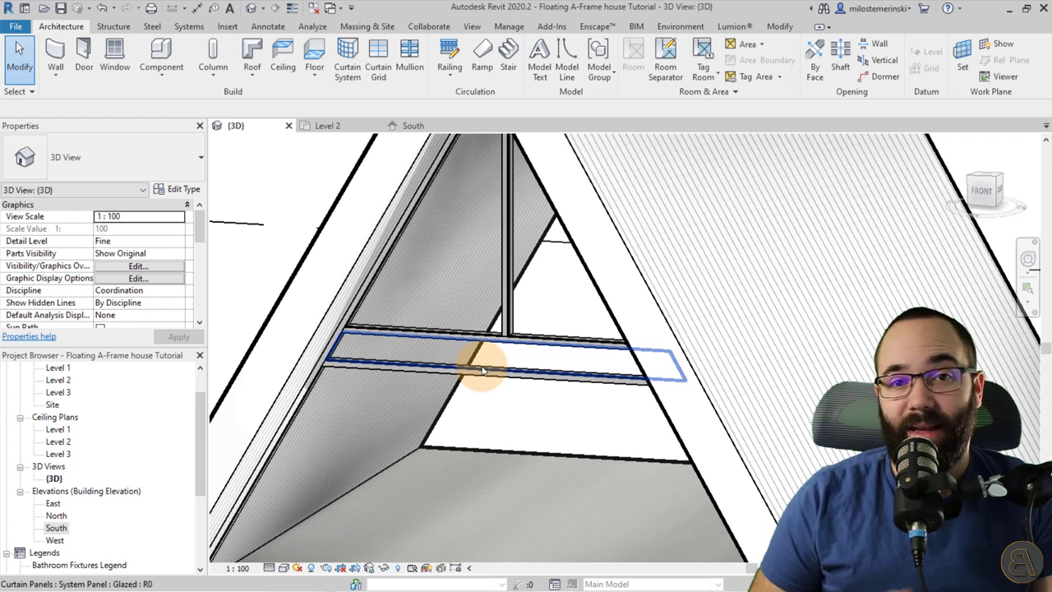
left_click(484, 372)
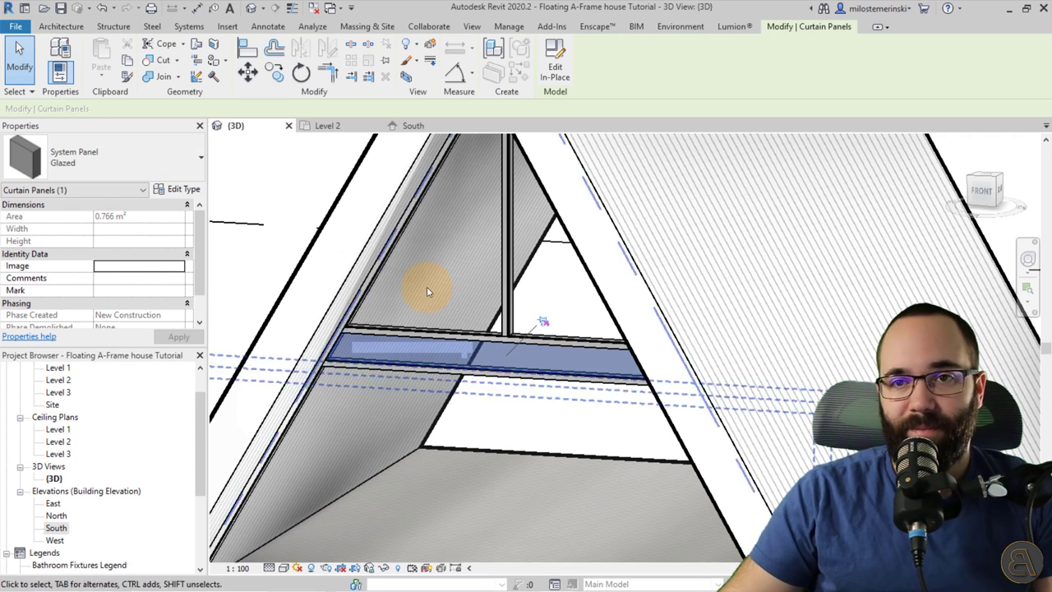
left_click(123, 181)
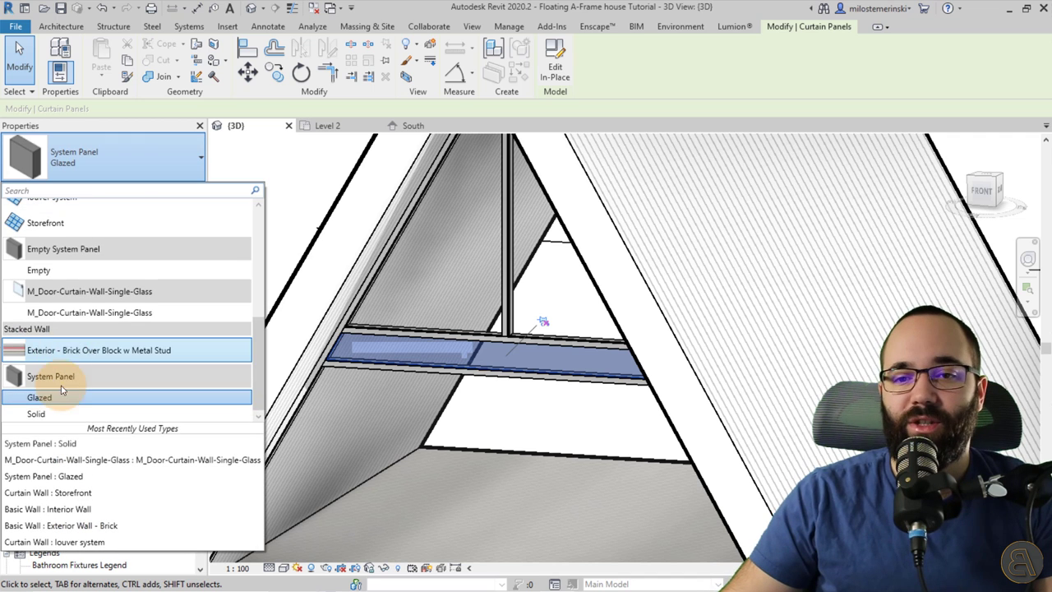
left_click(36, 413)
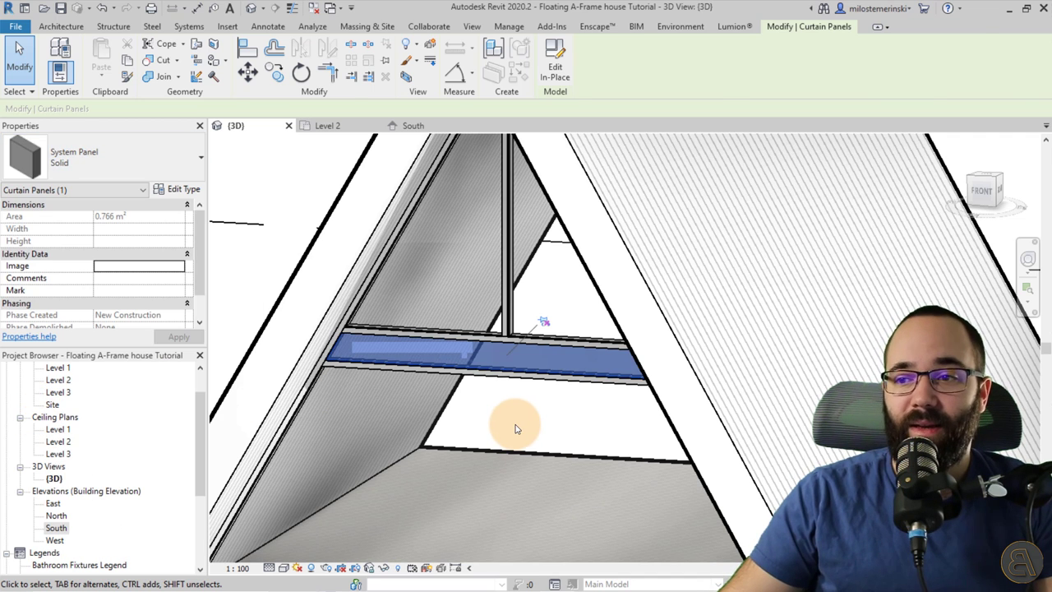
left_click(482, 394)
middle_click_drag(533, 425, 503, 318, "shift")
middle_click_drag(493, 408, 503, 414, "shift")
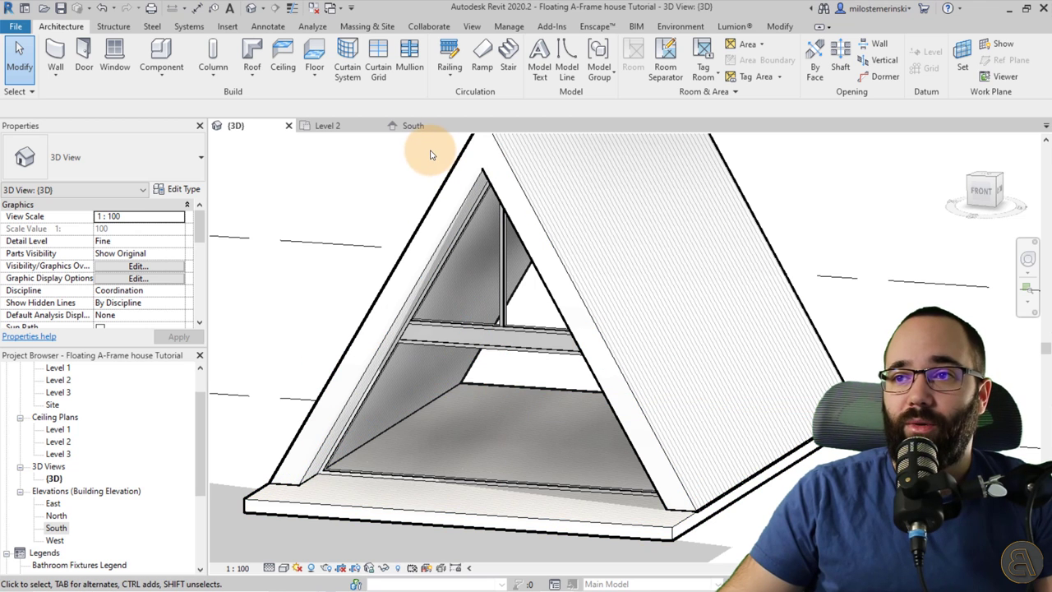
Add two one-segment vertical grid lines below the solid band, each 50 from the centre on either side.
left_click(380, 79)
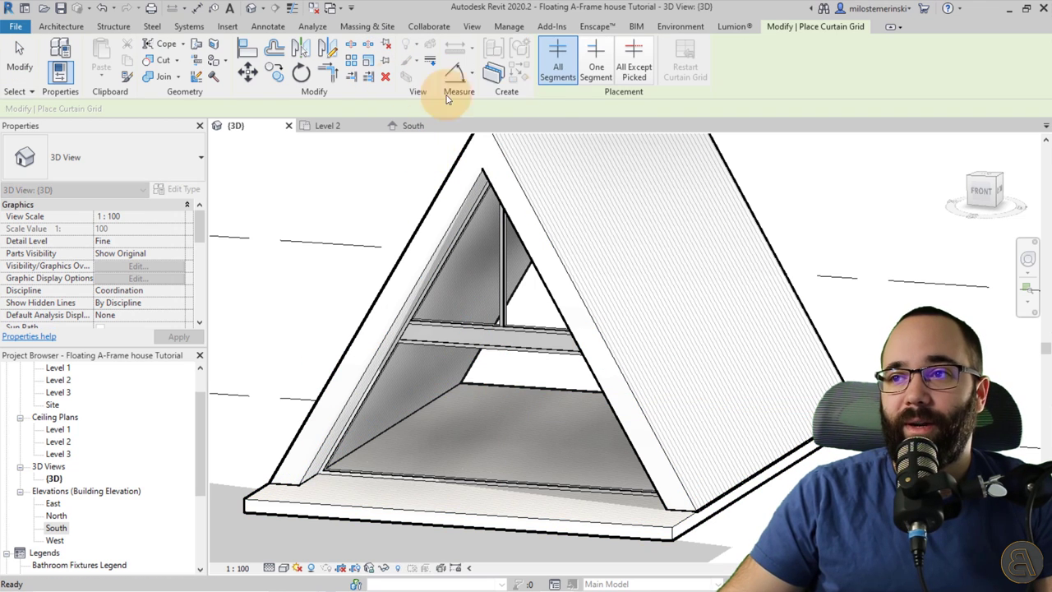
left_click(595, 69)
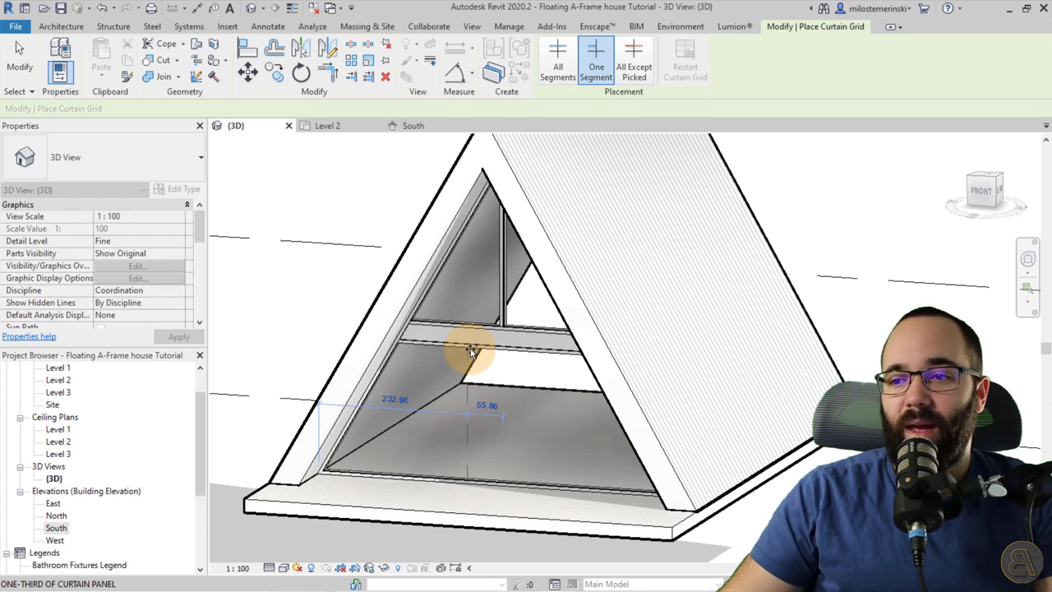
scroll(474, 353, "up", 3)
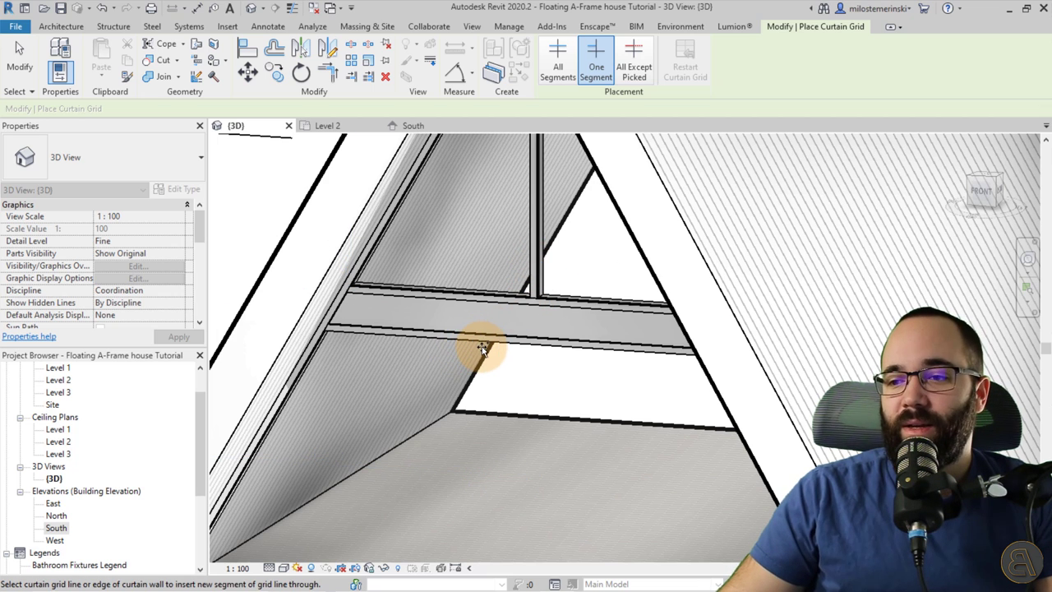
scroll(474, 345, "up", 4)
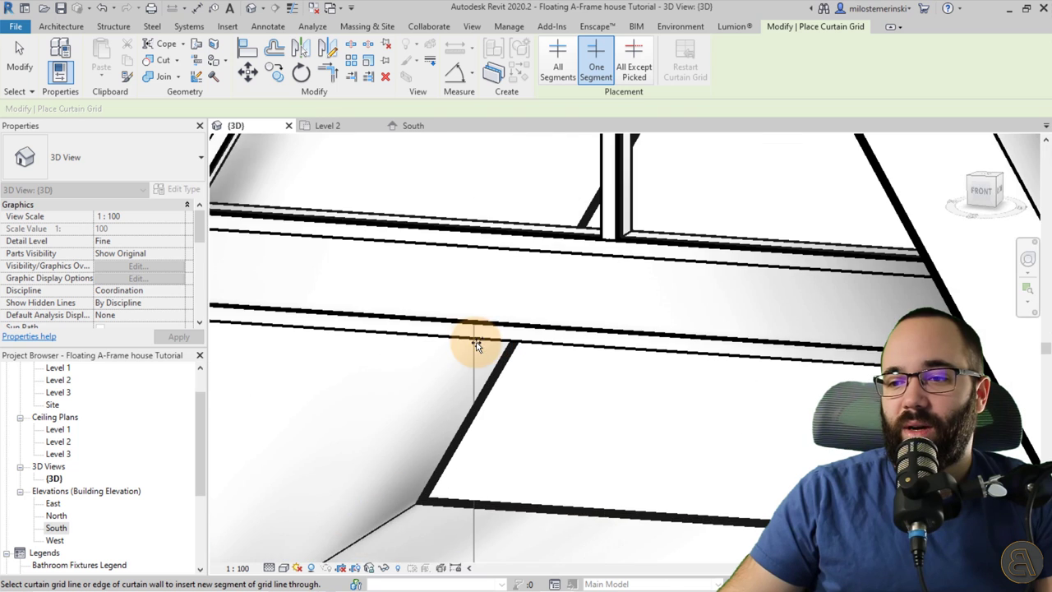
middle_click_drag(469, 340, 453, 230)
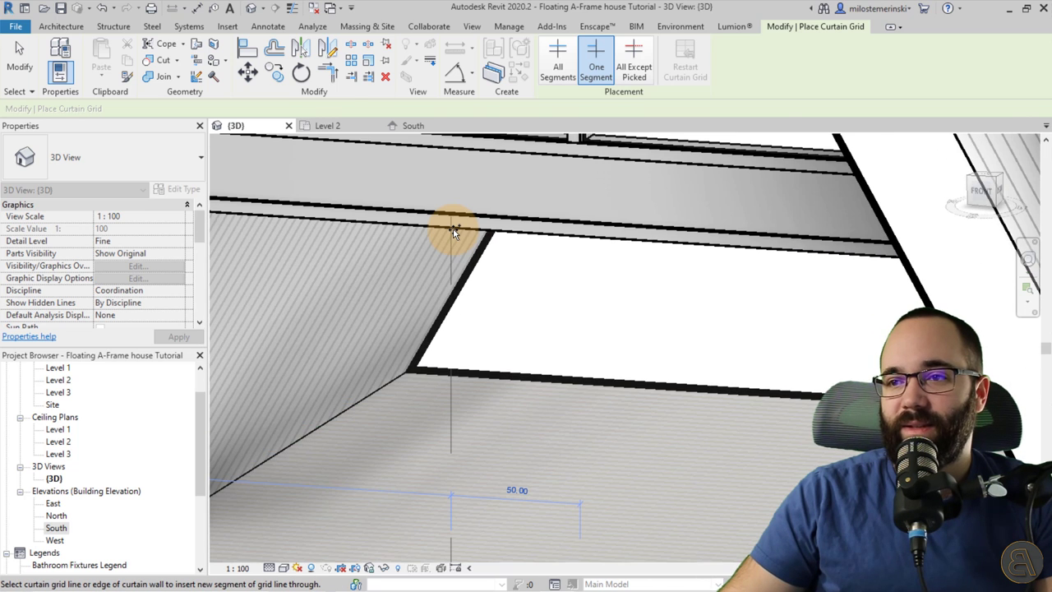
left_click(453, 234)
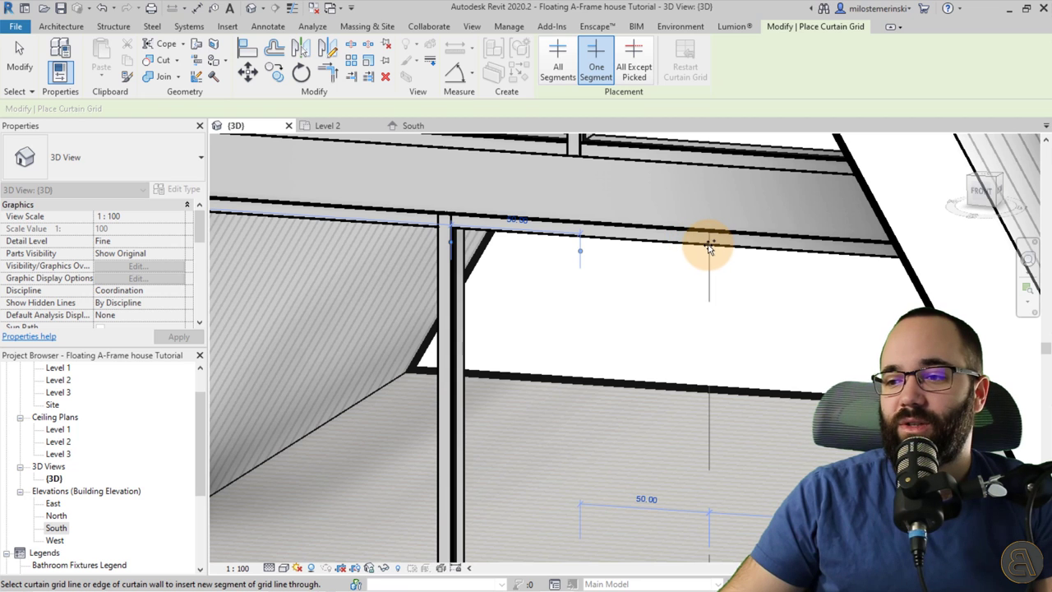
left_click(709, 247)
scroll(564, 274, "down", 3)
middle_click_drag(564, 274, 564, 298)
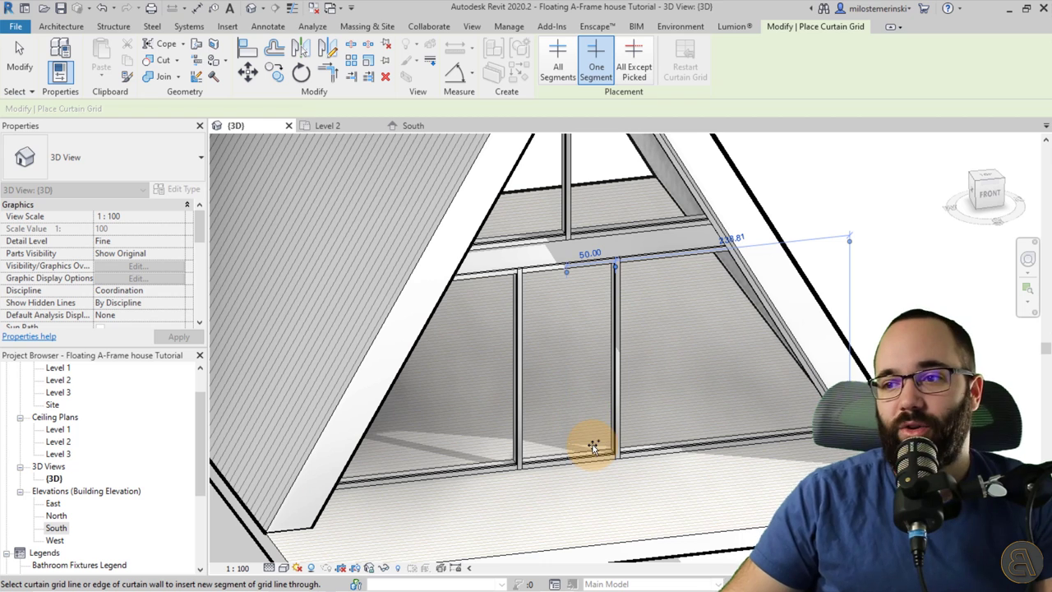
key("Escape")
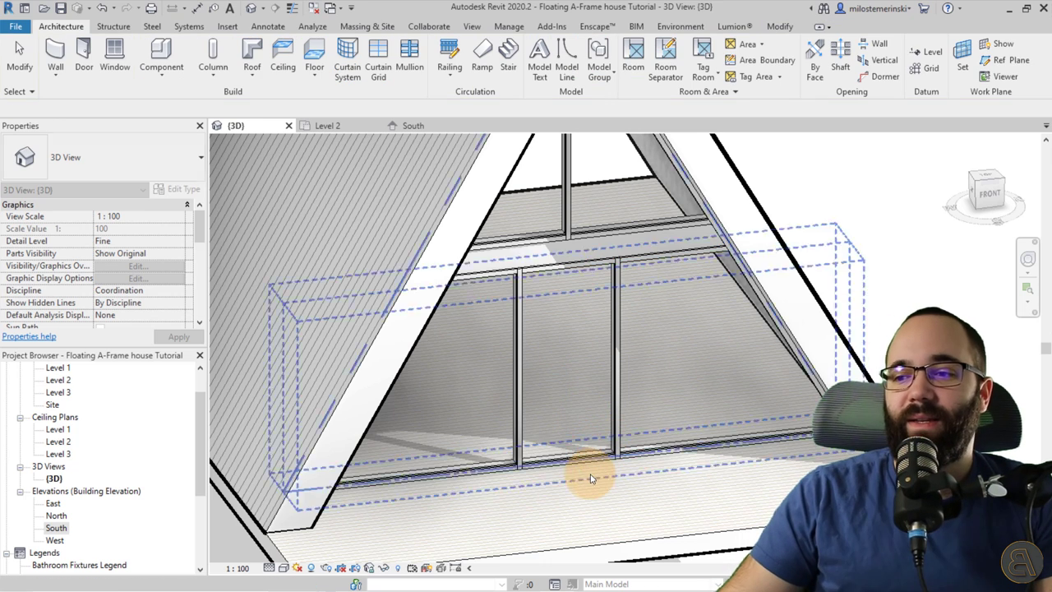
Unpin and delete the two bottom mullion pieces between the two lower vertical mullions to clear the doorway.
left_click(589, 461)
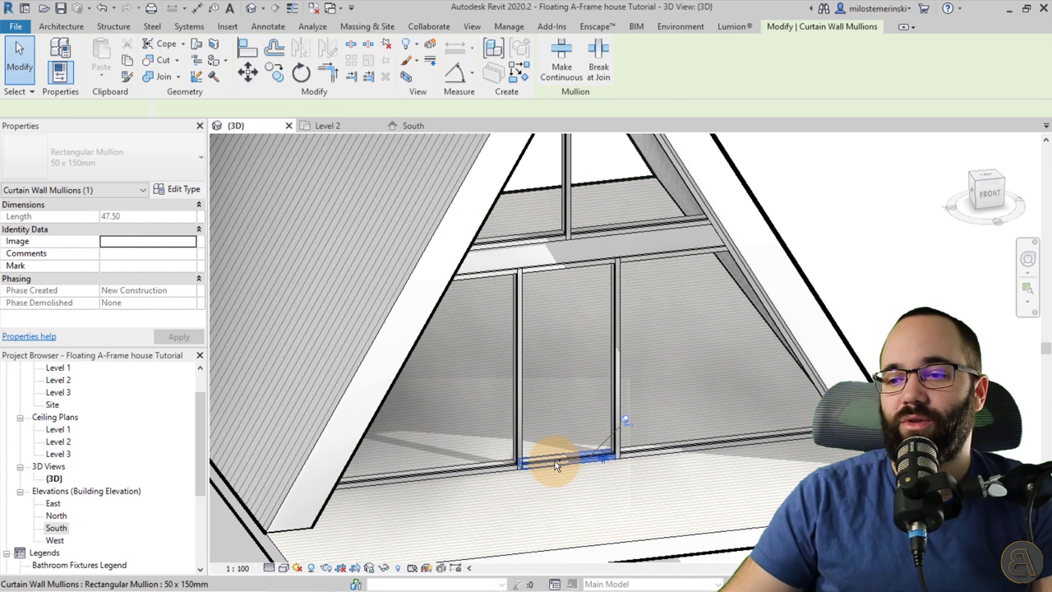
left_click(555, 465)
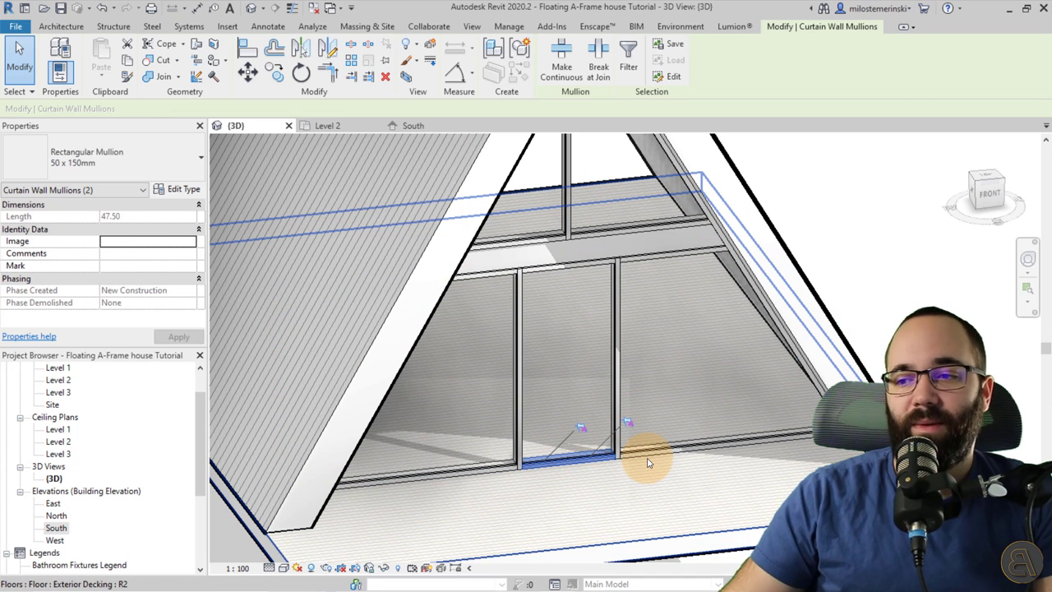
key("Escape")
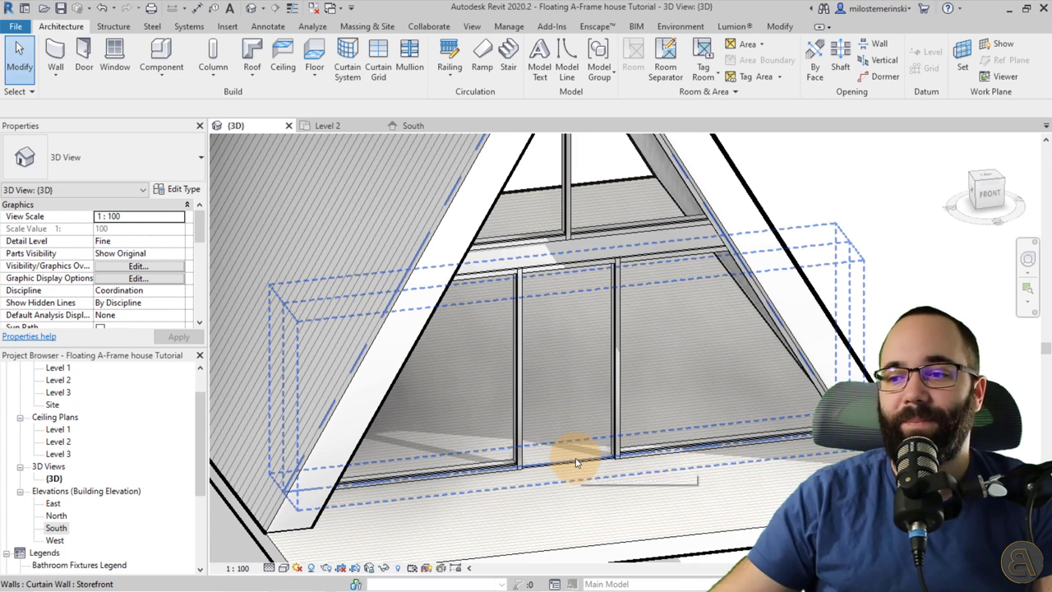
Unpin the central lower glazed panel and change its type to the M_Door-Curtain-Wall-Single-Glass door.
middle_click_drag(576, 464, 600, 463, "shift")
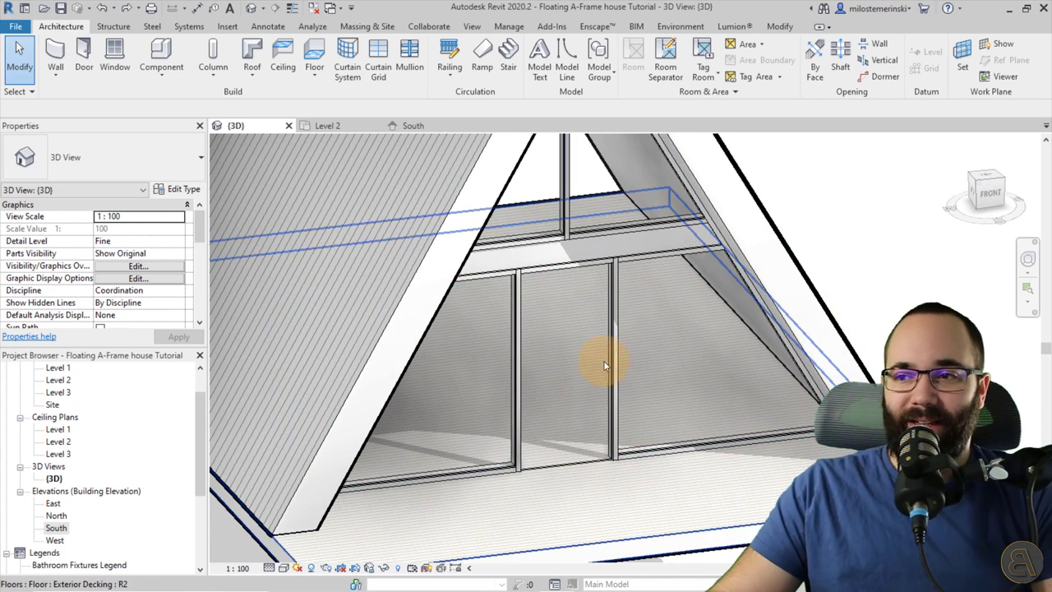
key("Tab")
left_click(582, 465)
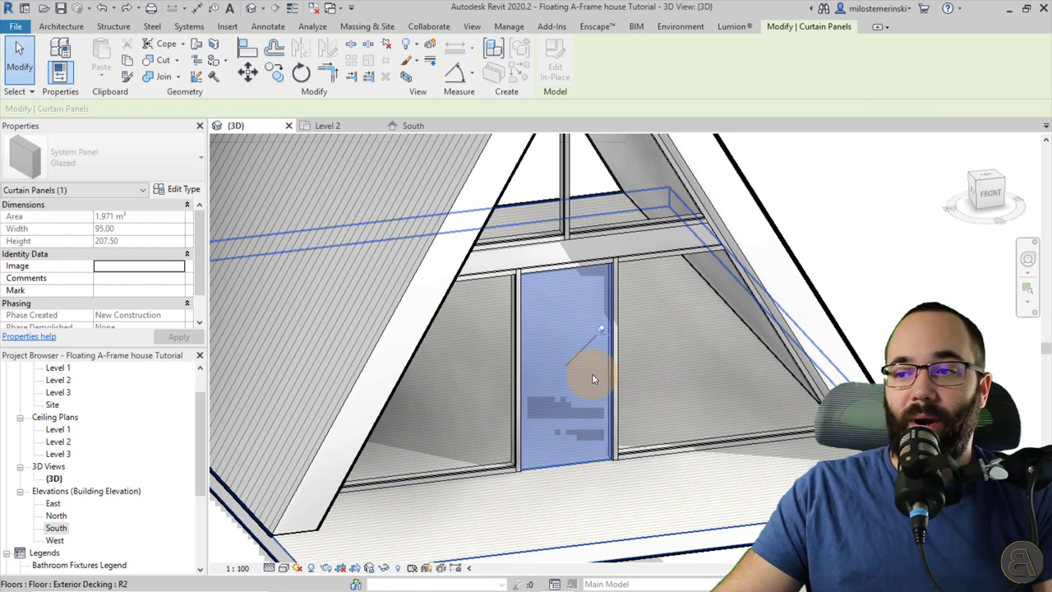
left_click(600, 332)
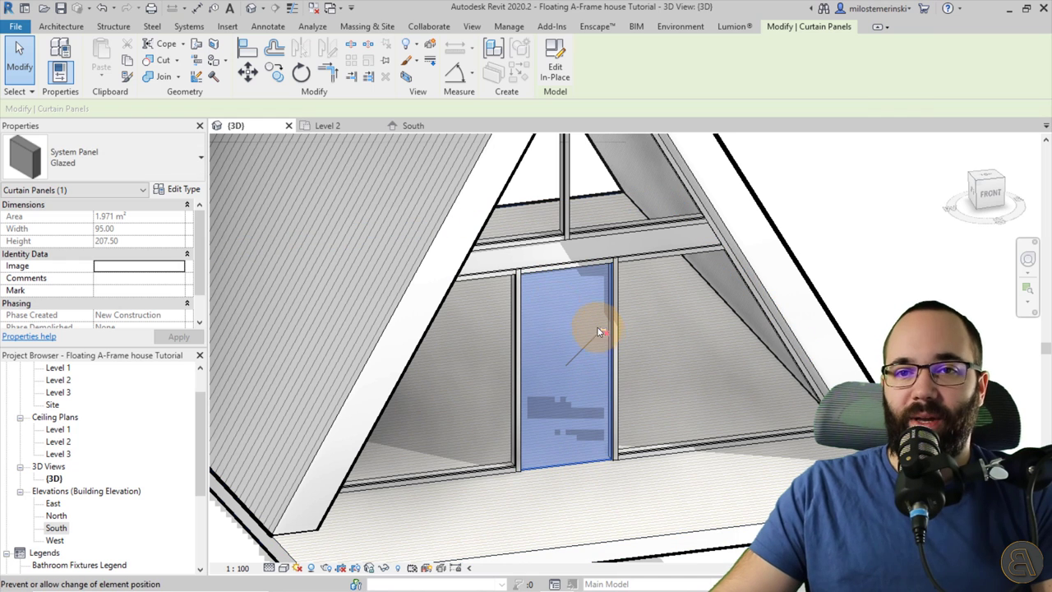
left_click(128, 154)
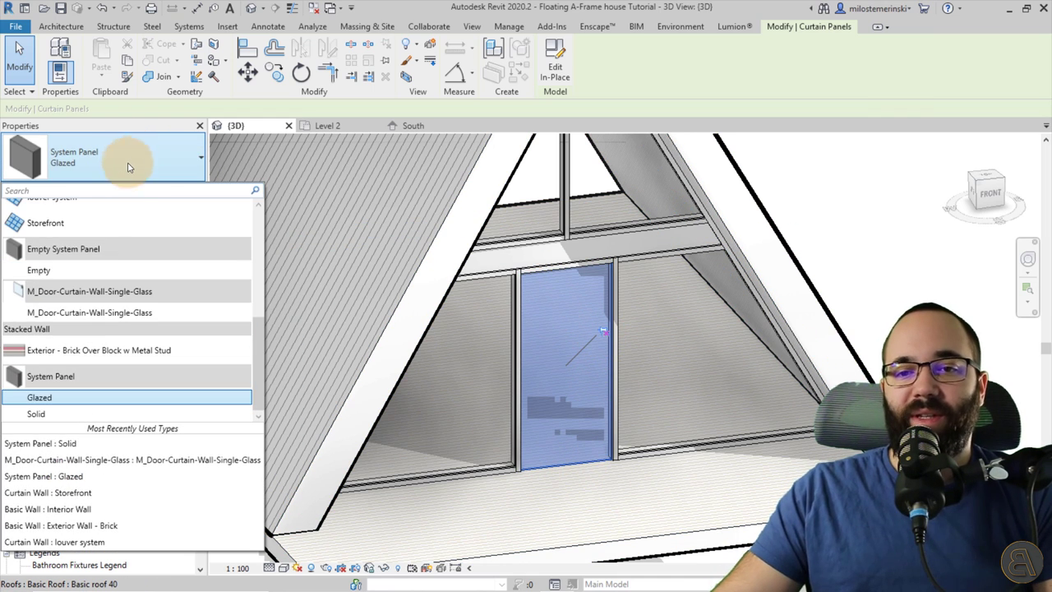
left_click(56, 315)
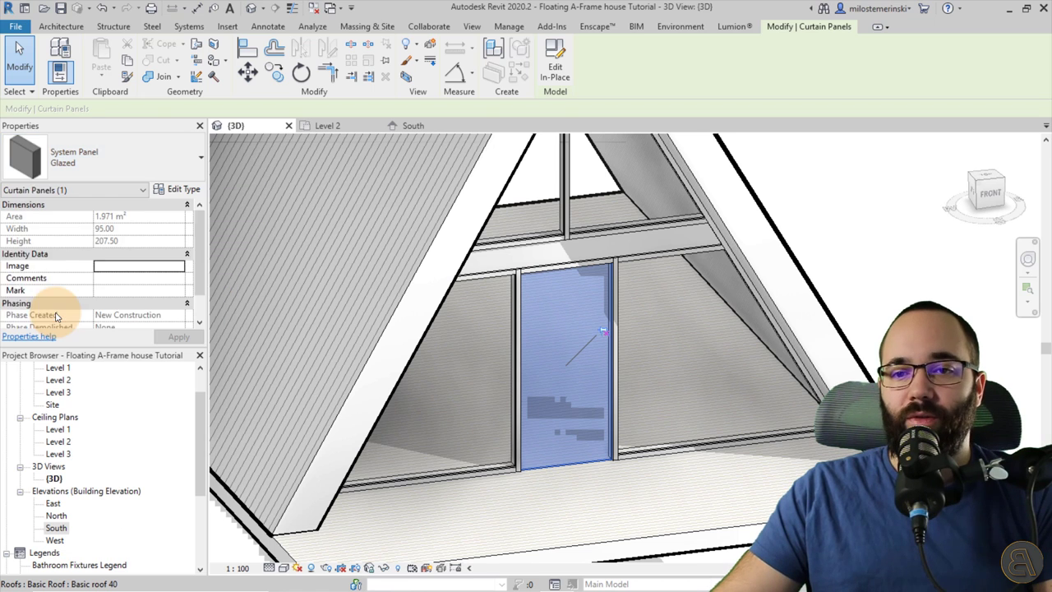
left_click(547, 375)
left_click(527, 346)
left_click(574, 393)
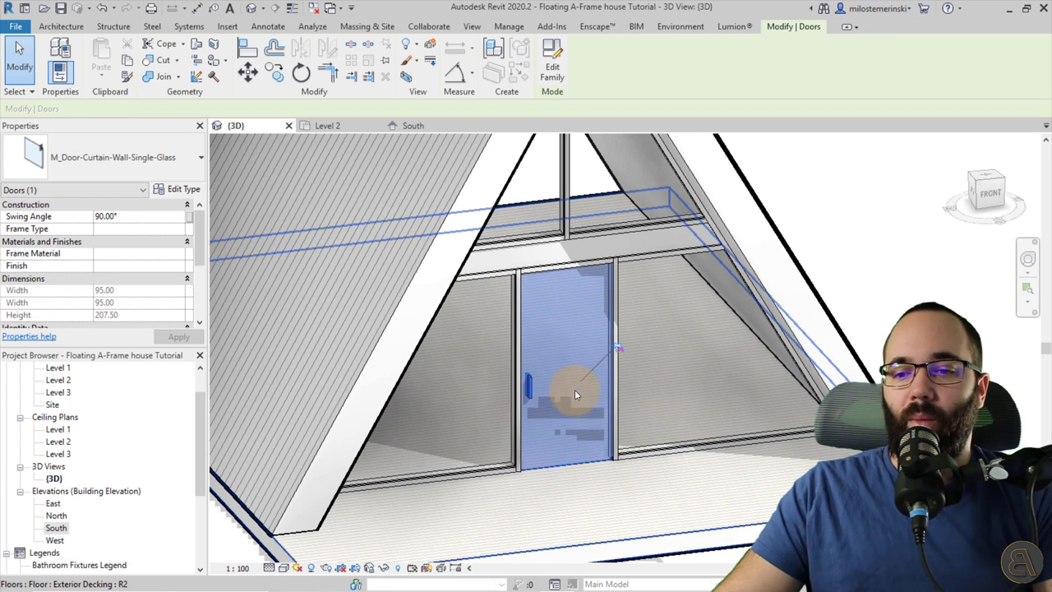
Start a structural beam system and set its work plane by picking the inner face of the roof's left slope.
key("Escape")
middle_click_drag(821, 277, 703, 457, "shift")
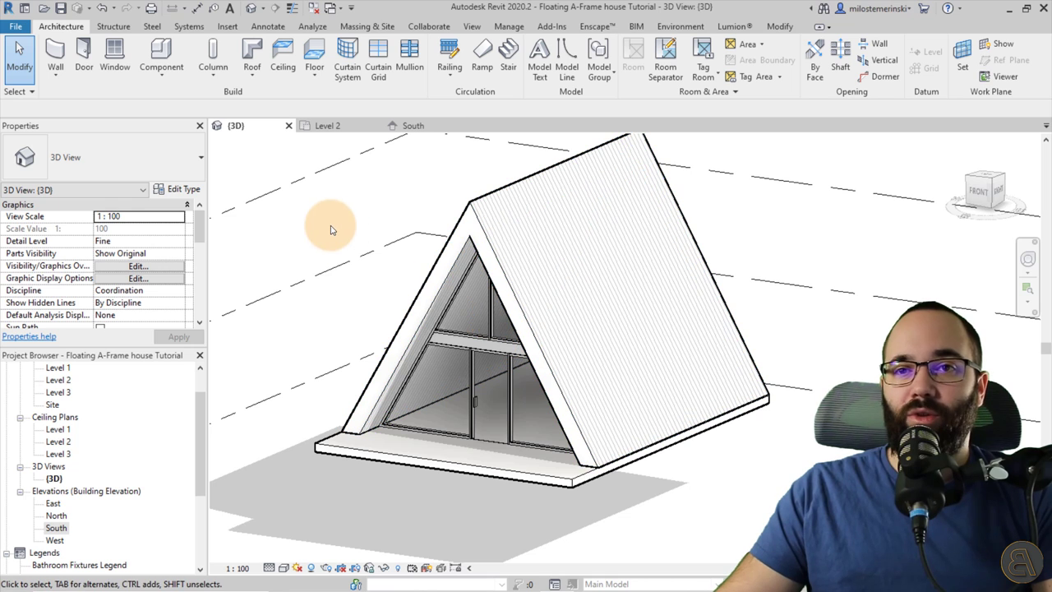
left_click(188, 27)
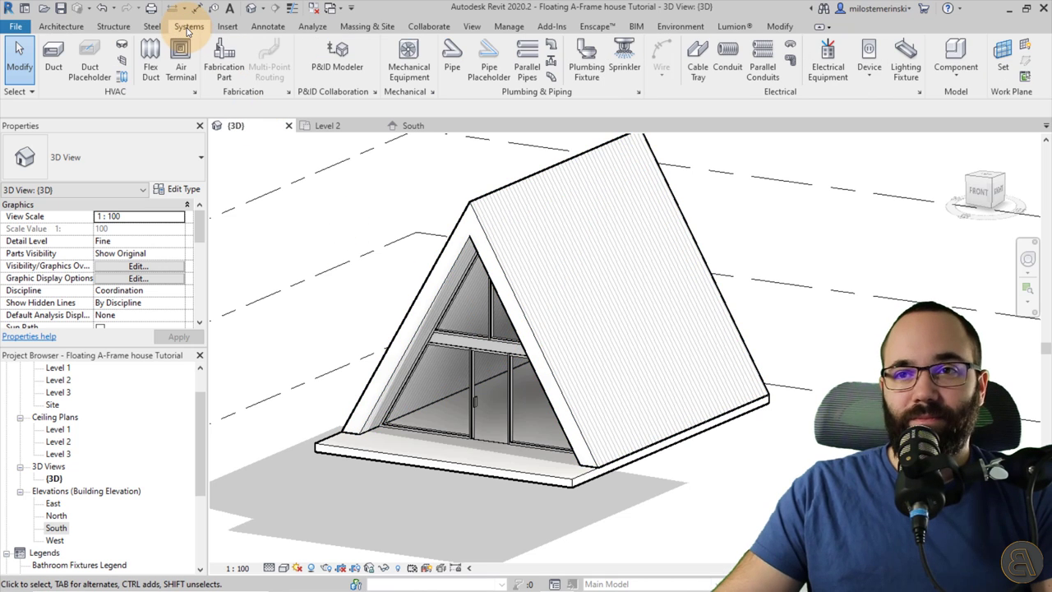
left_click(129, 27)
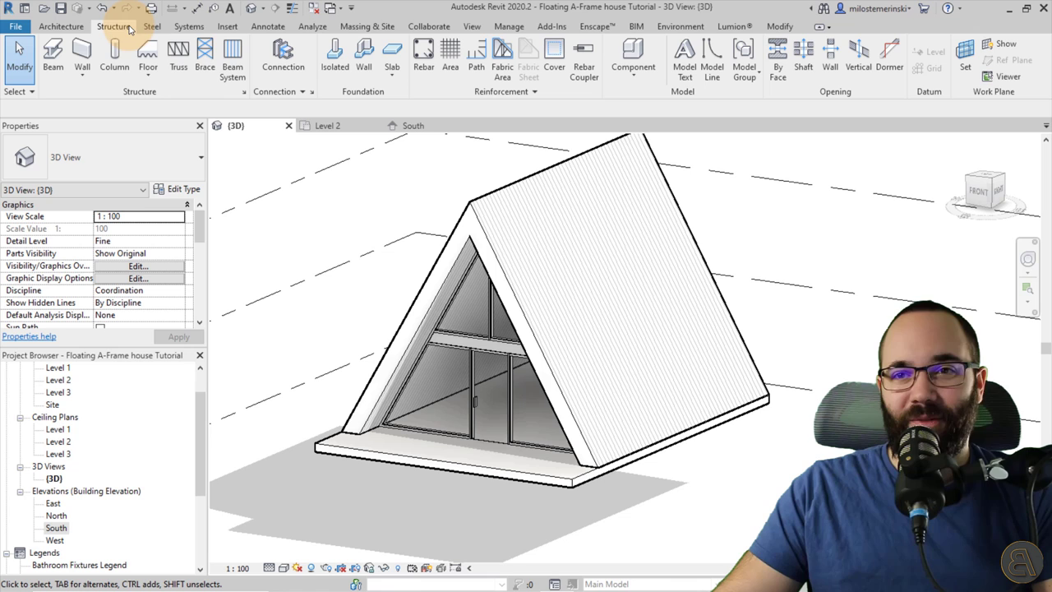
left_click(227, 80)
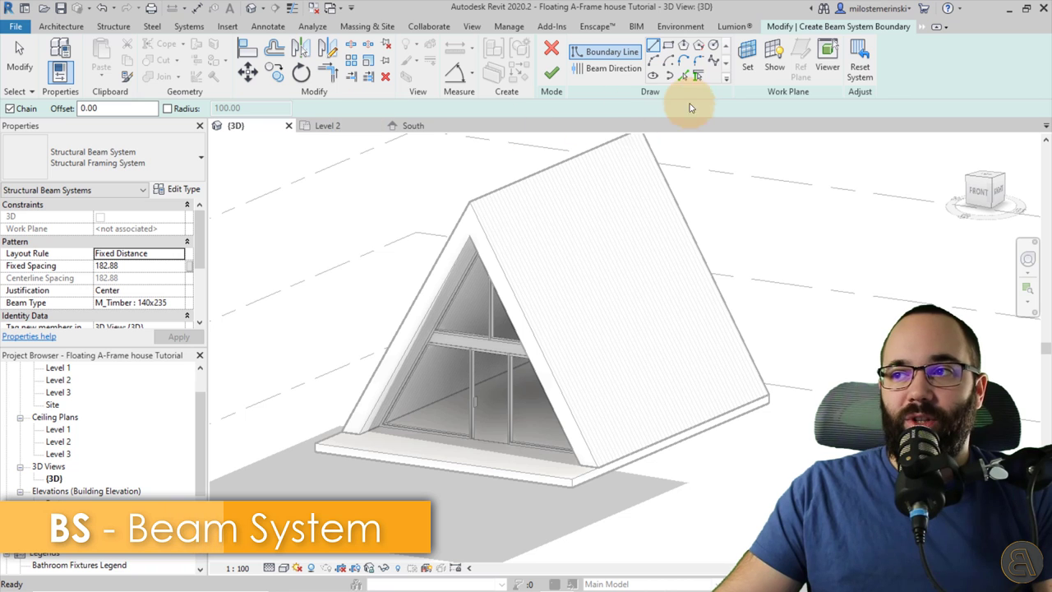
left_click(748, 69)
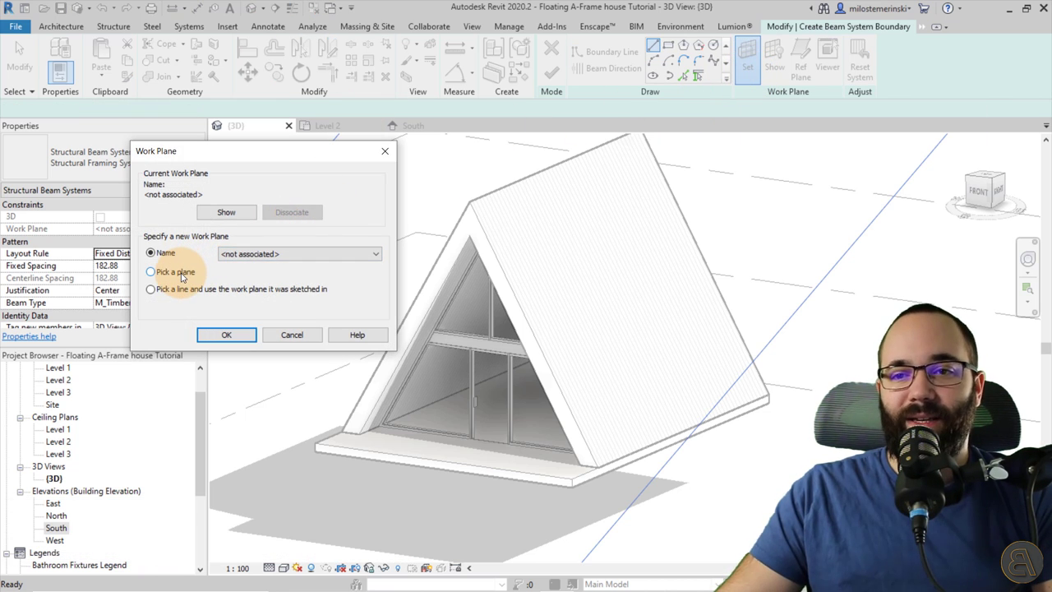
left_click(227, 336)
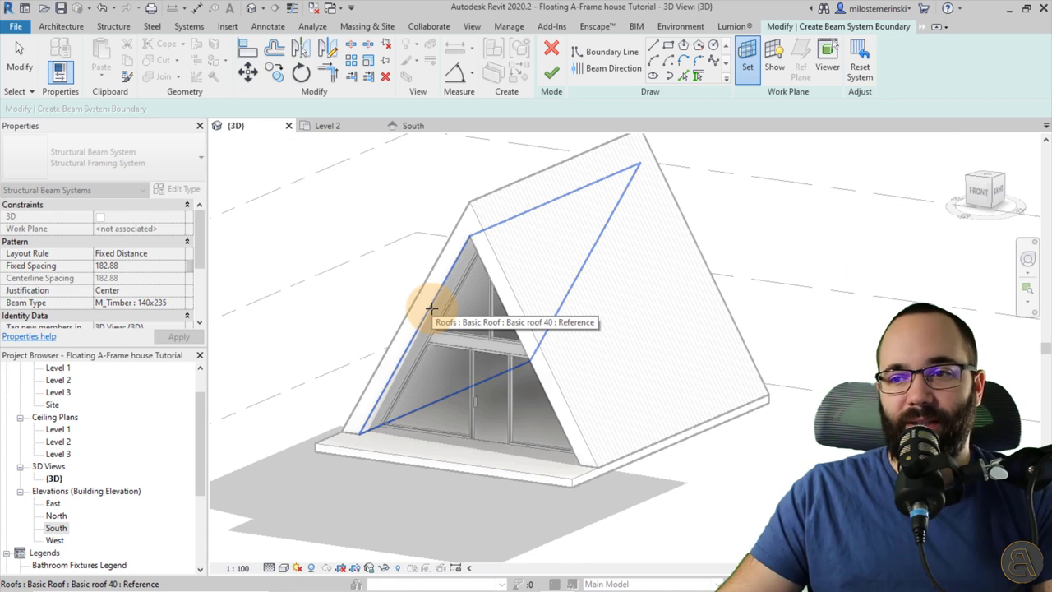
left_click(432, 307)
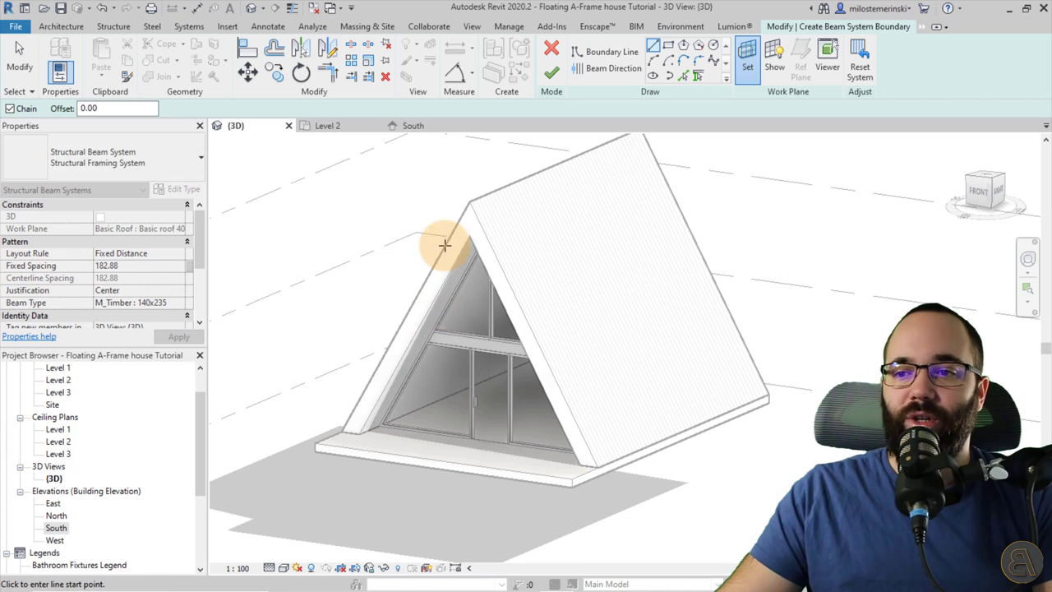
Sketch the beam system boundary by picking the four edges of the left slope's inner face.
mouse_move(445, 284)
middle_mouse_down("shift")
mouse_move(493, 247)
mouse_move(545, 242)
mouse_move(482, 275)
mouse_move(447, 275)
middle_mouse_up("shift")
scroll(447, 275, "up", 3)
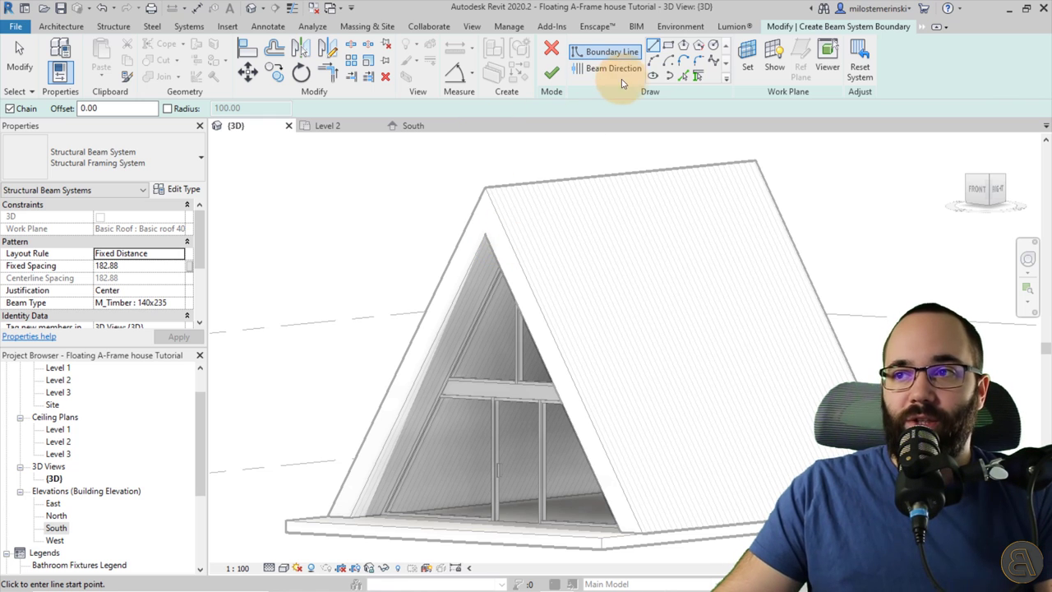
left_click(683, 75)
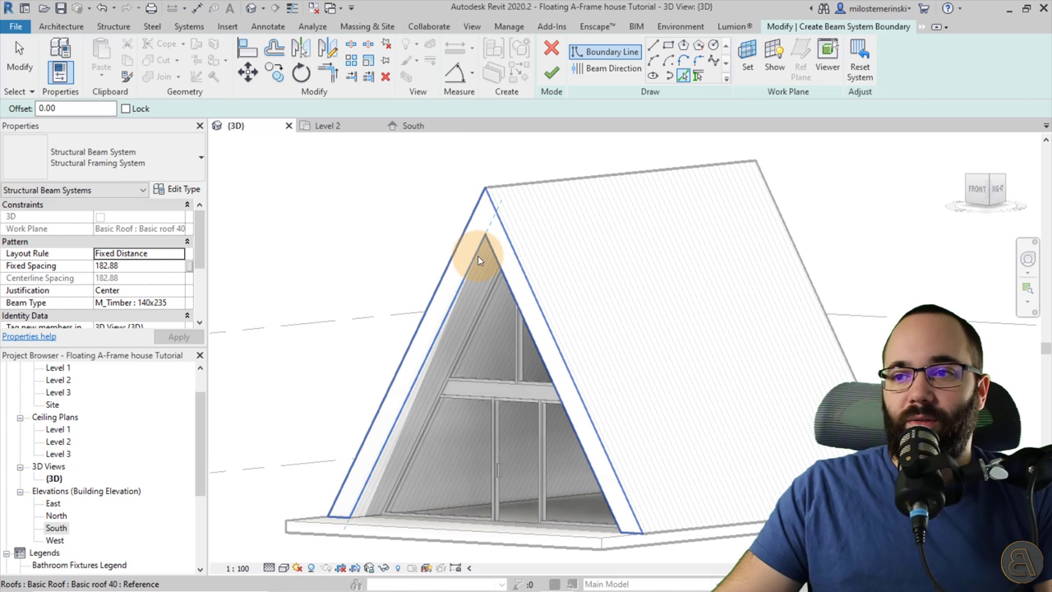
left_click(478, 255)
mouse_move(457, 281)
middle_mouse_down("shift")
mouse_move(535, 301)
mouse_move(574, 166)
mouse_move(596, 140)
middle_mouse_up("shift")
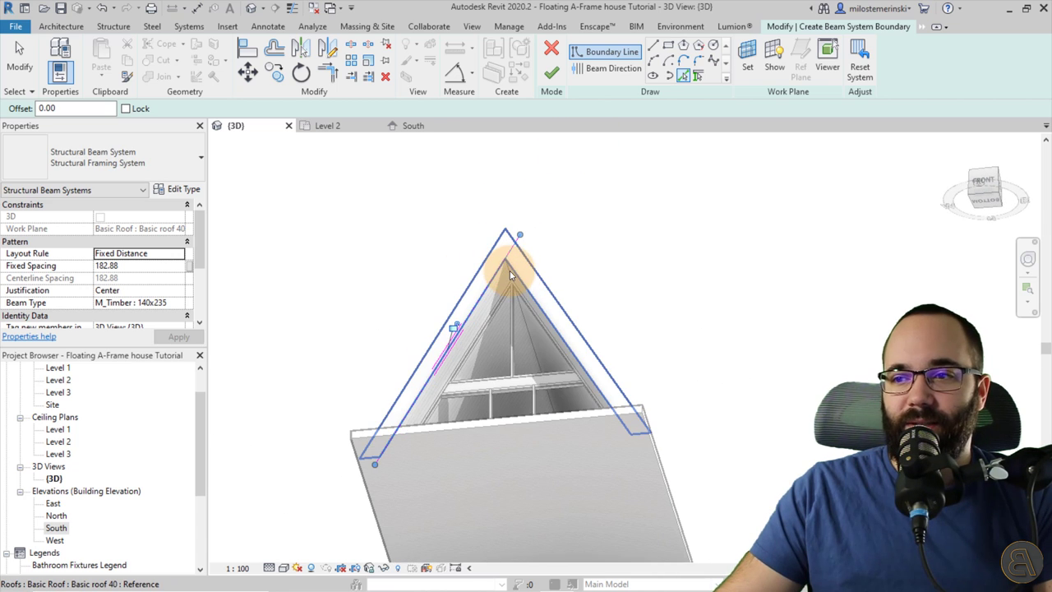
left_click(508, 268)
scroll(507, 268, "up", 3)
scroll(453, 273, "down", 4)
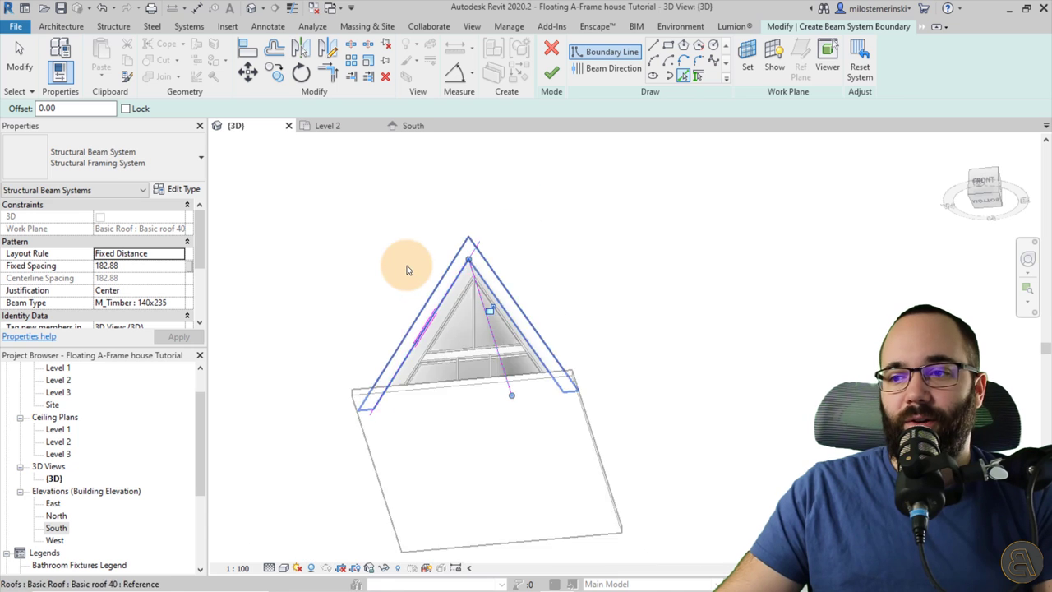
middle_click_drag(406, 265, 756, 439, "shift")
middle_click_drag(477, 411, 482, 399, "shift")
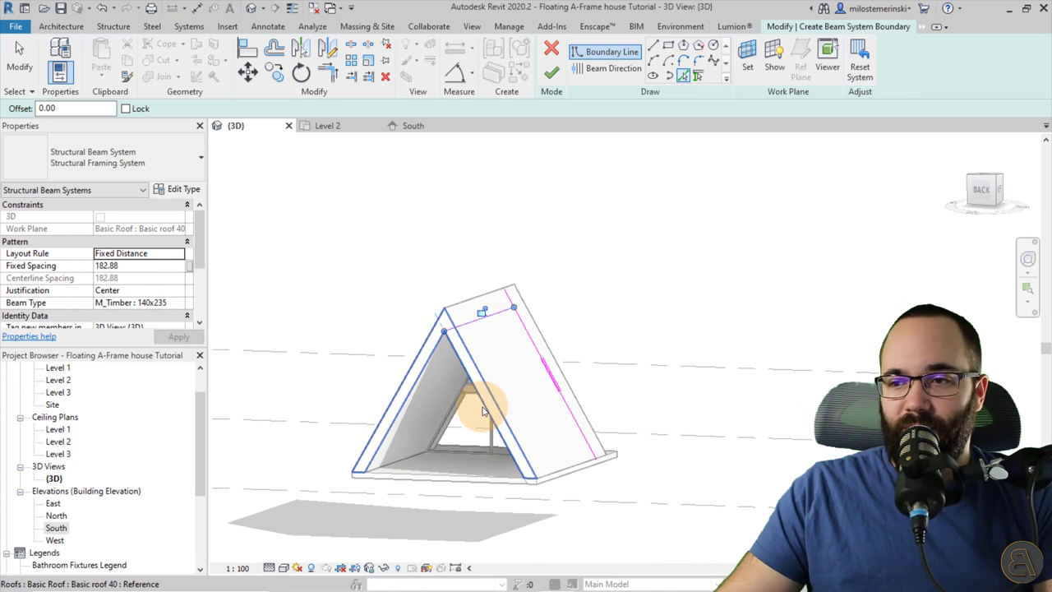
scroll(529, 492, "up", 3)
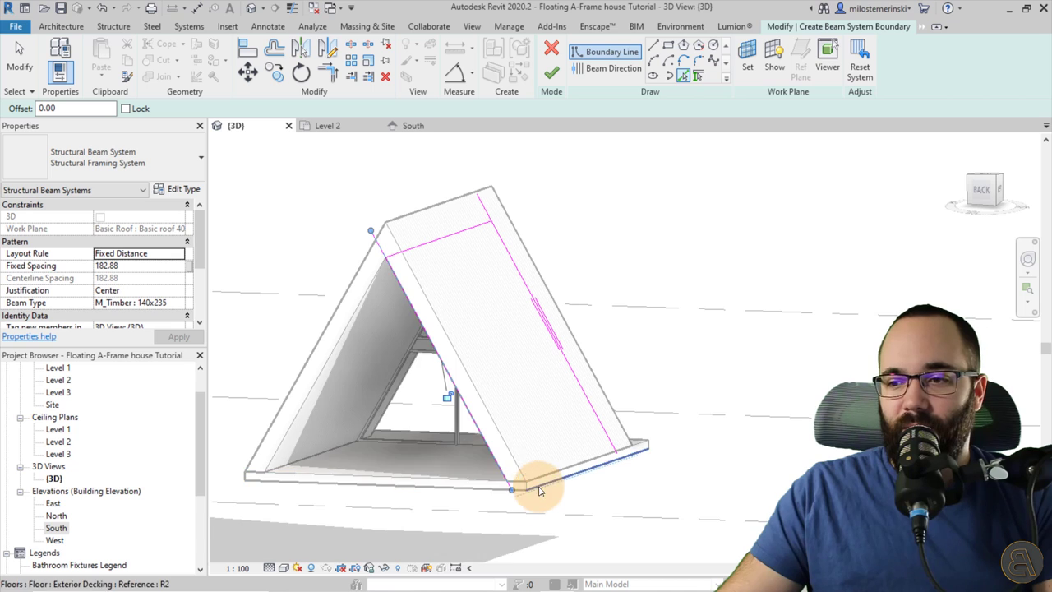
middle_click_drag(535, 488, 667, 512, "shift")
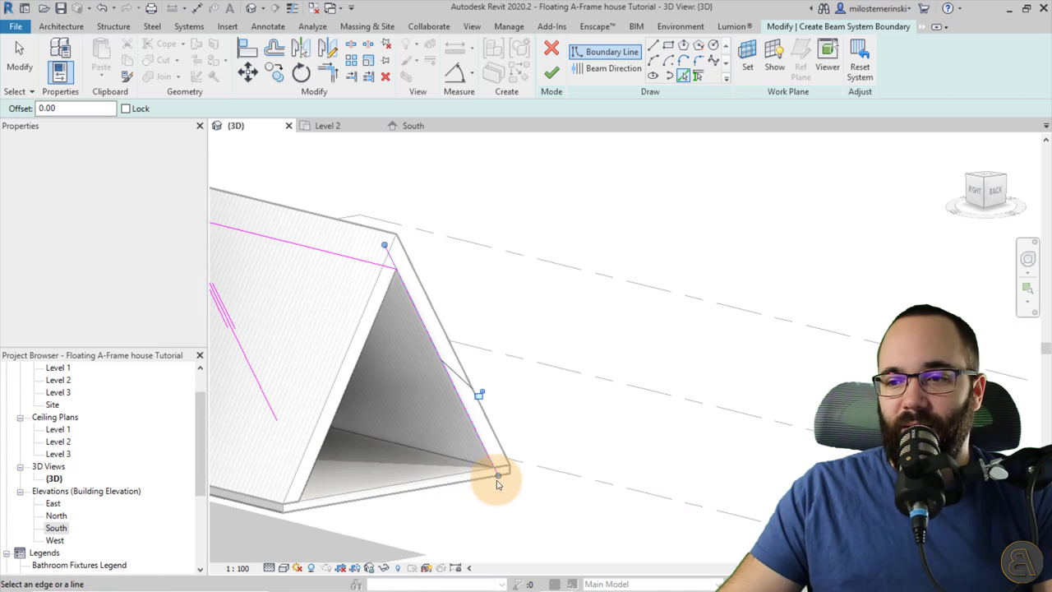
middle_click_drag(470, 458, 458, 438, "shift")
scroll(443, 415, "up", 3)
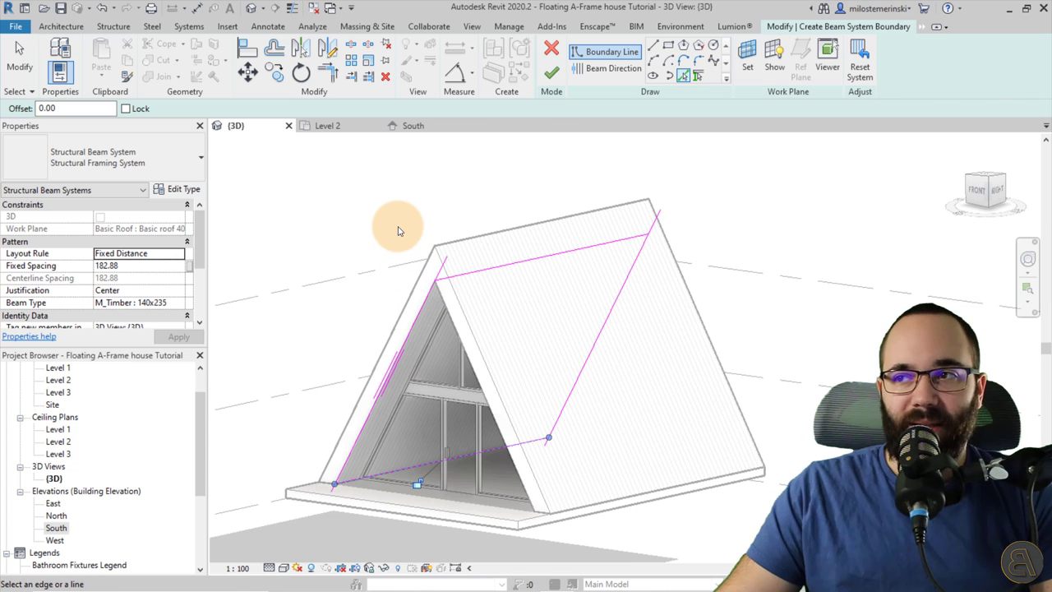
Trim the overshooting boundary lines with Trim/Extend so they meet at the corners as a closed loop.
left_click(327, 73)
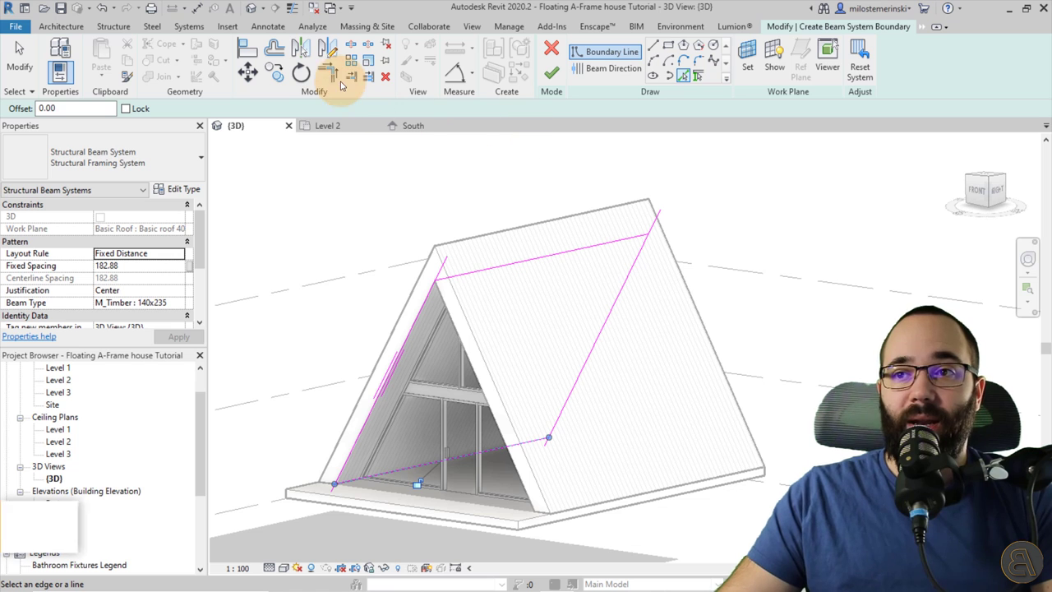
left_click(444, 282)
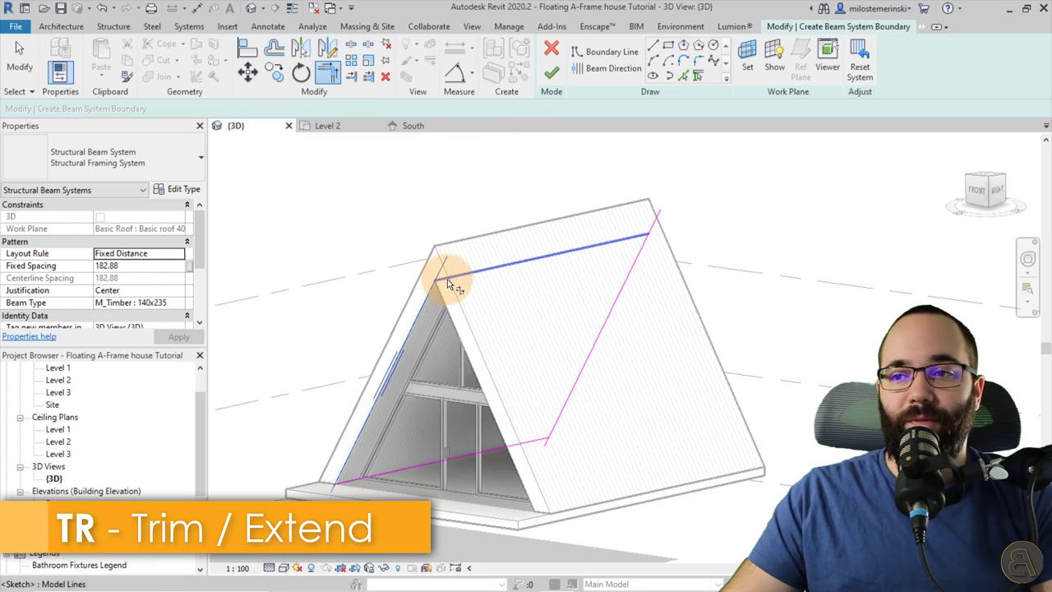
left_click(598, 356)
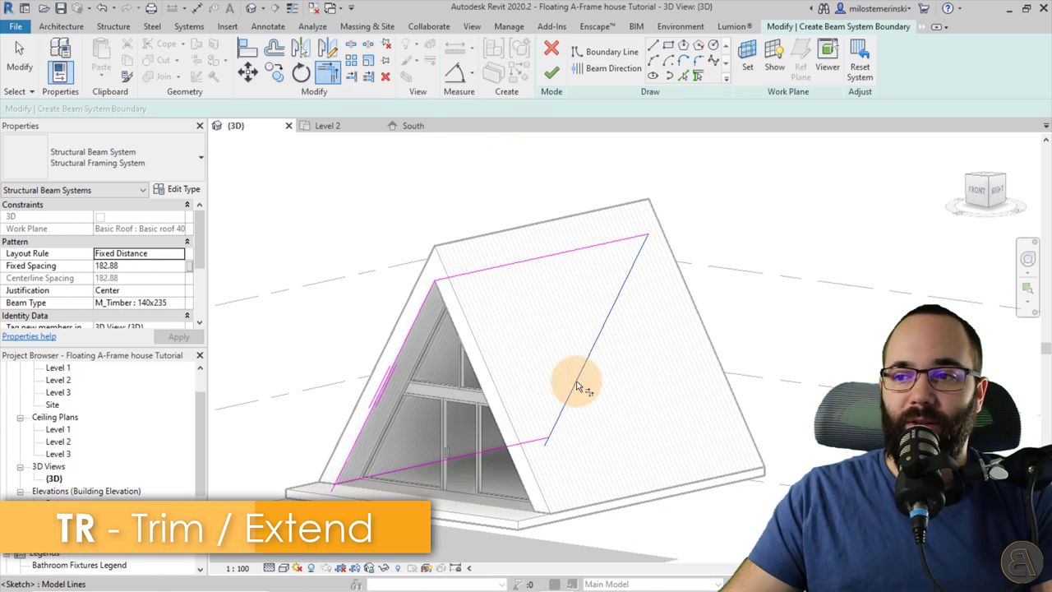
left_click(341, 481)
left_click(364, 434)
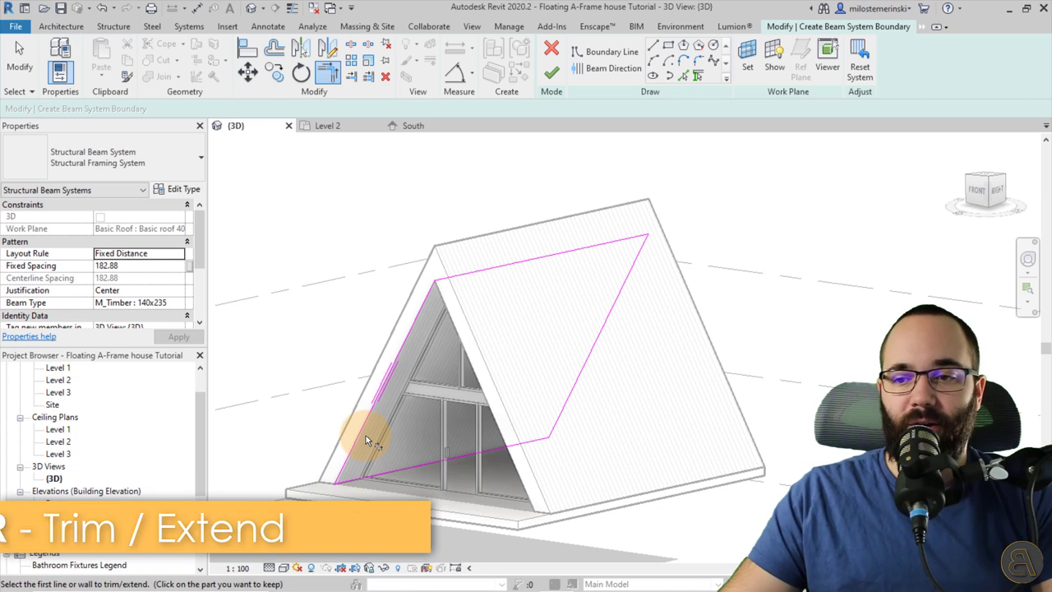
key("Escape")
Set the beam direction along the front sloping boundary line so the beams run down the roof slope.
middle_click_drag(415, 423, 594, 453, "shift")
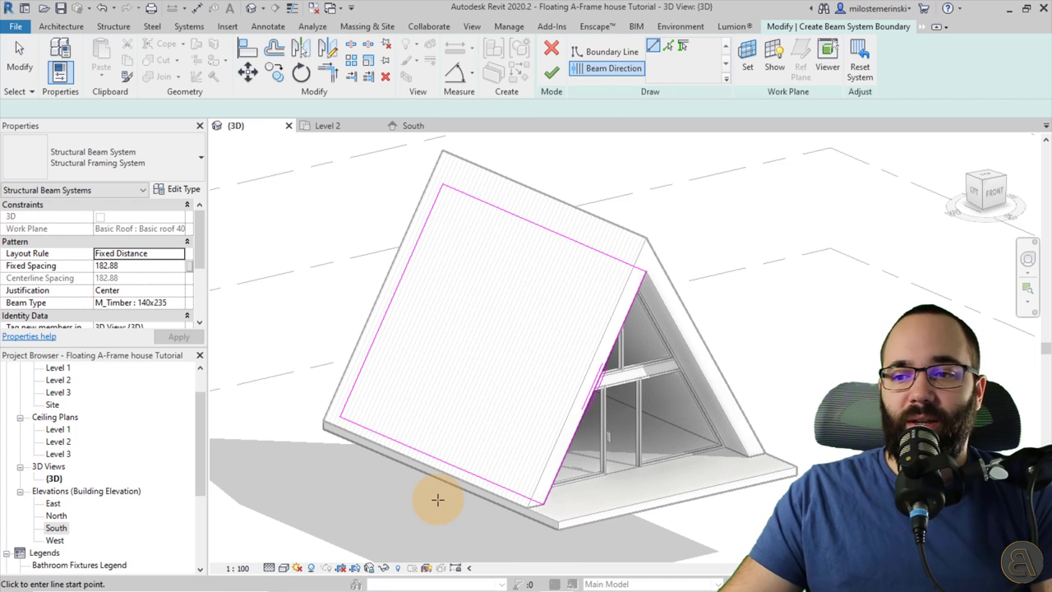
left_click(433, 454)
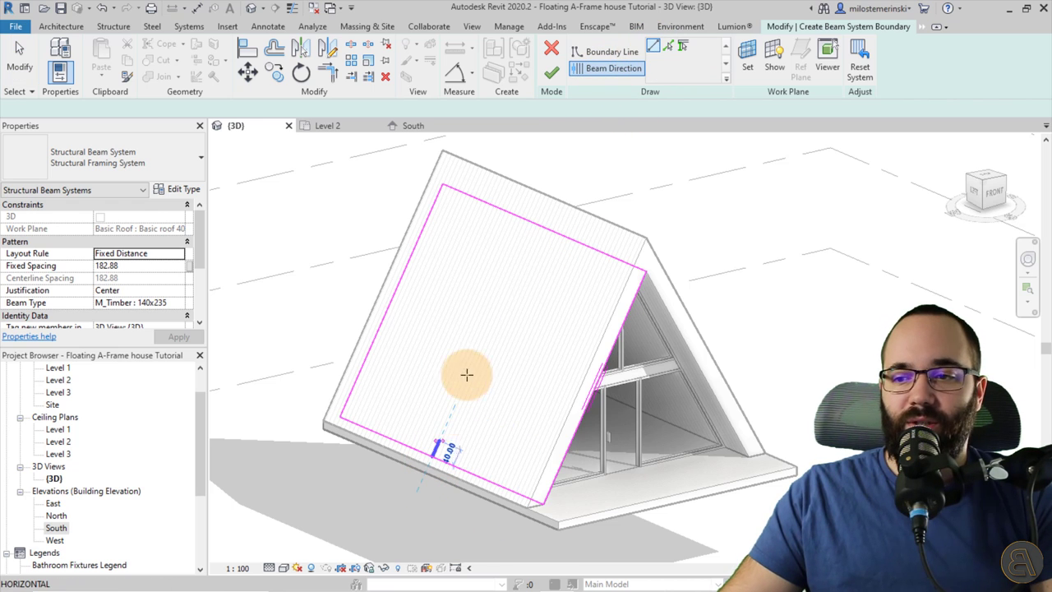
left_click(536, 231)
left_click(683, 61)
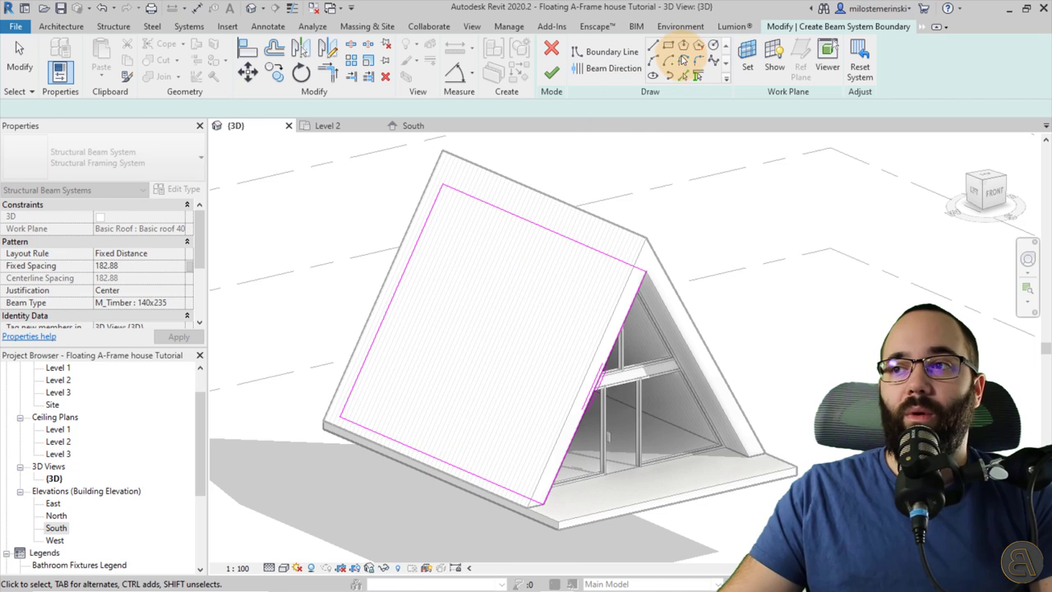
left_click(609, 69)
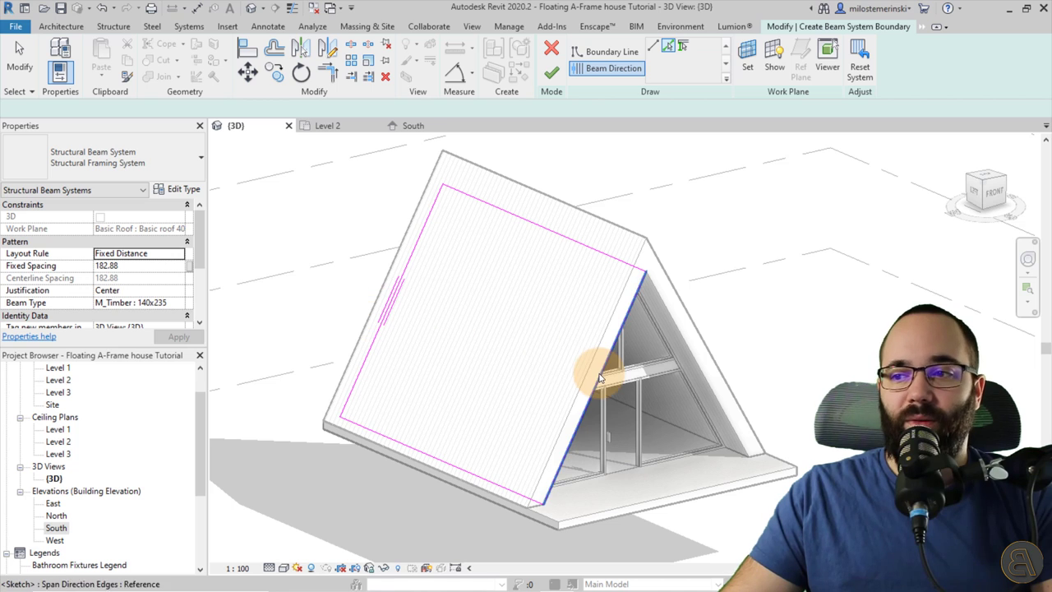
key("Escape")
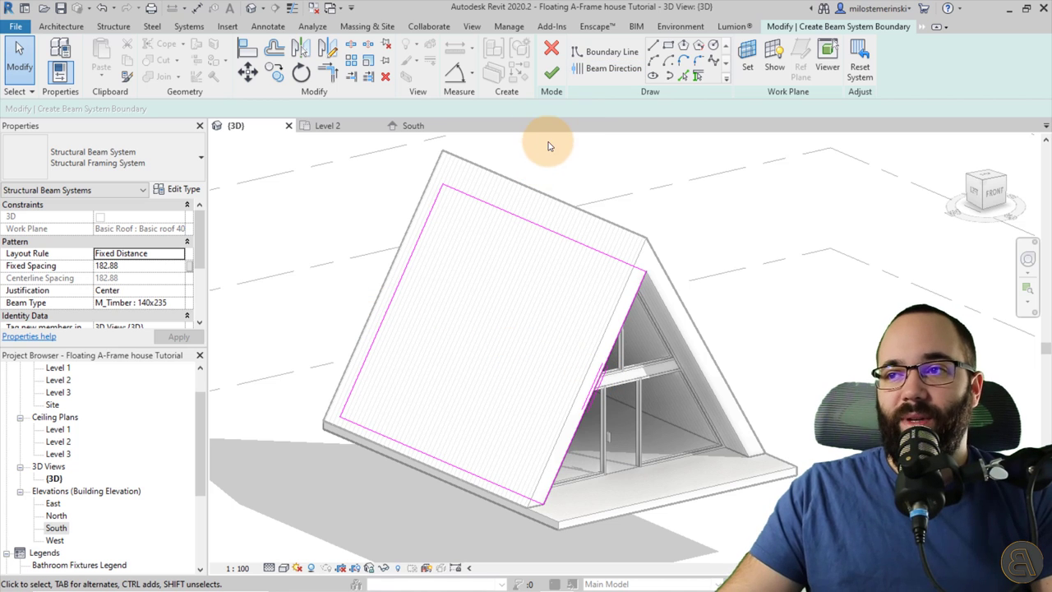
Move the ridge boundary line slightly up along the slope, just past the roof's inner ridge.
left_click(553, 234)
scroll(550, 237, "up", 5)
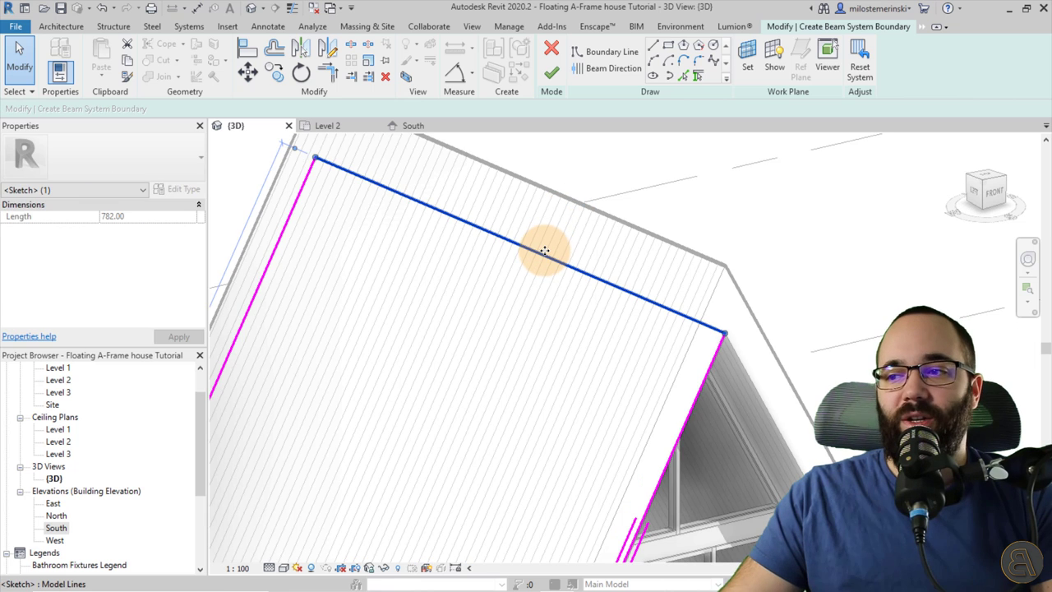
left_click_drag(550, 240, 630, 251)
scroll(649, 247, "down", 5)
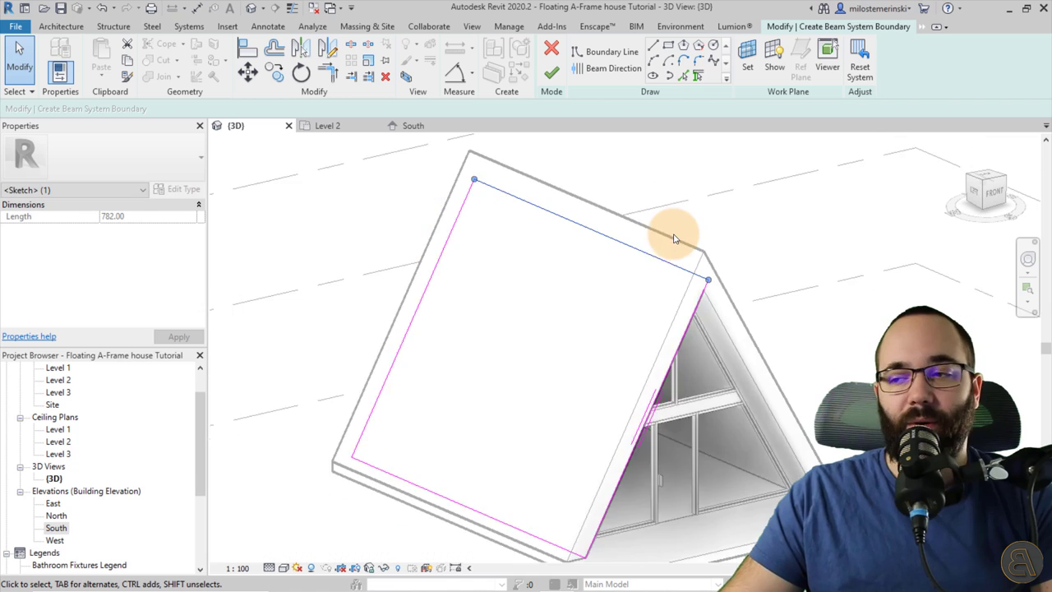
Extend the boundary below the deck by moving its lower line down along the slope to Level 1.
scroll(575, 444, "up", 4)
mouse_move(563, 458)
left_mouse_down()
mouse_move(500, 543)
mouse_move(514, 483)
left_mouse_up()
scroll(567, 452, "down", 5)
middle_click_drag(624, 481, 504, 482, "shift")
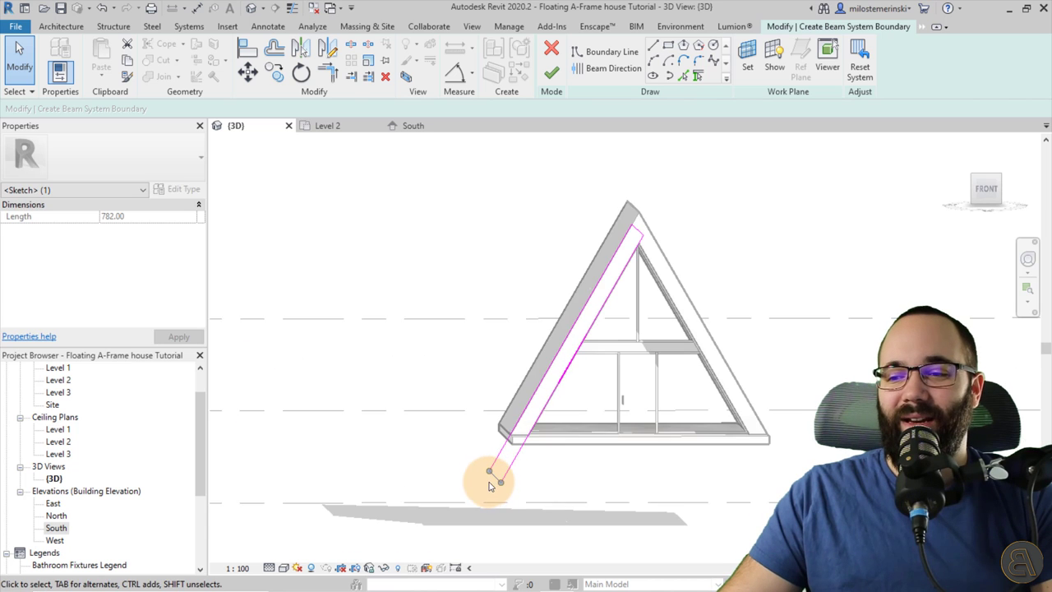
scroll(493, 480, "up", 4)
mouse_move(501, 471)
left_mouse_down()
mouse_move(474, 497)
mouse_move(482, 575)
left_mouse_up()
scroll(443, 382, "down", 5)
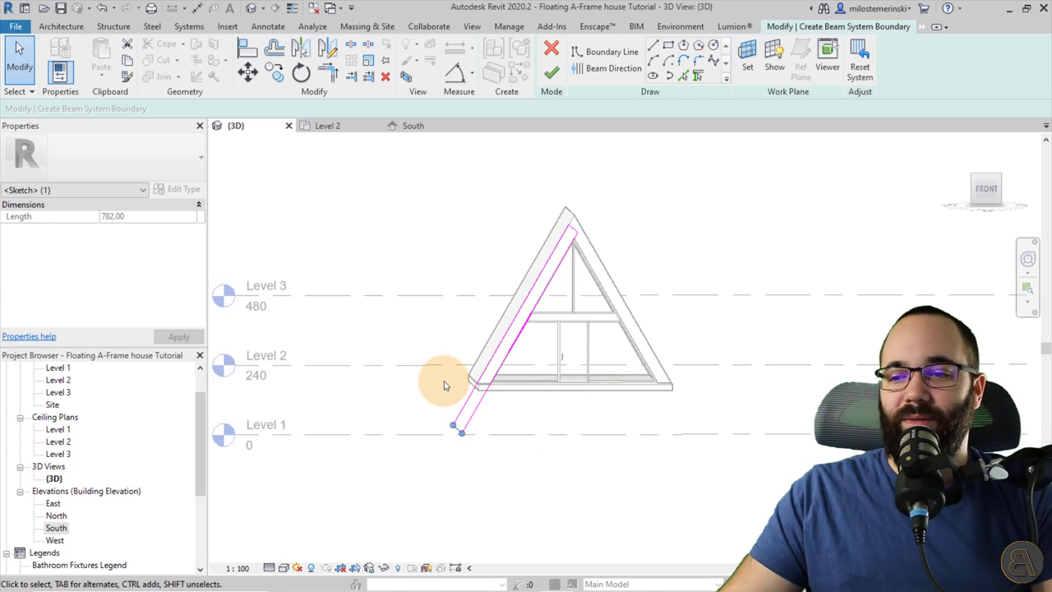
middle_click_drag(444, 386, 484, 411, "shift")
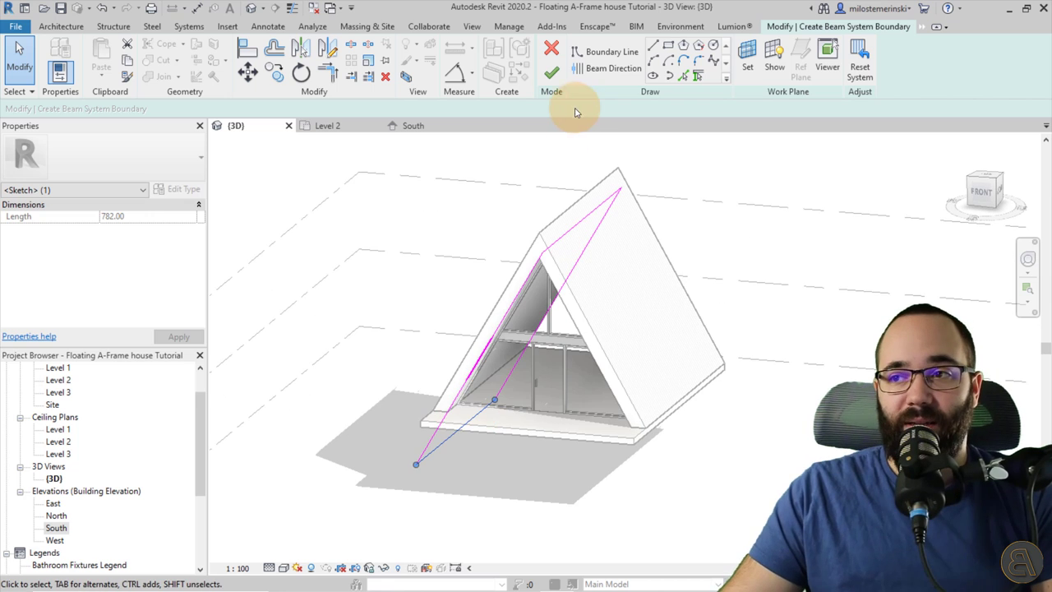
Finish the beam system sketch and set the beams' fixed spacing to 80.
left_click(549, 75)
middle_click_drag(485, 312, 388, 416, "shift")
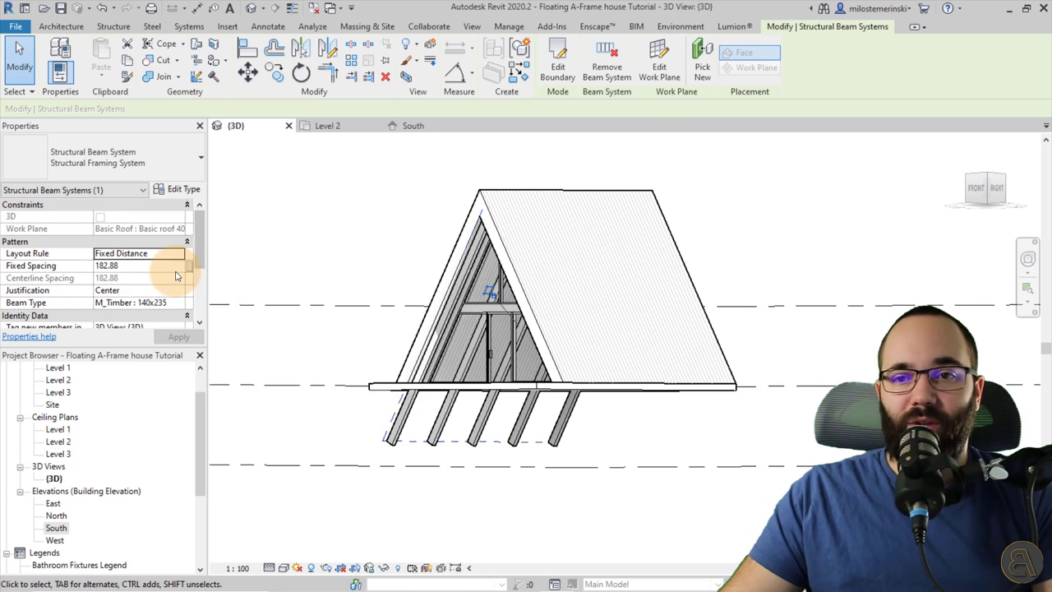
scroll(161, 283, "down", 1)
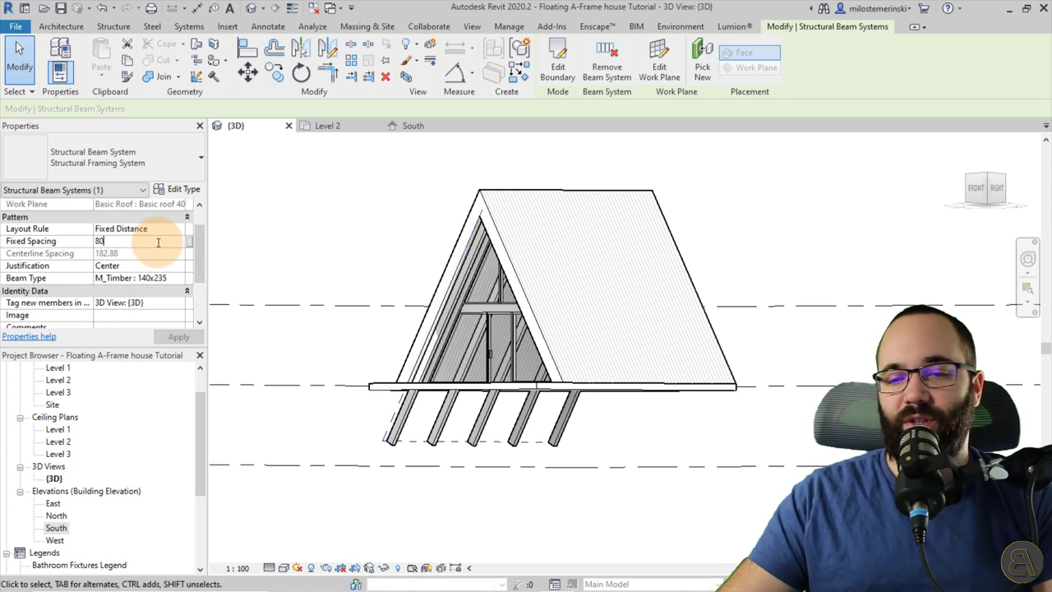
left_click(178, 337)
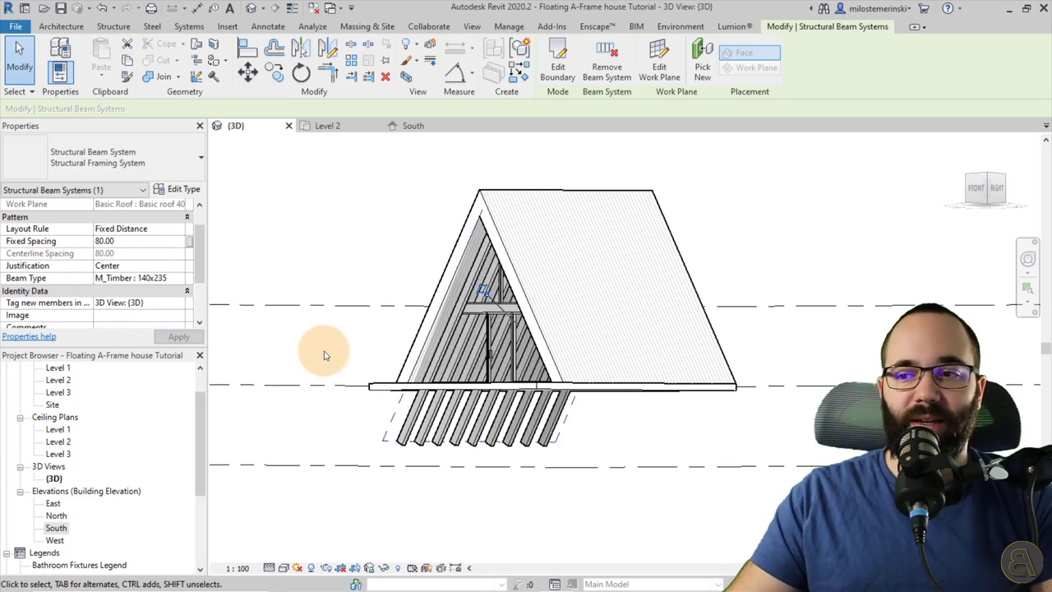
middle_click_drag(323, 353, 396, 343, "shift")
scroll(469, 329, "up", 6)
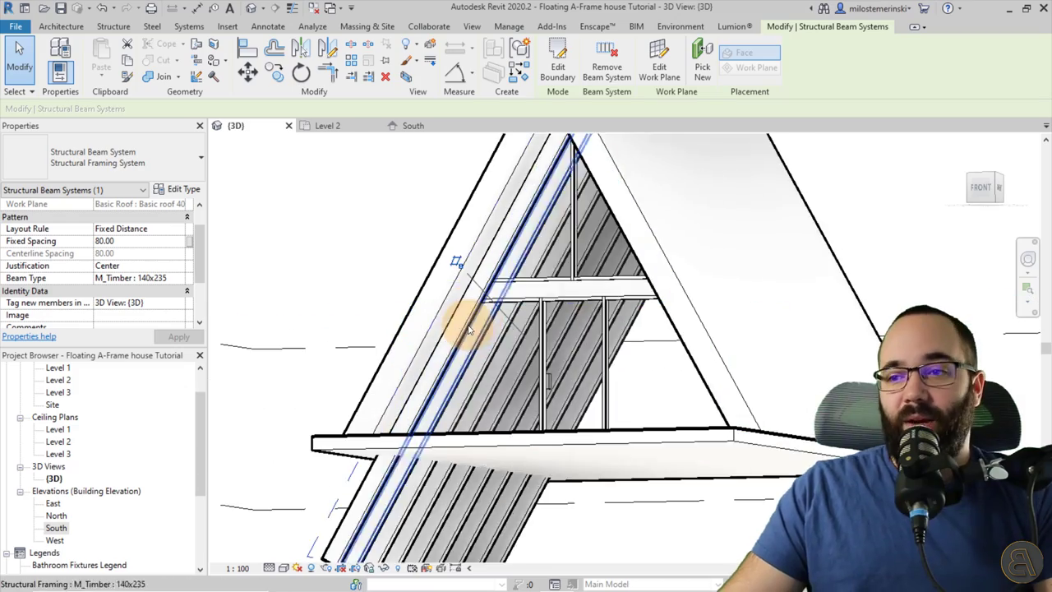
middle_click_drag(487, 397, 444, 446, "shift")
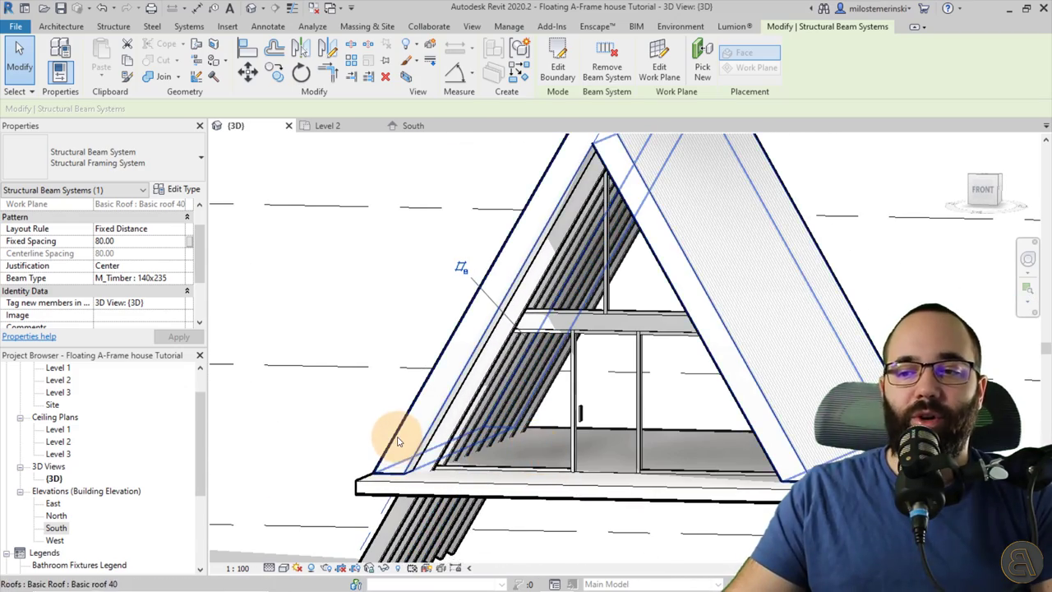
scroll(397, 440, "down", 3)
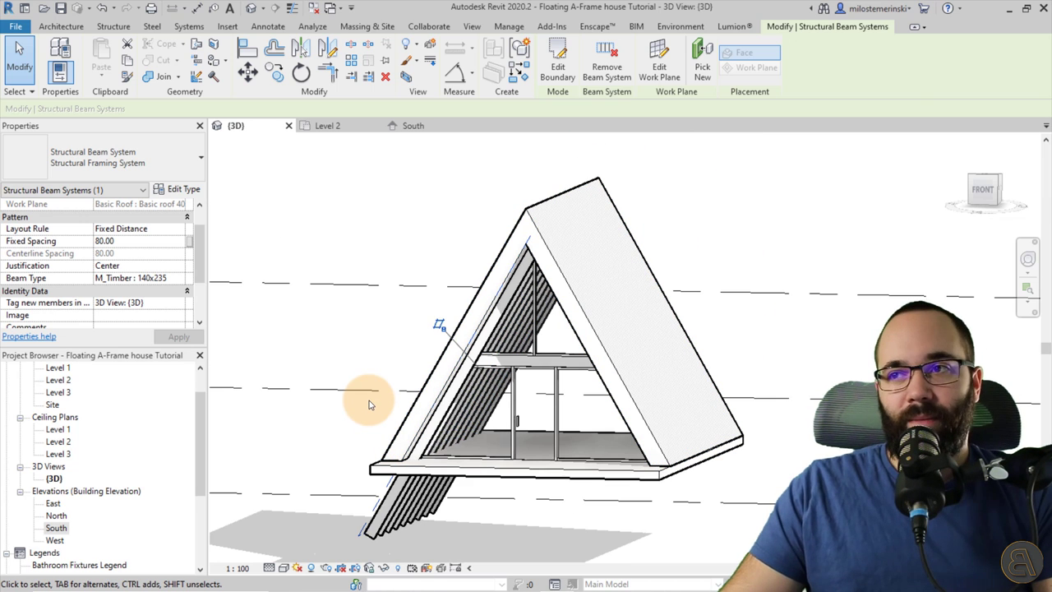
Orient the 3D view to the front and focus on the beam ends extending below the deck.
middle_click_drag(365, 401, 440, 490, "shift")
scroll(376, 435, "up", 3)
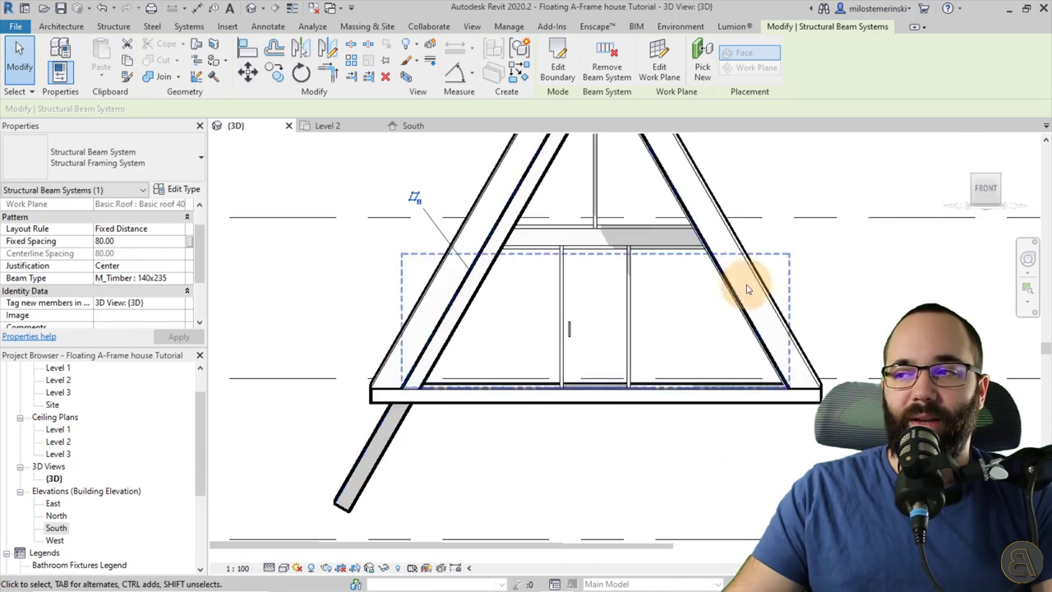
left_click(997, 199)
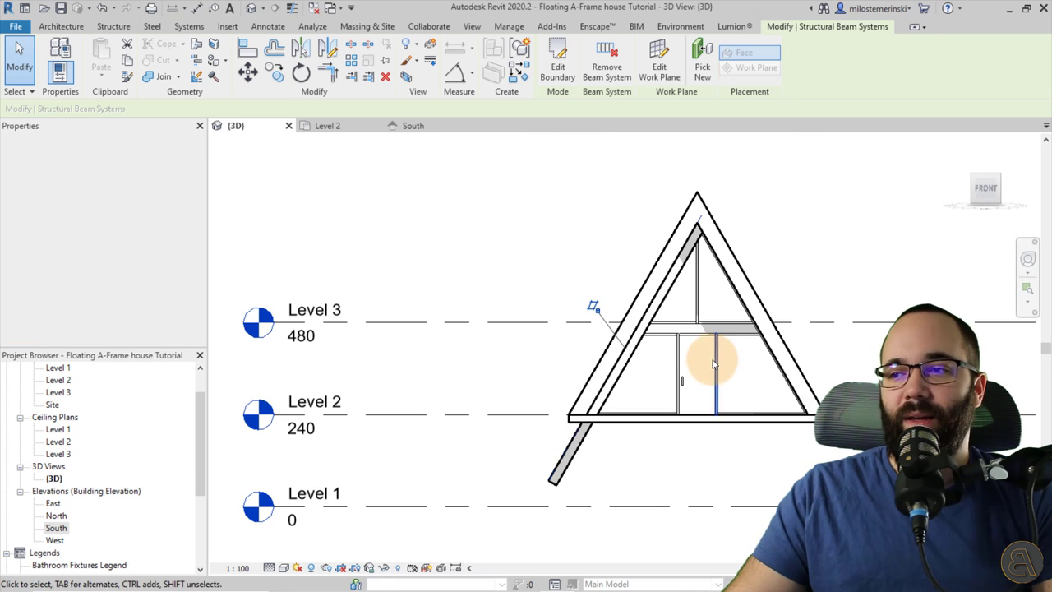
scroll(586, 484, "up", 4)
left_click(608, 434)
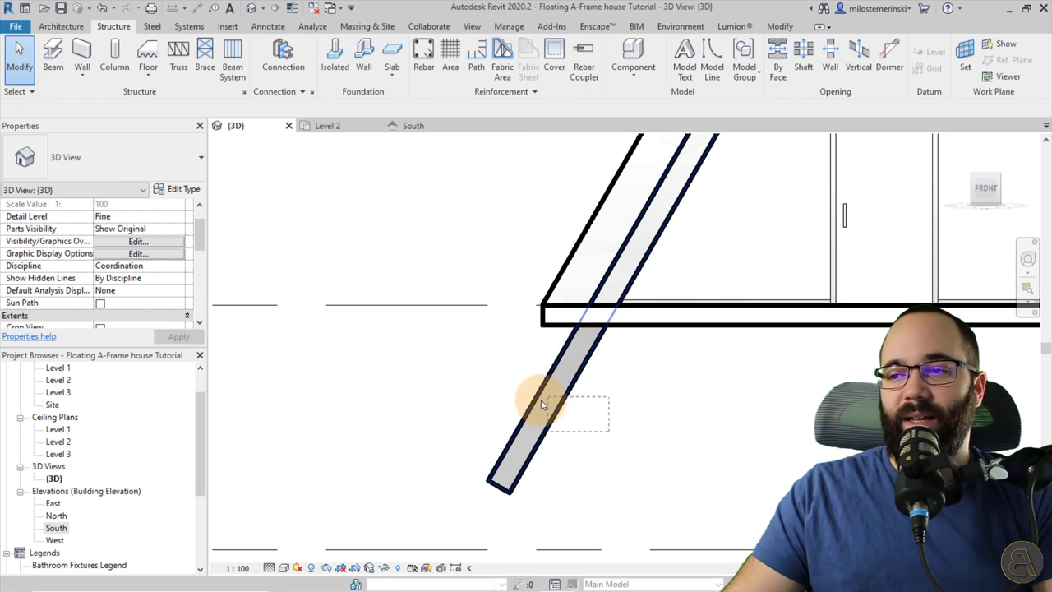
left_click(542, 403)
left_click(590, 444)
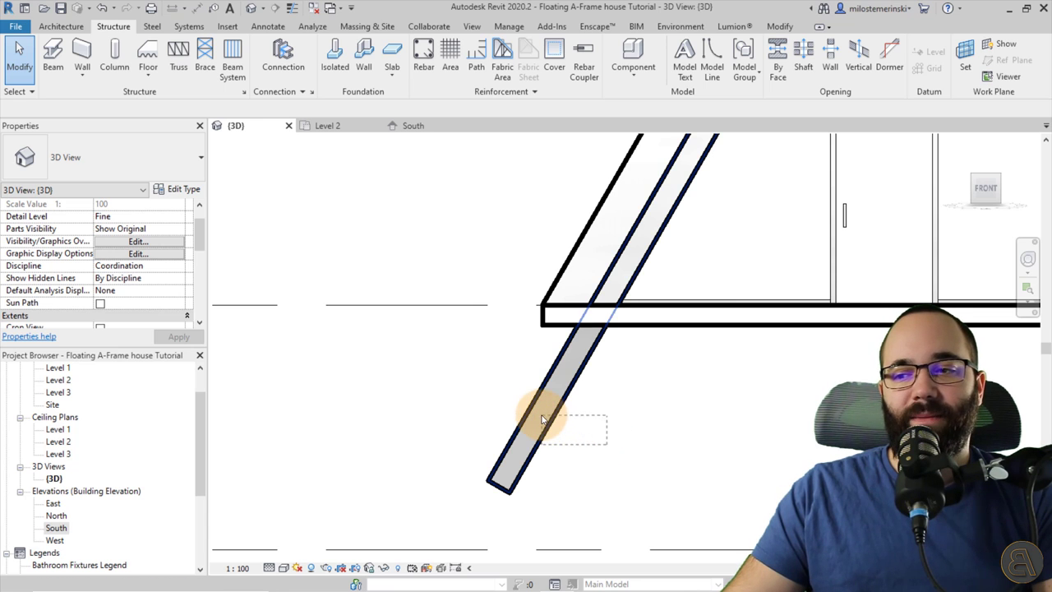
left_click_drag(528, 413, 558, 433)
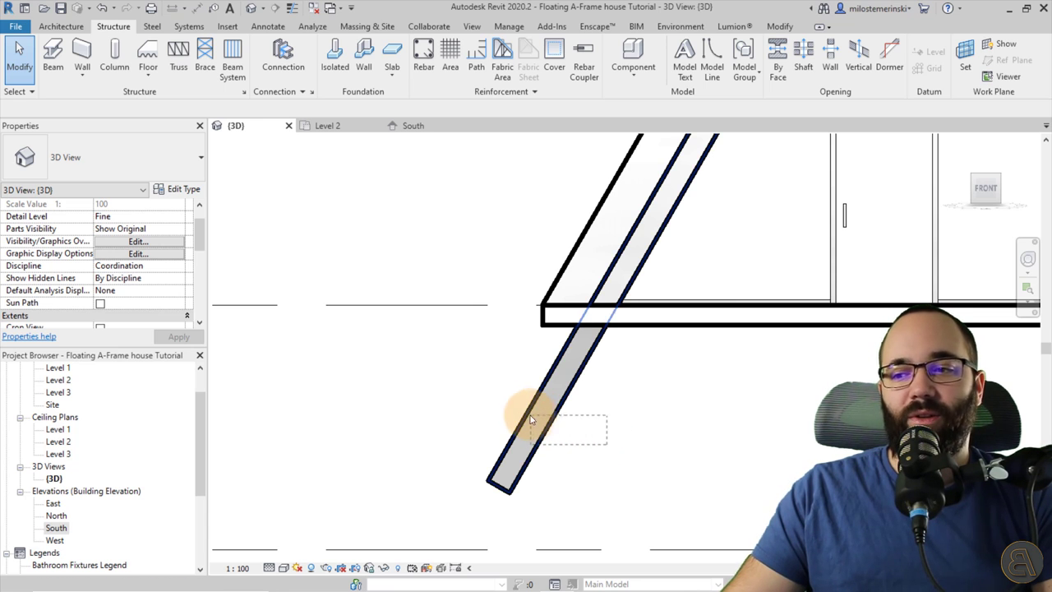
left_click_drag(503, 404, 500, 404)
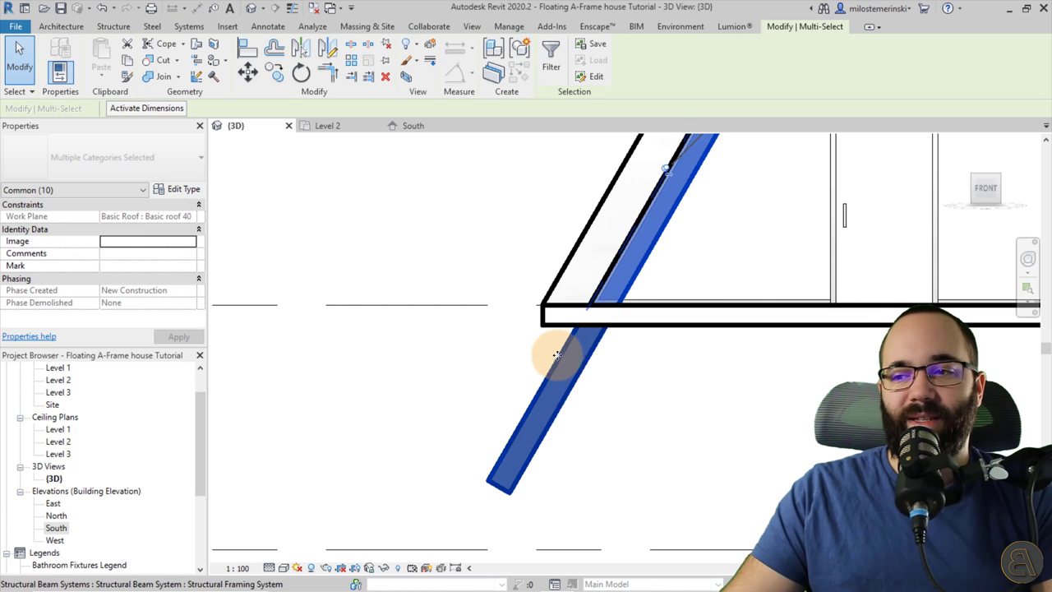
left_click(403, 414)
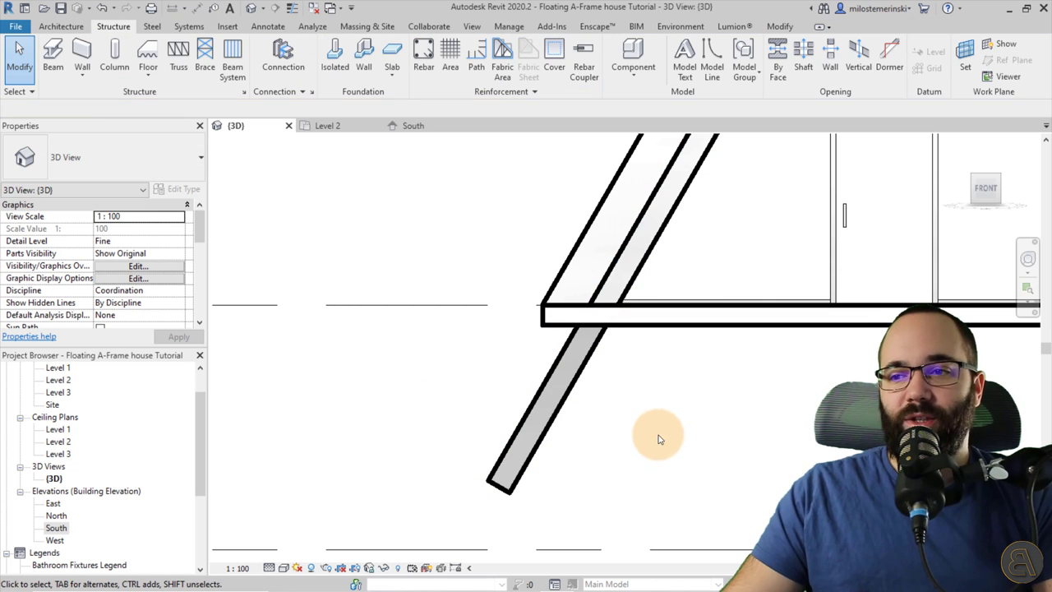
Select the nine timber joists of the beam system and set their z justification to Bottom with a z offset of 2.
left_click_drag(662, 436, 553, 410)
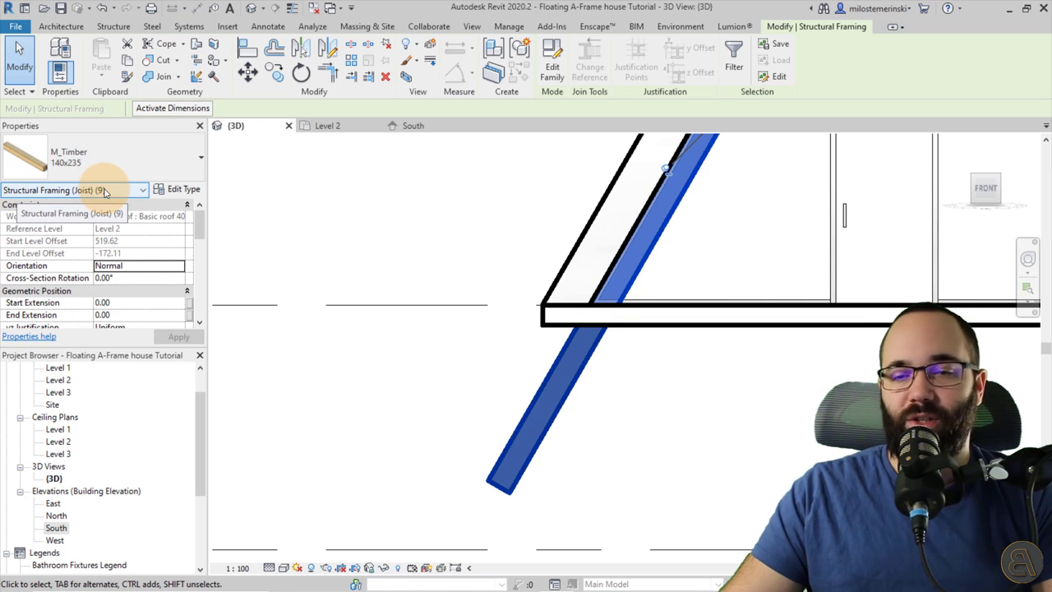
scroll(144, 257, "down", 3)
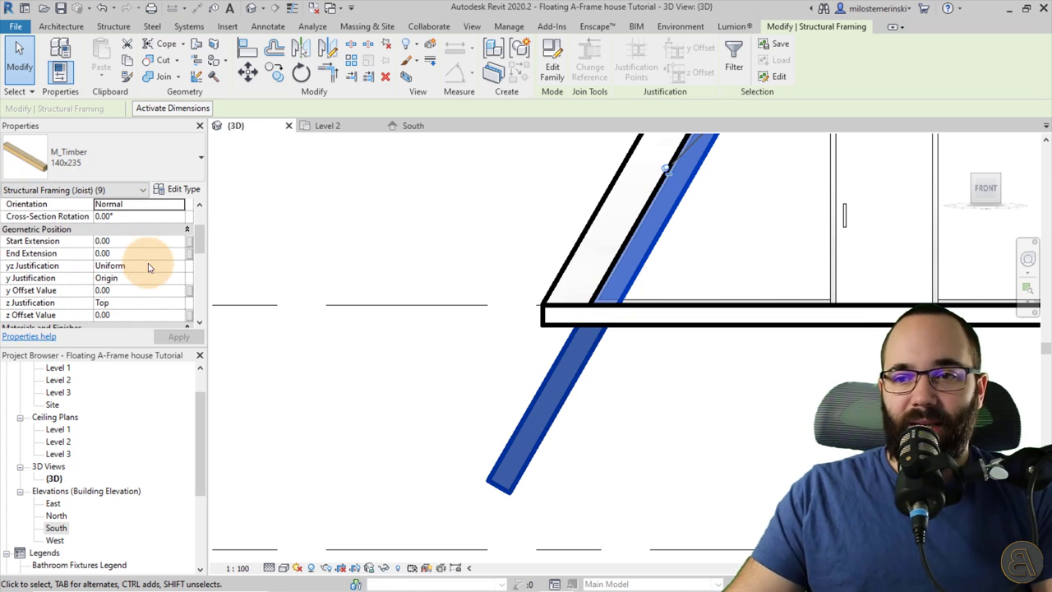
scroll(148, 272, "down", 2)
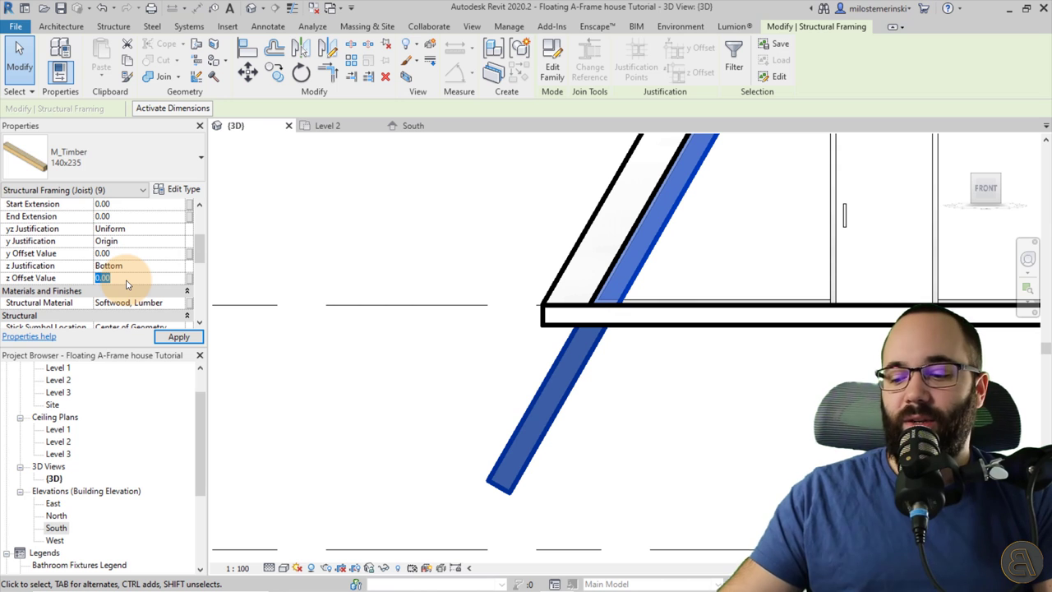
left_click(165, 340)
scroll(612, 301, "down", 4)
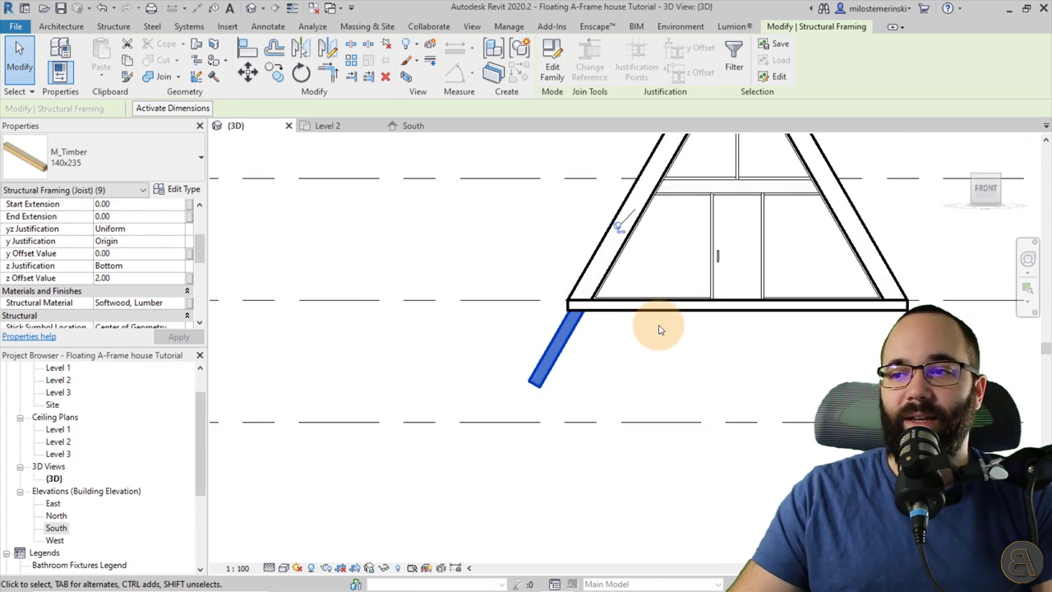
middle_click_drag(663, 328, 499, 413, "shift")
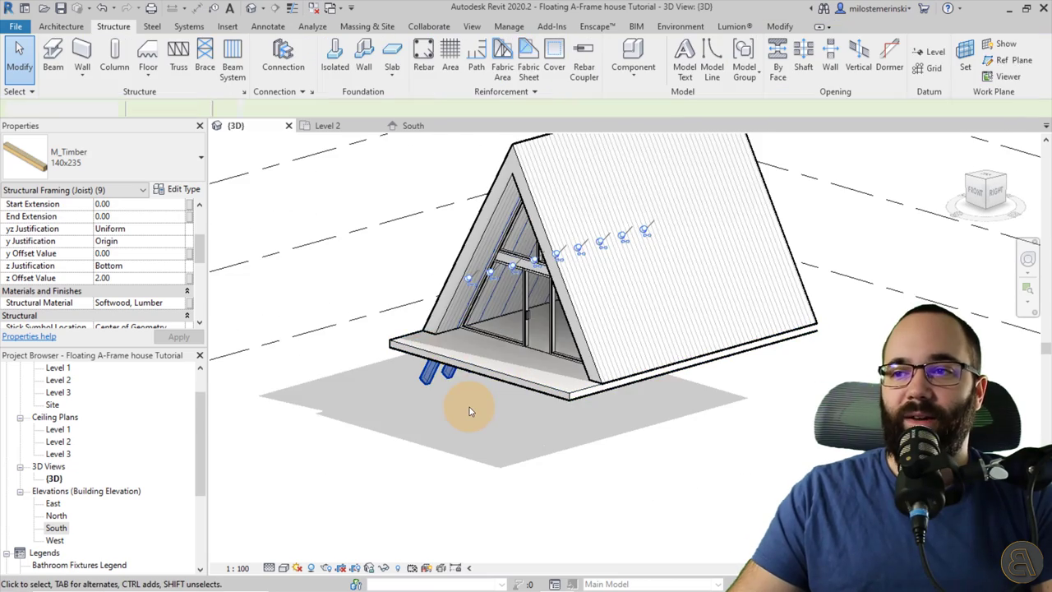
Select the beam system and, in the Site plan, mirror a copy of it onto the opposite roof slope about the roof ridge line.
left_click(466, 407)
left_click(450, 384)
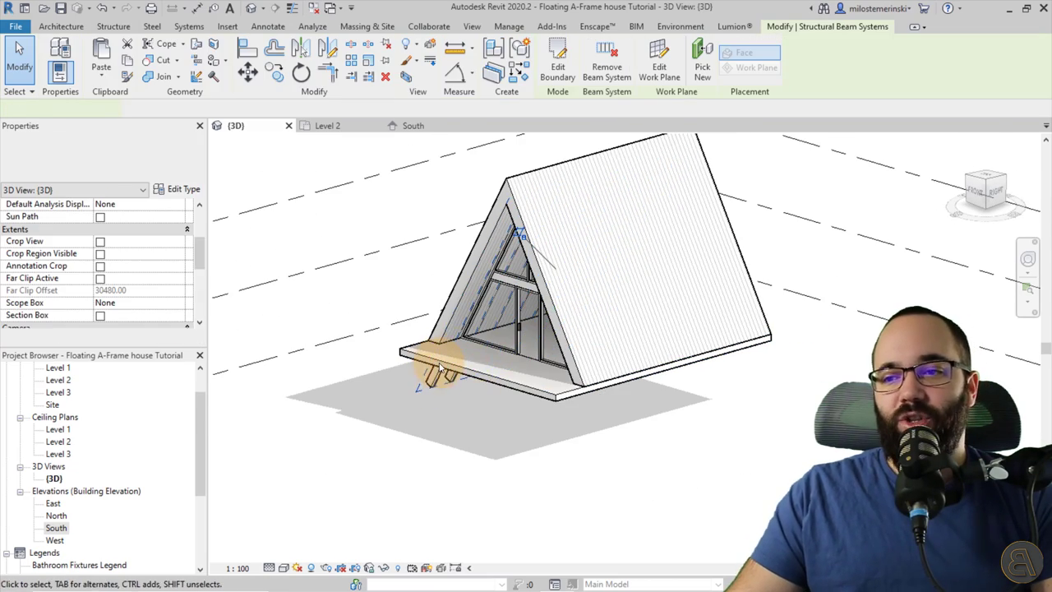
middle_click_drag(434, 364, 446, 417, "shift")
left_click(446, 417)
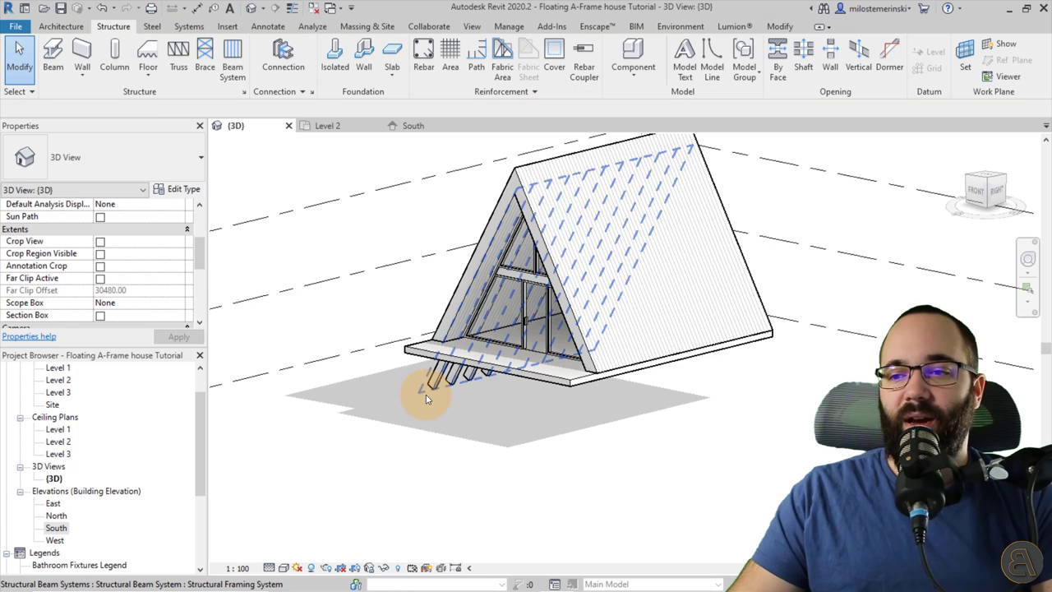
left_click(418, 389)
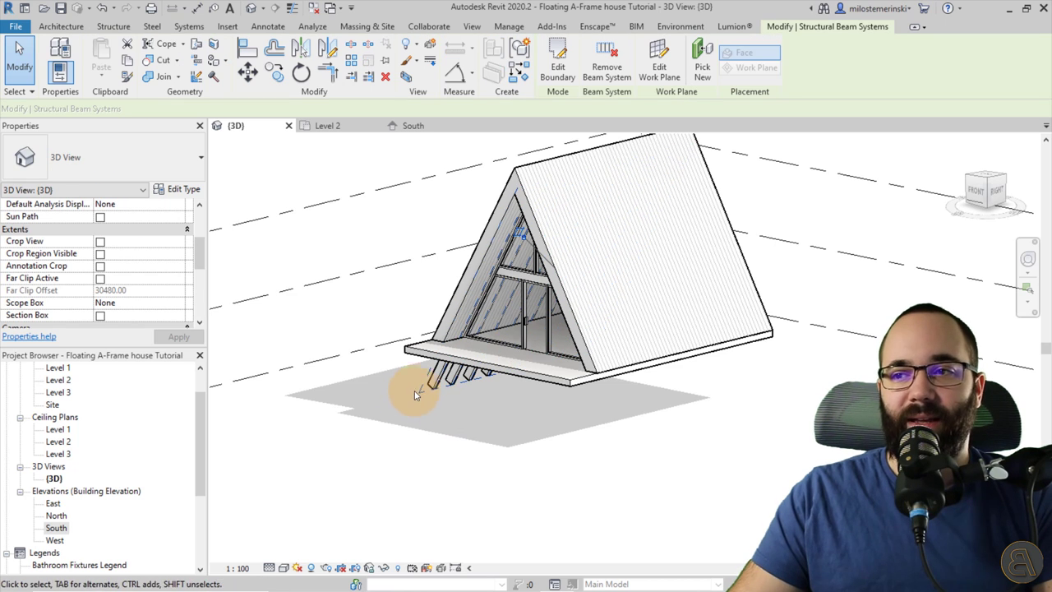
double_click(53, 404)
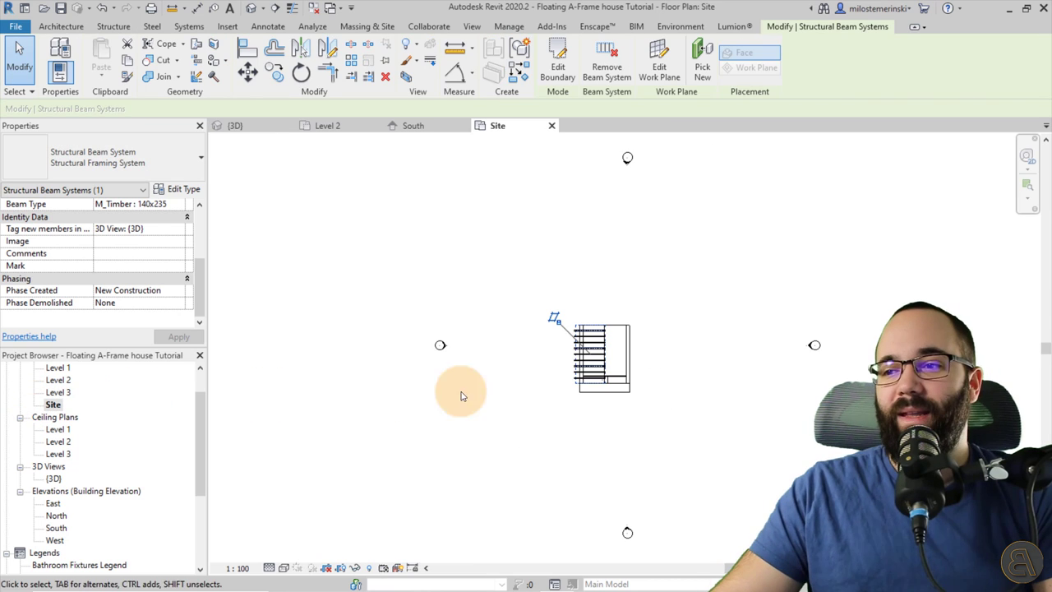
scroll(658, 375, "up", 6)
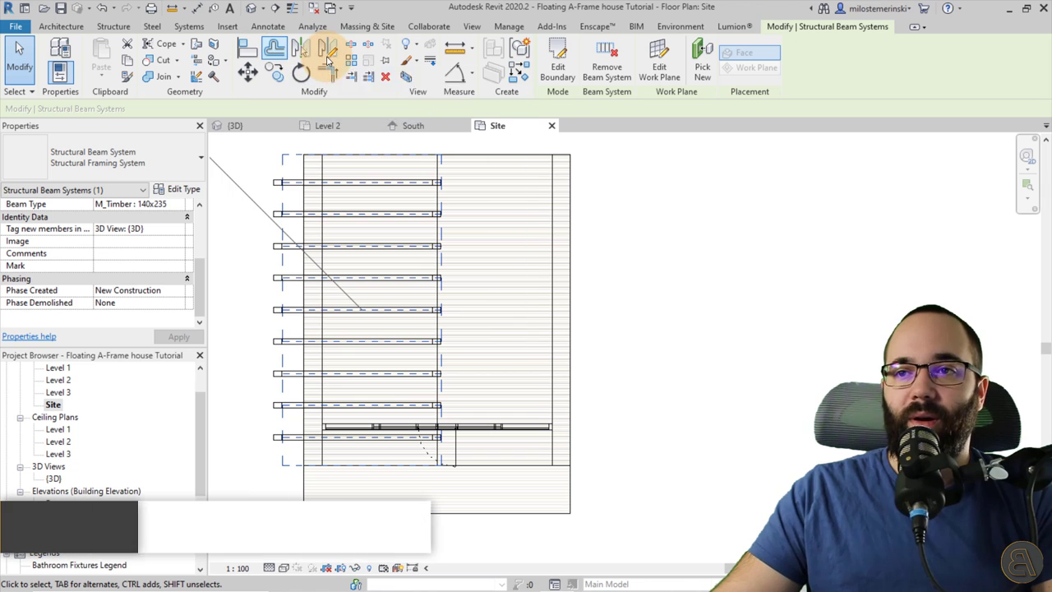
left_click(300, 52)
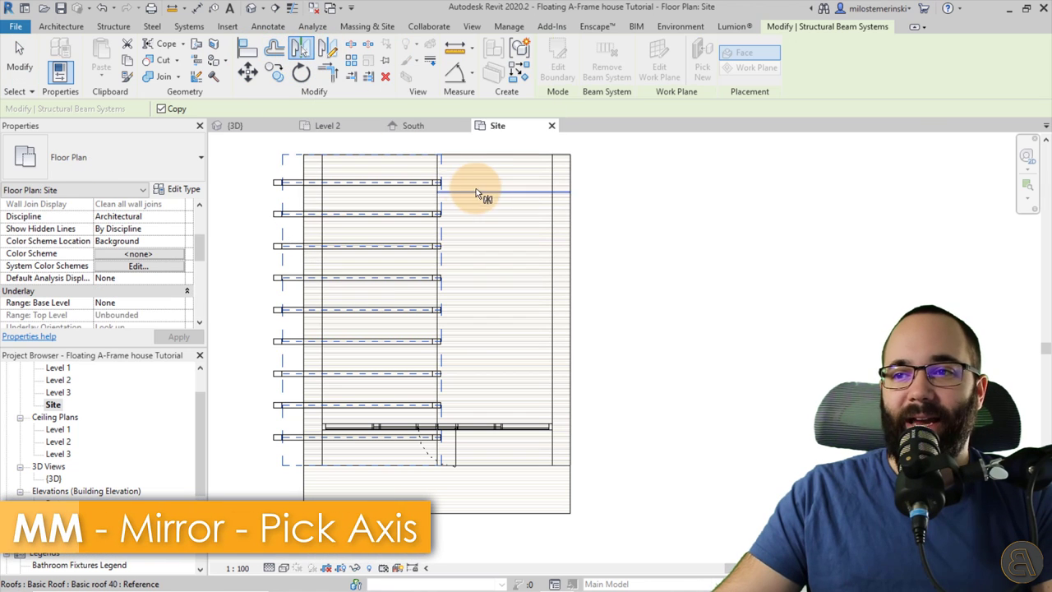
left_click(437, 165)
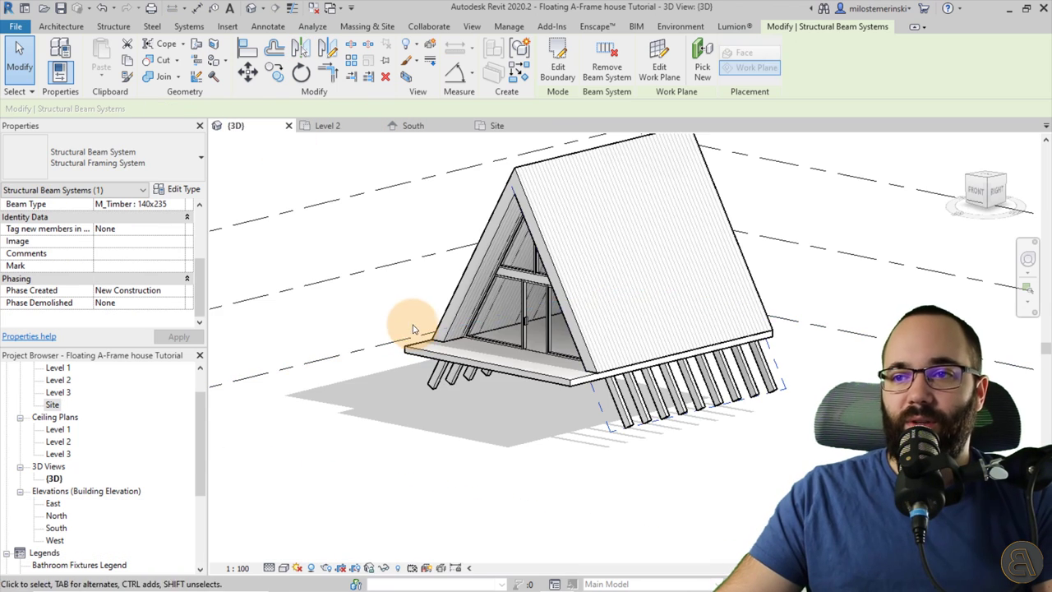
middle_click_drag(413, 329, 536, 402, "shift")
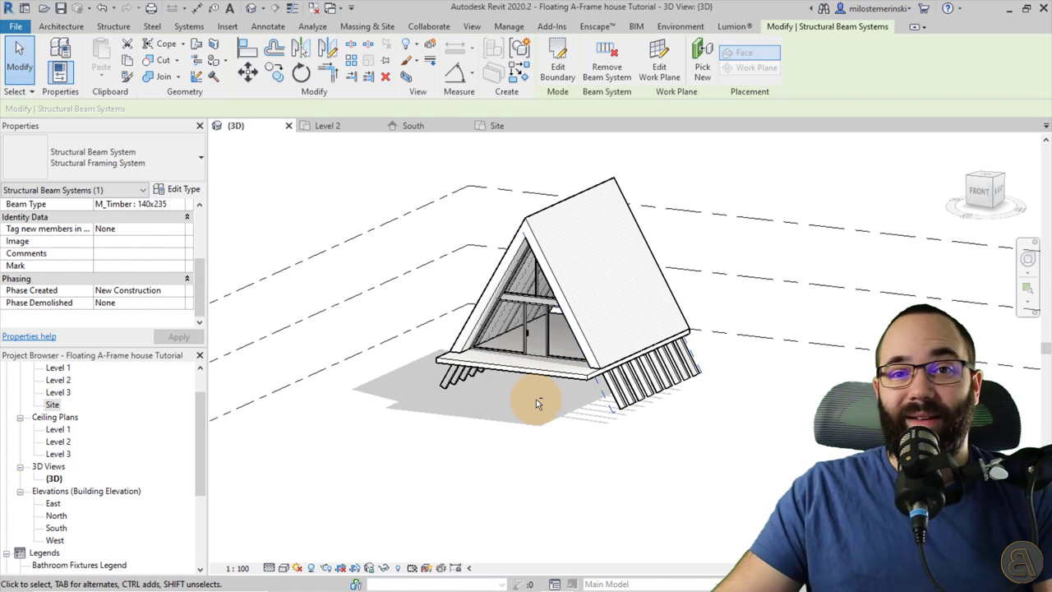
Extend the mirrored beam system's boundary by moving its lower line down the slope to a side length of about 880, and finish the sketch.
middle_click_drag(588, 440, 630, 404, "shift")
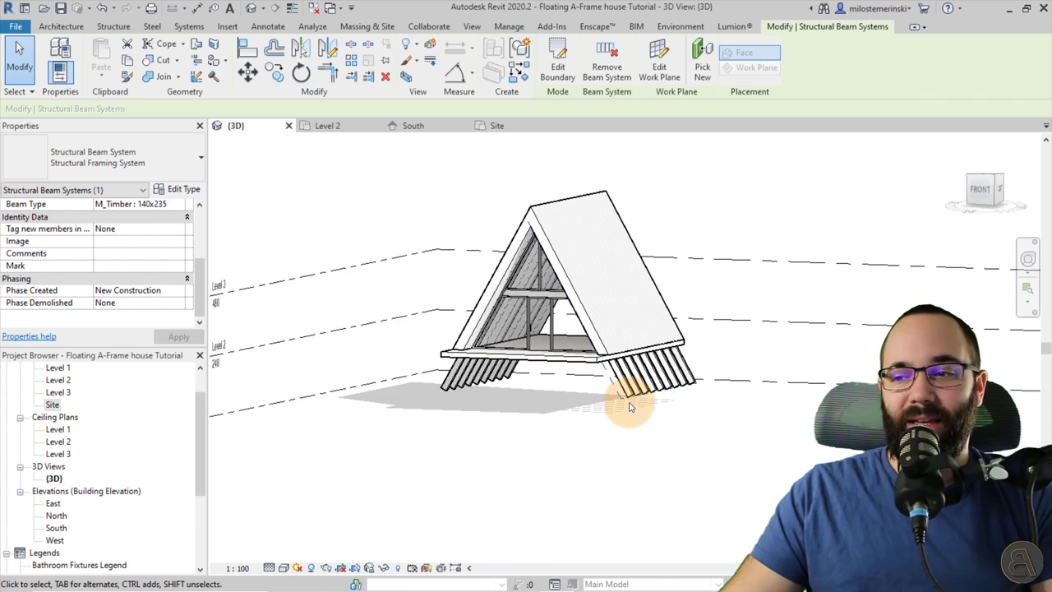
scroll(633, 426, "up", 2)
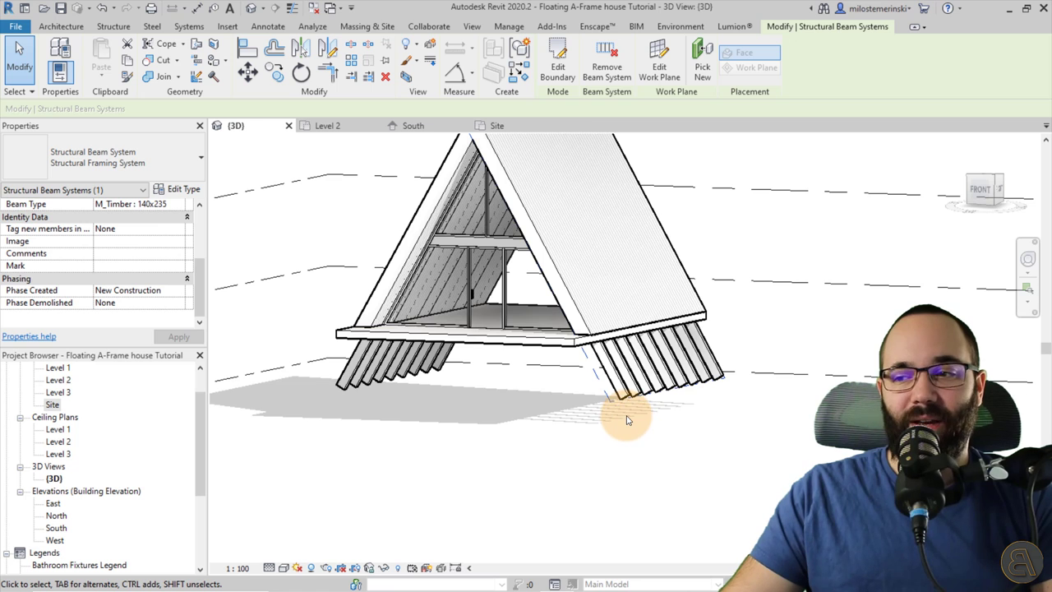
left_click(558, 66)
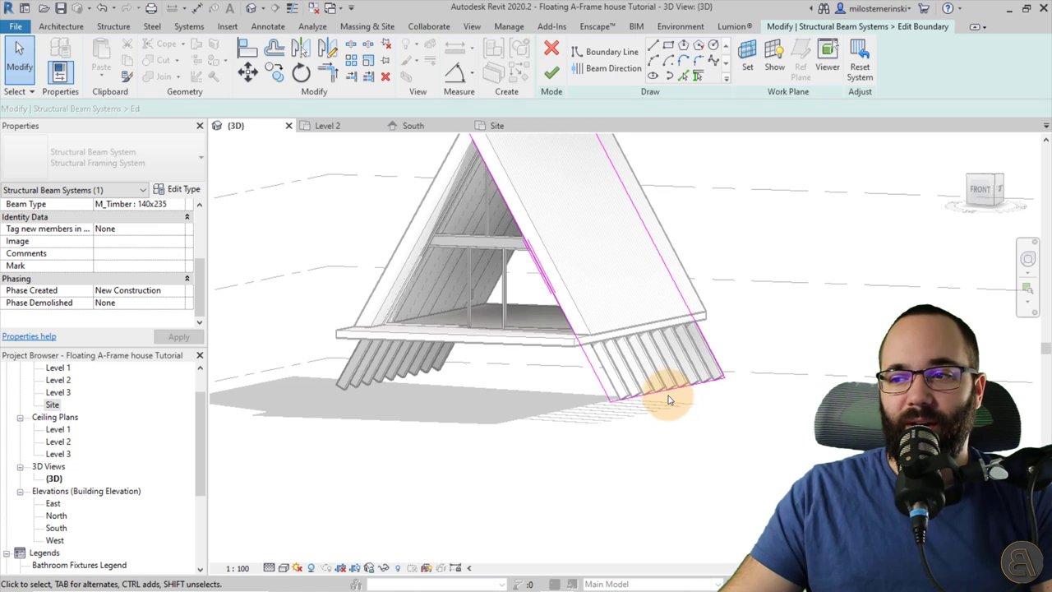
left_click(681, 417)
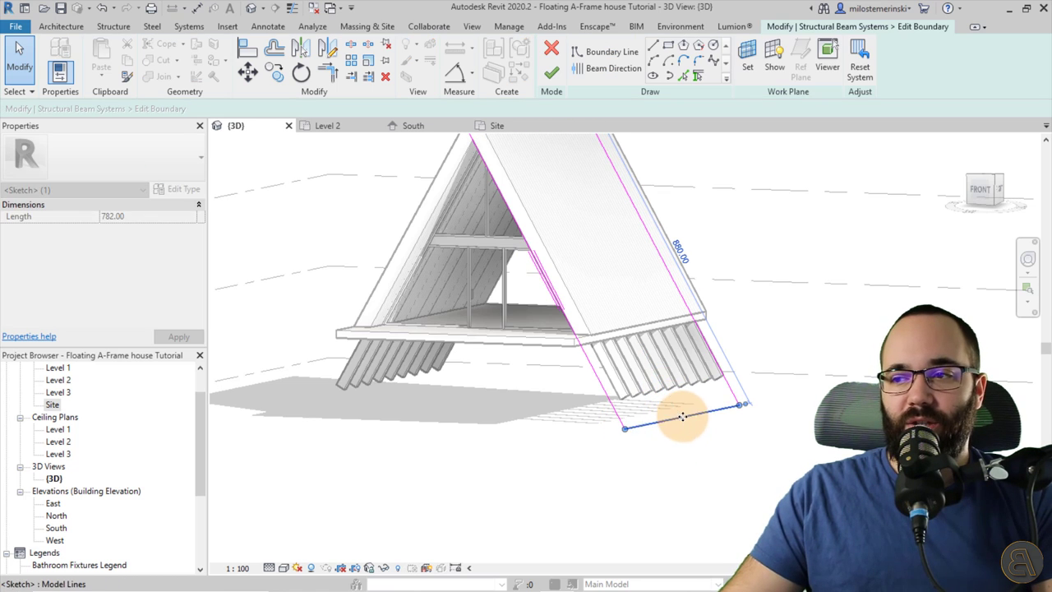
left_click(552, 72)
middle_click_drag(500, 411, 453, 377, "shift")
key("Escape")
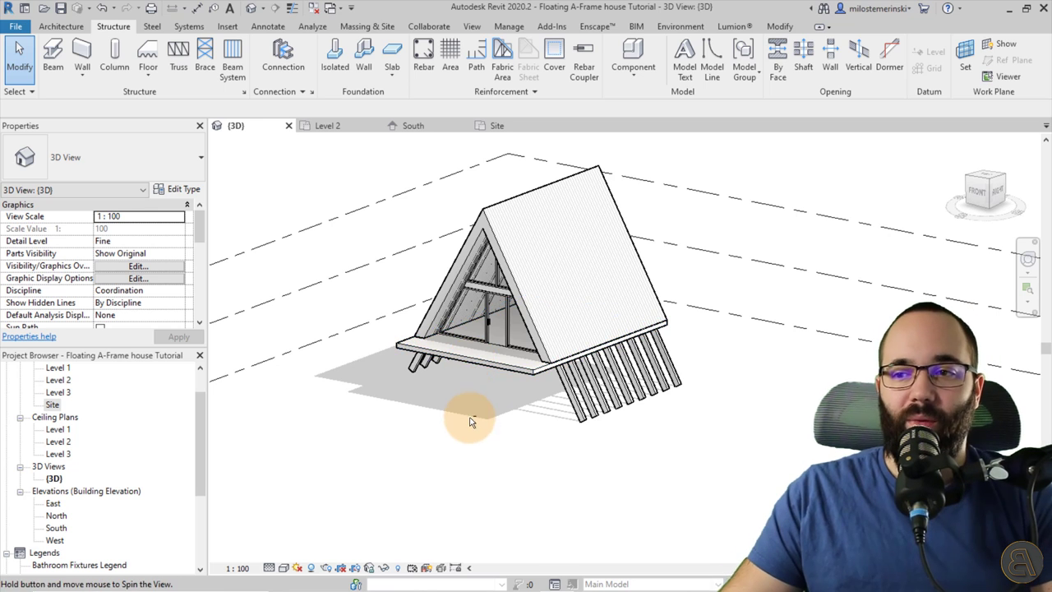
mouse_move(474, 418)
middle_mouse_down("shift")
mouse_move(482, 457)
mouse_move(480, 430)
middle_mouse_up("shift")
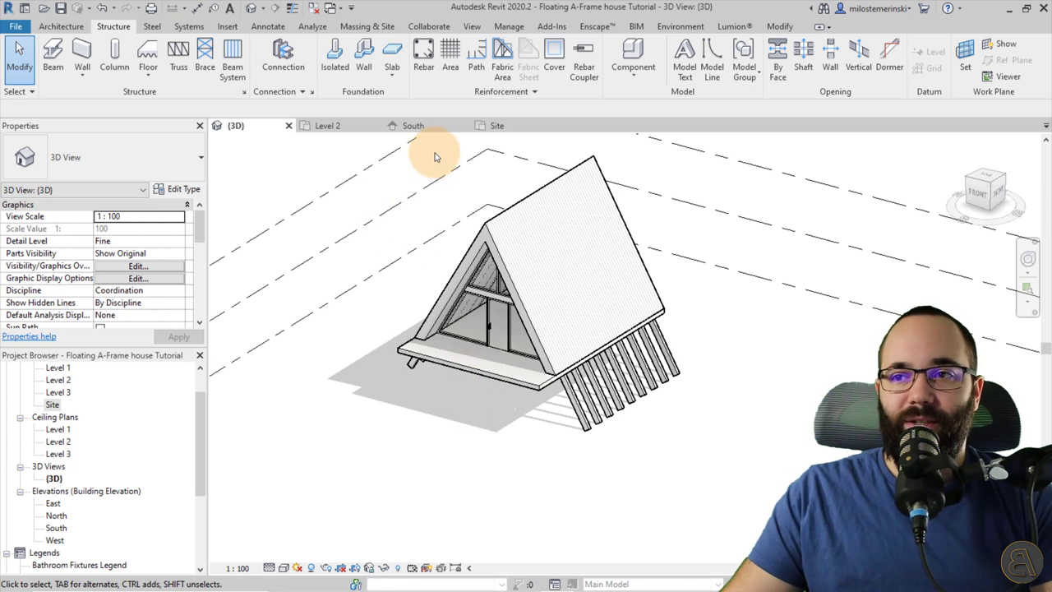
Display the Site plan in the Hidden Line visual style with shadows turned on.
left_click(496, 131)
scroll(469, 263, "down", 3)
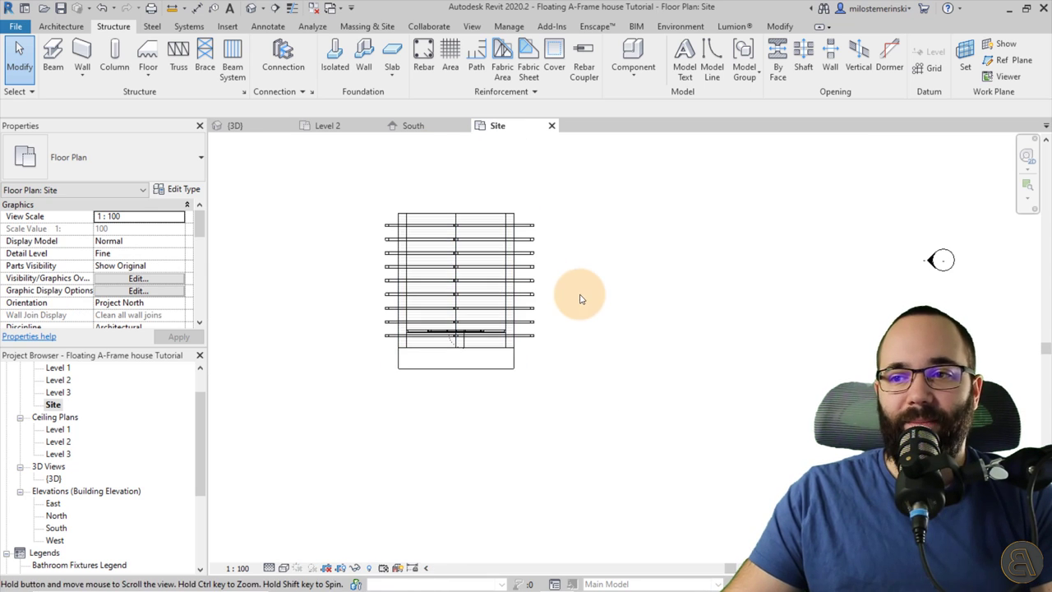
middle_click_drag(580, 299, 591, 310)
left_click(285, 568)
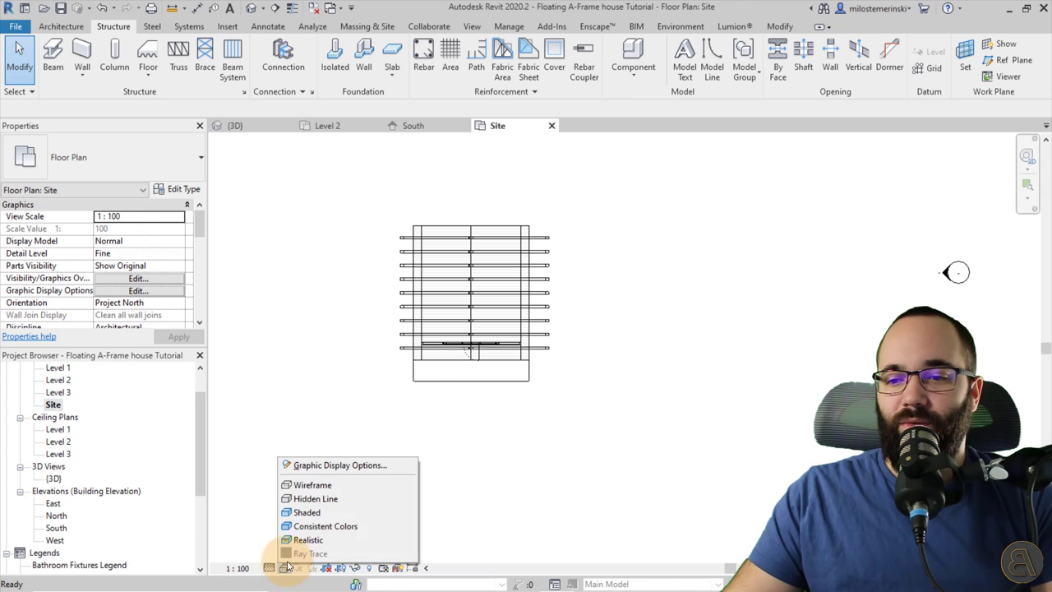
left_click(301, 498)
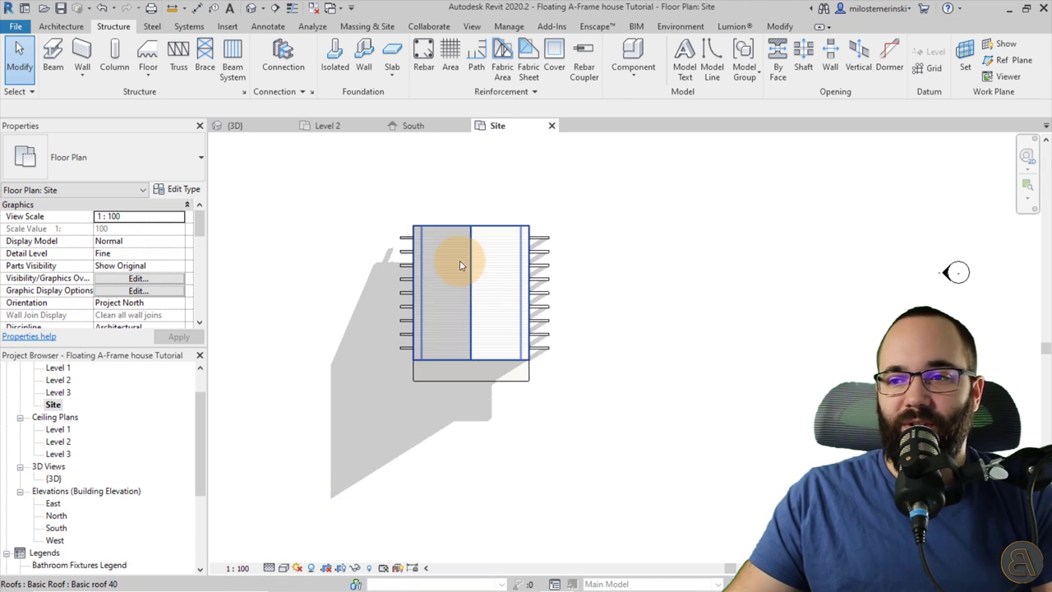
scroll(458, 262, "up", 1)
middle_click_drag(457, 429, 465, 427)
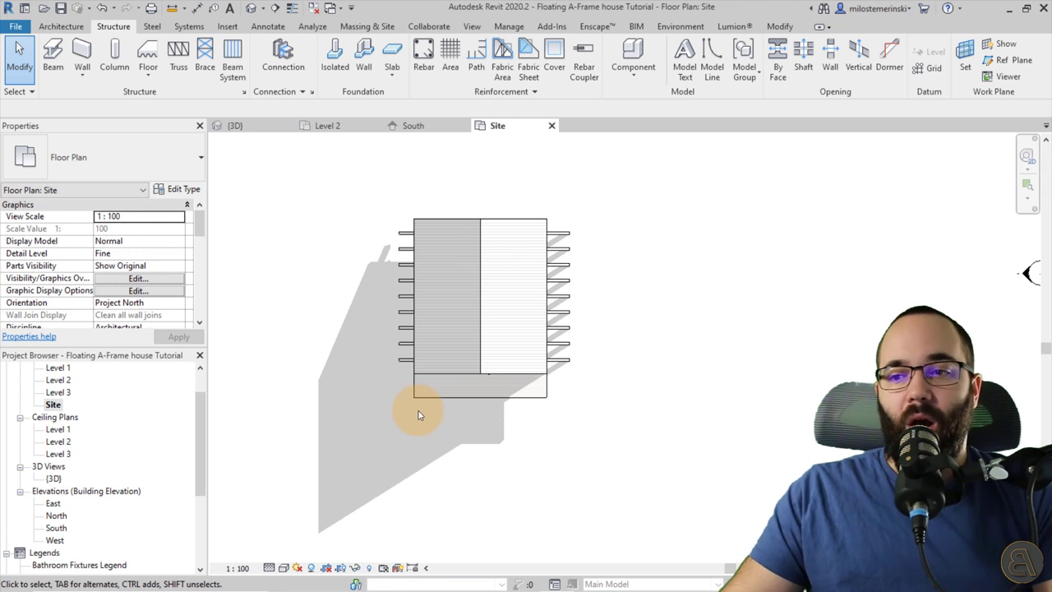
Start a new wall using the Exterior Wall - Brick type.
left_click(75, 27)
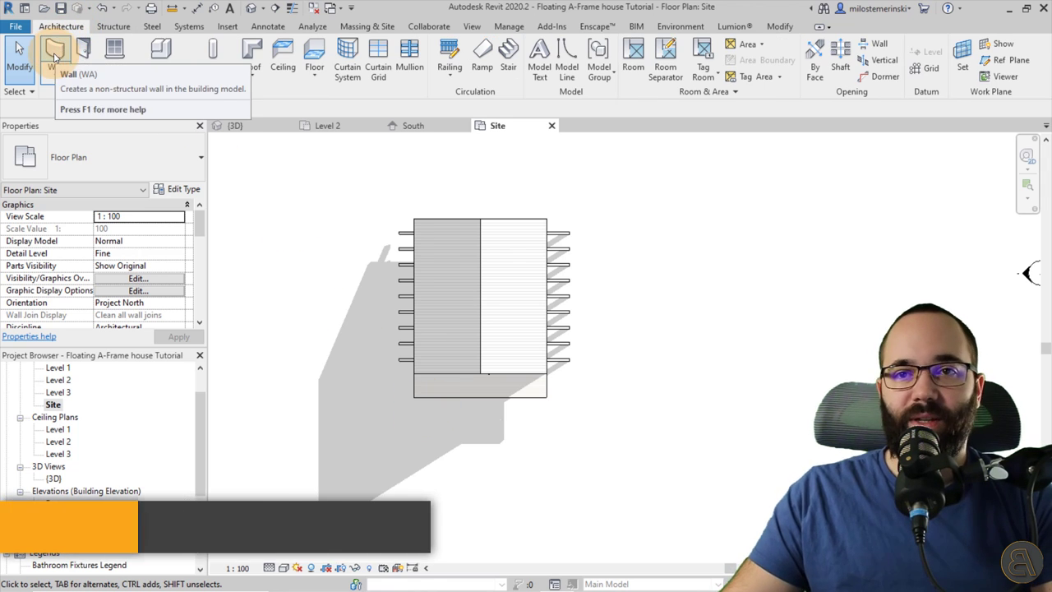
key("w")
key("a")
left_click(110, 155)
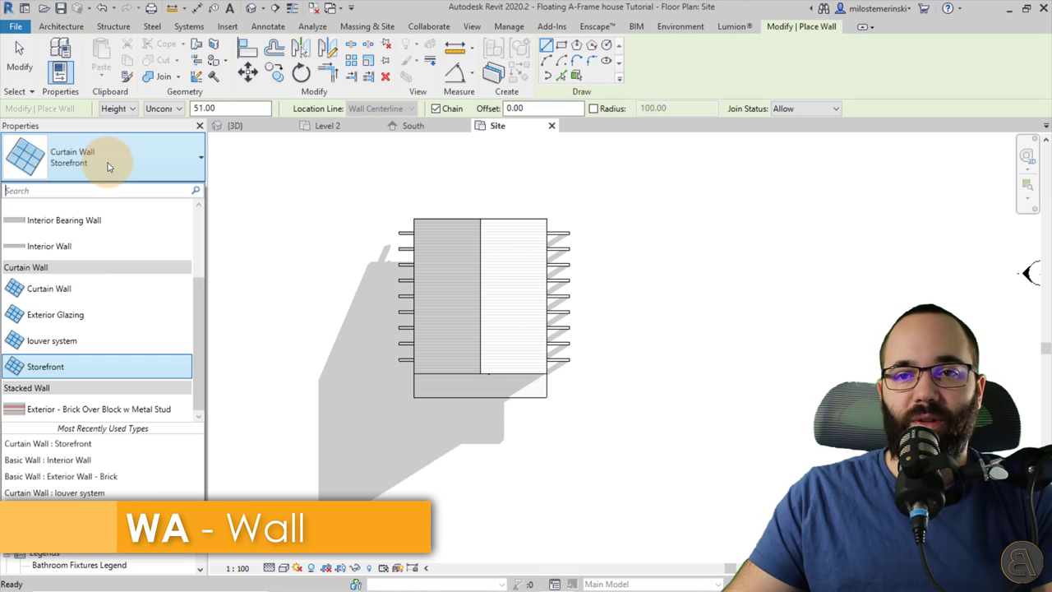
scroll(68, 307, "up", 3)
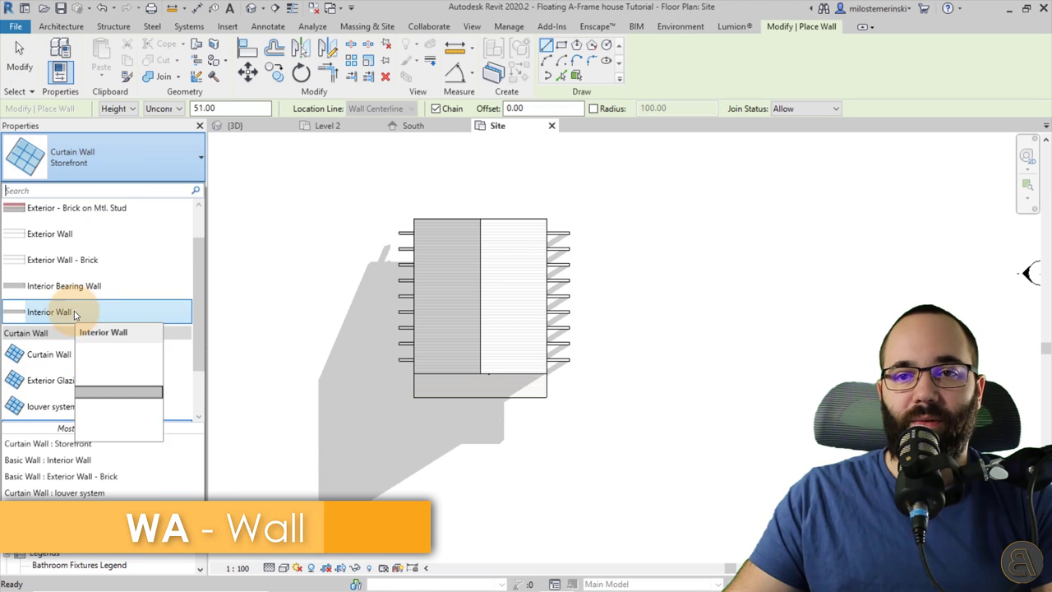
key("Escape")
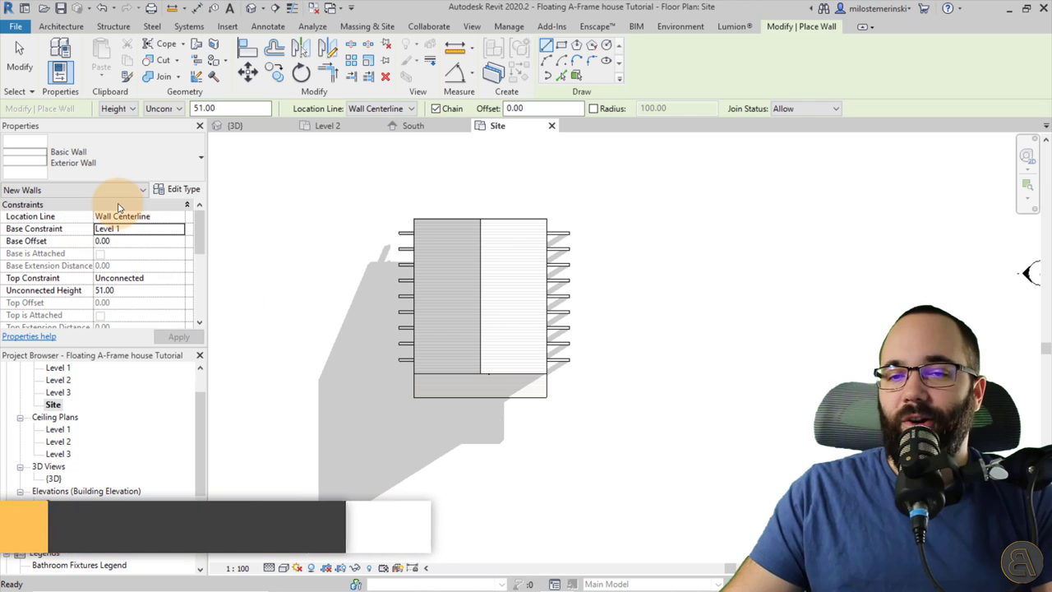
left_click(106, 161)
left_click(100, 259)
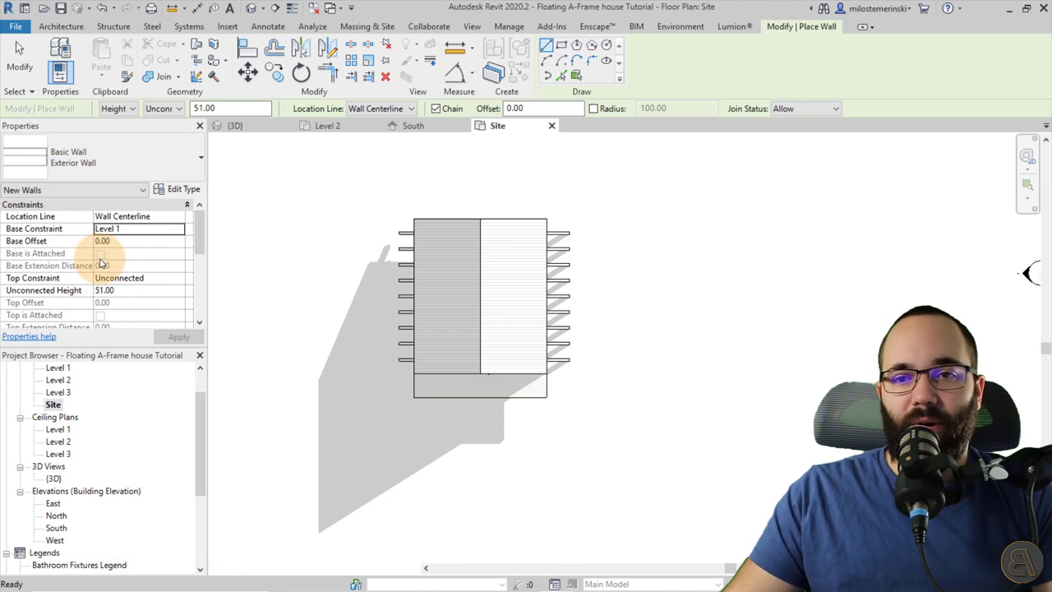
Draw a chain of three walls through the house in the Site plan, about 1460 across, 1620 up and 2400 across.
scroll(512, 293, "down", 4)
left_click(306, 413)
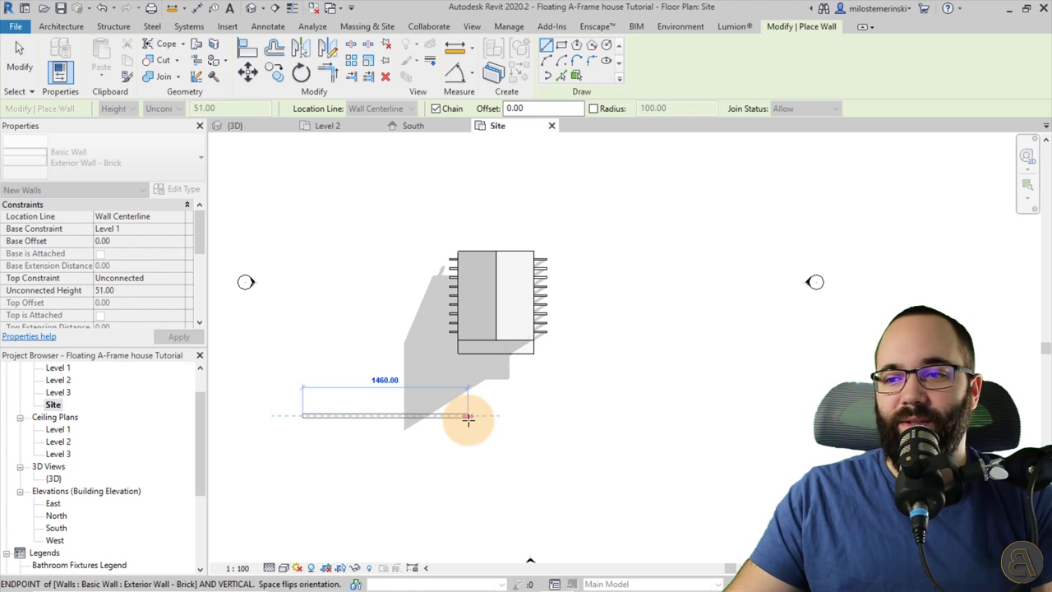
left_click(468, 416)
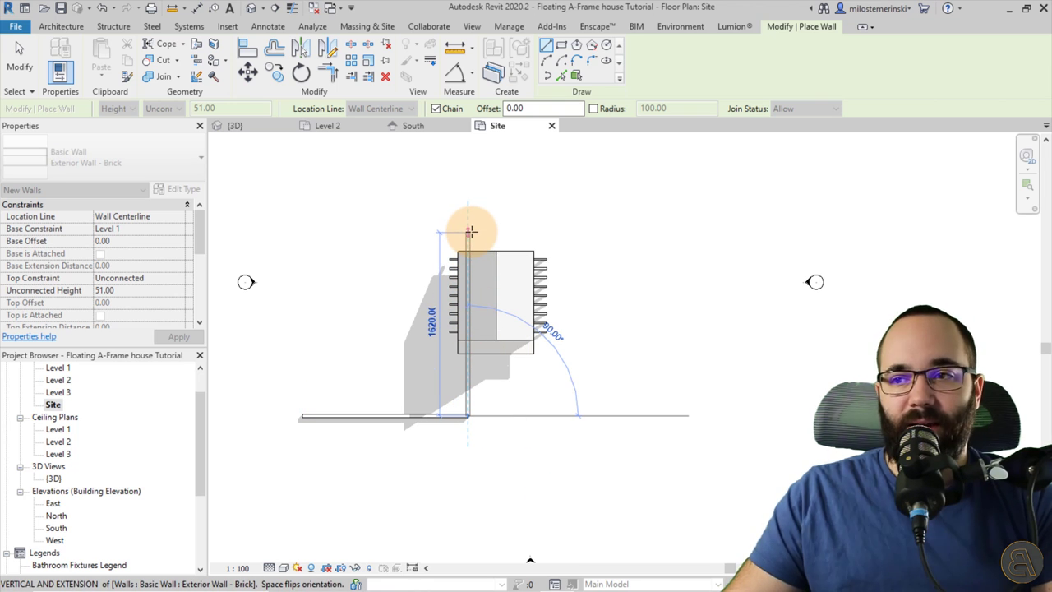
left_click(470, 232)
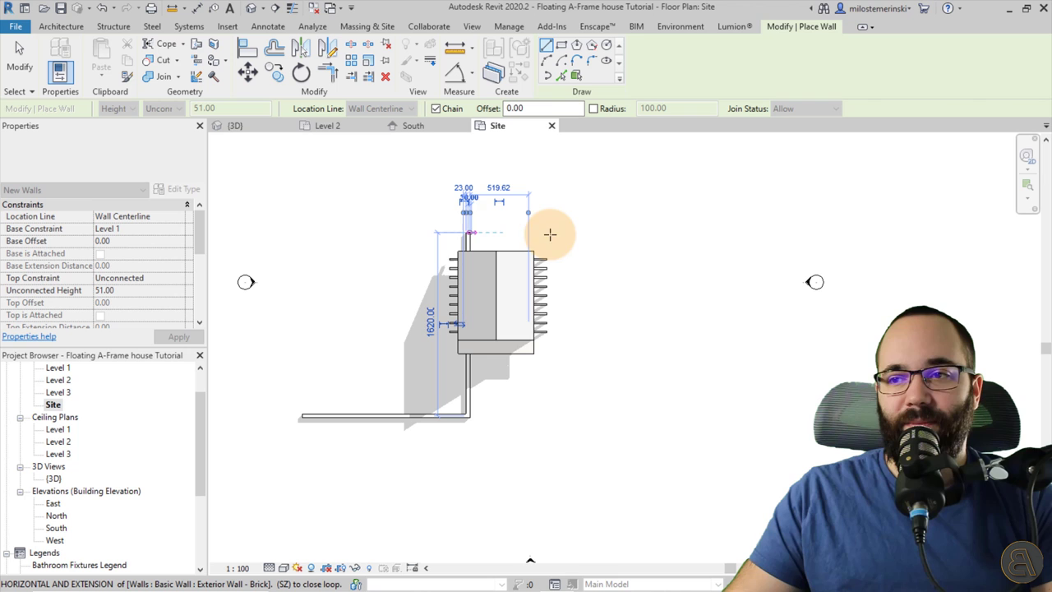
left_click(739, 232)
key("Escape")
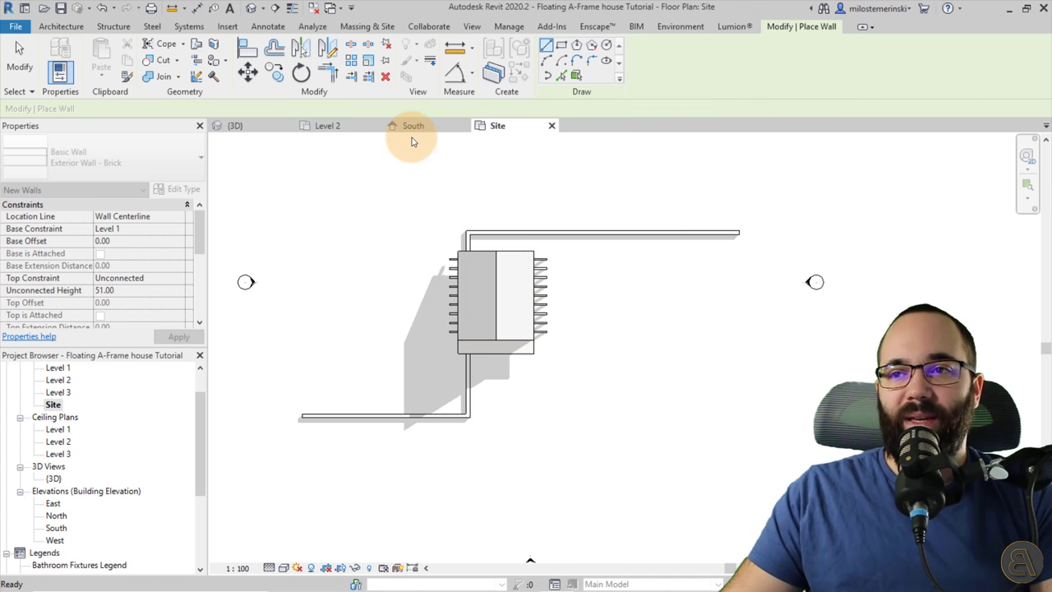
key("Escape")
Select the whole chain of three brick walls in the 3D view and set their top constraint to Level 2.
left_click(235, 126)
key("Tab")
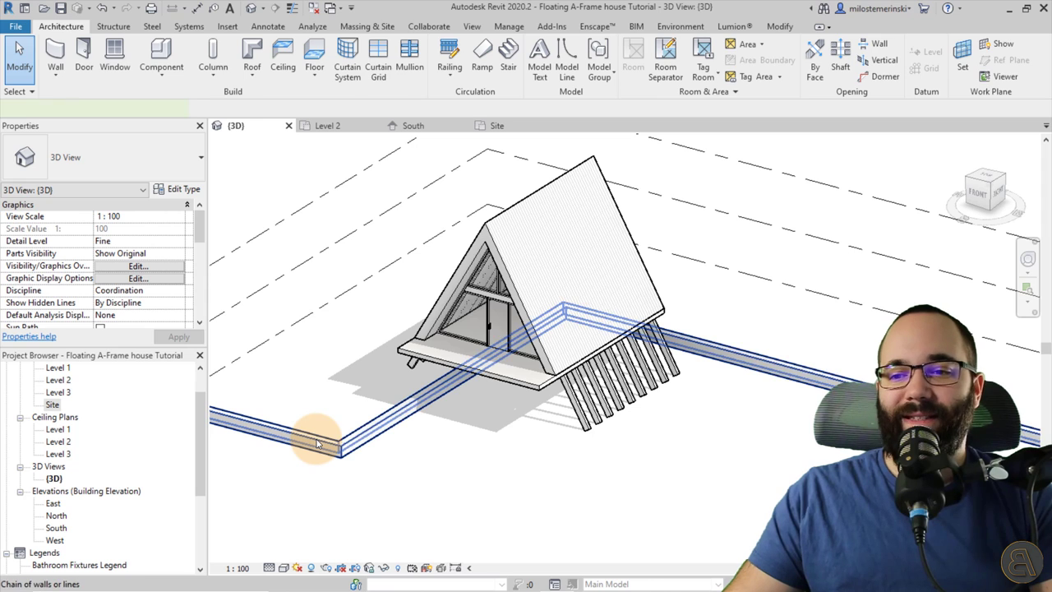
left_click(305, 434)
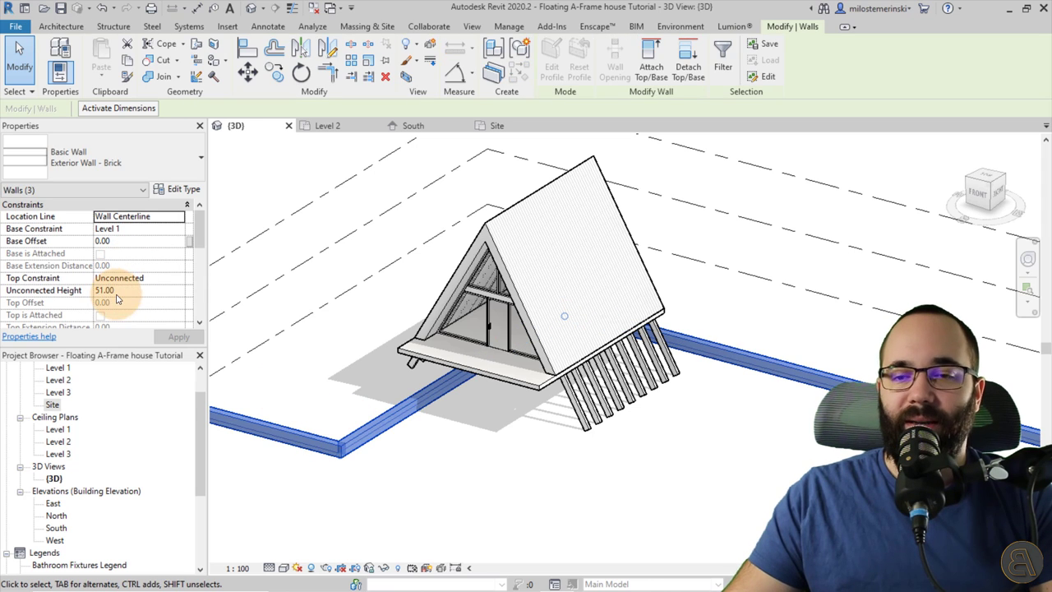
left_click(177, 278)
left_click(129, 303)
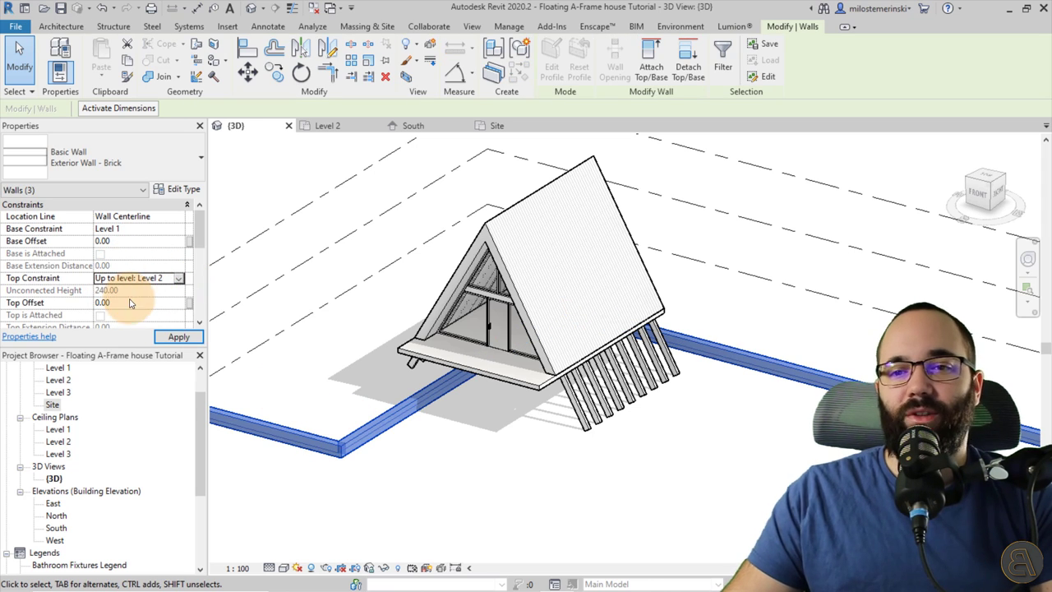
left_click(178, 336)
Return the three brick walls' top constraint to Unconnected with an unconnected height of 51.
left_click(176, 277)
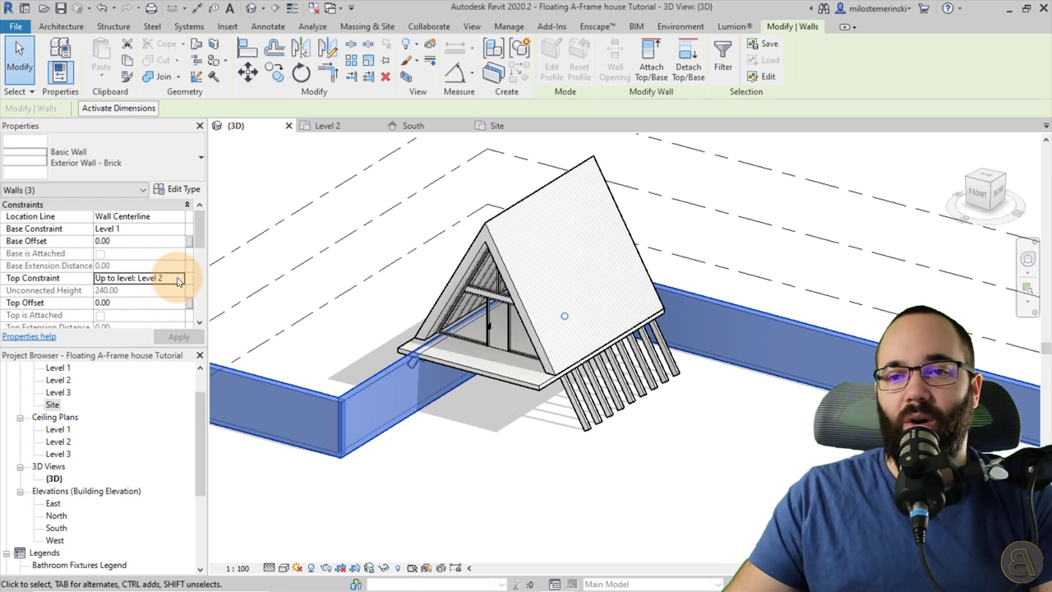
left_click(179, 278)
left_click(138, 294)
left_click(194, 337)
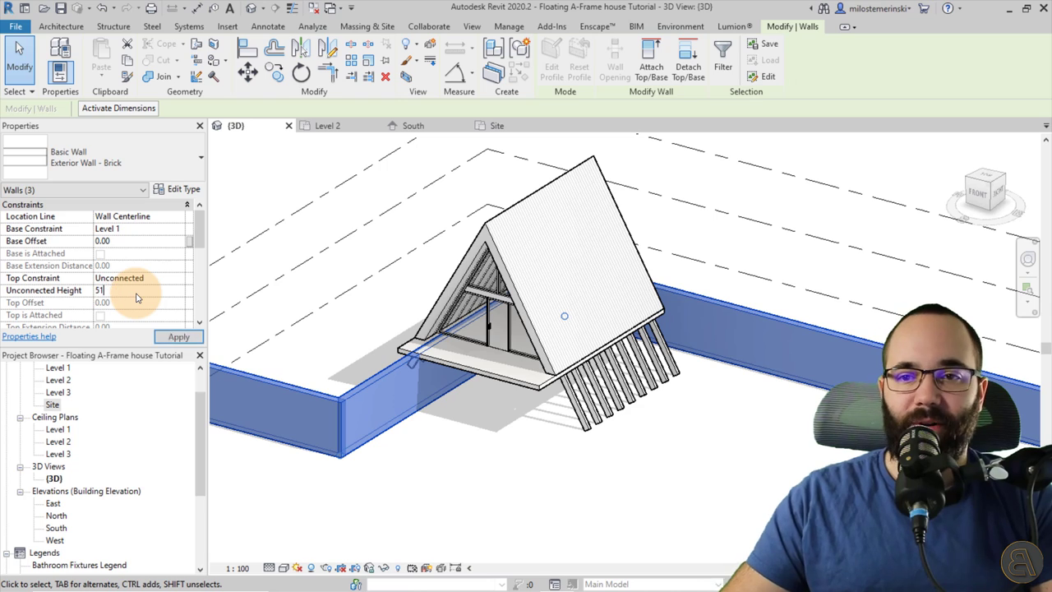
left_click(177, 336)
left_click(422, 498)
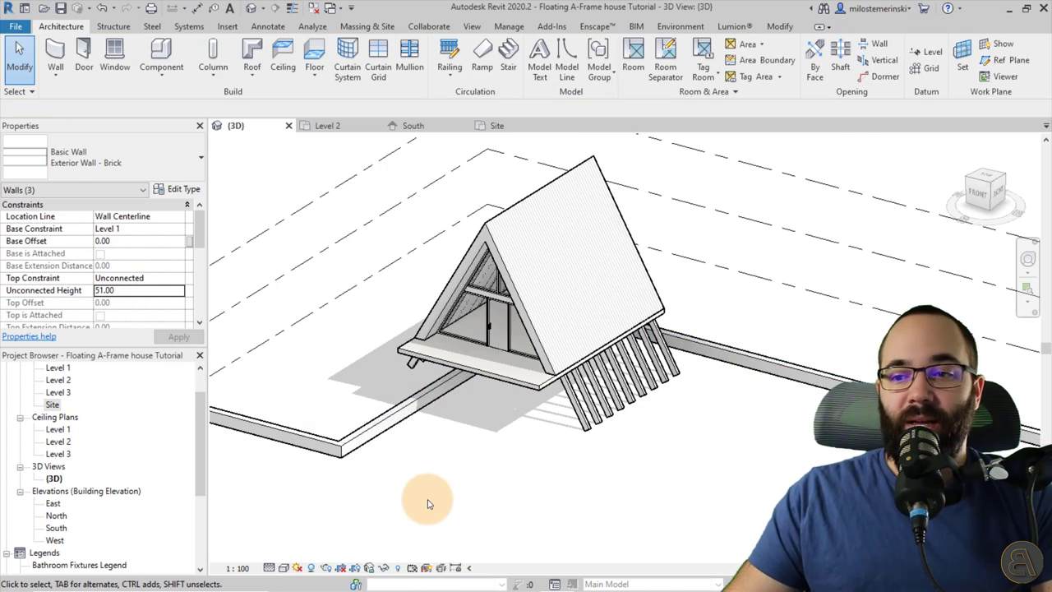
Examine from several sides in 3D which faces of the low walls carry the brick pattern.
scroll(368, 447, "up", 4)
scroll(367, 447, "down", 6)
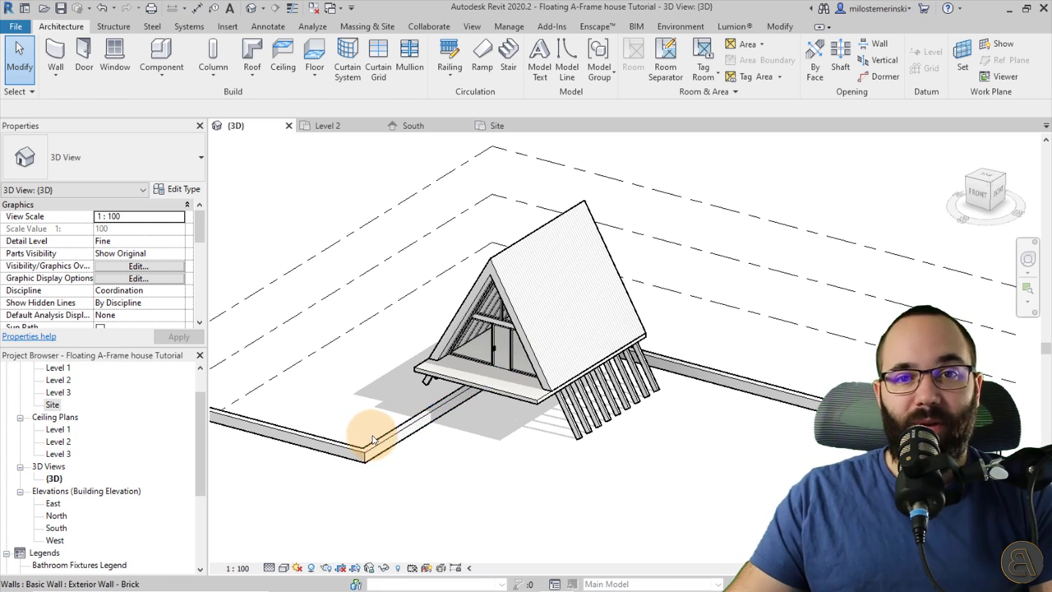
middle_click_drag(348, 471, 543, 487, "shift")
scroll(543, 487, "up", 6)
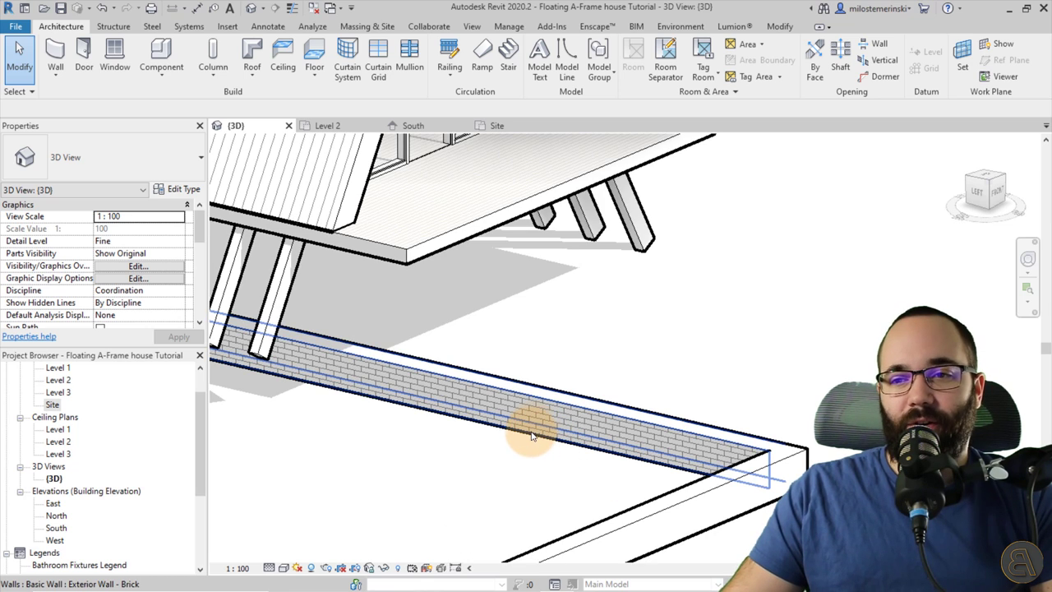
scroll(530, 436, "down", 6)
middle_click_drag(458, 370, 430, 403, "shift")
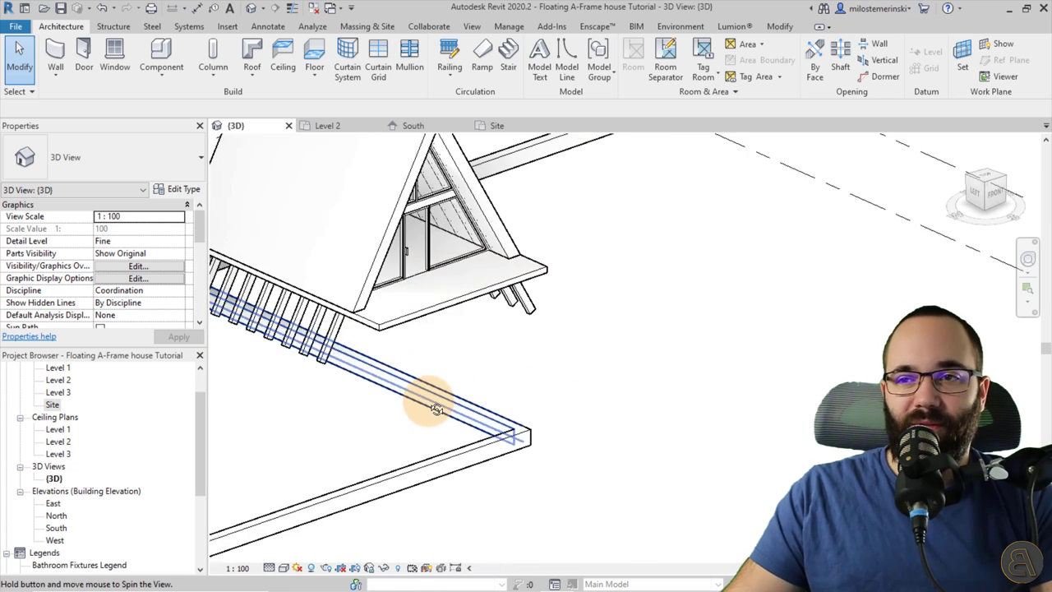
scroll(390, 173, "up", 5)
Flip the orientation of each of the three brick walls in the Site plan and check their brick faces in 3D.
left_click(518, 134)
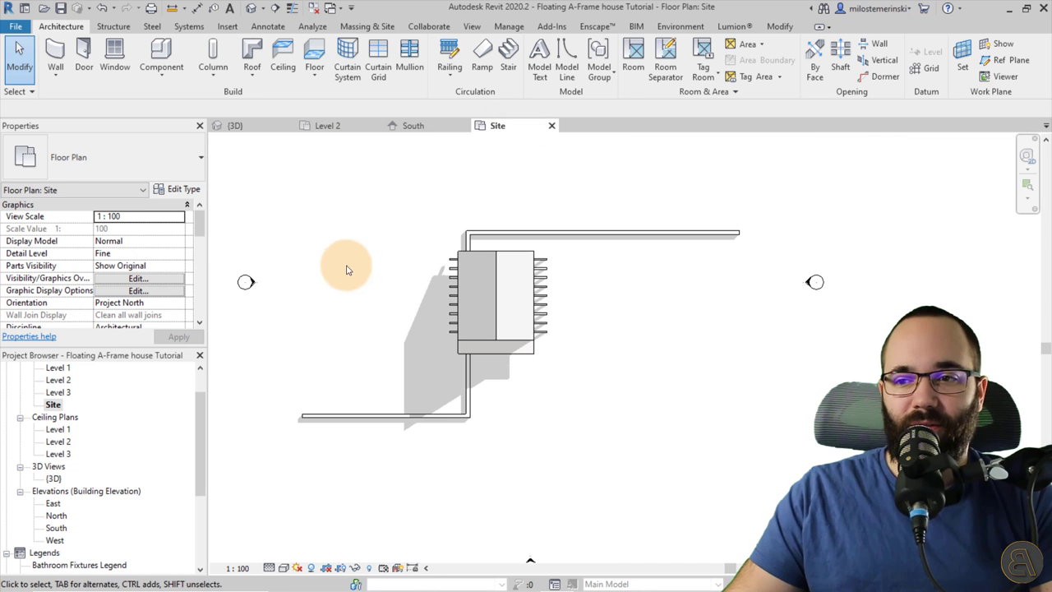
scroll(348, 268, "down", 2)
left_click(404, 380)
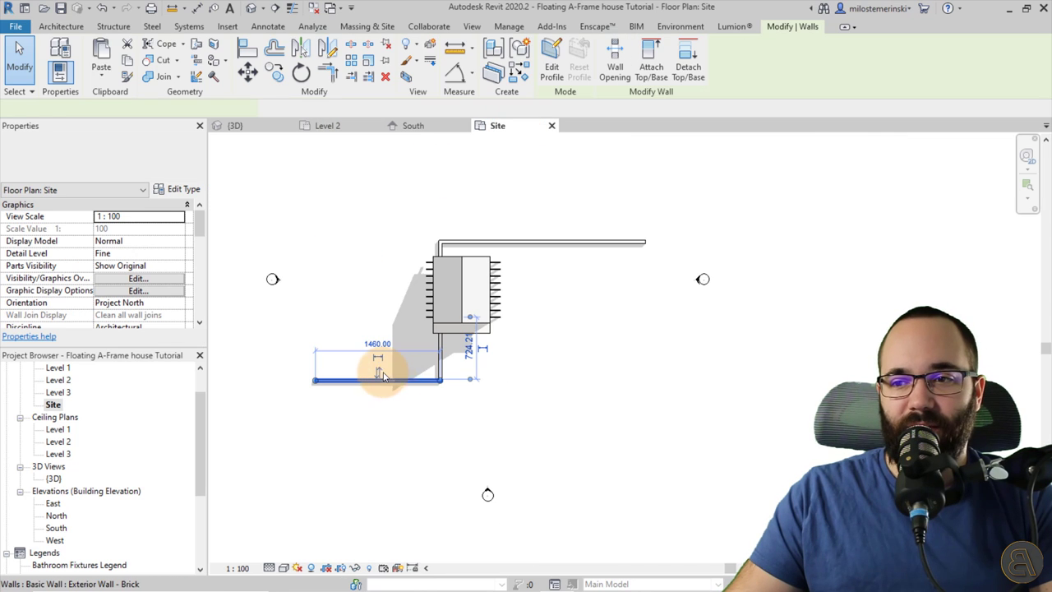
left_click(441, 362)
left_click(539, 238)
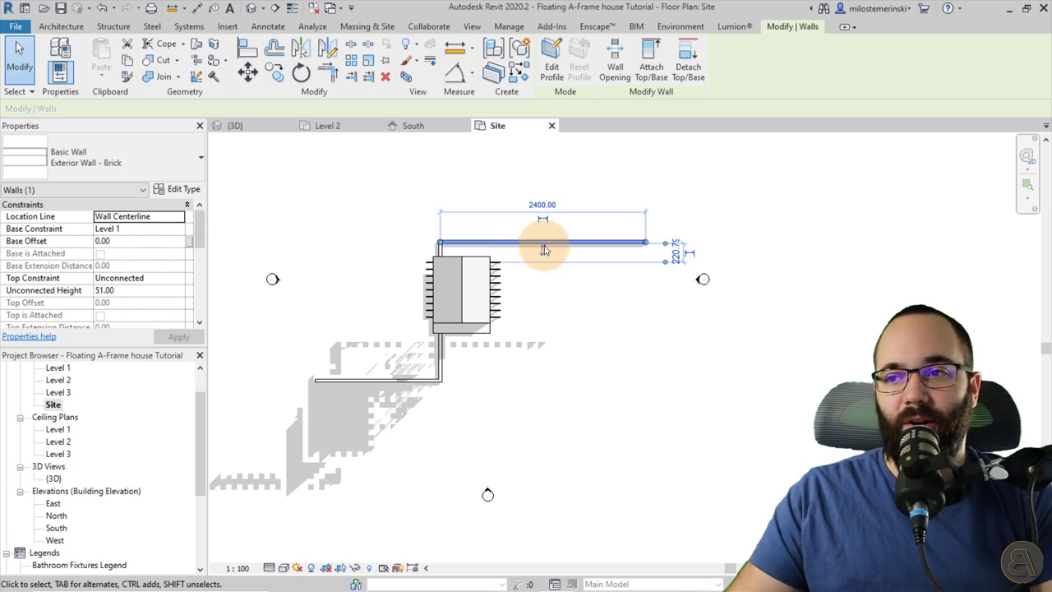
key("ctrl+Tab")
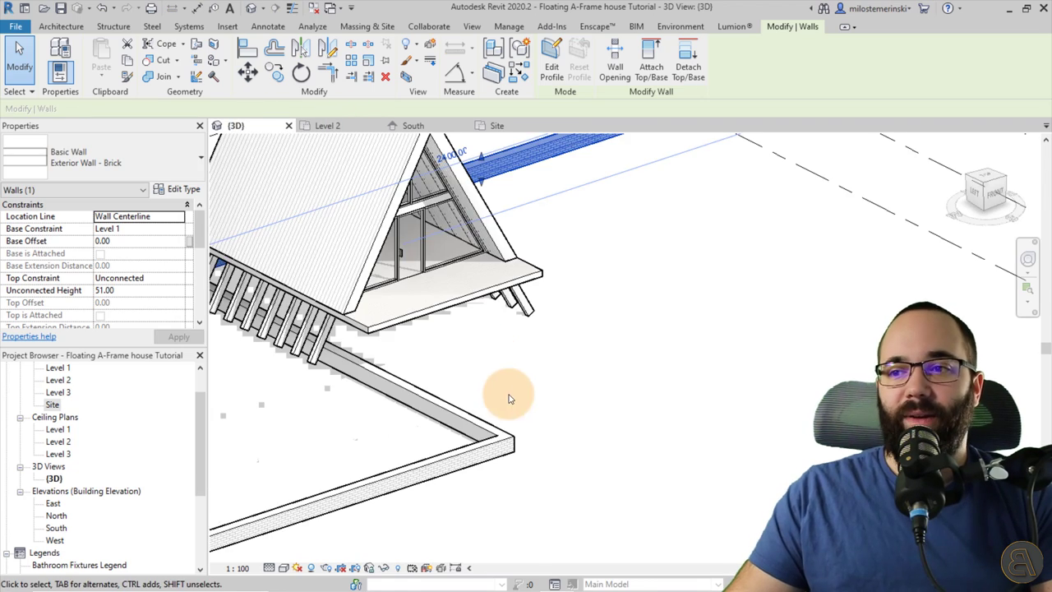
middle_click_drag(504, 400, 364, 353, "shift")
key("Escape")
scroll(677, 389, "up", 3)
scroll(677, 389, "down", 3)
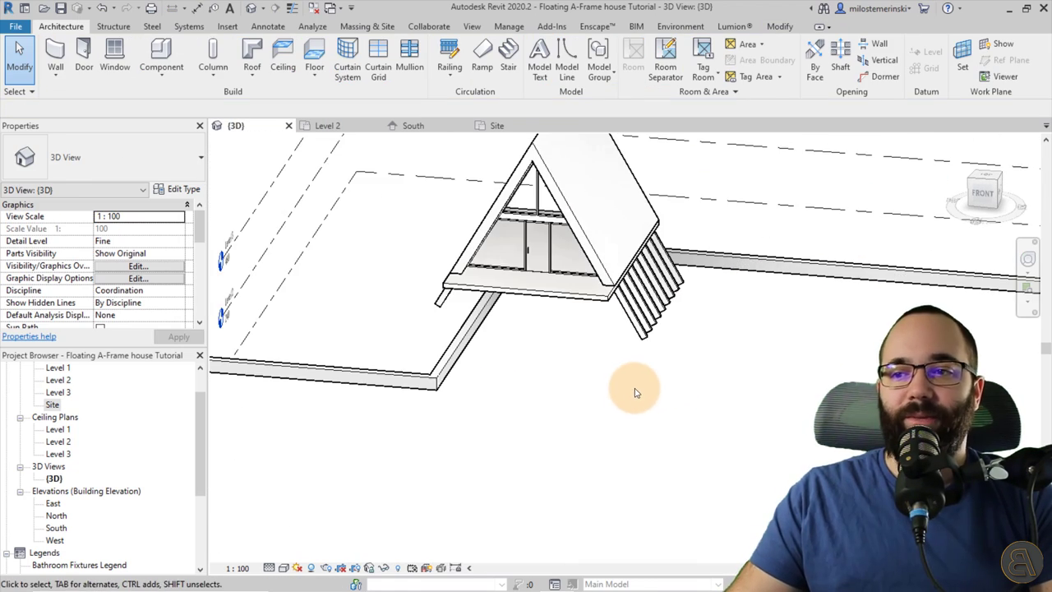
middle_click_drag(630, 390, 426, 354, "shift")
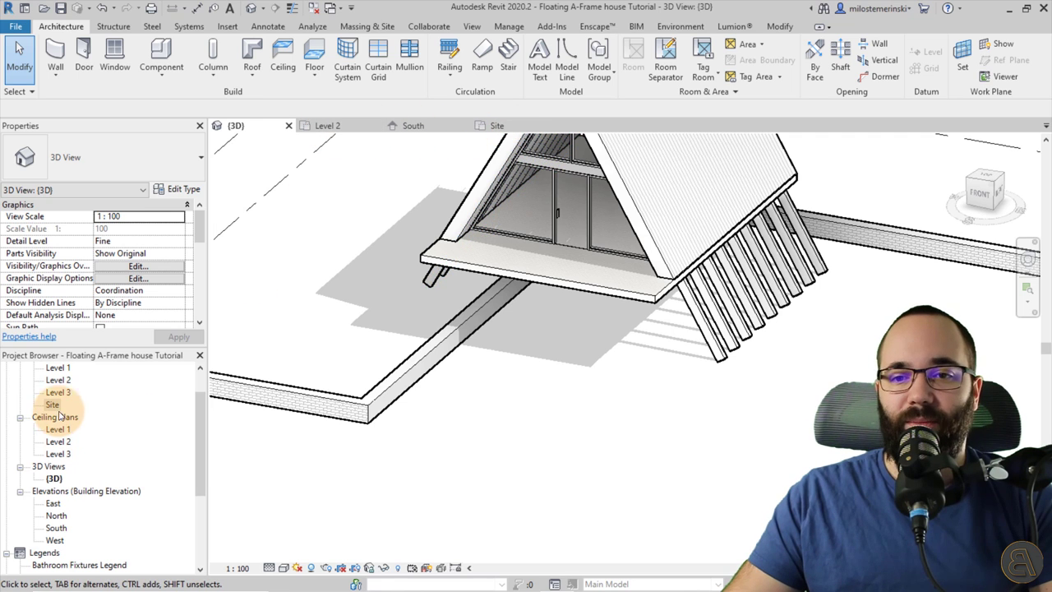
Open the Level 1 floor plan and set its detail level to Fine.
double_click(58, 368)
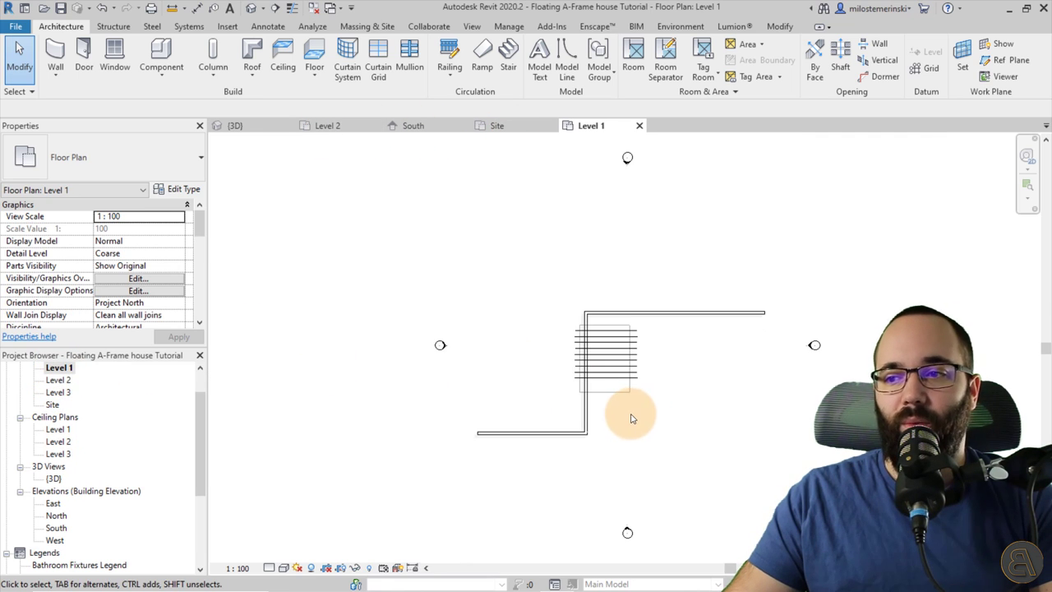
scroll(630, 416, "up", 3)
scroll(617, 402, "up", 2)
scroll(77, 265, "down", 6)
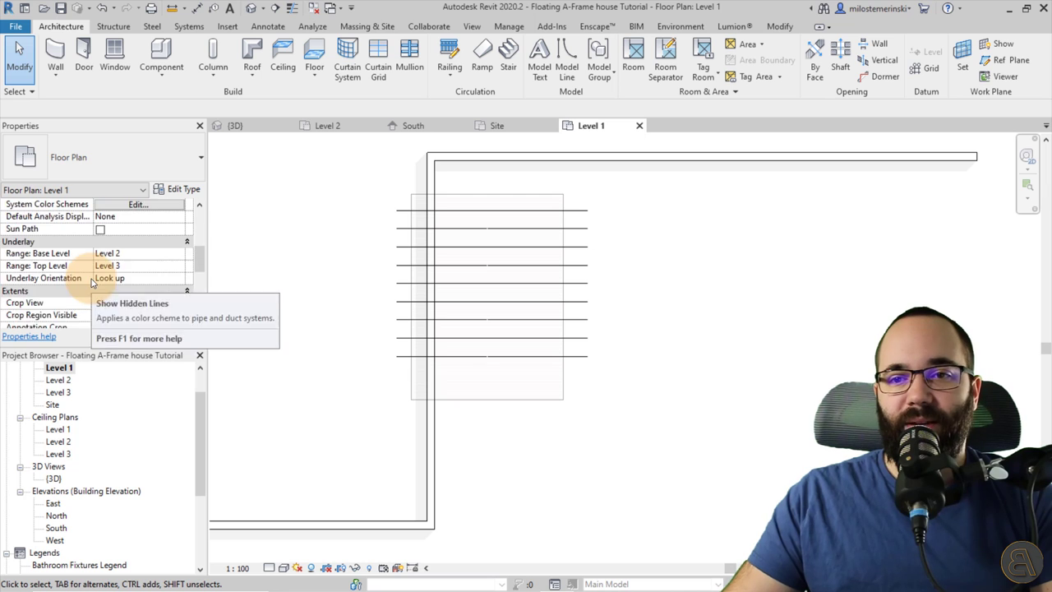
scroll(94, 287, "up", 3)
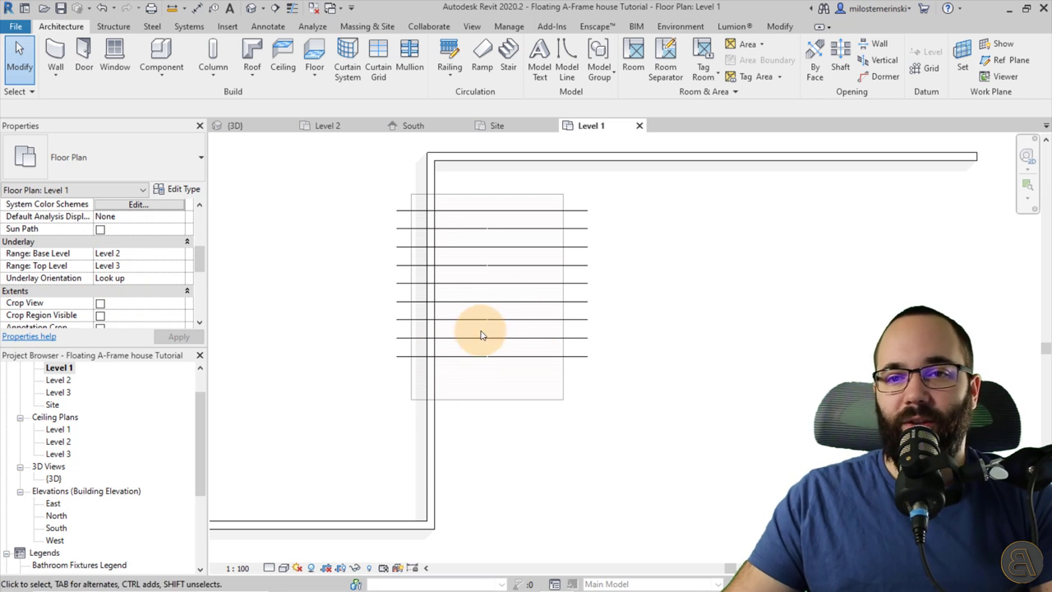
left_click(285, 552)
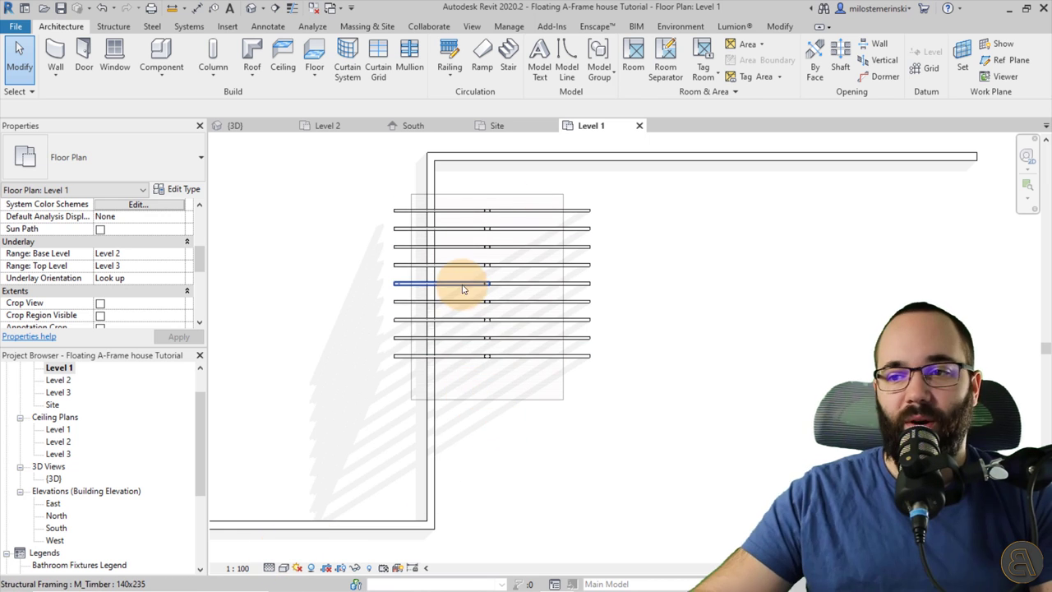
scroll(427, 417, "up", 3)
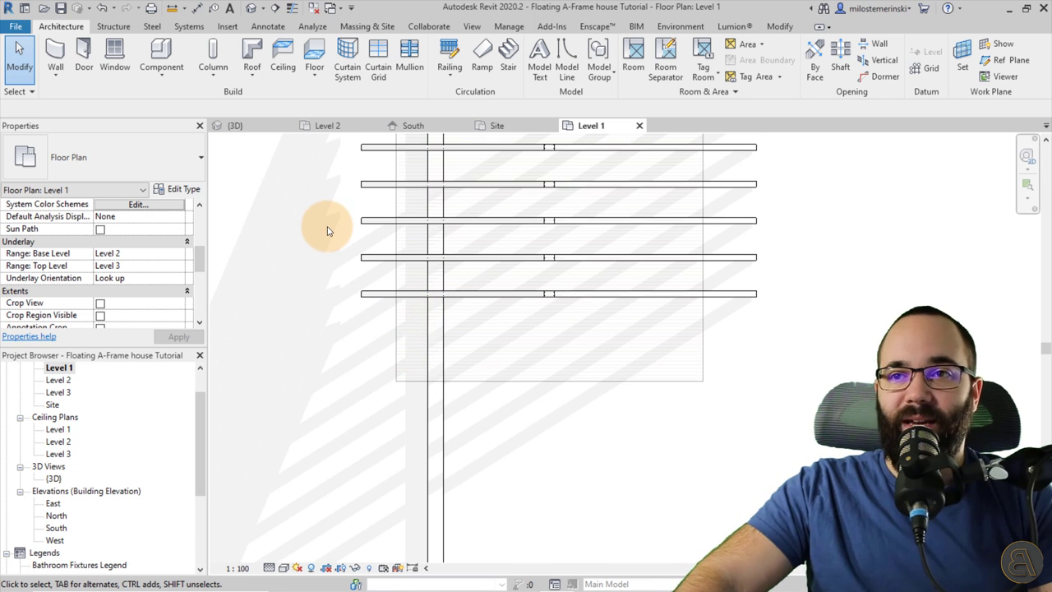
Start a stair of the Modern floating stair type from Level 1 to Level 2 and set its base offset to 51.
left_click(513, 70)
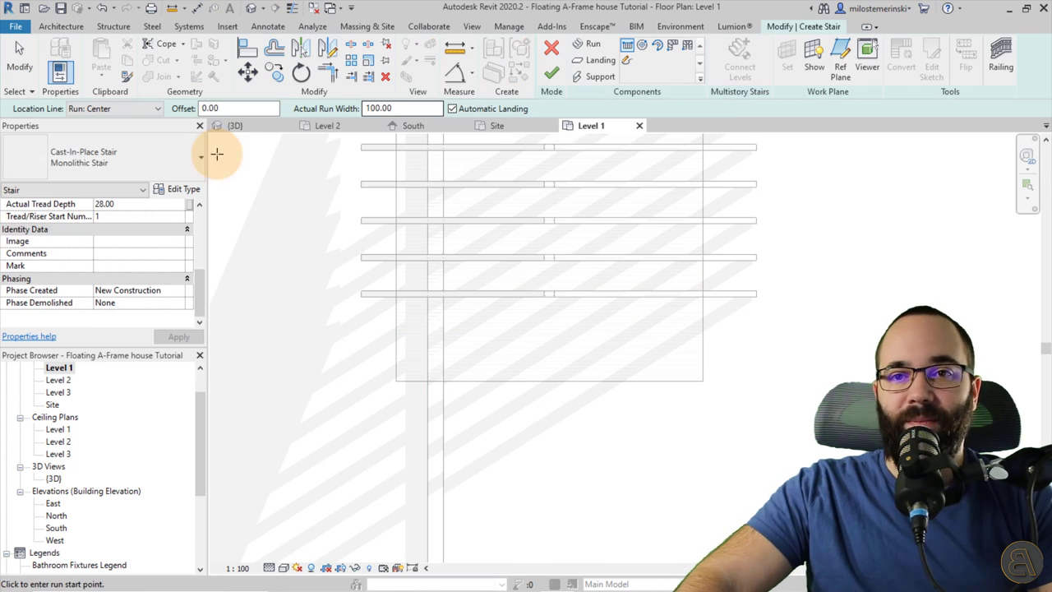
left_click(151, 162)
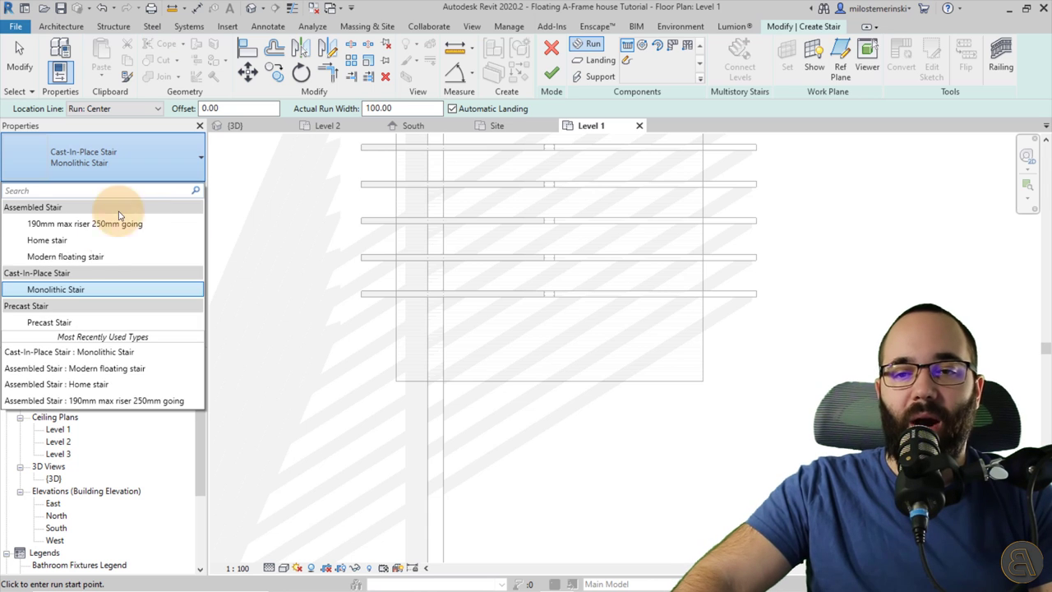
left_click(45, 258)
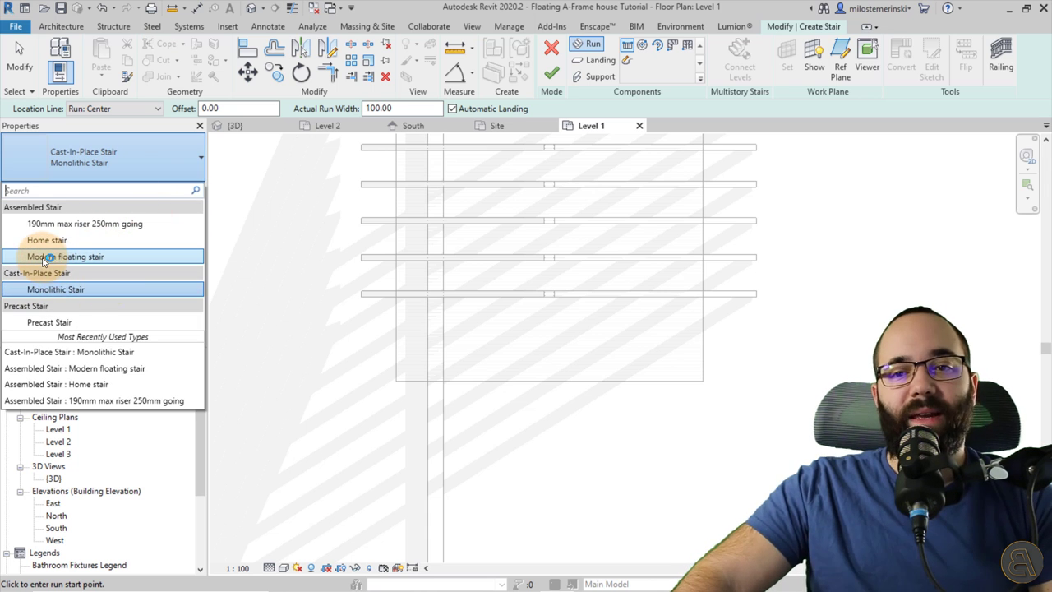
left_click(90, 259)
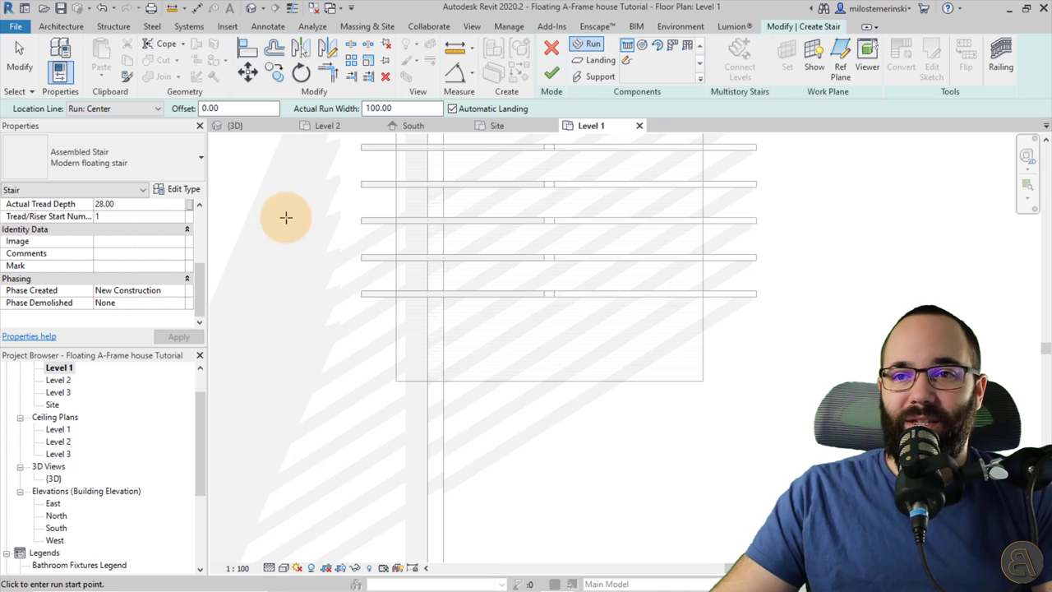
scroll(140, 223, "up", 5)
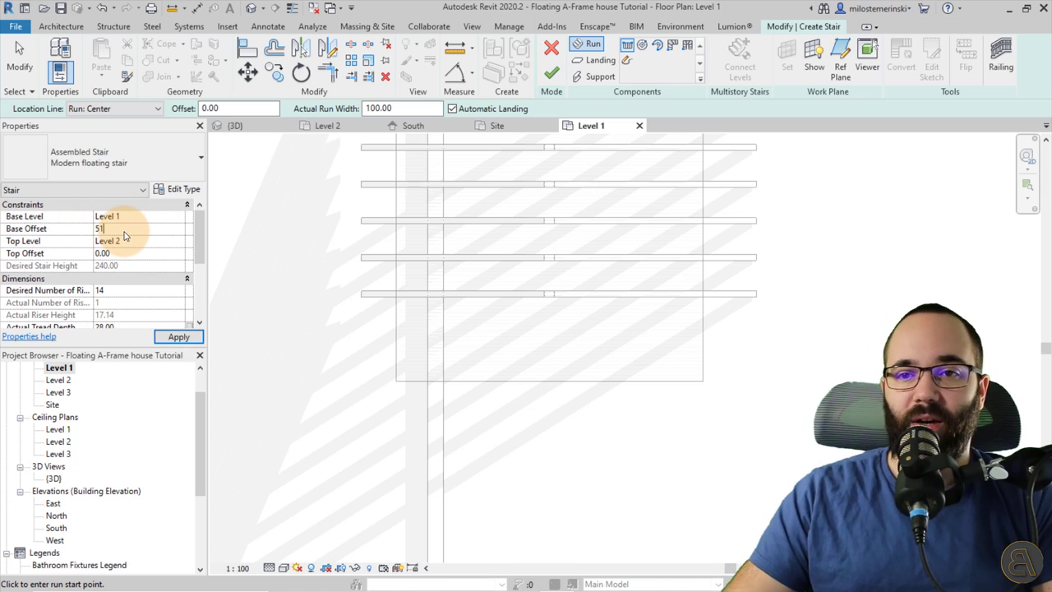
left_click(175, 337)
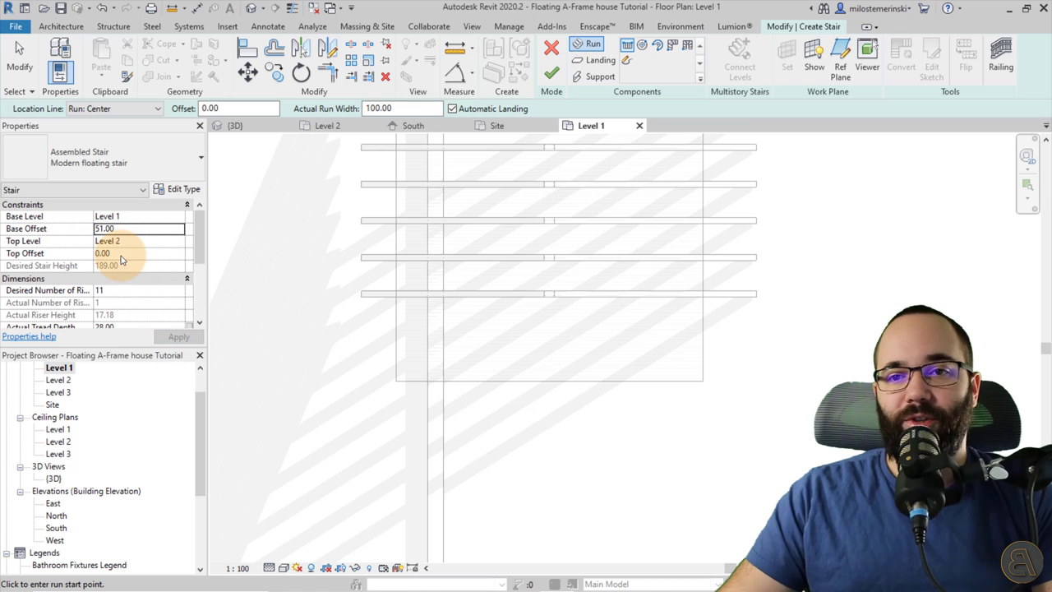
Sketch a U-shaped stair: a 140 run with 6 risers starting at the low wall, and a parallel return run toward the deck.
left_click(427, 426)
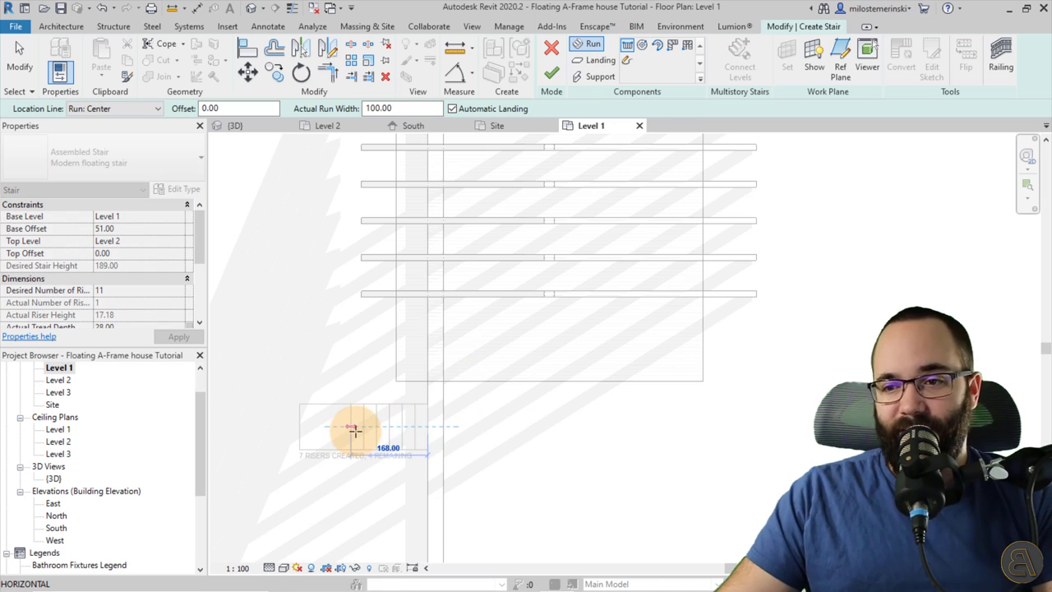
scroll(361, 429, "up", 3)
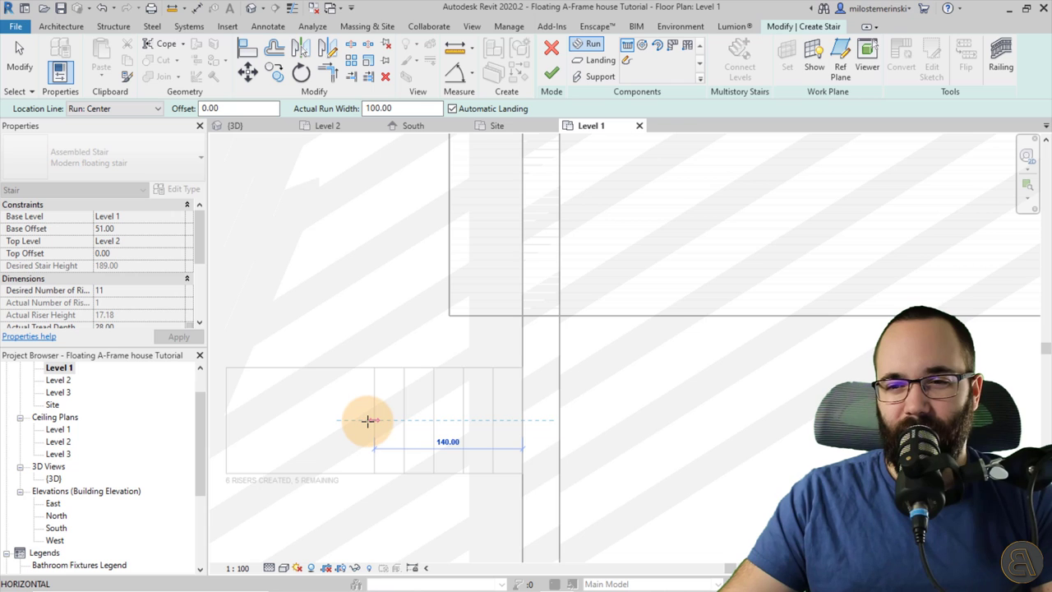
left_click(367, 420)
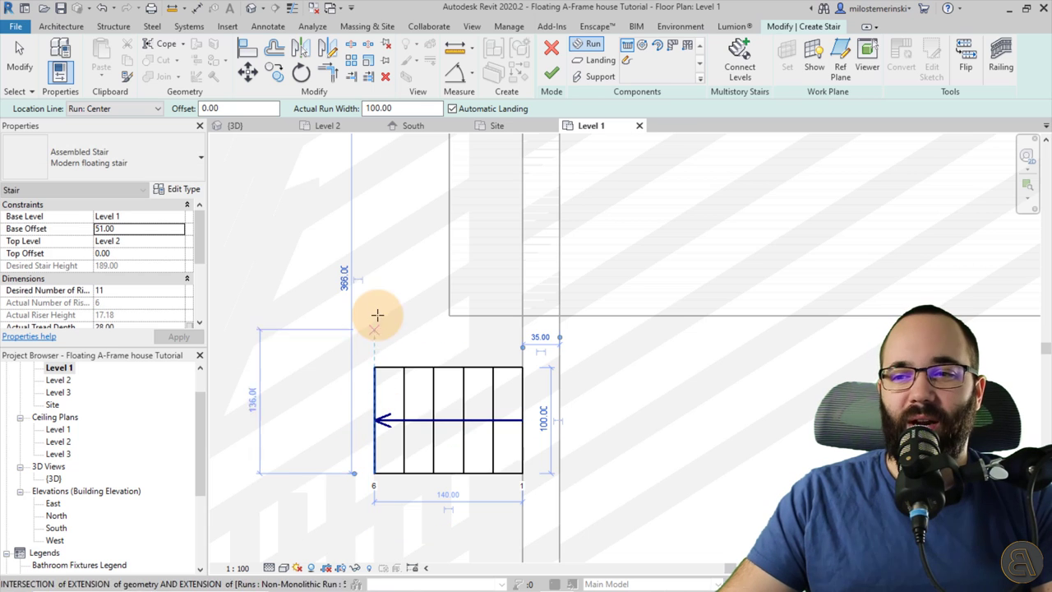
left_click(374, 255)
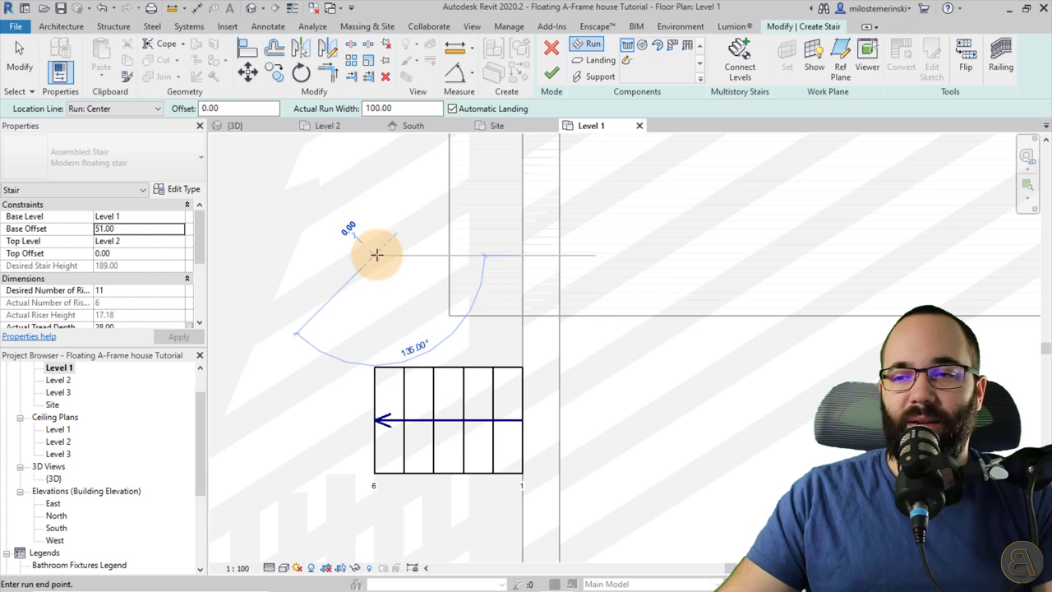
left_click(604, 257)
key("Escape")
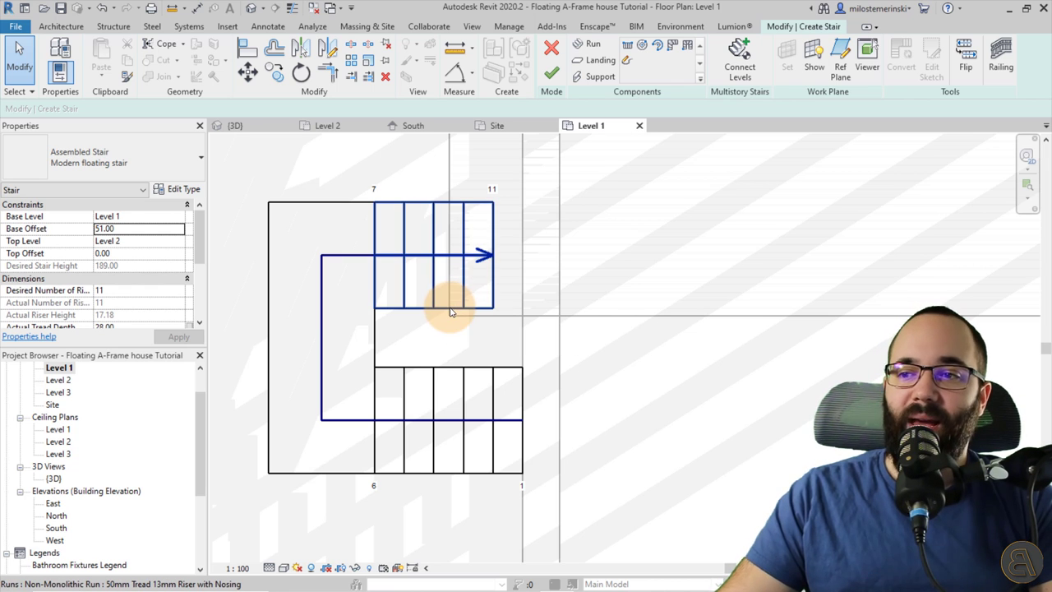
Move the upper stair run closer to the lower one, leaving a gap of about 14 between them.
scroll(465, 411, "down", 3)
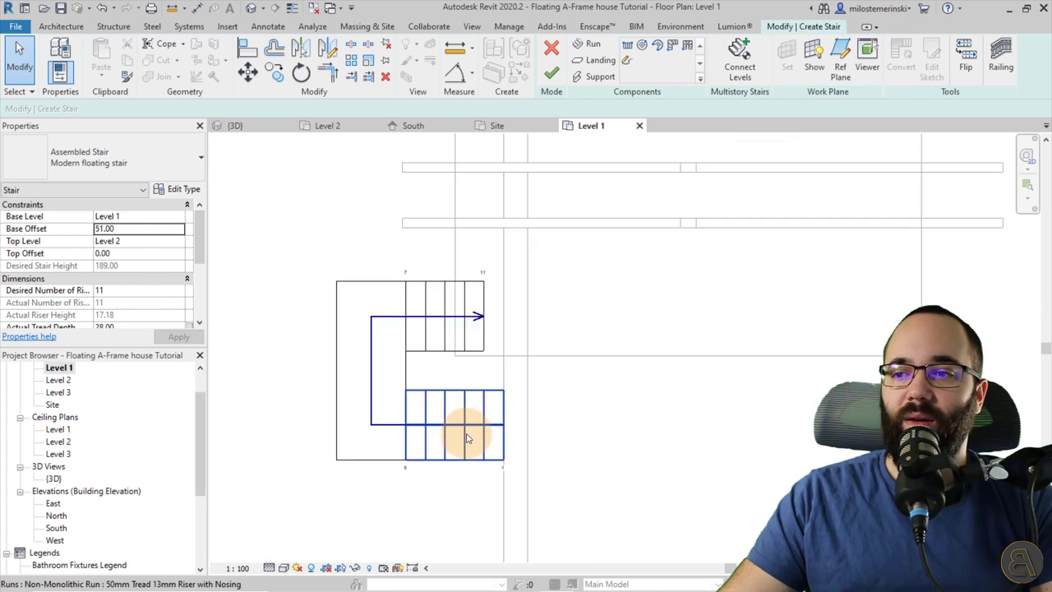
scroll(473, 395, "up", 5)
left_click(453, 359)
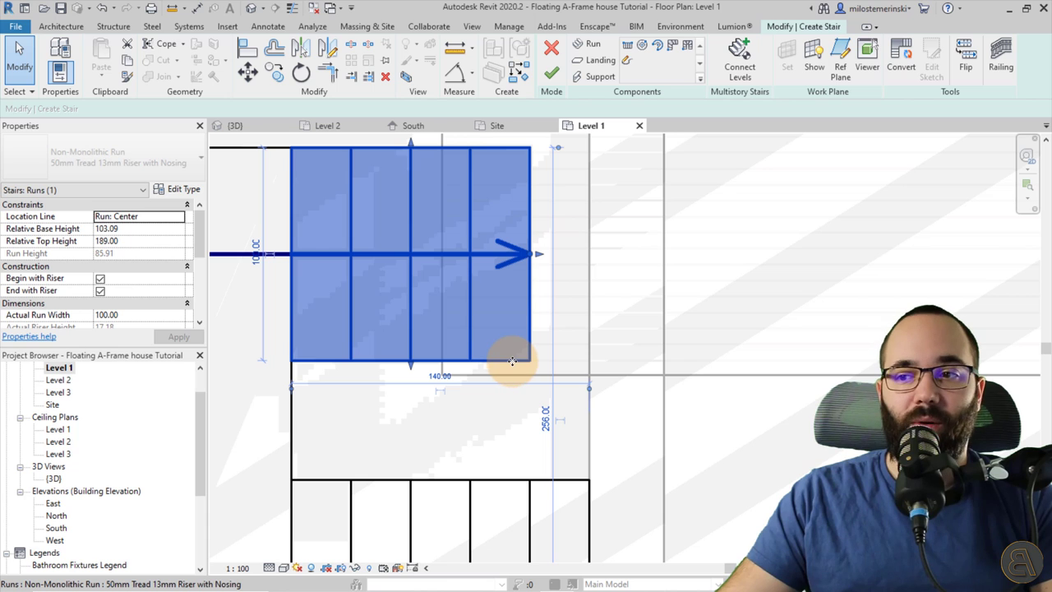
scroll(516, 365, "down", 2)
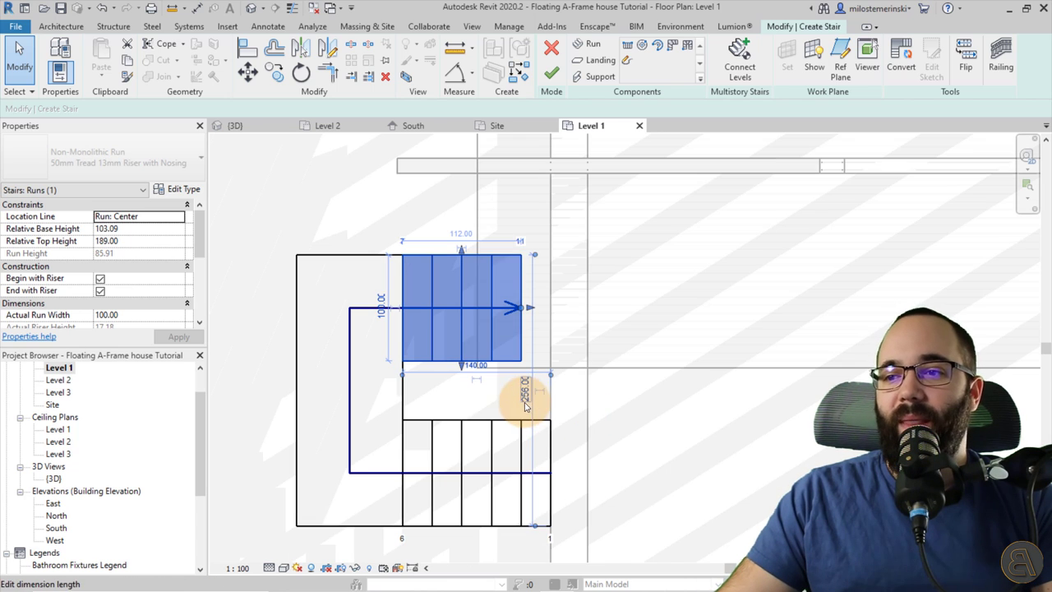
scroll(526, 405, "up", 2)
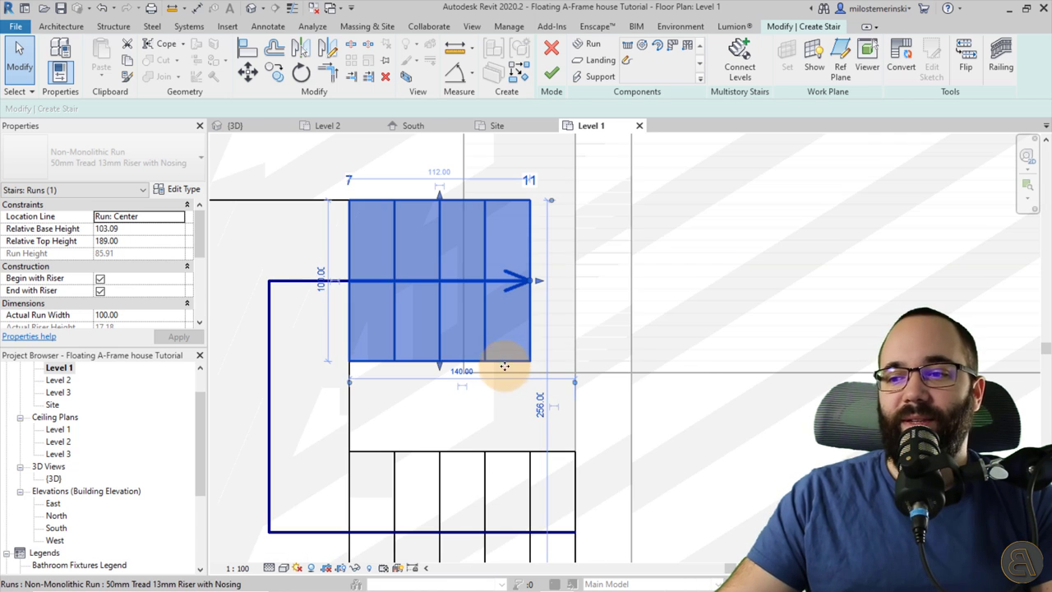
left_click_drag(504, 365, 495, 428)
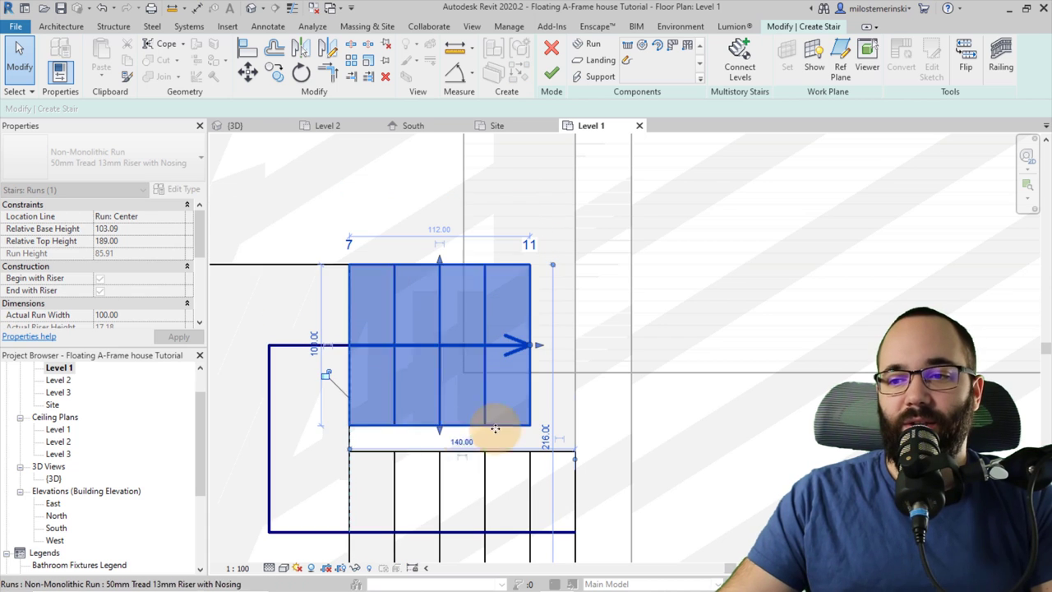
scroll(493, 430, "up", 3)
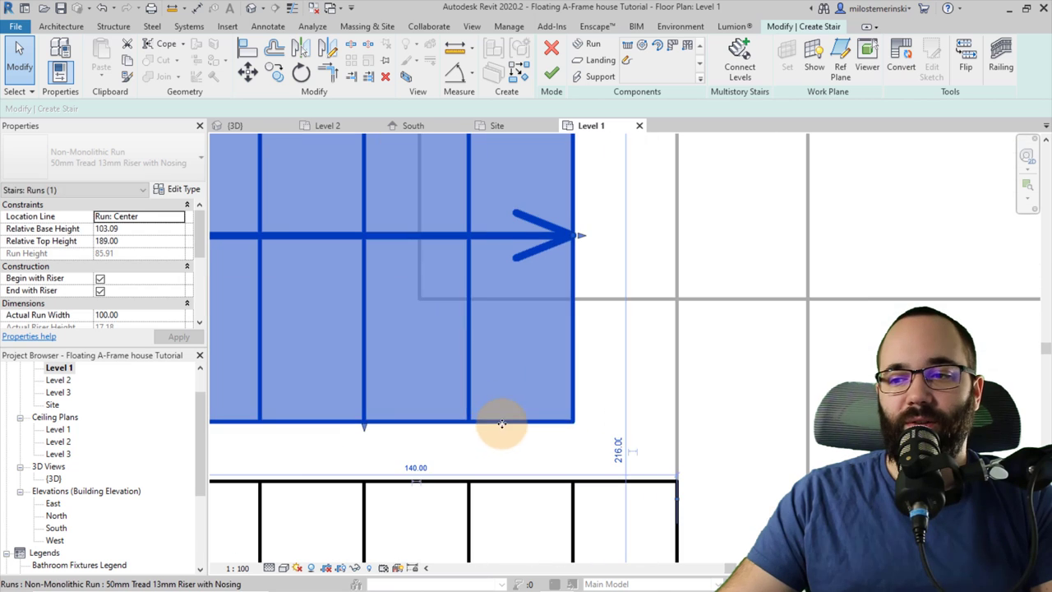
left_click_drag(500, 433, 498, 428)
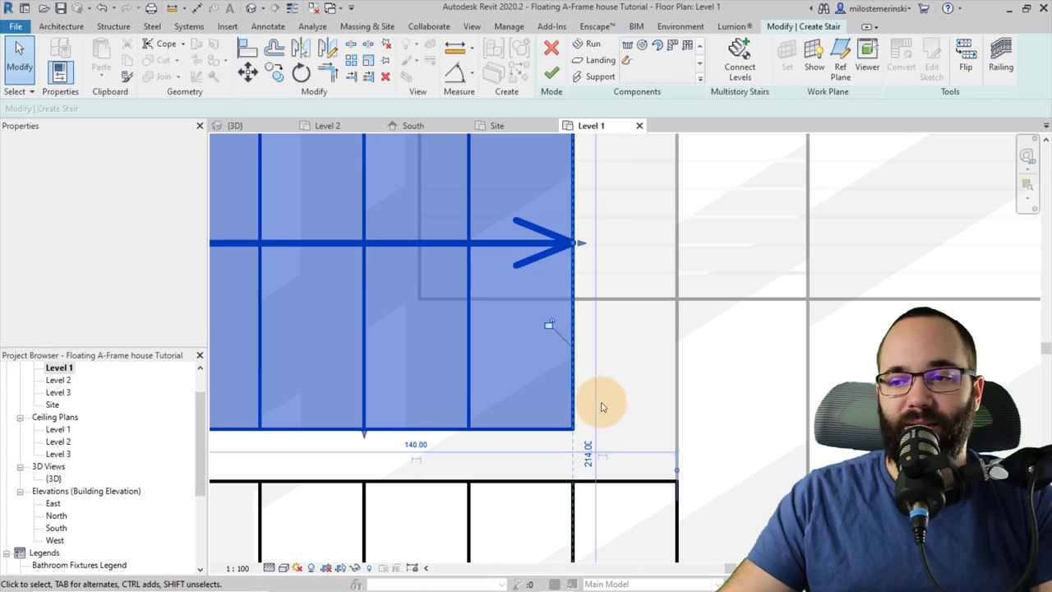
scroll(601, 406, "down", 3)
middle_click_drag(761, 432, 625, 357)
scroll(596, 384, "down", 2)
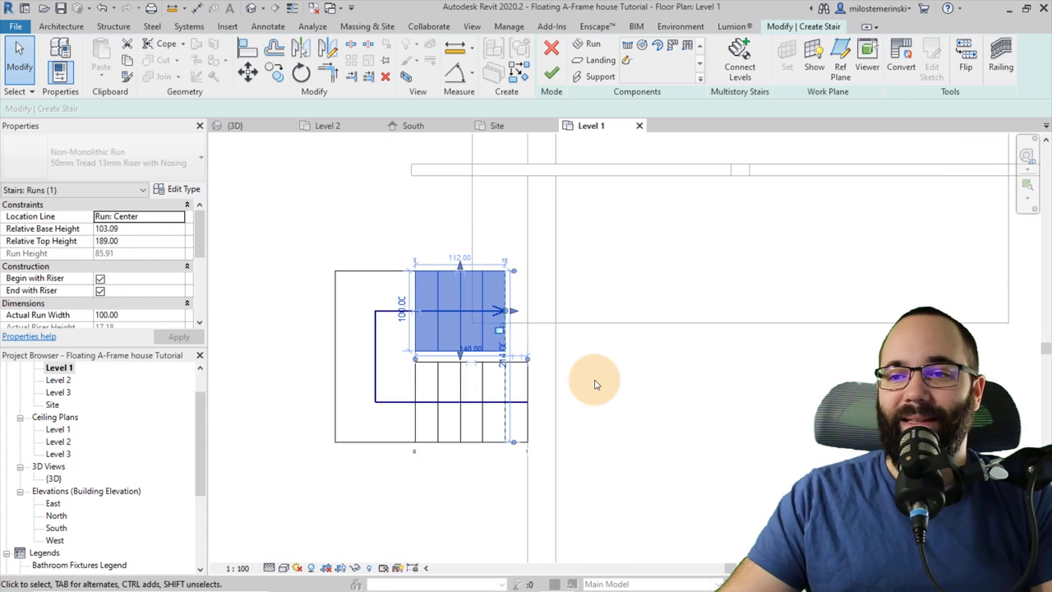
scroll(594, 383, "down", 1)
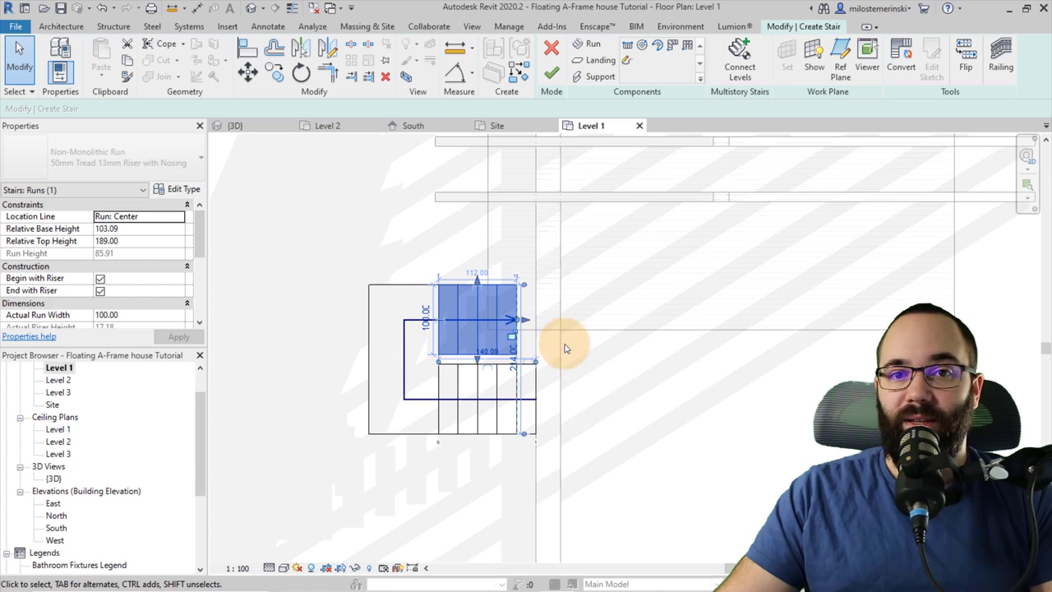
left_click(580, 362)
Finish the stair in the 3D view and inspect how it meets the deck and the low wall.
left_click(238, 126)
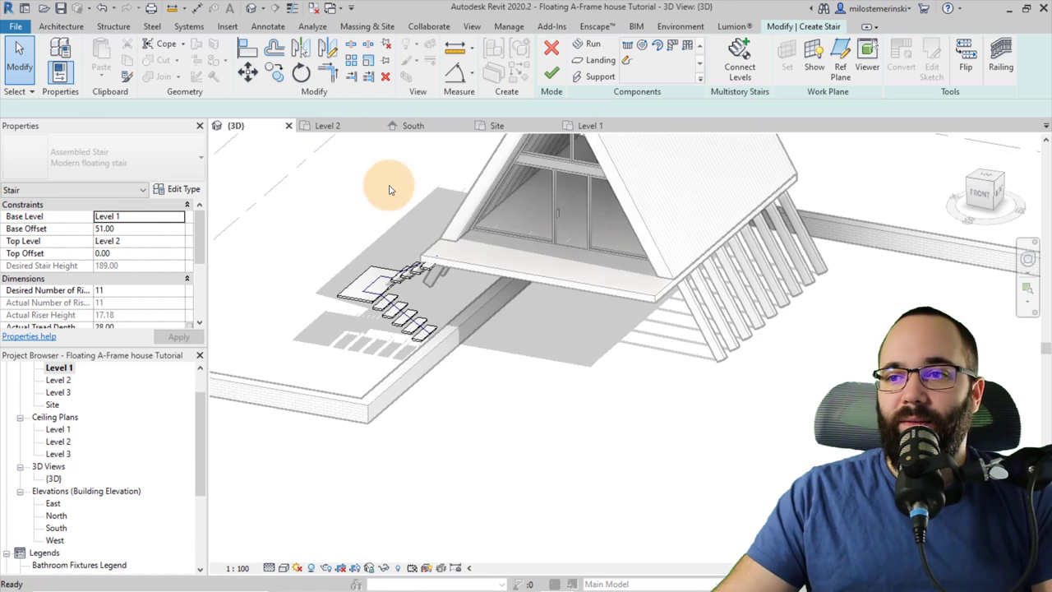
middle_click_drag(587, 340, 423, 352, "shift")
left_click(551, 76)
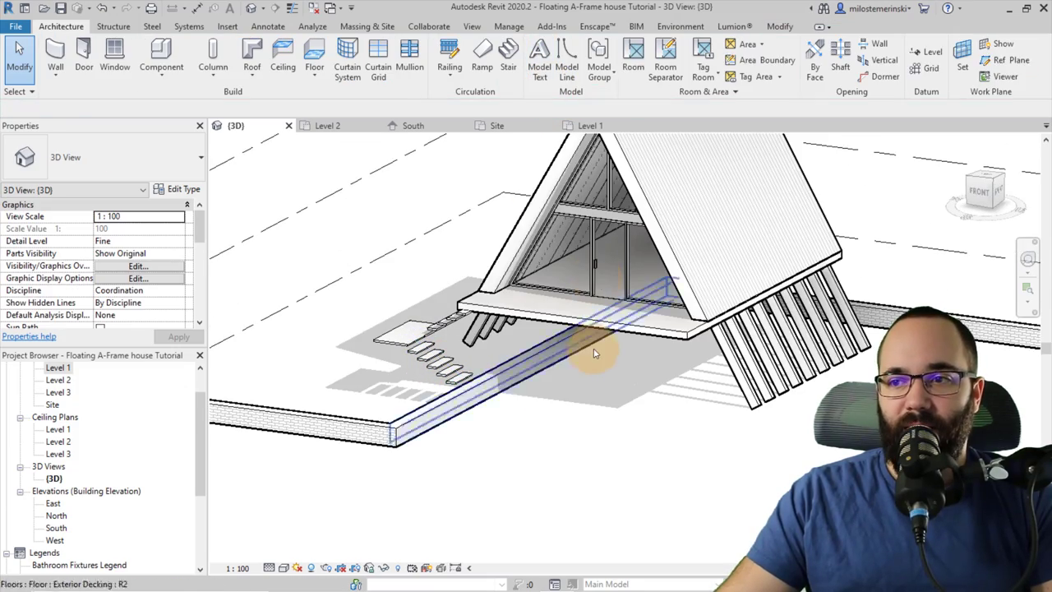
middle_click_drag(594, 345, 465, 418, "shift")
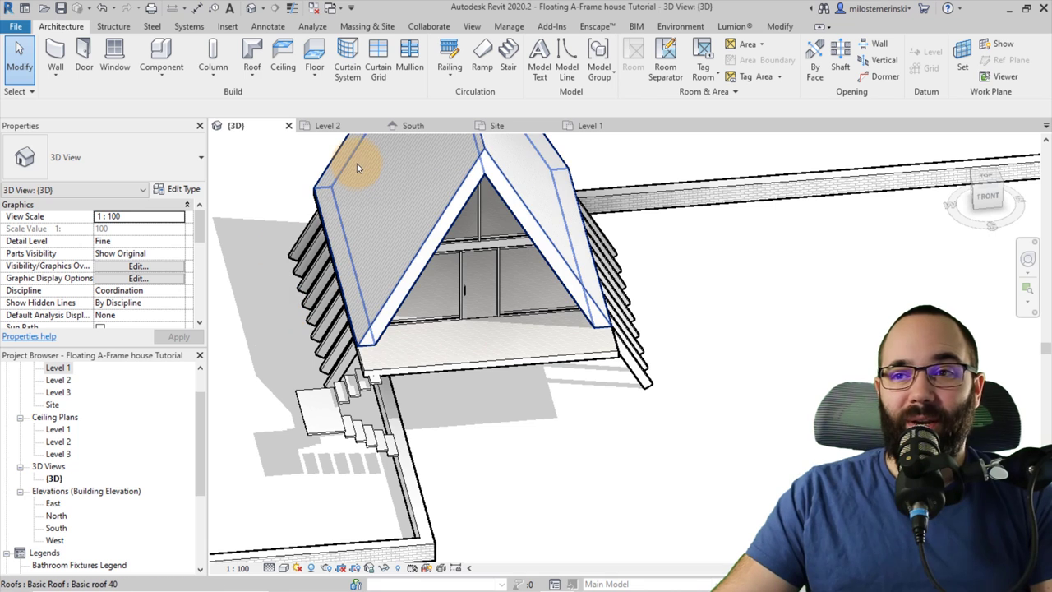
In the Level 1 plan, start an Interior Wall up to Level 2 with top offset 90 and location line Finish Face: Exterior.
left_click(591, 126)
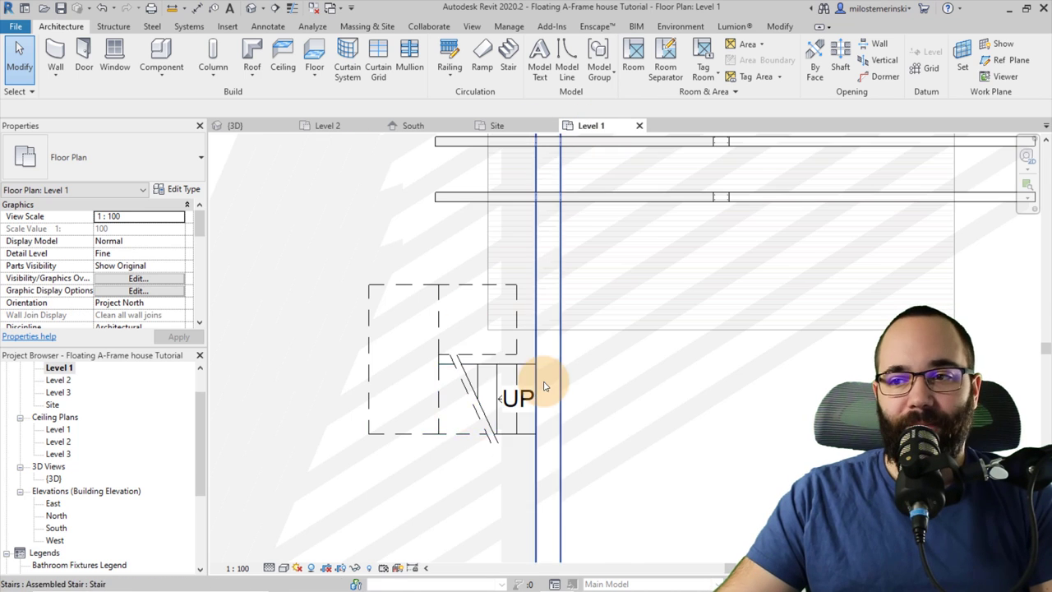
key("w")
key("a")
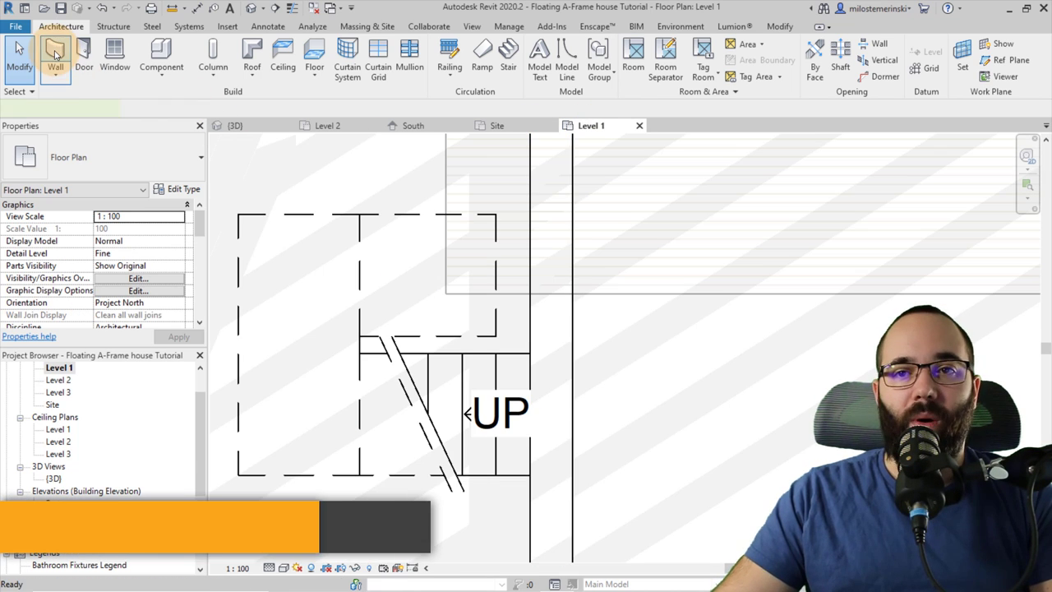
left_click(95, 163)
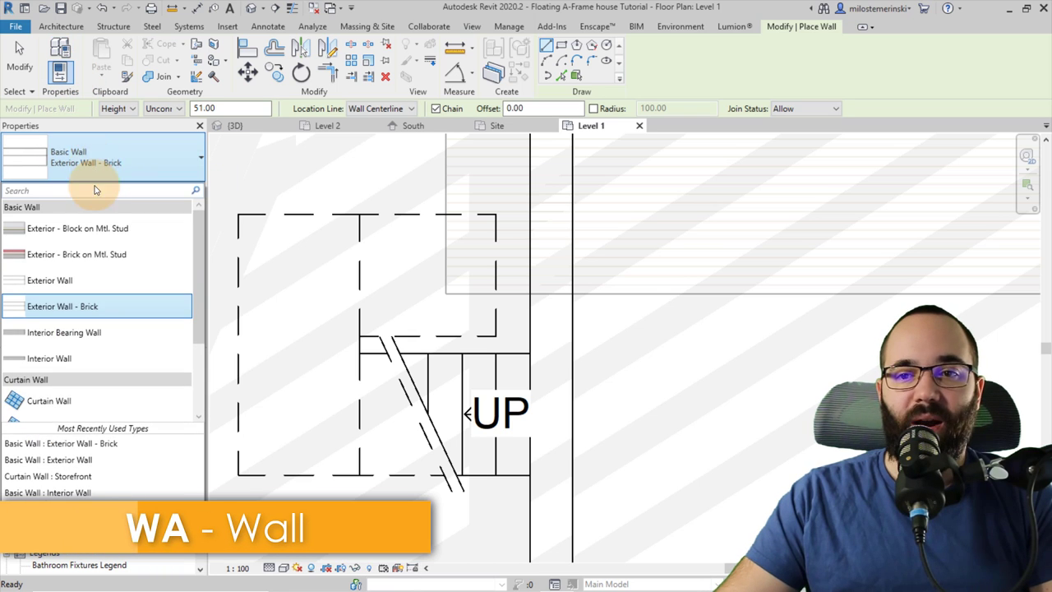
left_click(67, 332)
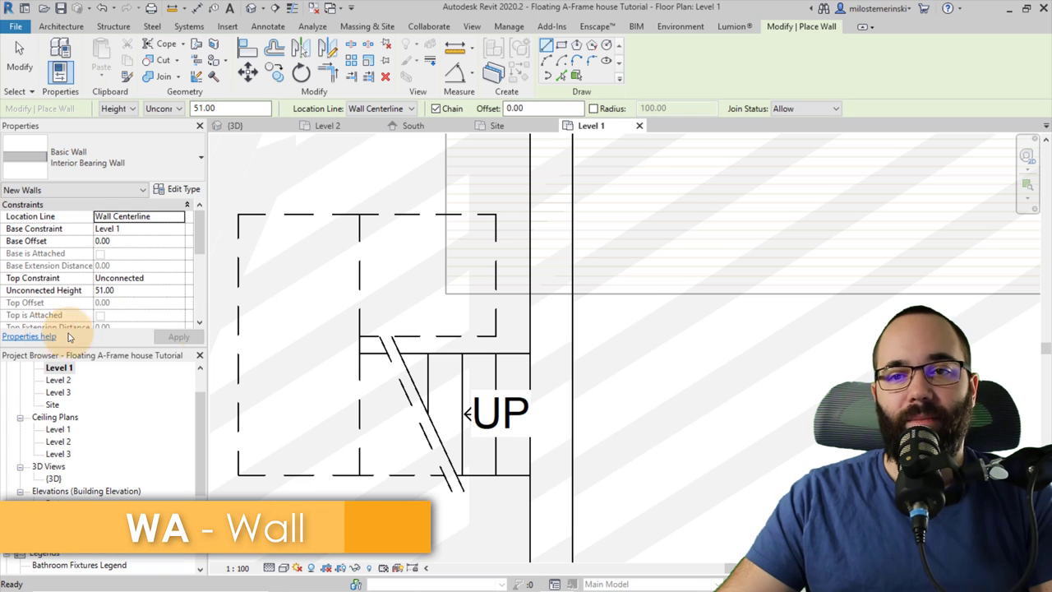
left_click(138, 165)
left_click(34, 358)
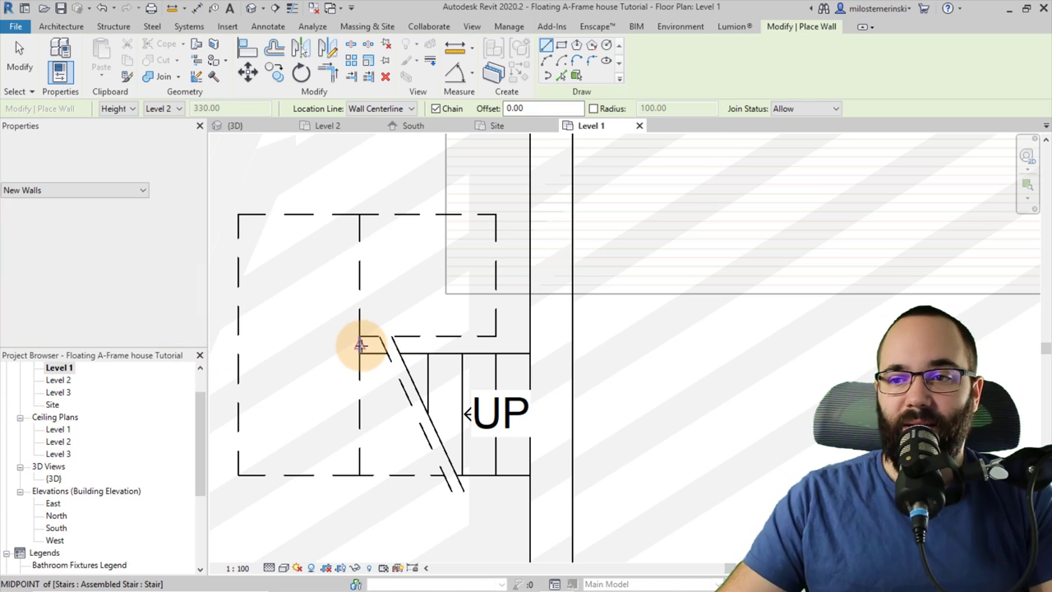
left_click(363, 110)
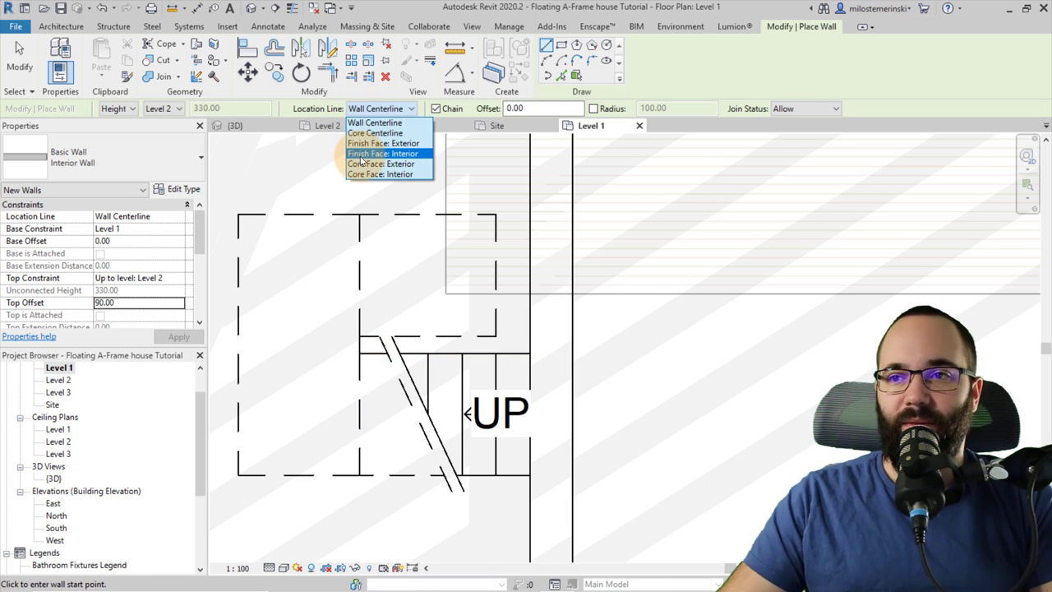
left_click(376, 143)
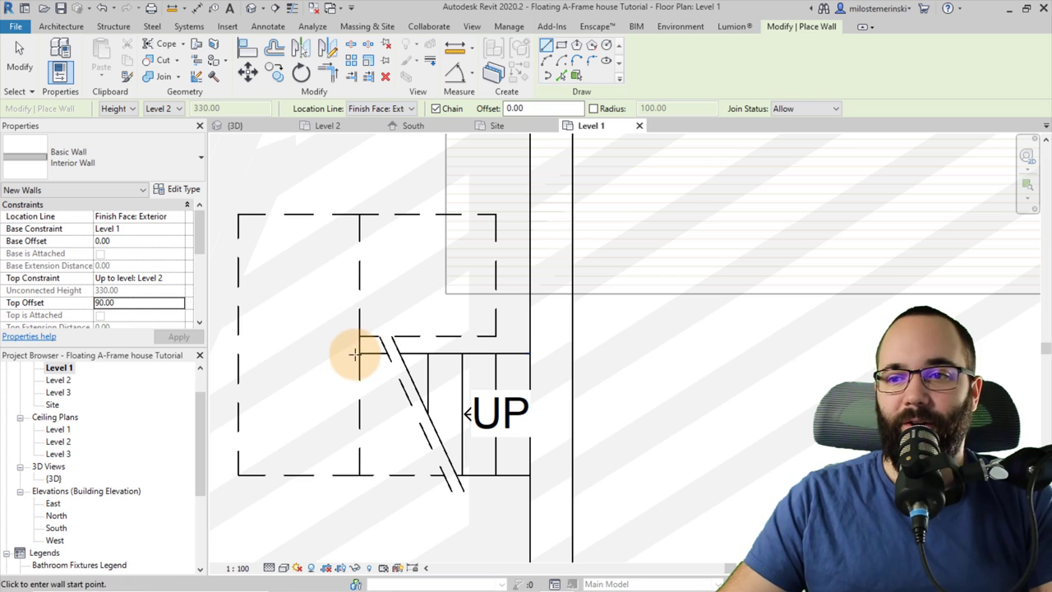
Draw the wall in the gap between the two stair runs, along the full inner edge of the lower run.
left_click_drag(359, 355, 525, 355)
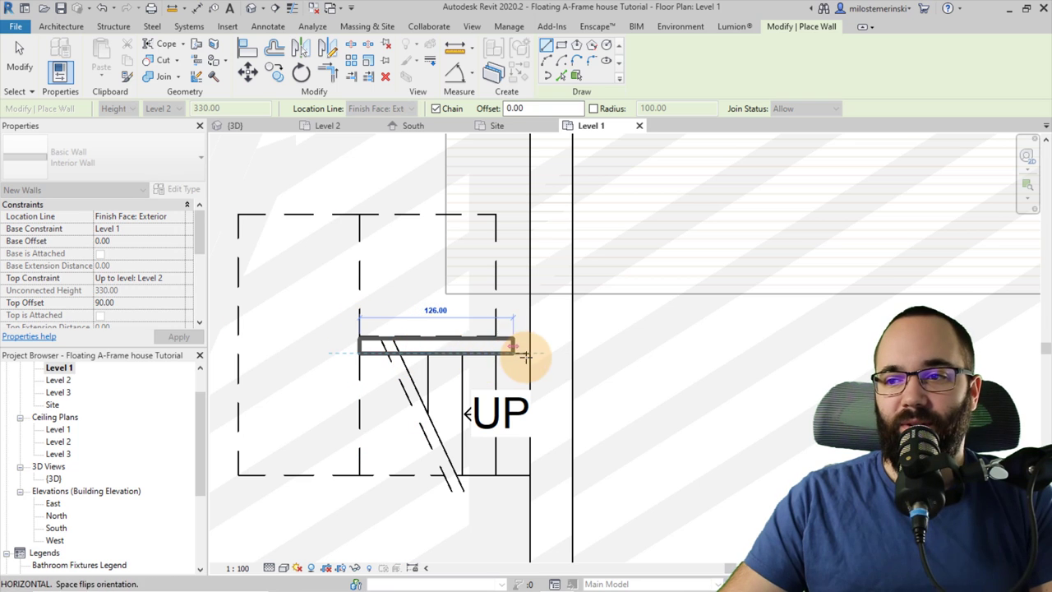
left_click(530, 354)
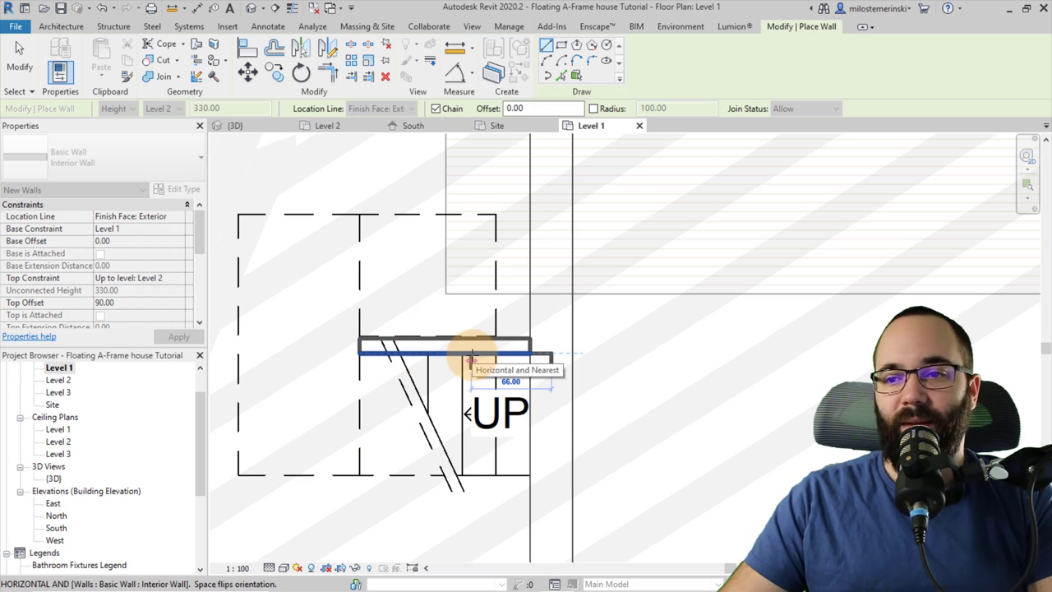
key("Escape")
key("Escape")
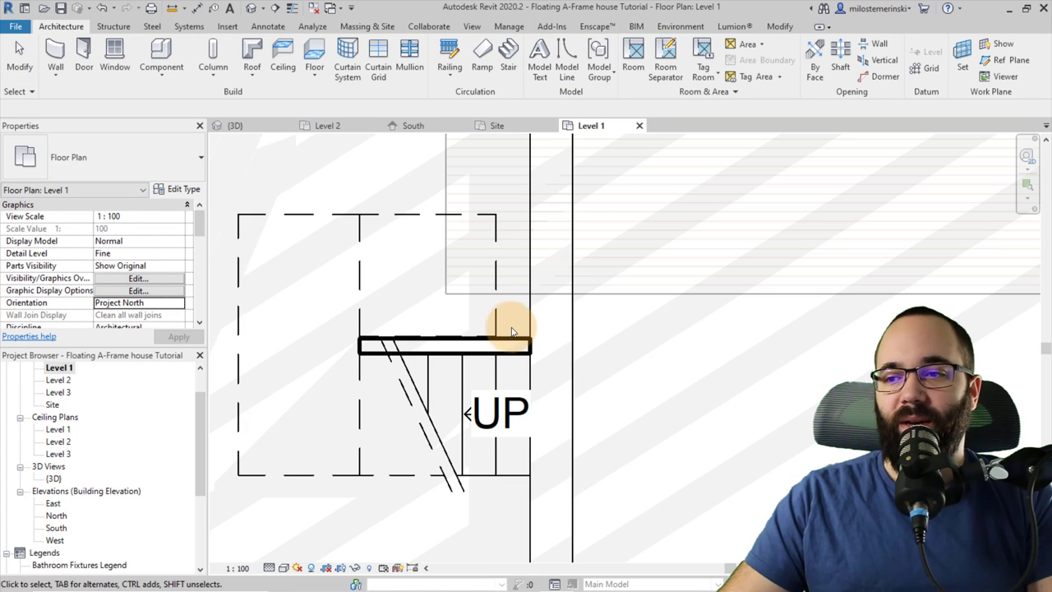
Edit the stair so the upper run sits flush against the face of the new middle wall, and finish the edit.
scroll(511, 331, "up", 2)
left_click(479, 329)
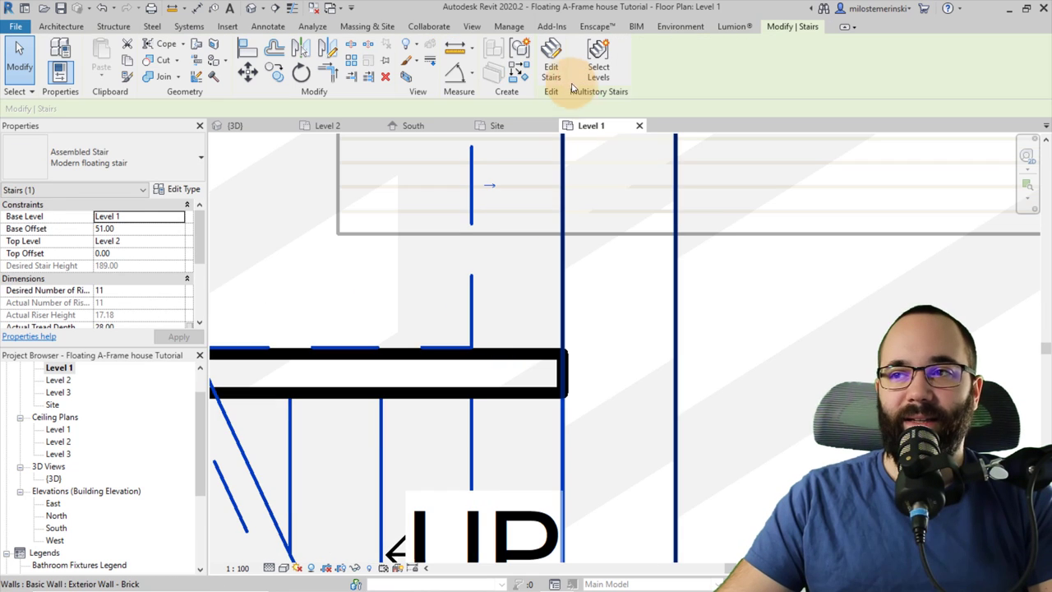
left_click(555, 74)
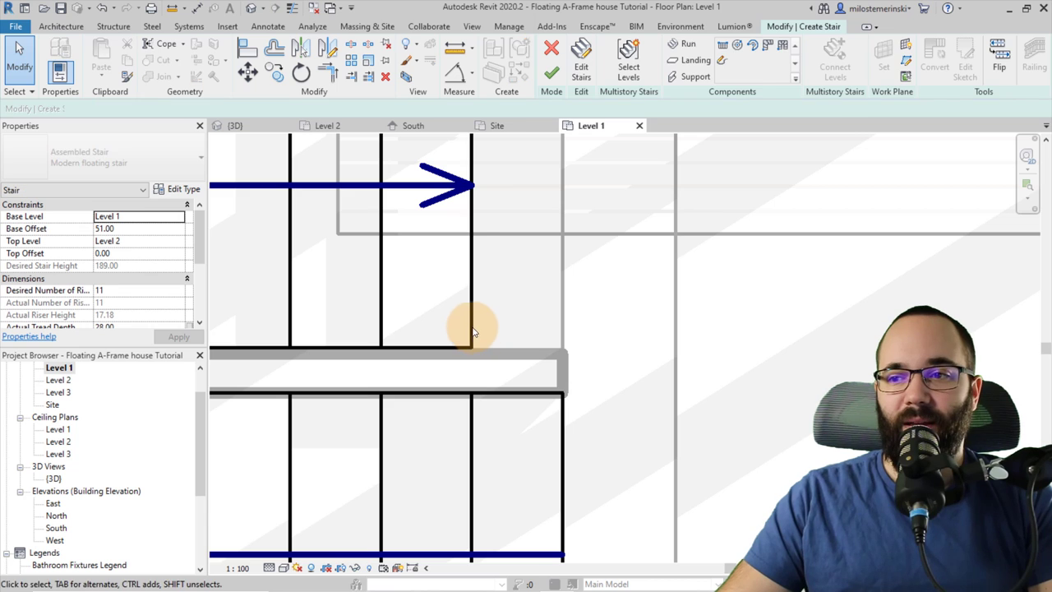
left_click(466, 349)
left_click_drag(466, 351, 469, 328)
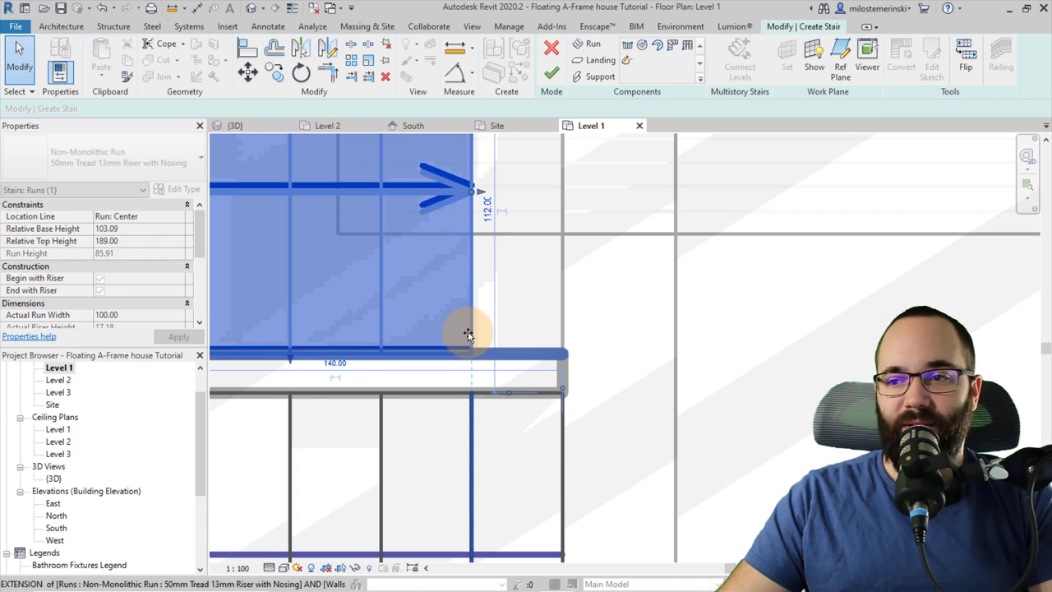
scroll(493, 328, "down", 2)
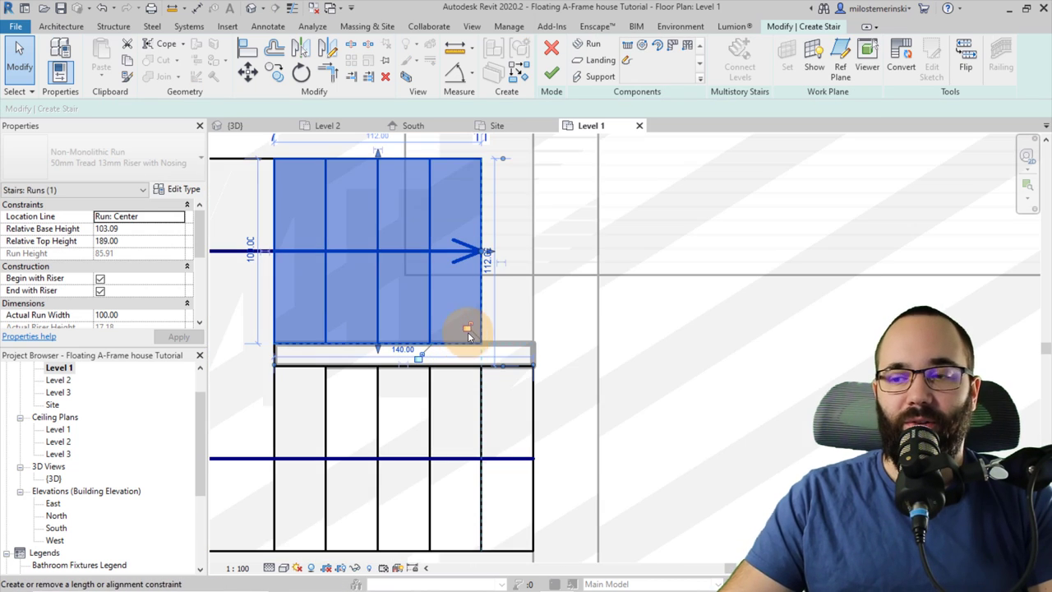
left_click(519, 313)
scroll(510, 328, "down", 2)
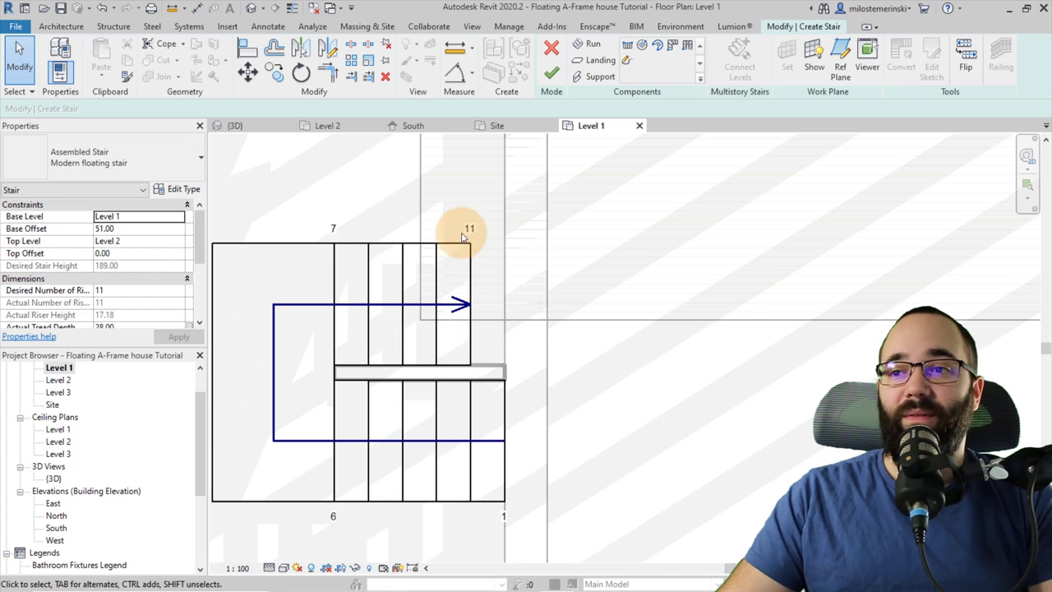
left_click(551, 74)
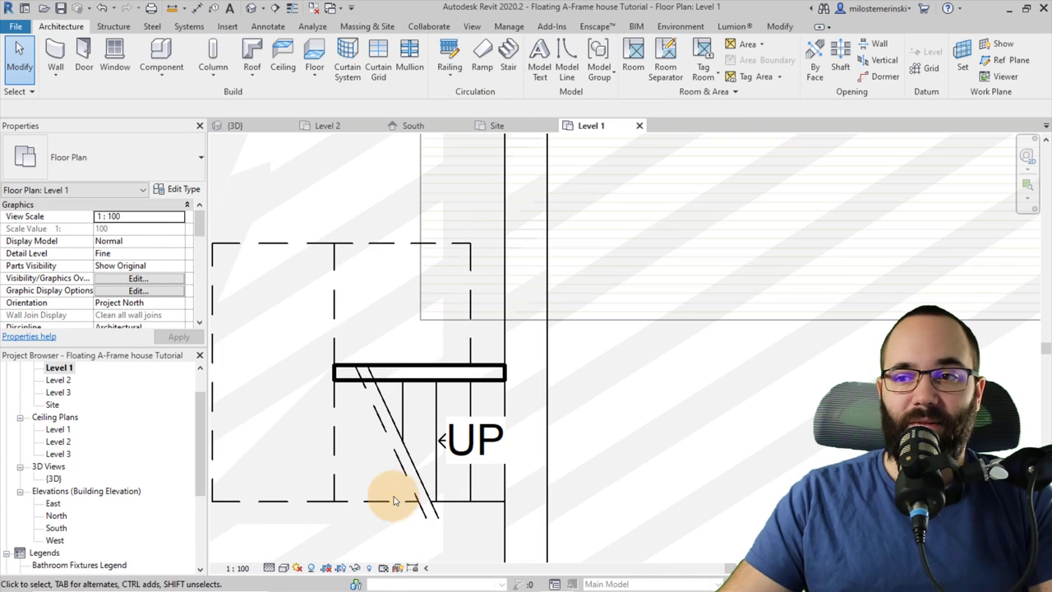
Move the floating stair and its middle wall together so the wall's end corner meets the front edge line of the deck.
scroll(493, 361, "down", 1)
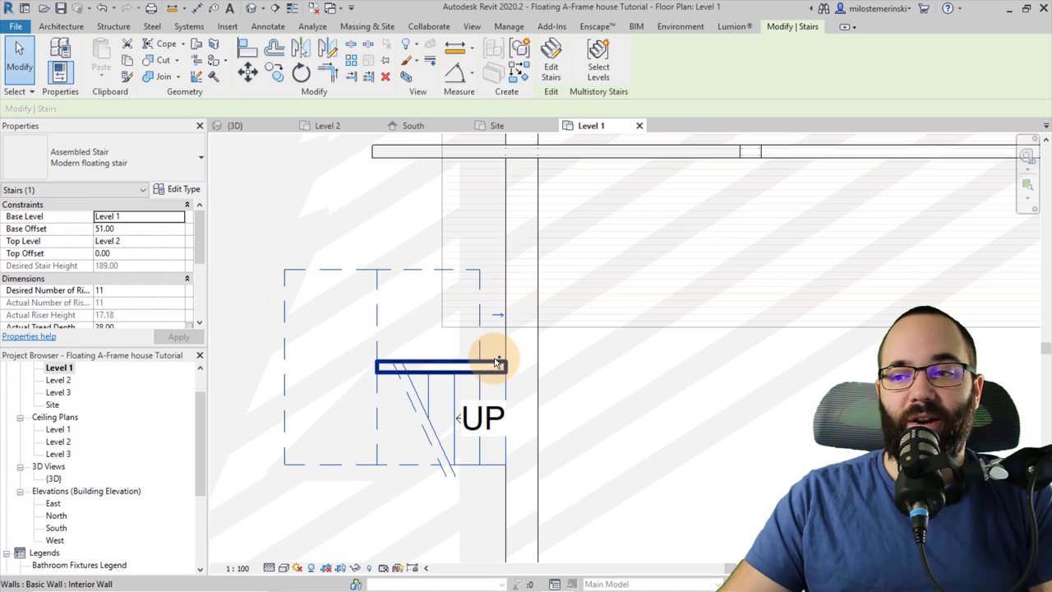
left_click(494, 362, "ctrl")
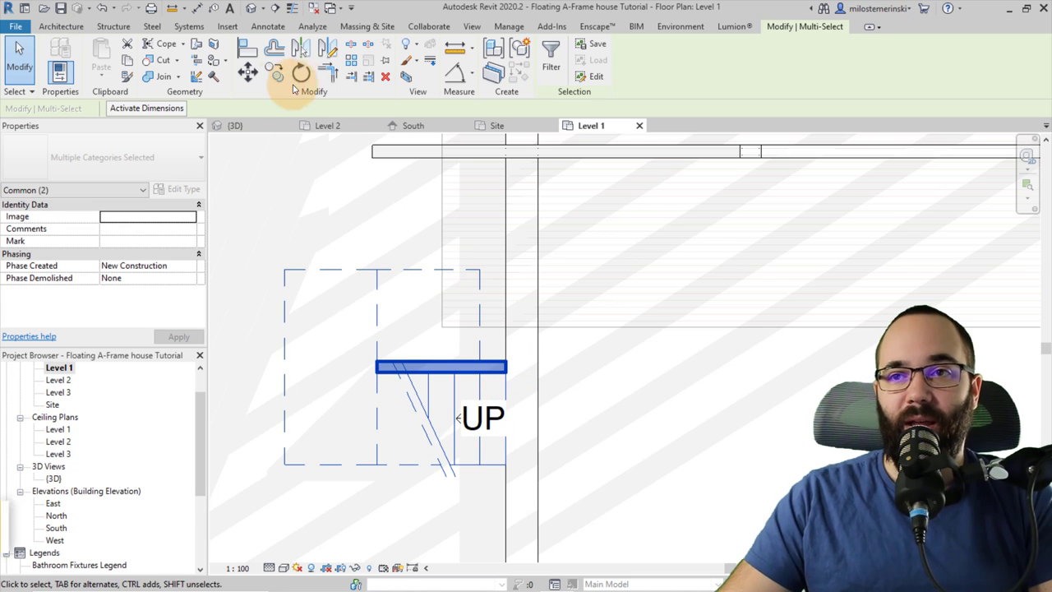
left_click(247, 71)
key("m")
key("v")
scroll(518, 370, "up", 4)
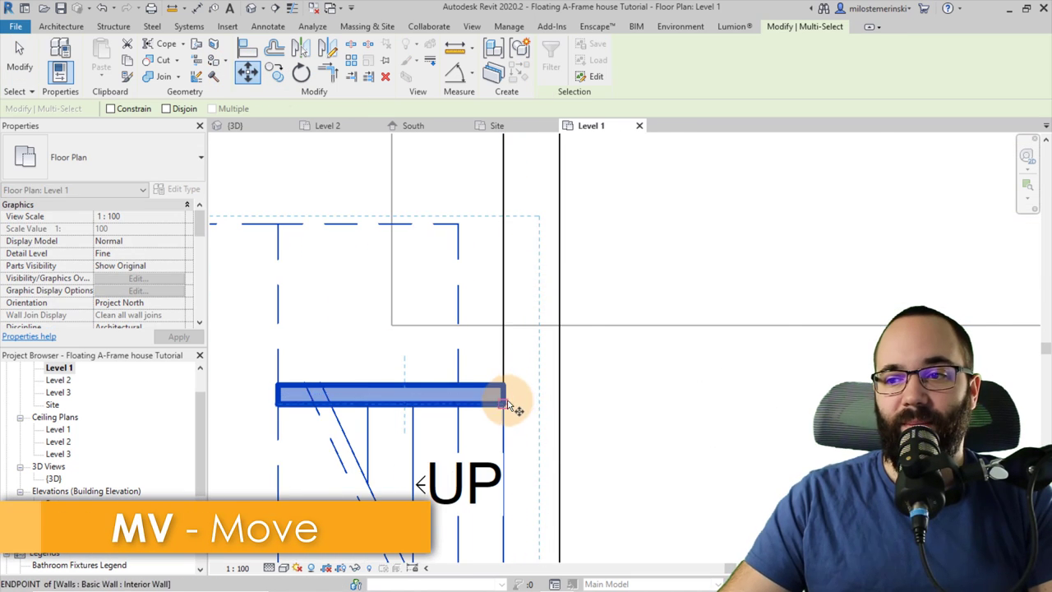
left_click(503, 400)
left_click(505, 325)
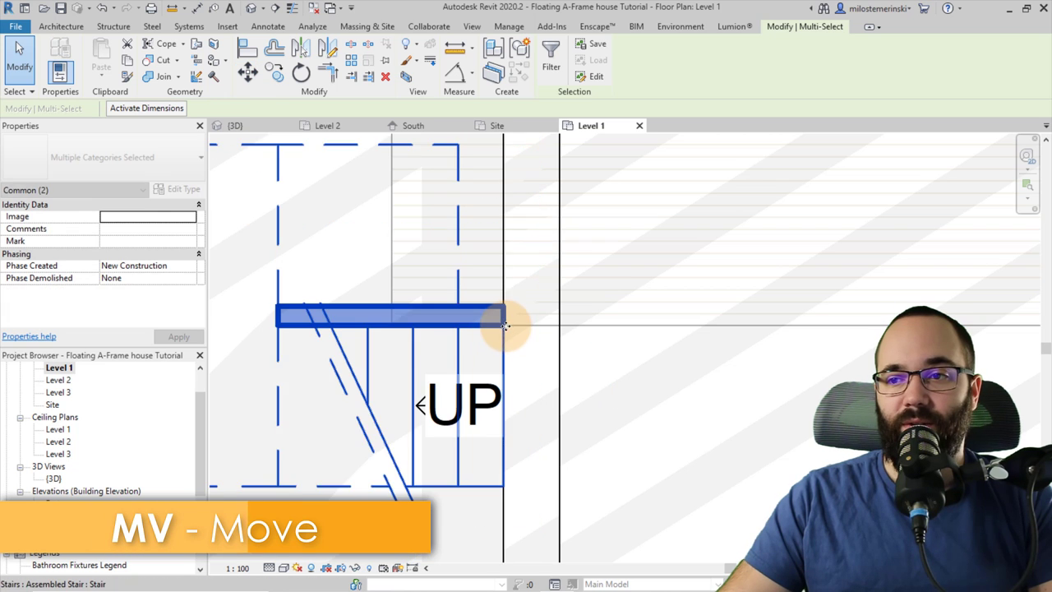
scroll(499, 317, "down", 3)
middle_click_drag(434, 364, 412, 387)
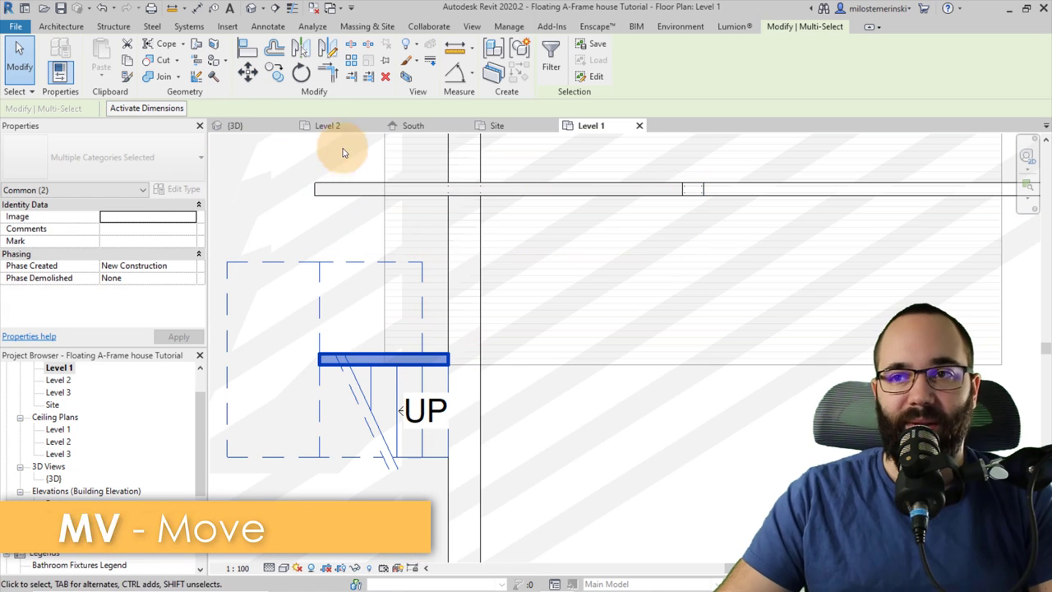
In the 3D view, join the geometry of the middle stair wall and the deck floor.
left_click(247, 125)
middle_click_drag(473, 413, 376, 434, "shift")
left_click(435, 481)
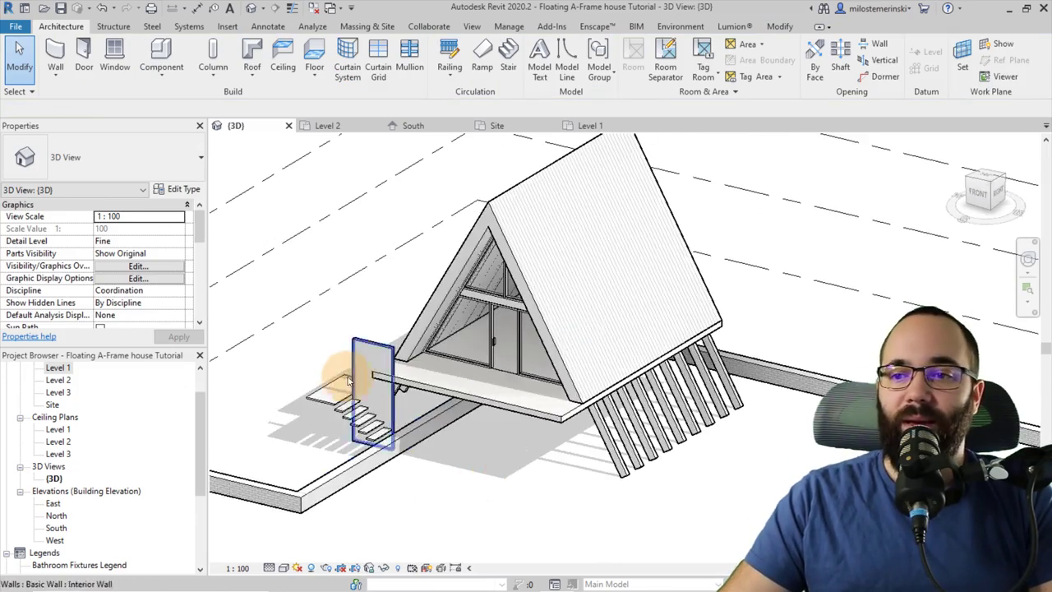
scroll(375, 434, "up", 3)
middle_click_drag(517, 482, 544, 571, "shift")
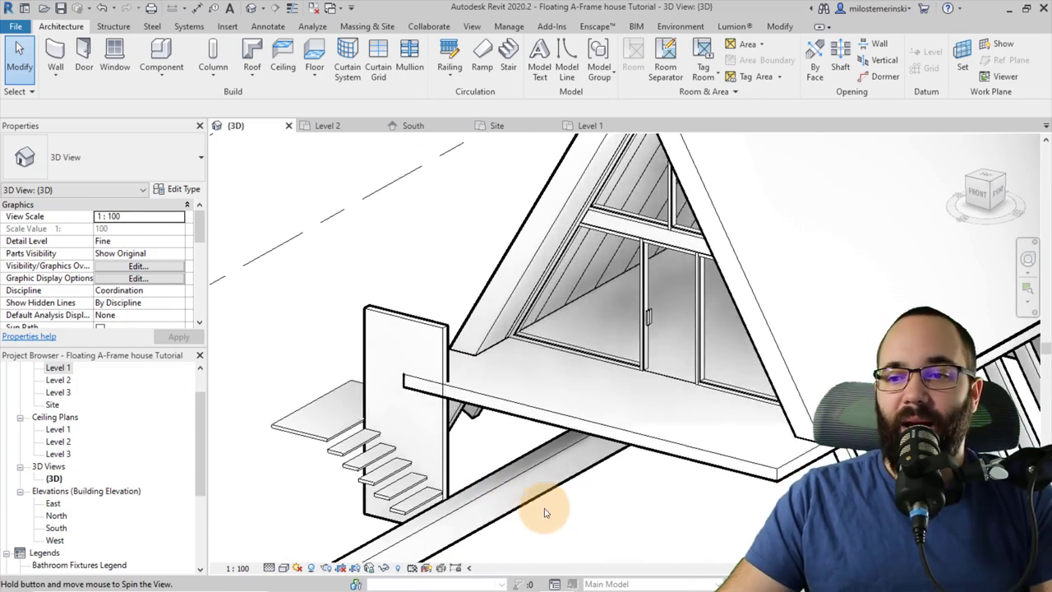
left_click(787, 33)
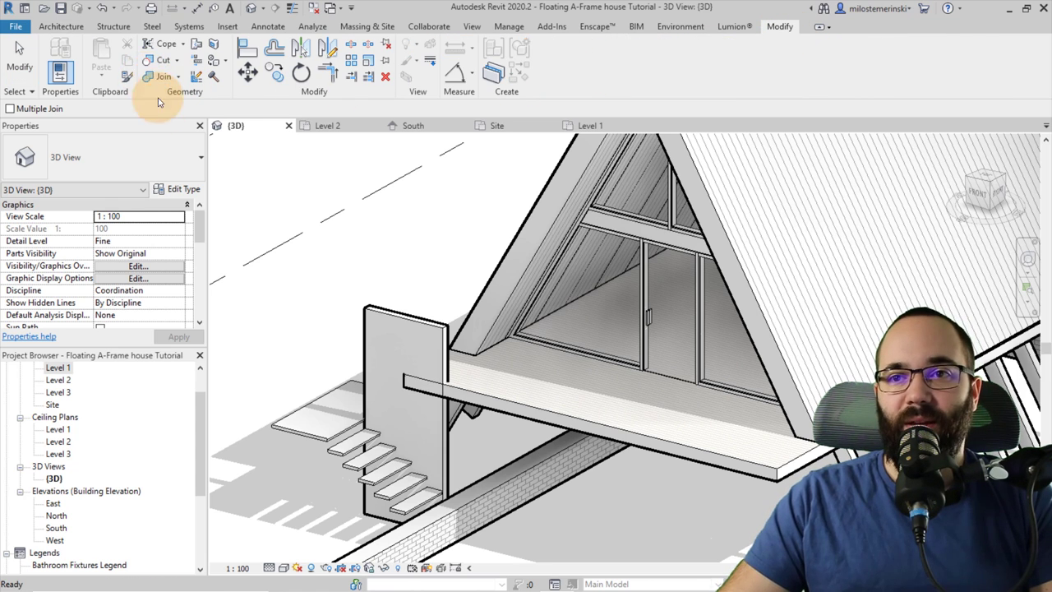
left_click(149, 78)
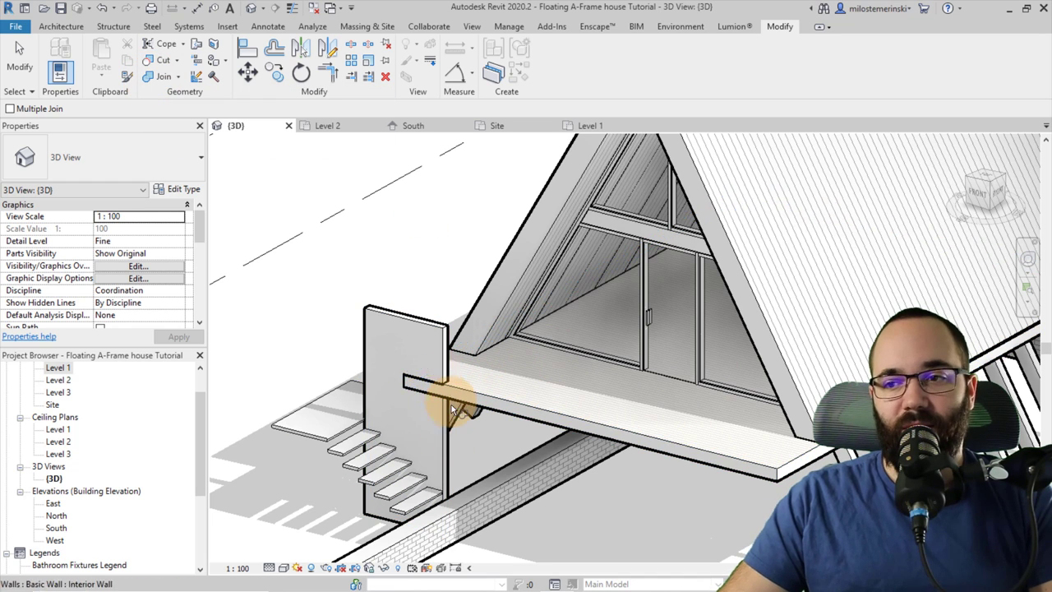
Switch the join order of the deck and the middle stair wall so the wall cuts through the deck.
left_click(177, 76)
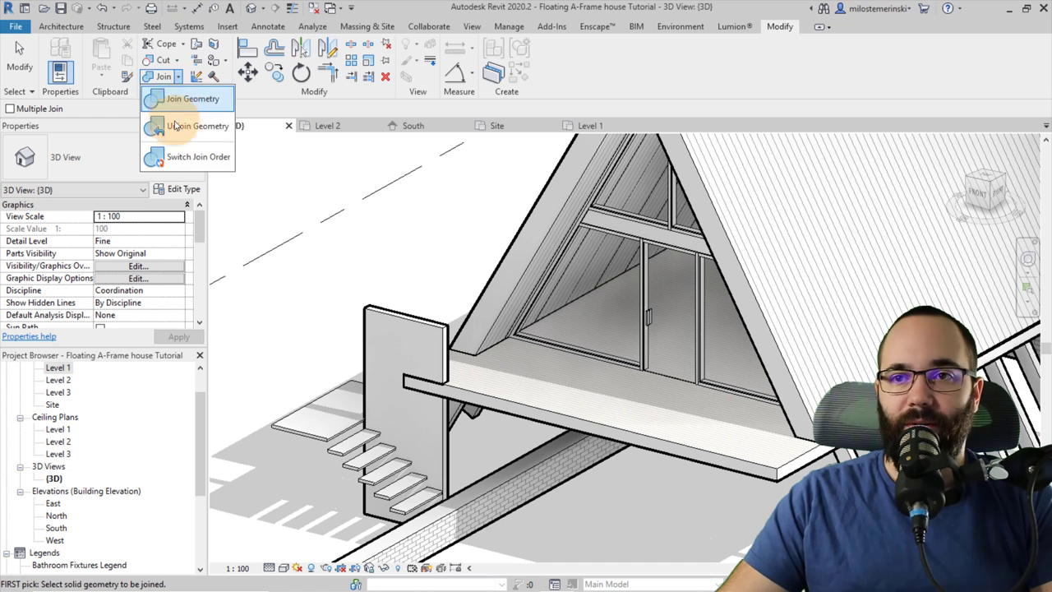
left_click(176, 158)
left_click(451, 386)
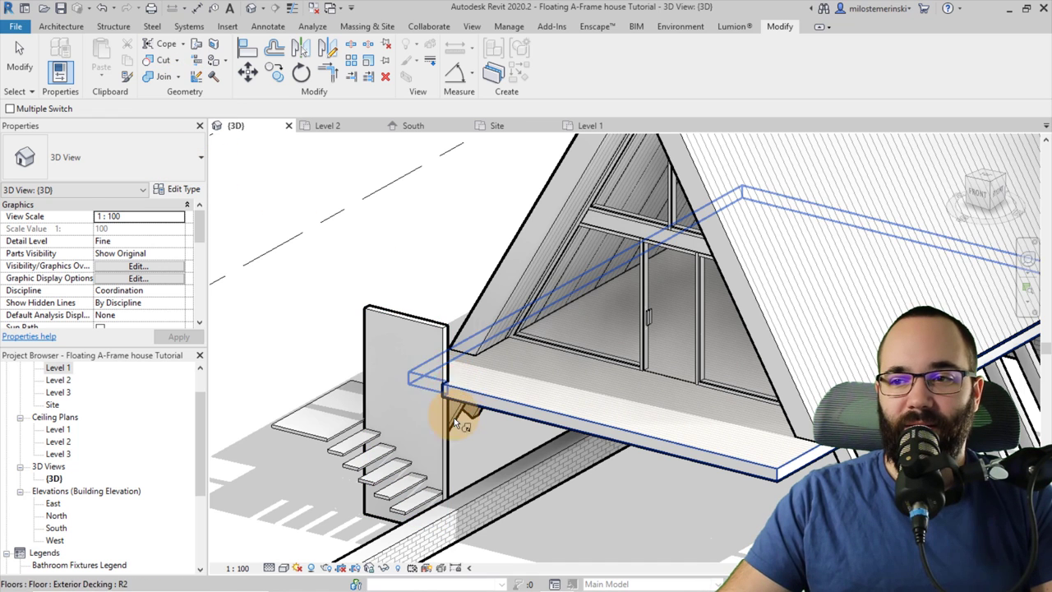
left_click(465, 393)
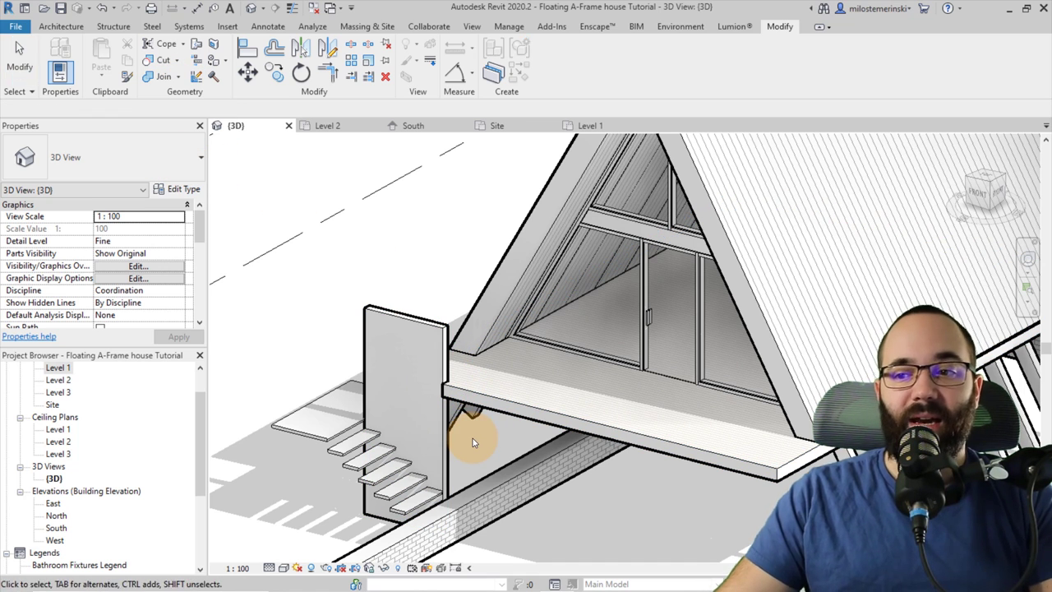
key("Escape")
middle_click_drag(472, 442, 464, 411, "shift")
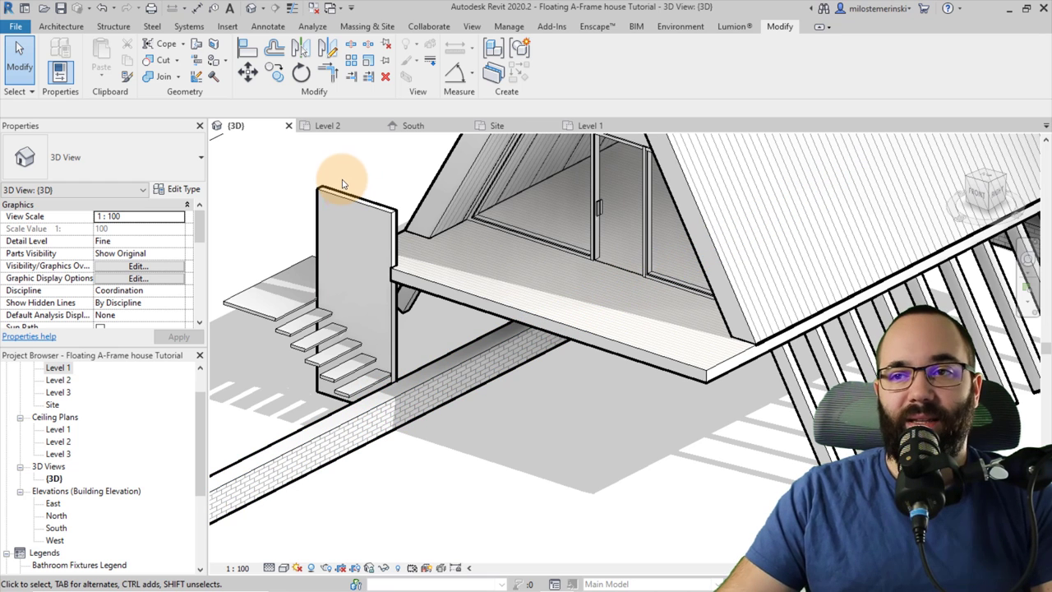
In the Level 1 plan, start a new stair of the Cast-In-Place type Monolithic Stair.
left_click(590, 126)
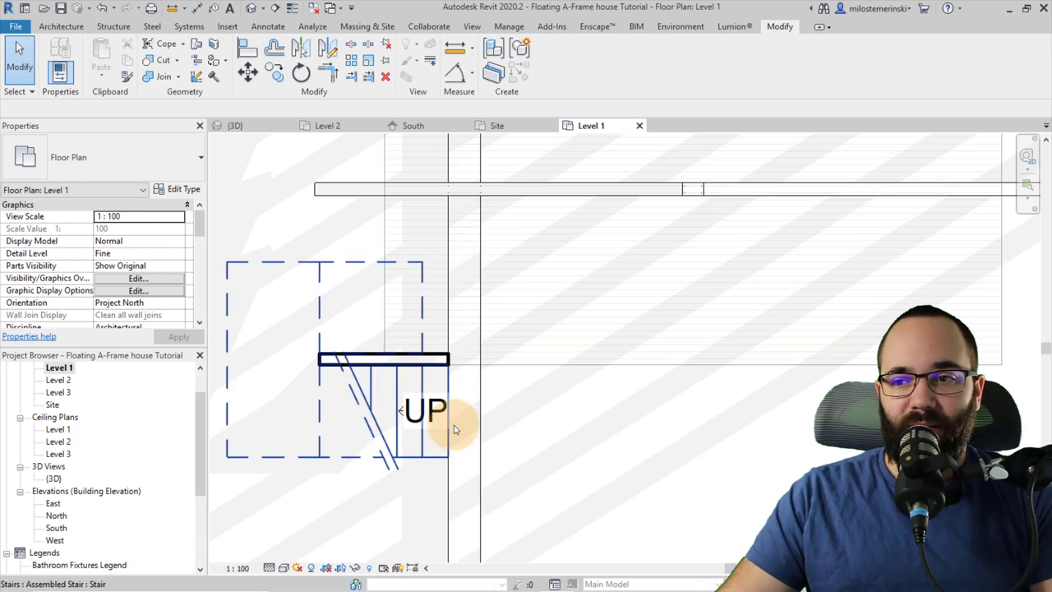
middle_click_drag(457, 427, 429, 410)
left_click(70, 26)
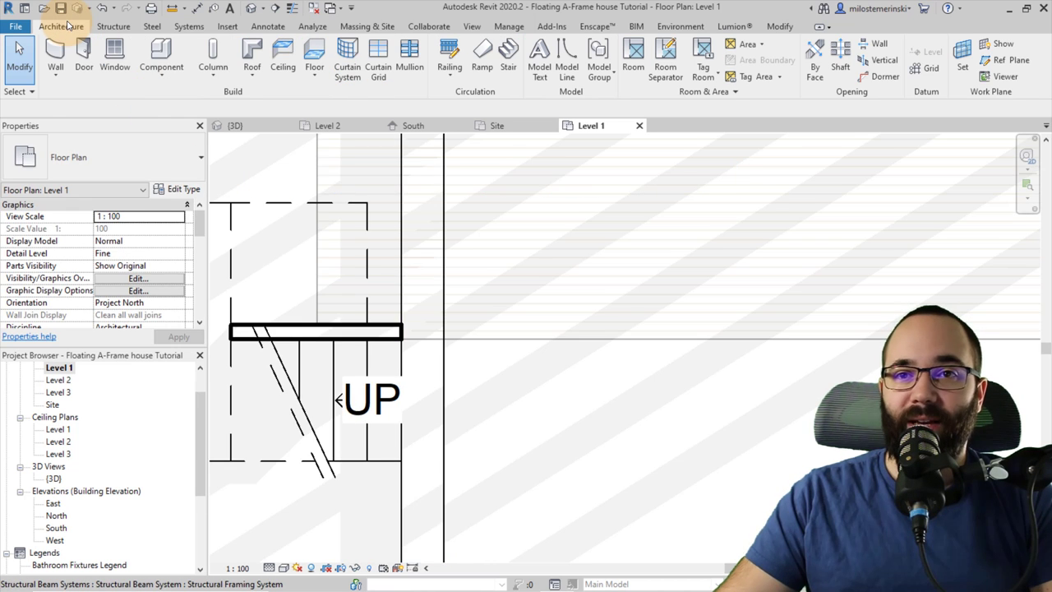
left_click(507, 57)
left_click(86, 164)
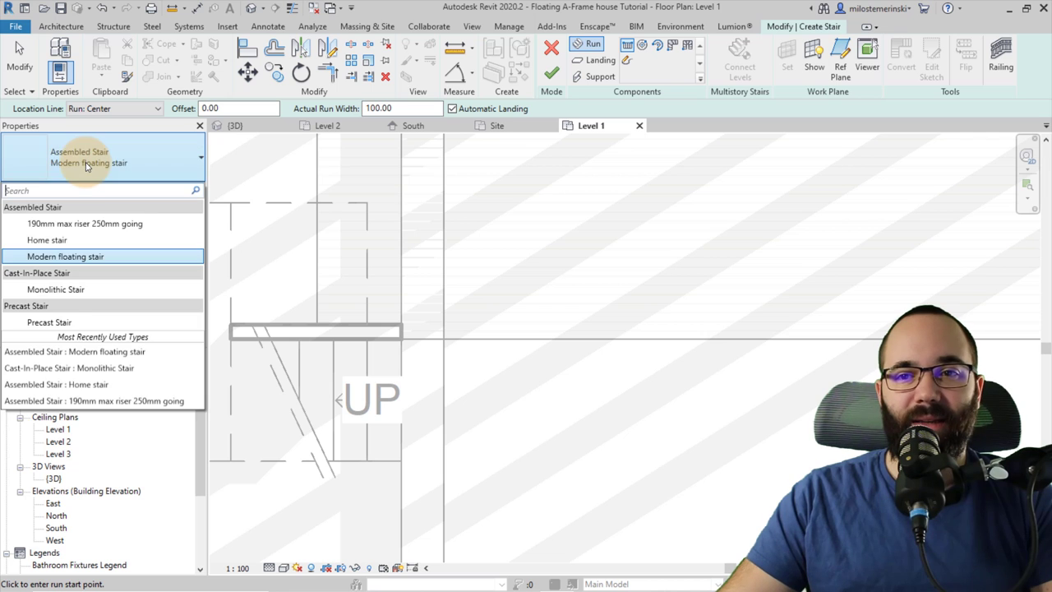
left_click(59, 292)
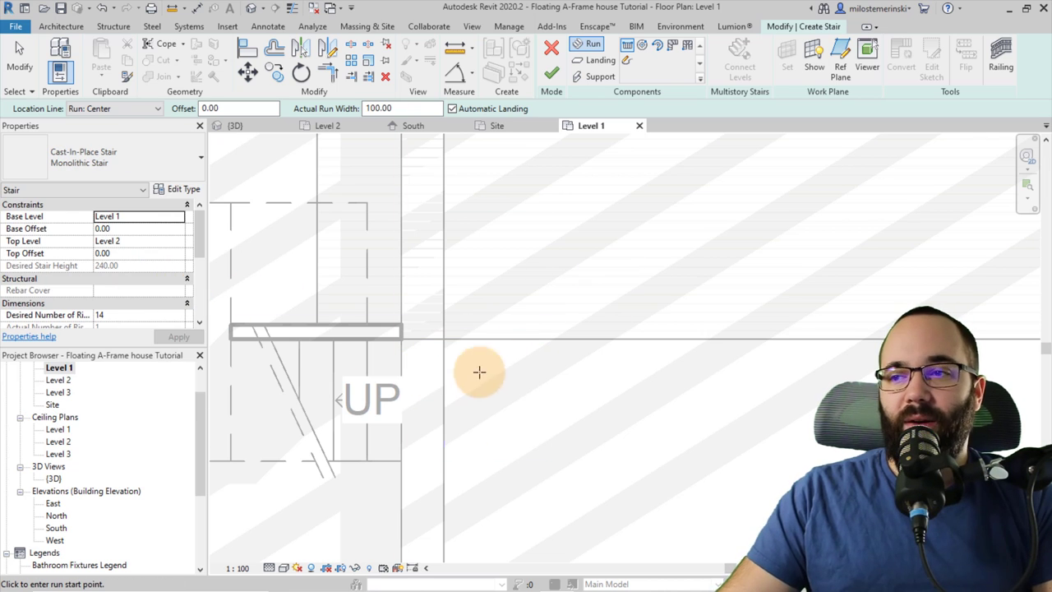
Leave the new stair's railing at None, and set its Top Level to None and its desired height to 51.
scroll(402, 374, "down", 1)
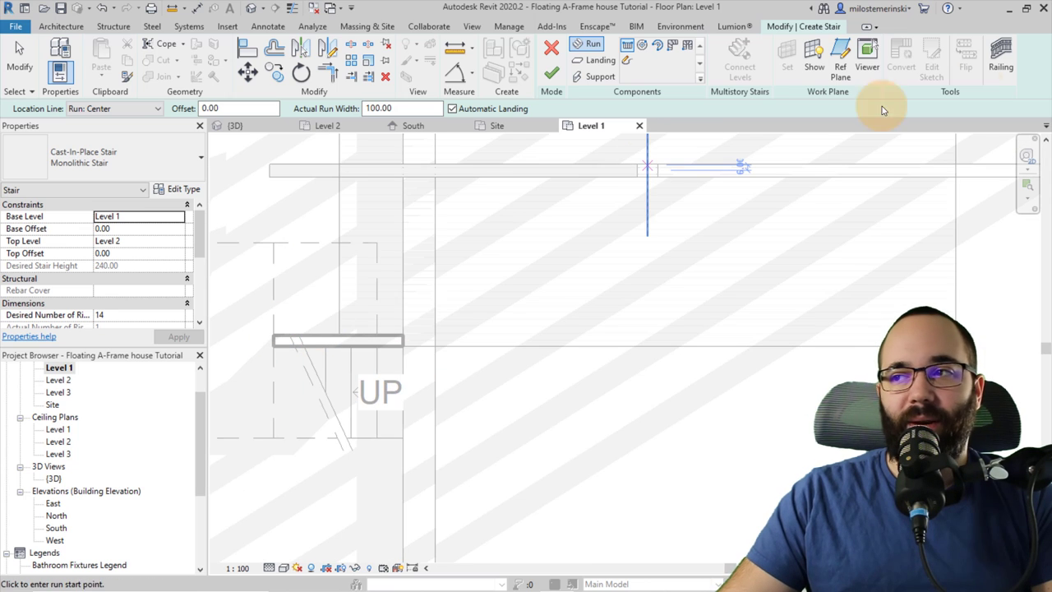
left_click(1001, 67)
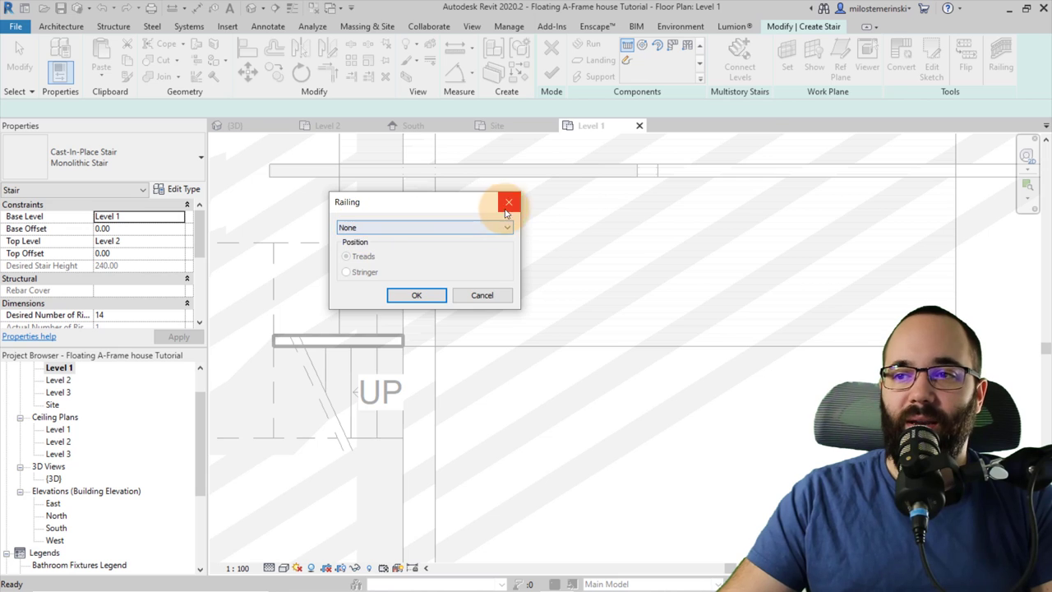
left_click(432, 228)
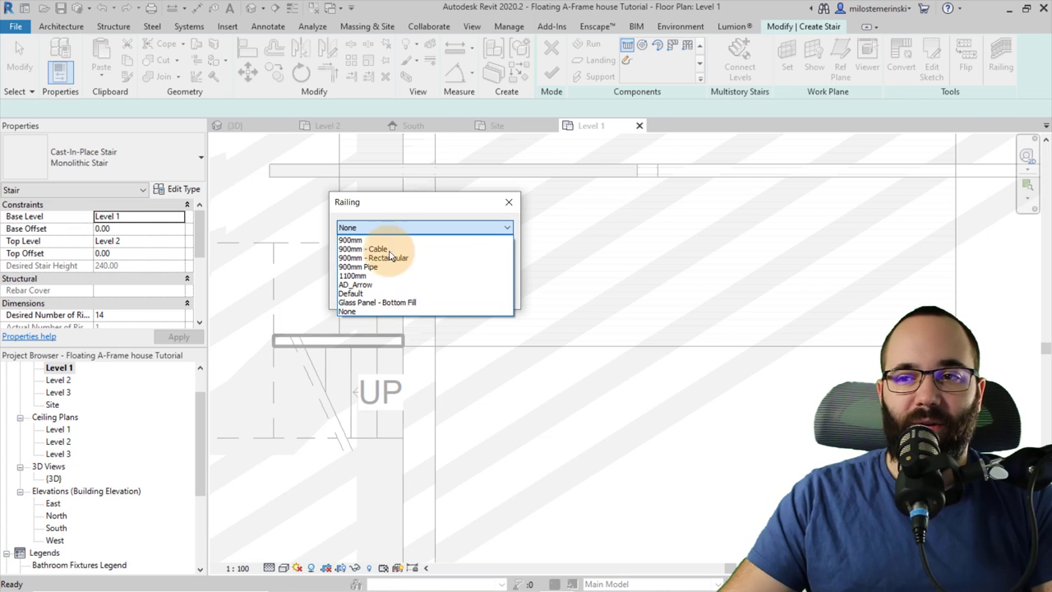
left_click(510, 201)
left_click(510, 201)
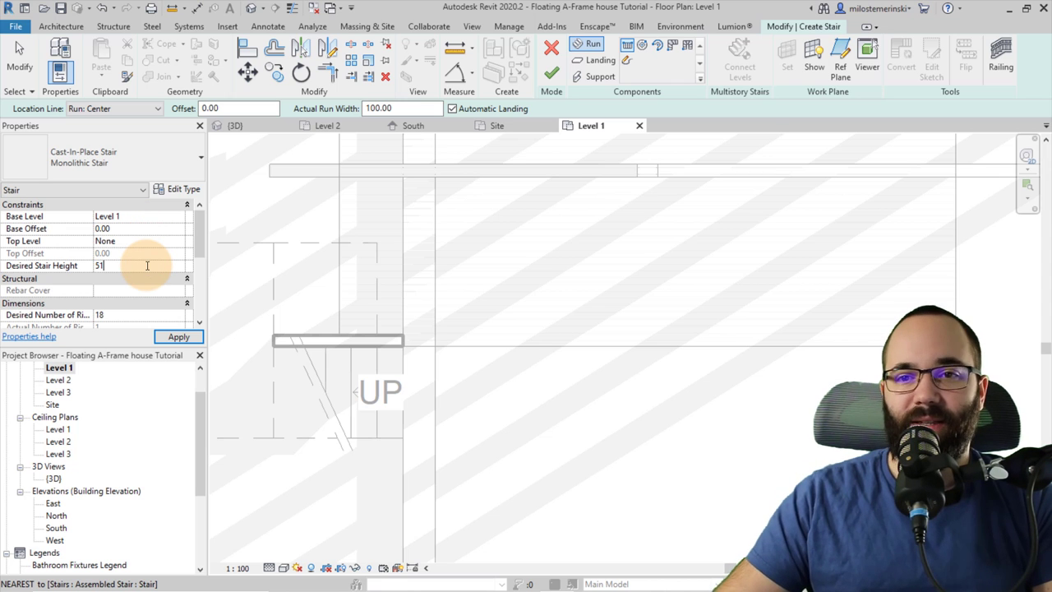
left_click(164, 343)
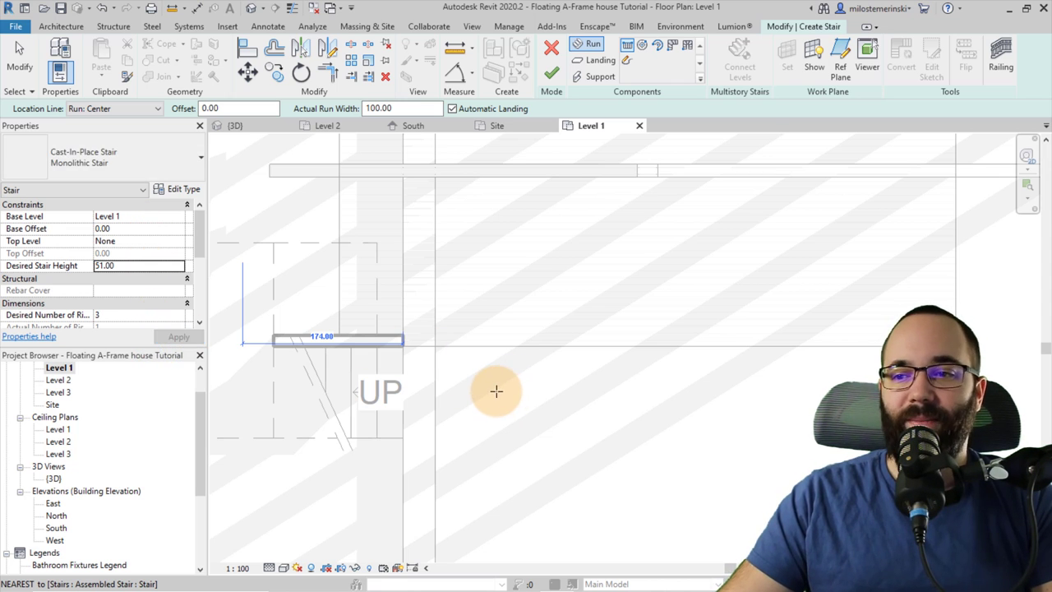
Draw the three-riser run flush against the low wall's outer face, in line with the floating stair's lower run, and finish the stair.
left_click(478, 391)
left_click(457, 392)
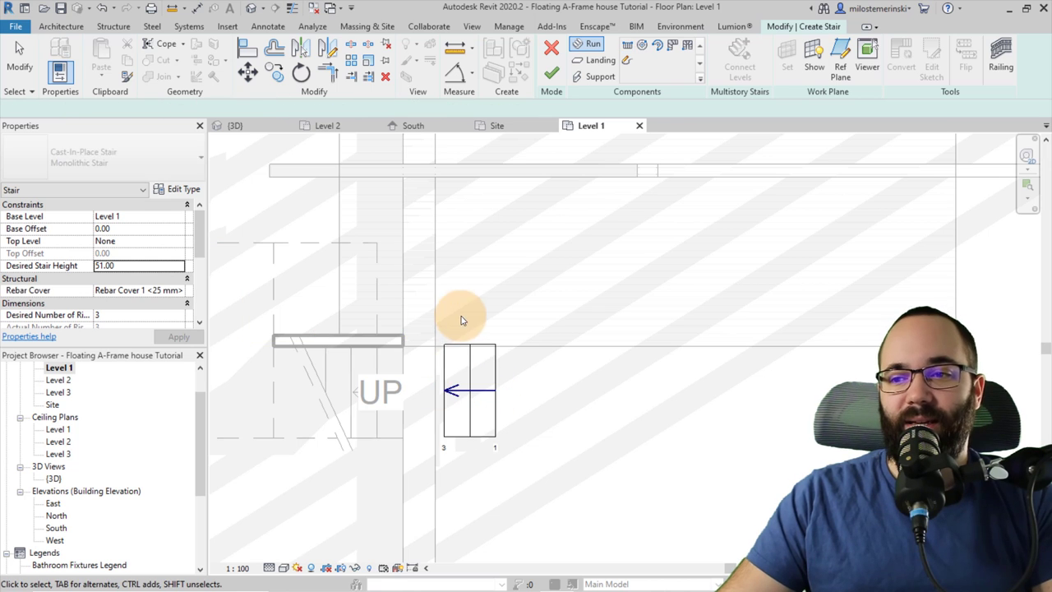
scroll(430, 394, "up", 2)
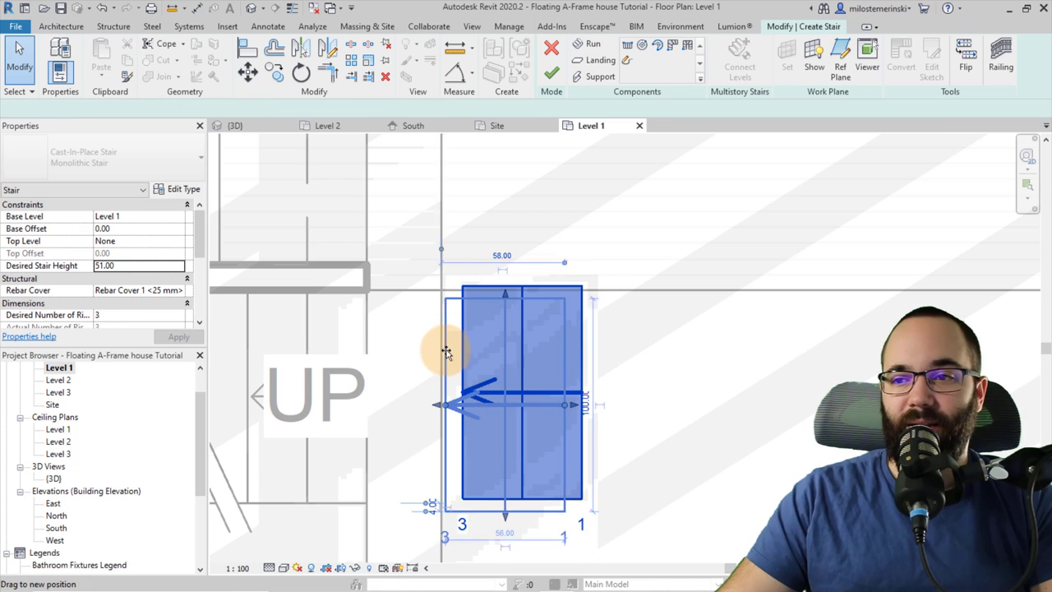
left_click_drag(463, 418, 441, 422)
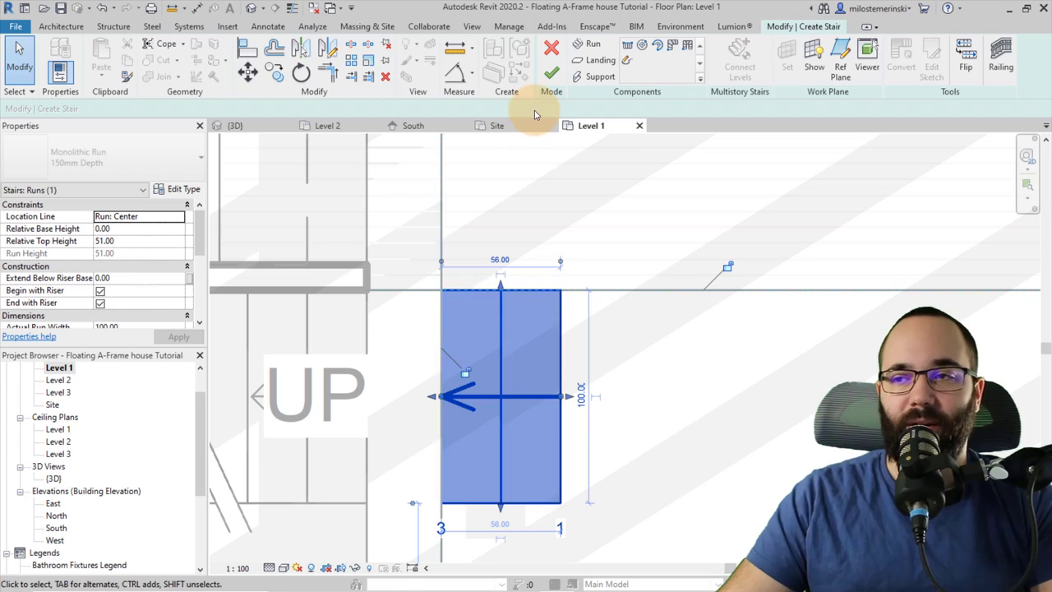
left_click(552, 76)
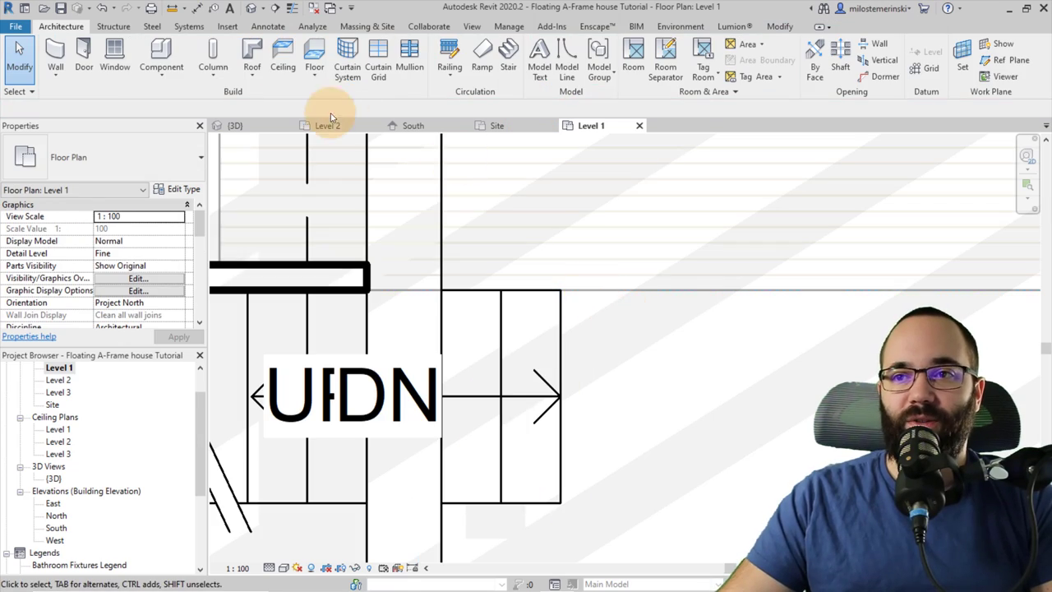
Examine in the 3D view how the monolithic steps, low wall, floating stair and deck relate to each other.
left_click(238, 125)
middle_click_drag(509, 343, 435, 446, "shift")
scroll(424, 445, "up", 3)
scroll(425, 413, "down", 5)
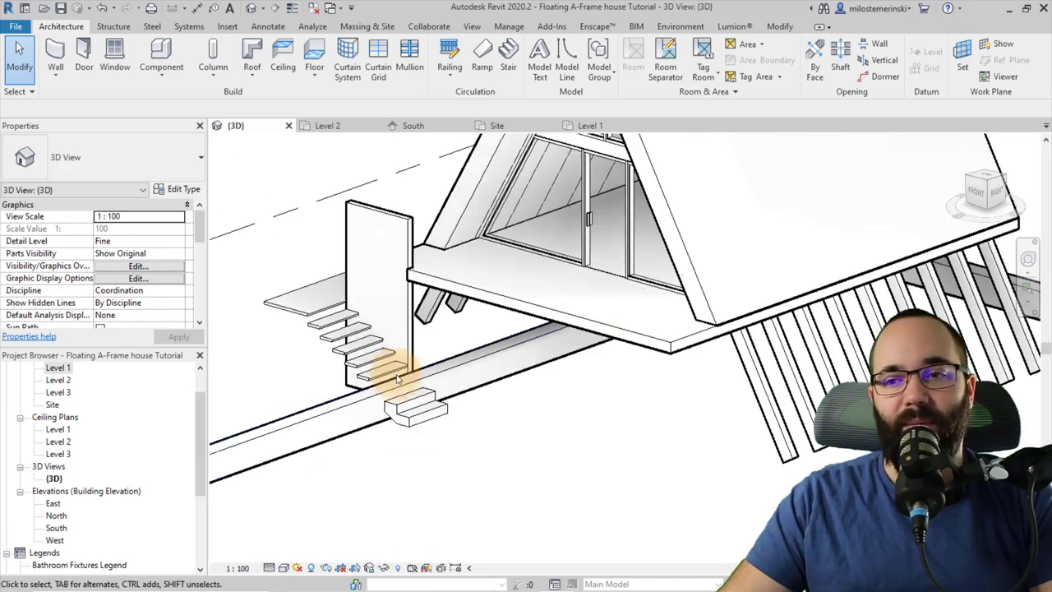
scroll(449, 292, "up", 4)
middle_click_drag(450, 292, 560, 405, "shift")
scroll(490, 376, "down", 4)
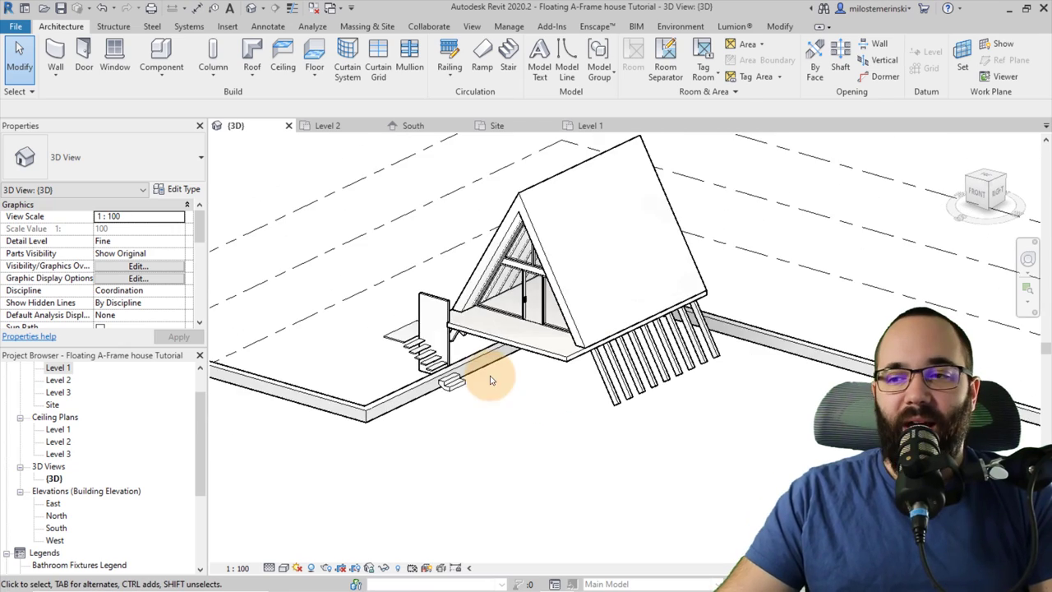
middle_click_drag(482, 376, 453, 431, "shift")
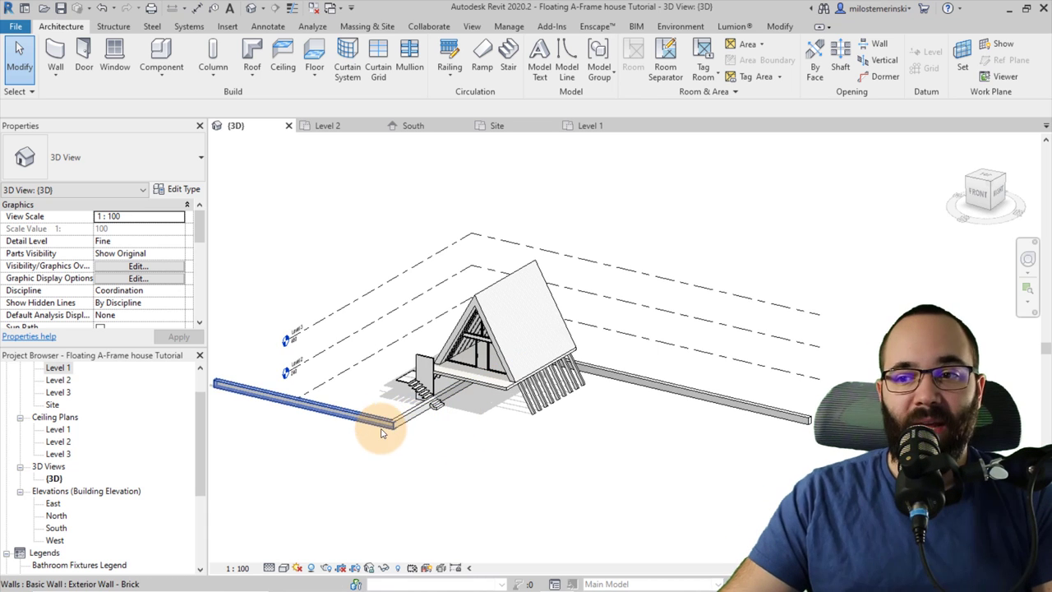
Shorten the long low brick wall behind the slanted beams to about 1540 by pulling in its free end.
left_click(781, 421)
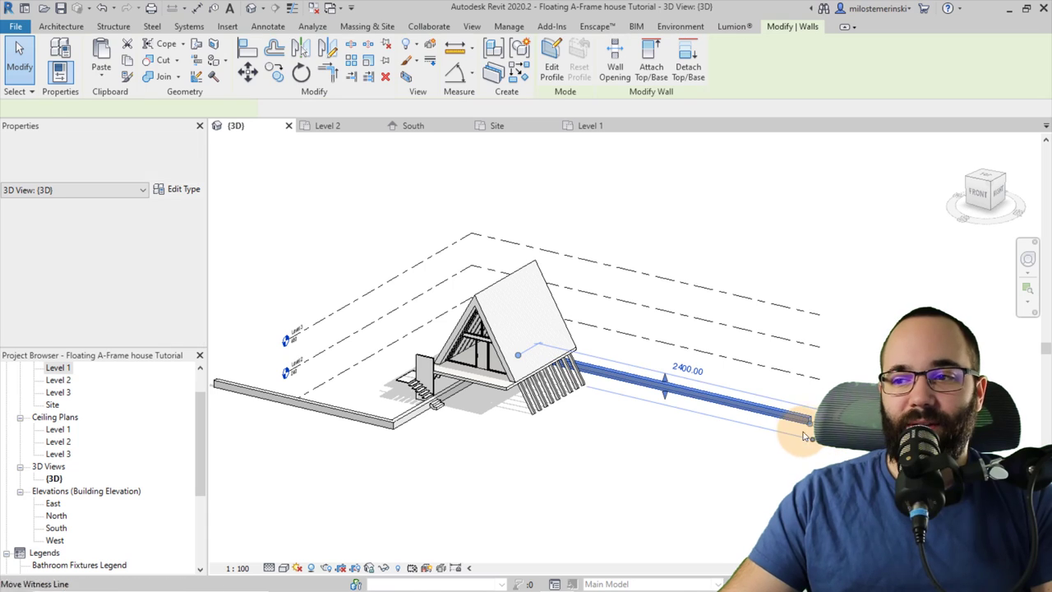
left_click(725, 403)
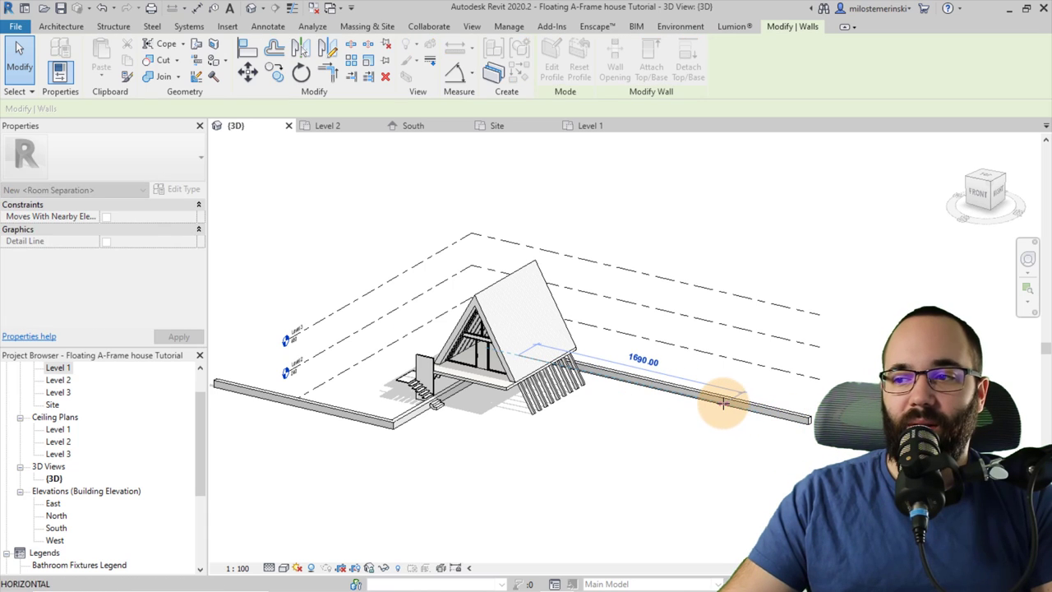
middle_click_drag(679, 448, 710, 453, "shift")
scroll(744, 400, "up", 3)
left_click_drag(723, 391, 687, 378)
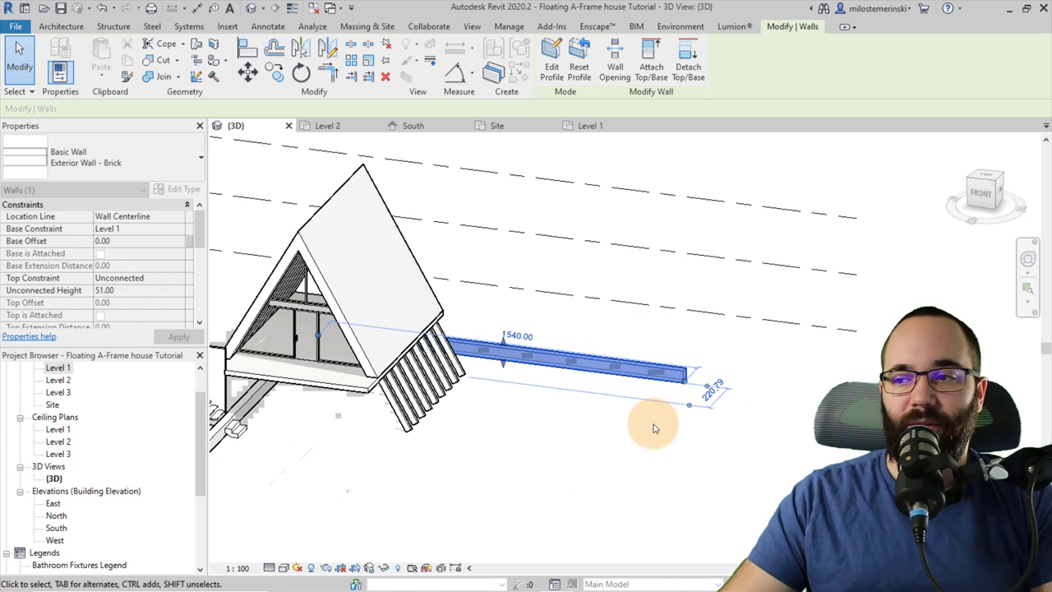
Edit the shortened brick wall's profile and draw a sloped line from its top corner at the house to its far bottom corner.
left_click(558, 75)
middle_click_drag(526, 390, 567, 100, "shift")
left_click(577, 47)
scroll(321, 336, "up", 4)
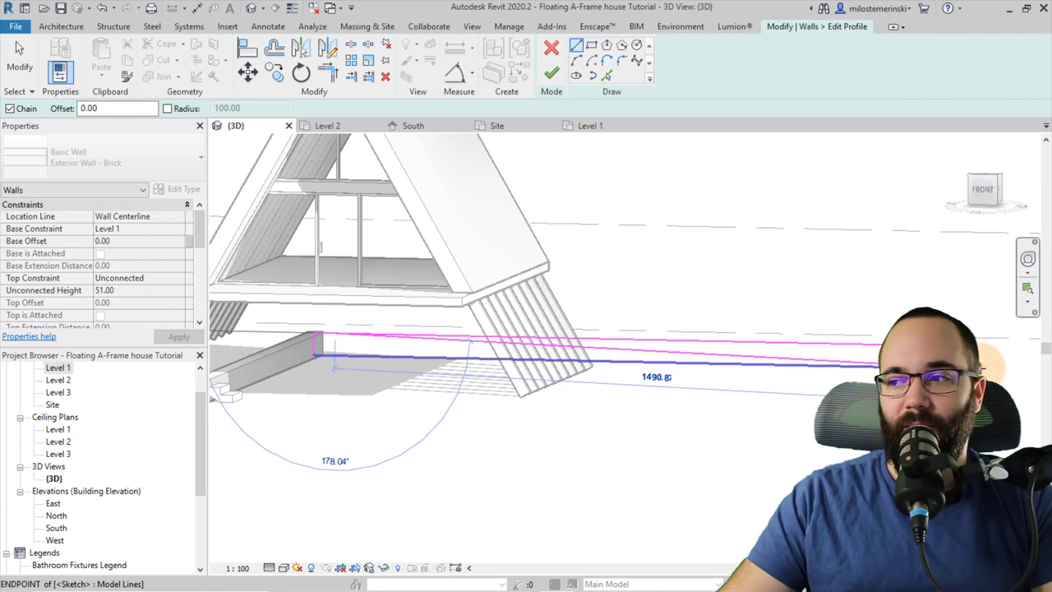
key("Escape")
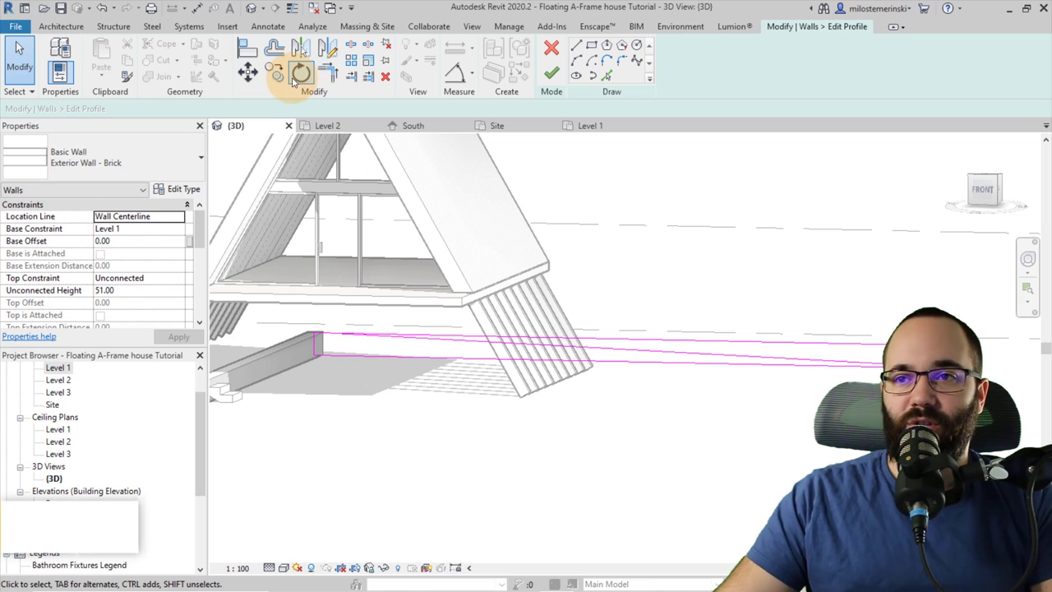
Trim the brick wall profile to the sloped line, delete the leftover short edge at its far end, and finish the profile.
key("t")
key("r")
left_click(464, 341)
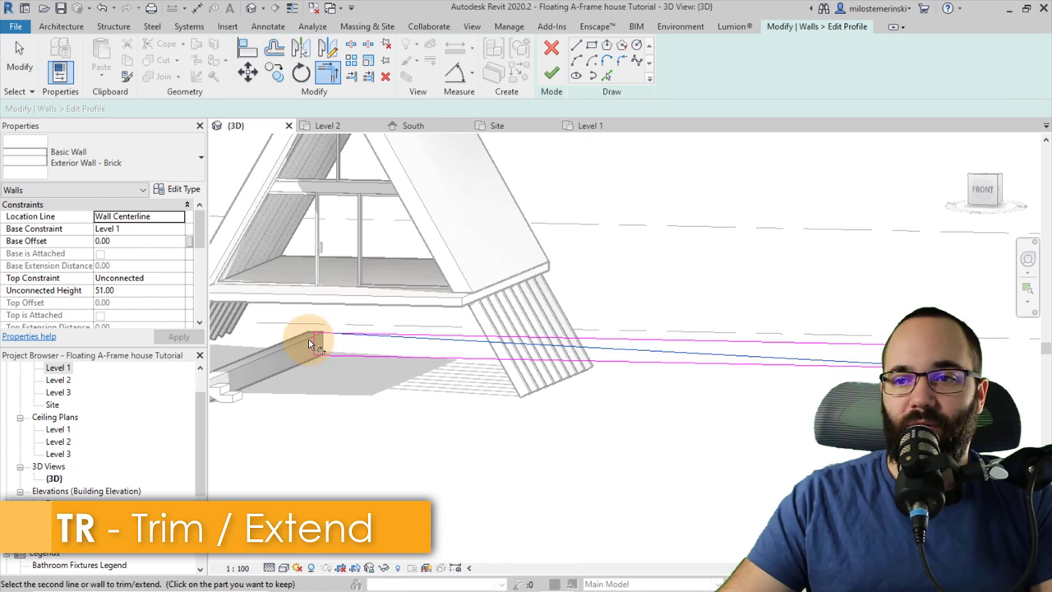
scroll(312, 337, "up", 2)
scroll(275, 296, "down", 3)
key("Escape")
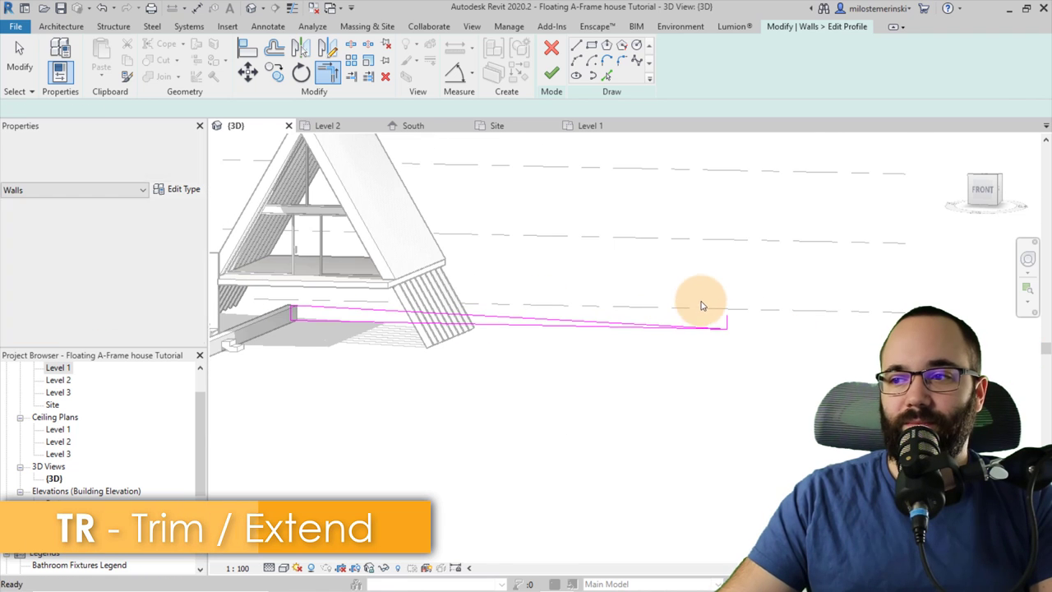
mouse_move(665, 227)
left_mouse_down()
mouse_move(787, 399)
mouse_move(771, 391)
left_mouse_up()
key("Escape")
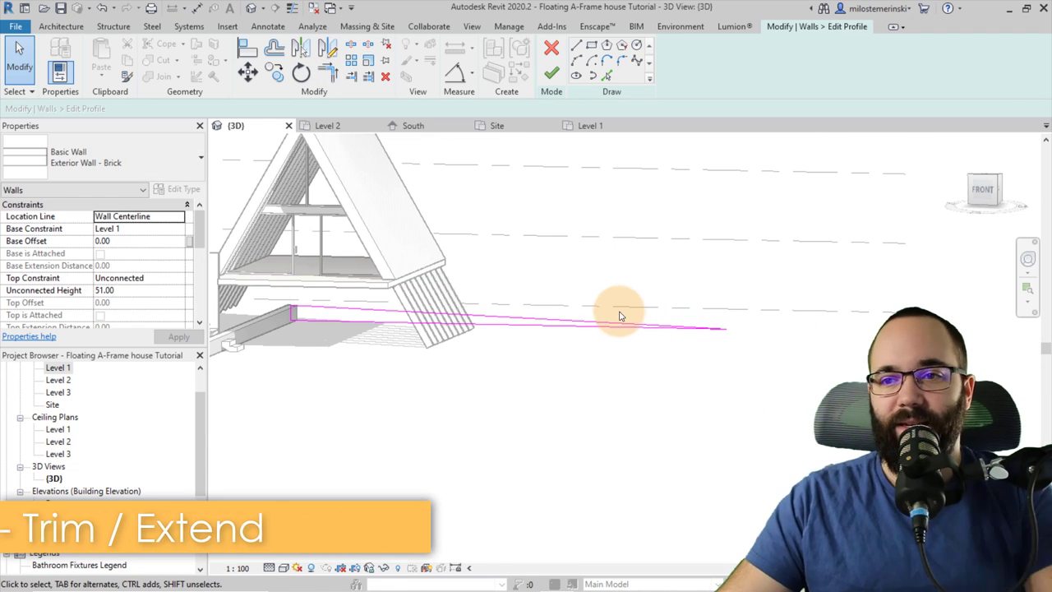
scroll(626, 349, "down", 3)
middle_click_drag(631, 360, 557, 134, "shift")
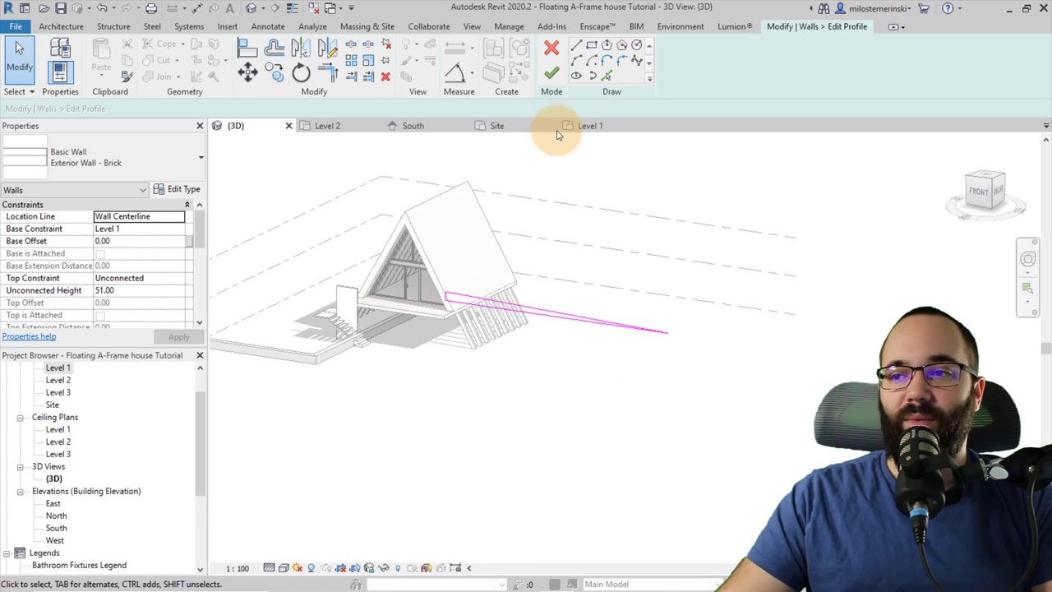
left_click(554, 78)
key("Escape")
Shorten the low brick wall in front of the floating stair to about 910 by pulling in its free end.
middle_click_drag(570, 375, 463, 337, "shift")
middle_click_drag(618, 351, 502, 487, "shift")
scroll(452, 419, "up", 4)
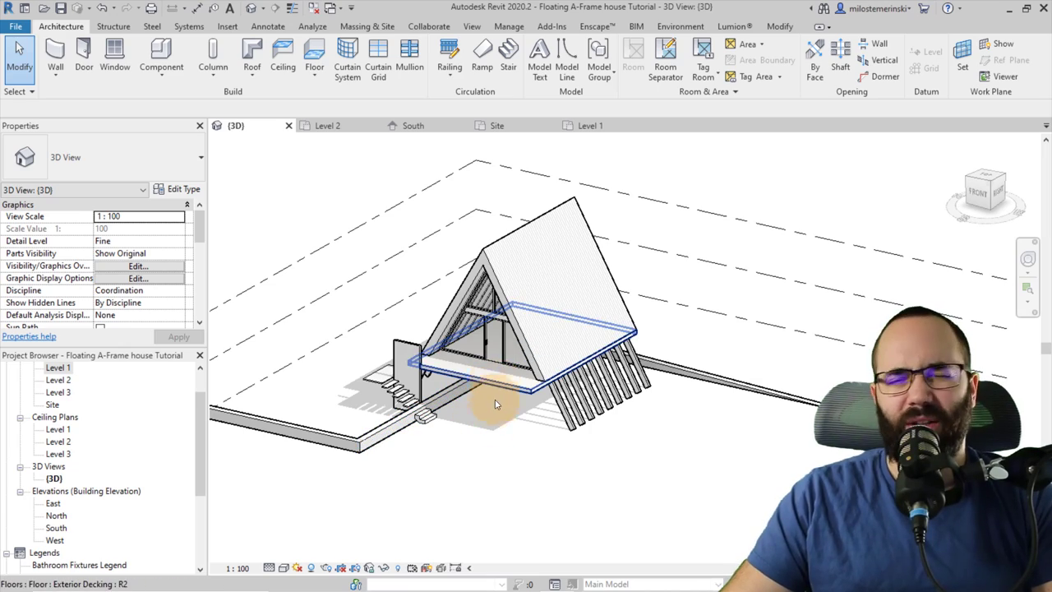
middle_click_drag(495, 399, 450, 440, "shift")
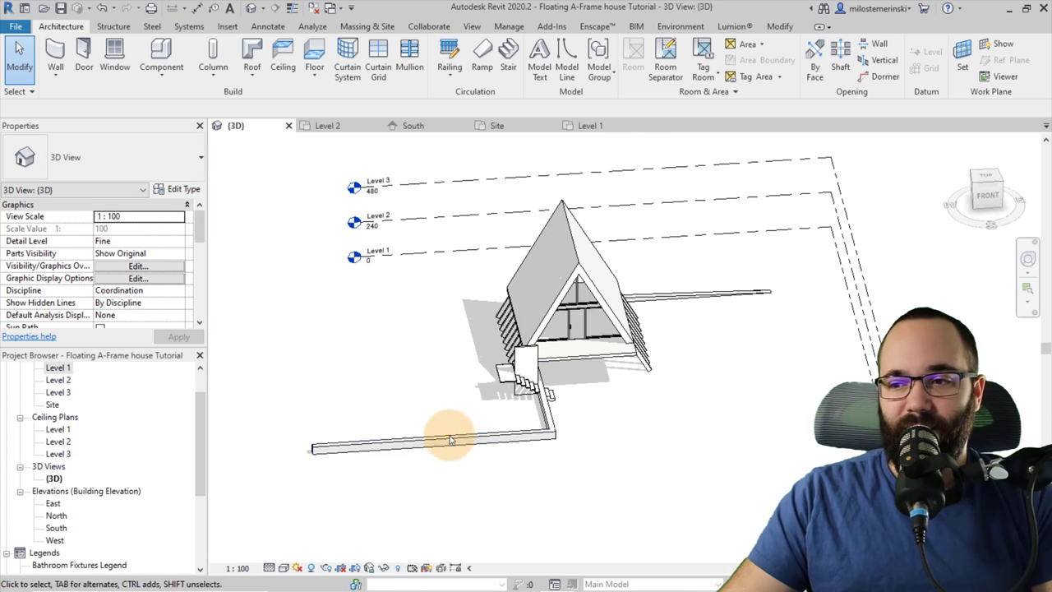
left_click_drag(317, 441, 401, 447)
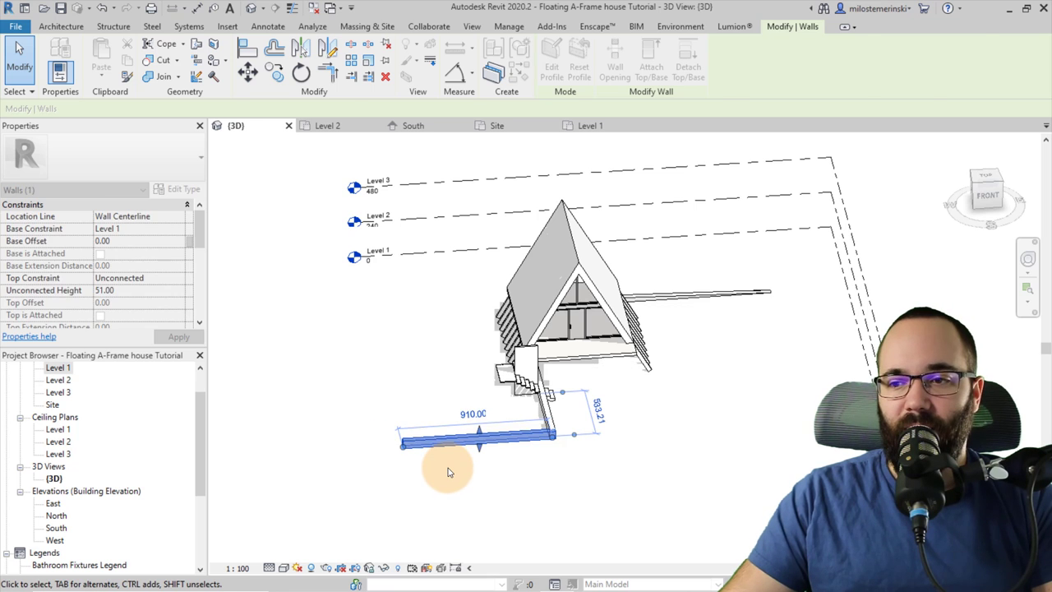
left_click(551, 482)
middle_click_drag(551, 481, 435, 515, "shift")
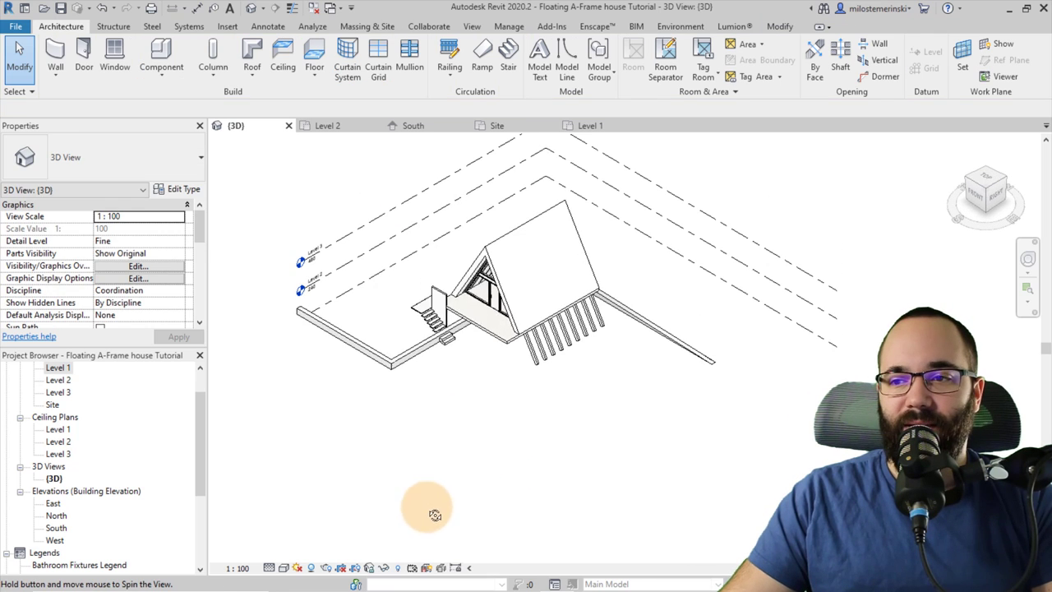
Move the shortened front brick wall closer to the house, to an offset of about 240.
left_click(376, 351)
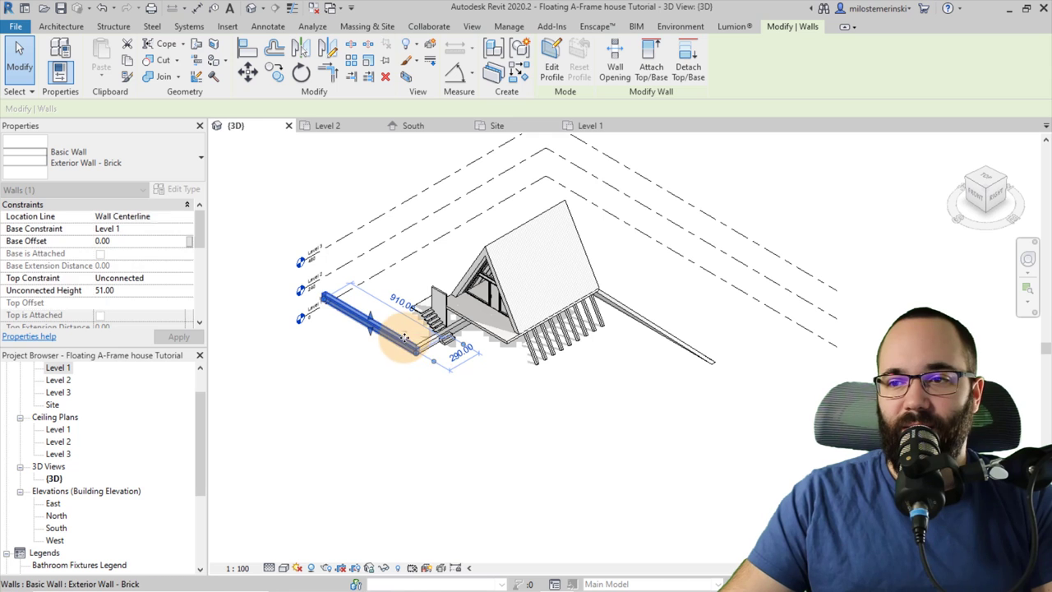
left_click_drag(380, 332, 407, 333)
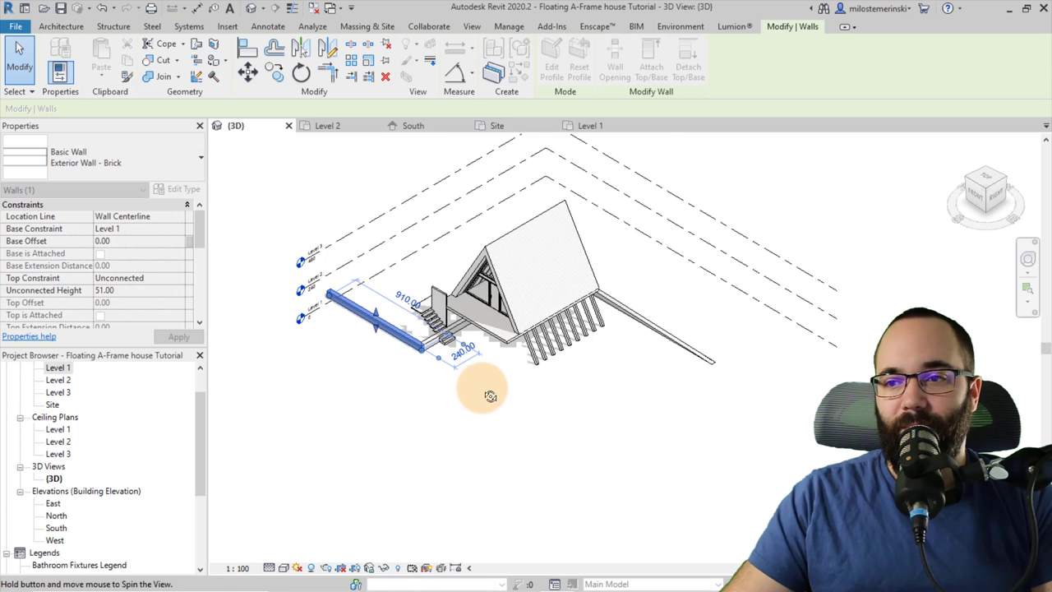
middle_click_drag(482, 387, 436, 390, "shift")
left_click(425, 428)
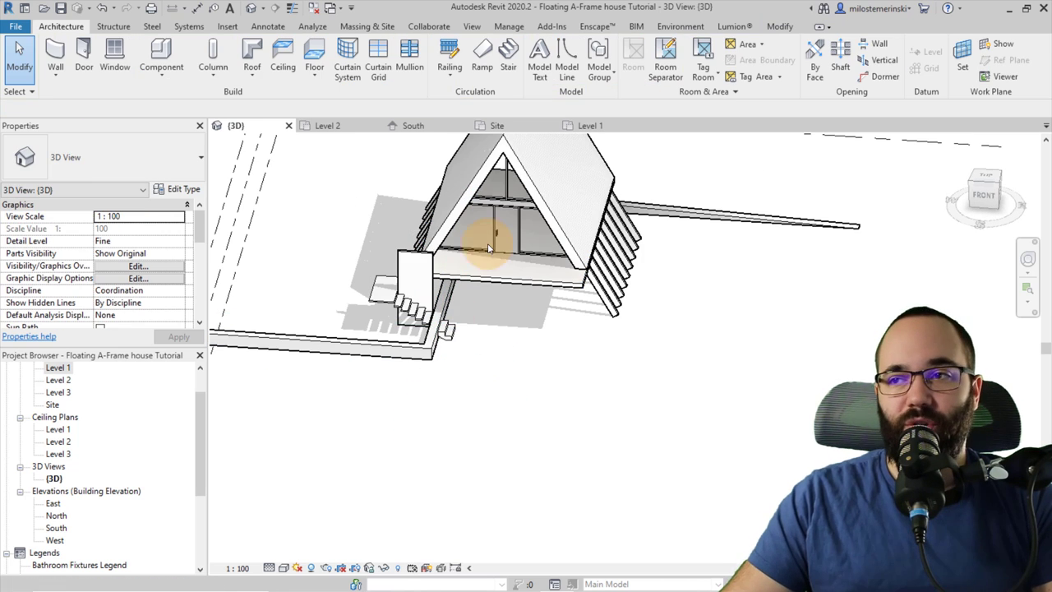
Start a toposurface in the Site plan and place a row of four points at elevation 0 well in front of the house.
left_click(497, 125)
scroll(392, 315, "up", 3)
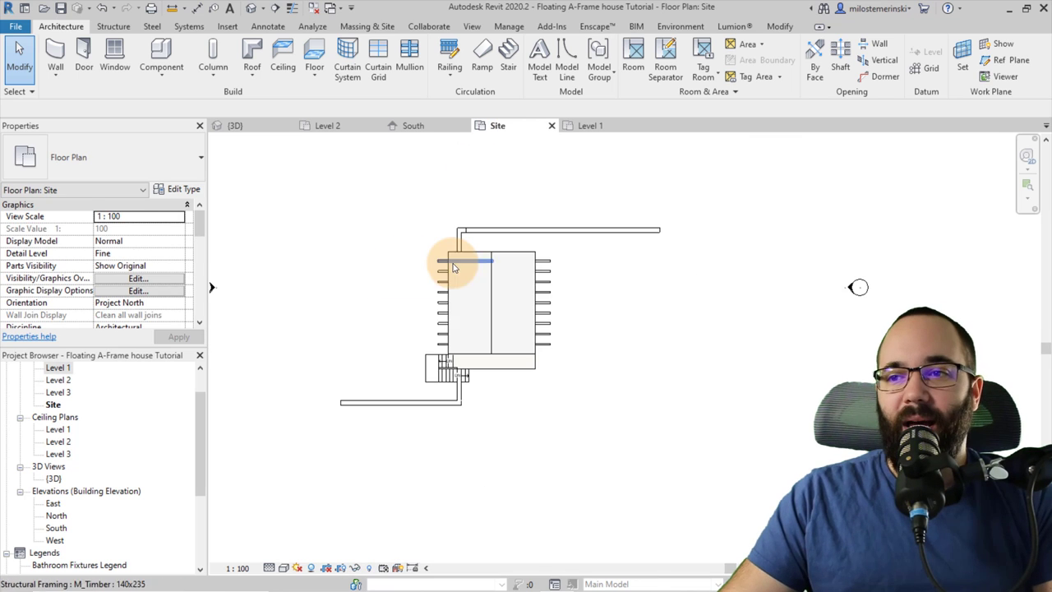
scroll(587, 277, "up", 2)
middle_click_drag(587, 277, 551, 282)
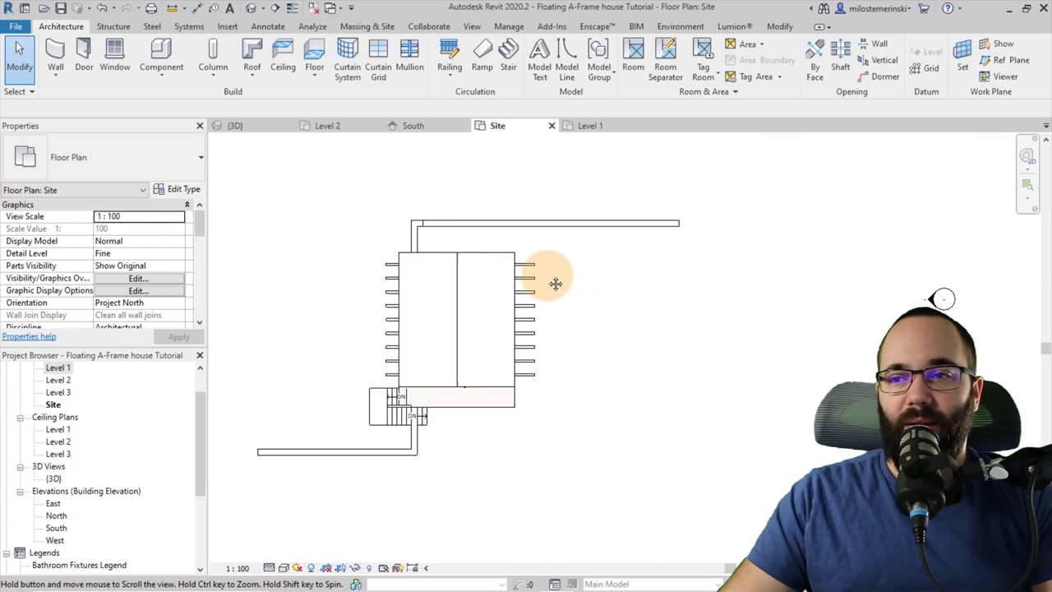
left_click(345, 27)
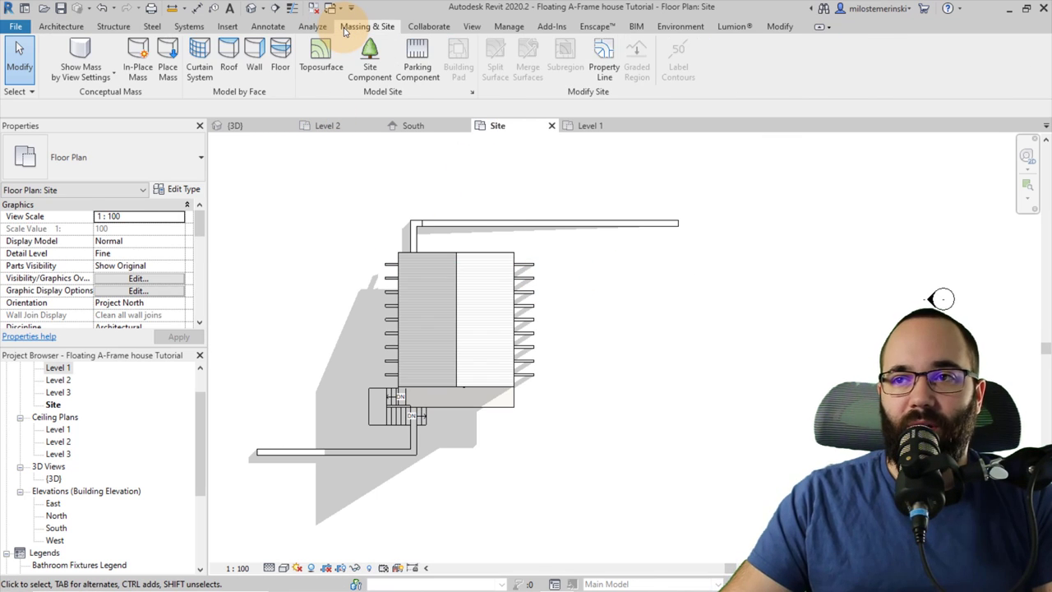
left_click(333, 74)
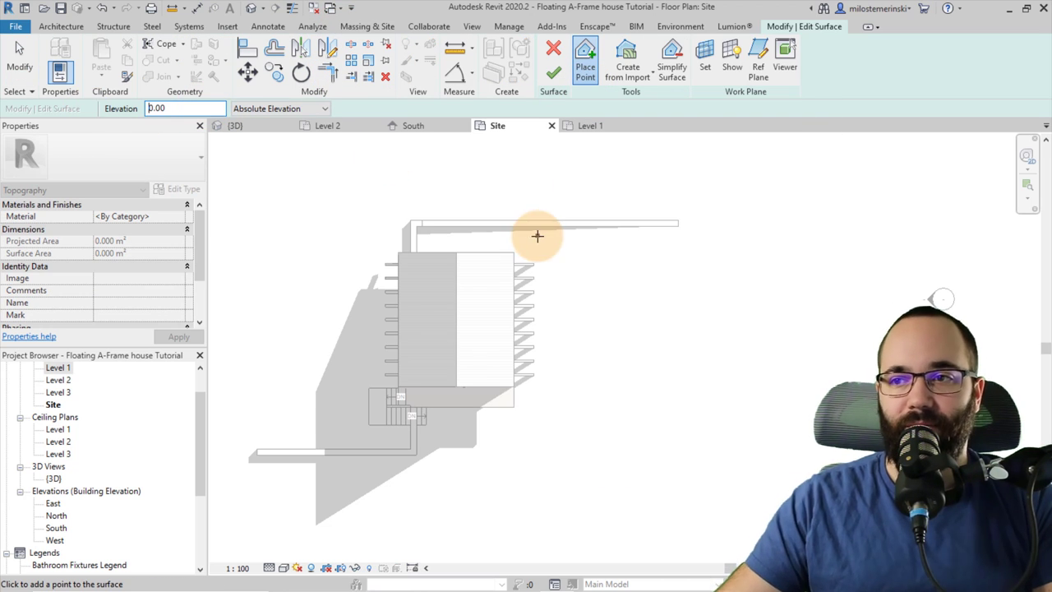
scroll(538, 235, "down", 2)
left_click(381, 452)
left_click(433, 453)
left_click(477, 455)
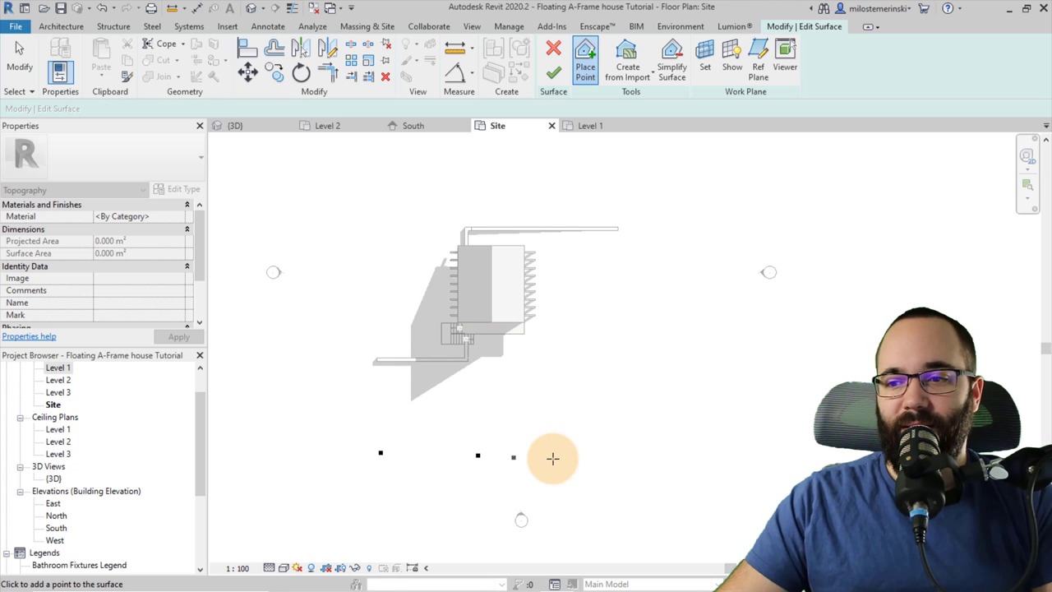
left_click(572, 457)
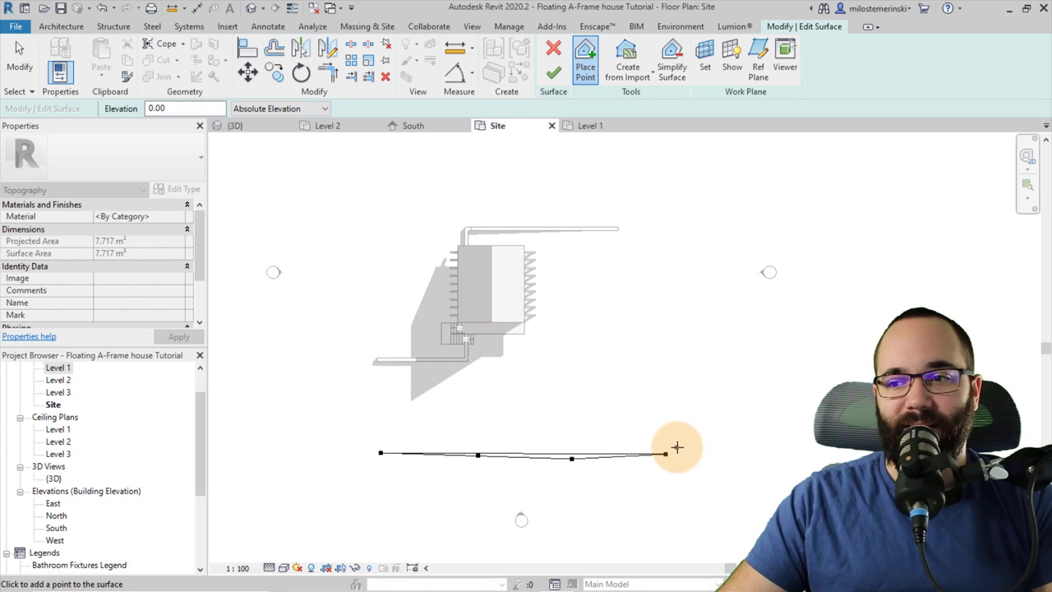
Add elevation 0 points along the front brick wall's outer face, around its corner and onto the connecting wall's face by the entry steps.
left_click(484, 395)
scroll(393, 359, "up", 5)
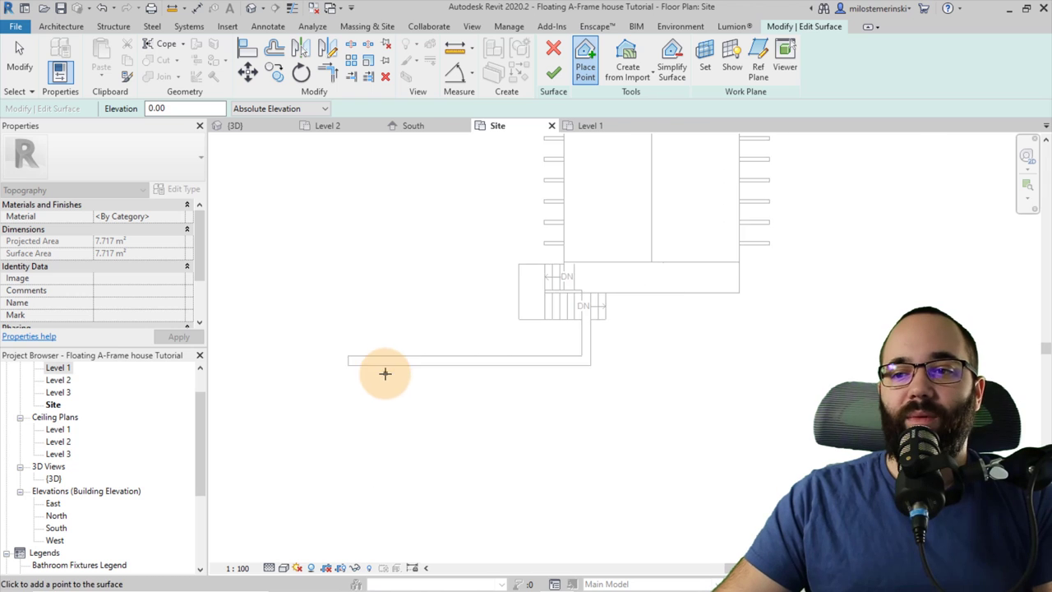
left_click(329, 357)
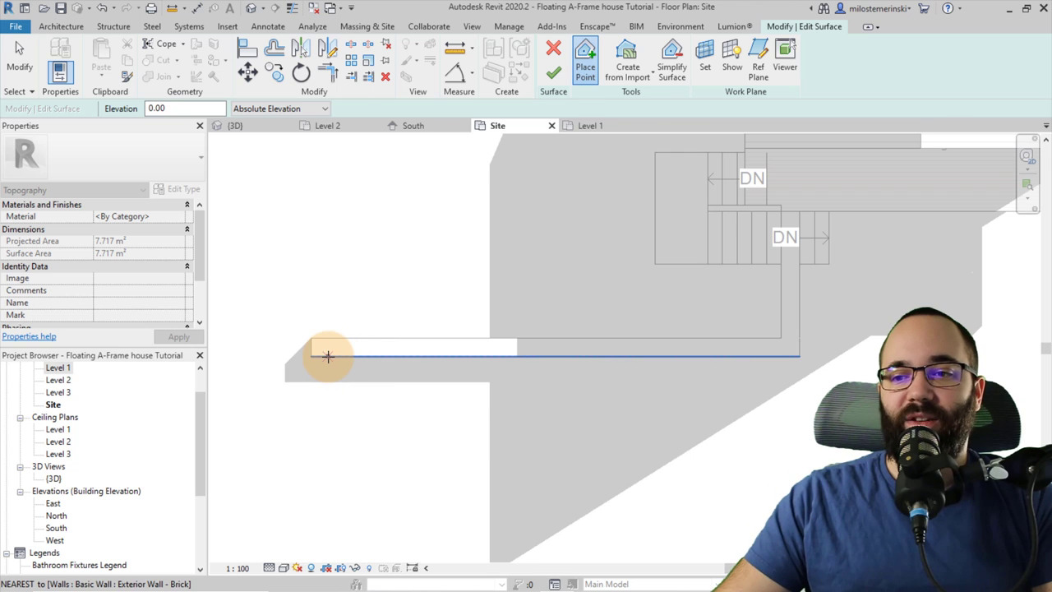
left_click(413, 358)
left_click(554, 357)
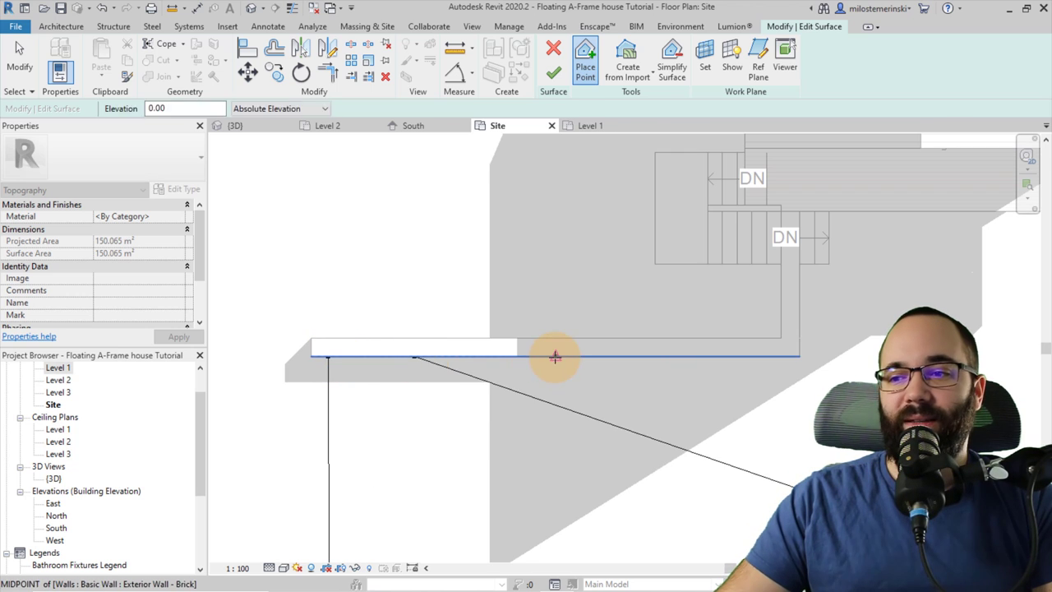
left_click(720, 359)
left_click(800, 281)
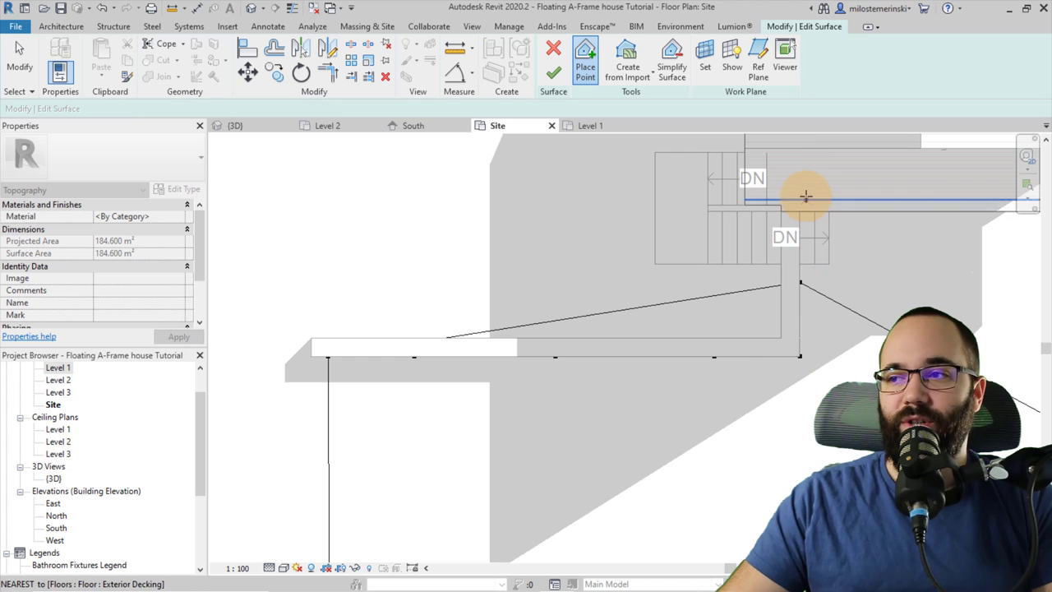
Add elevation 0 points along the connecting wall behind the house and the rear brick wall's house-side face, ending at its far end.
scroll(796, 187, "down", 5)
middle_click_drag(796, 187, 535, 447)
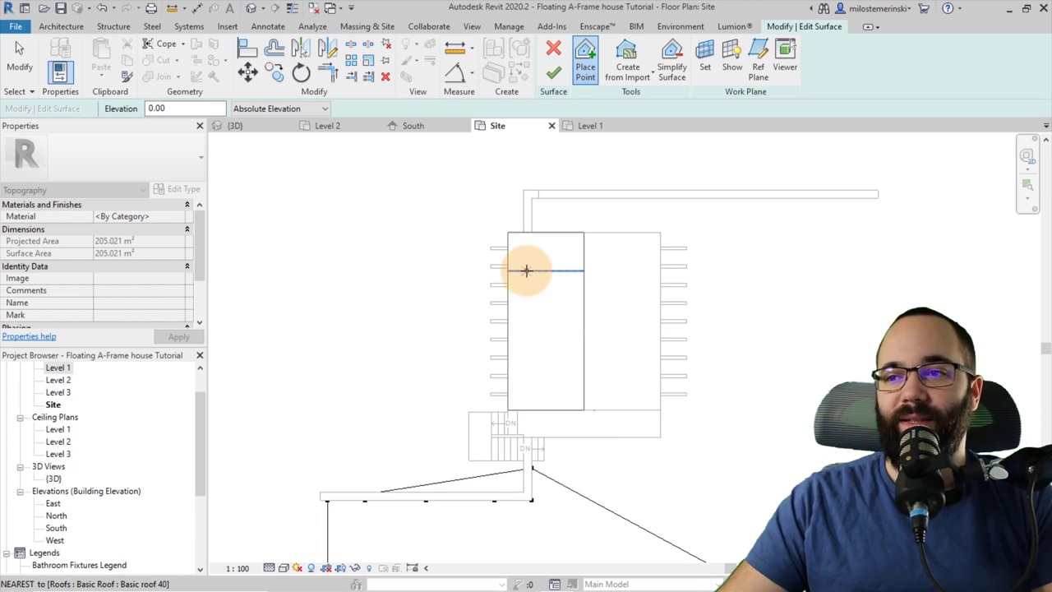
left_click(531, 199)
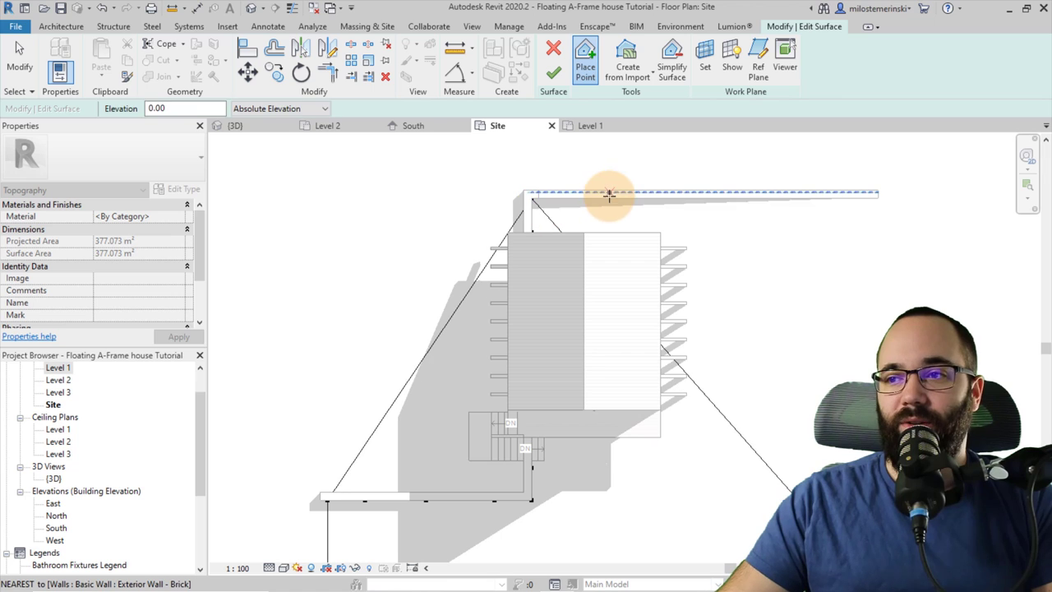
left_click(727, 198)
left_click(821, 199)
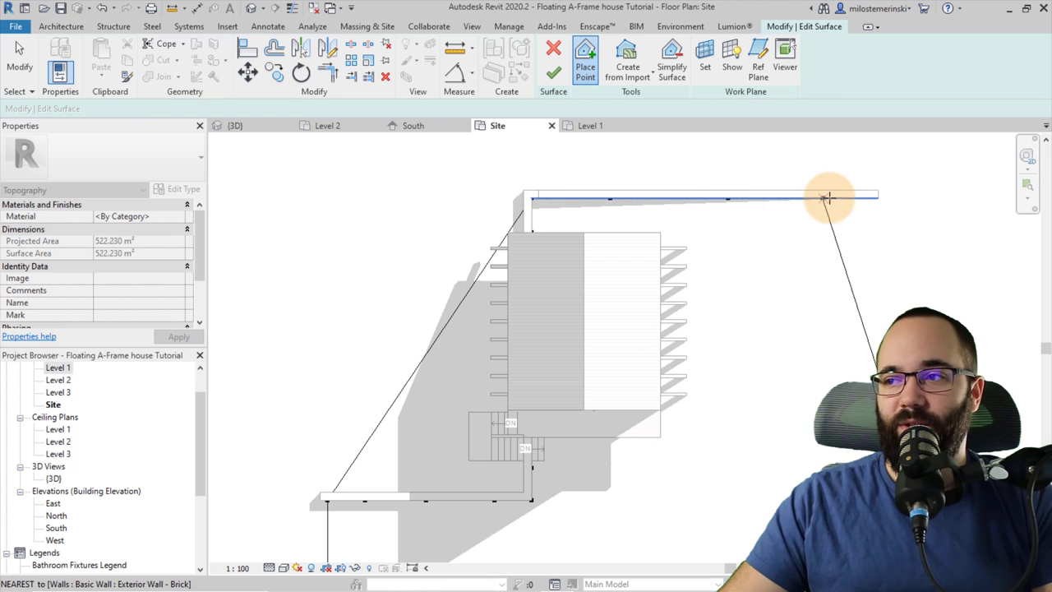
left_click(879, 190)
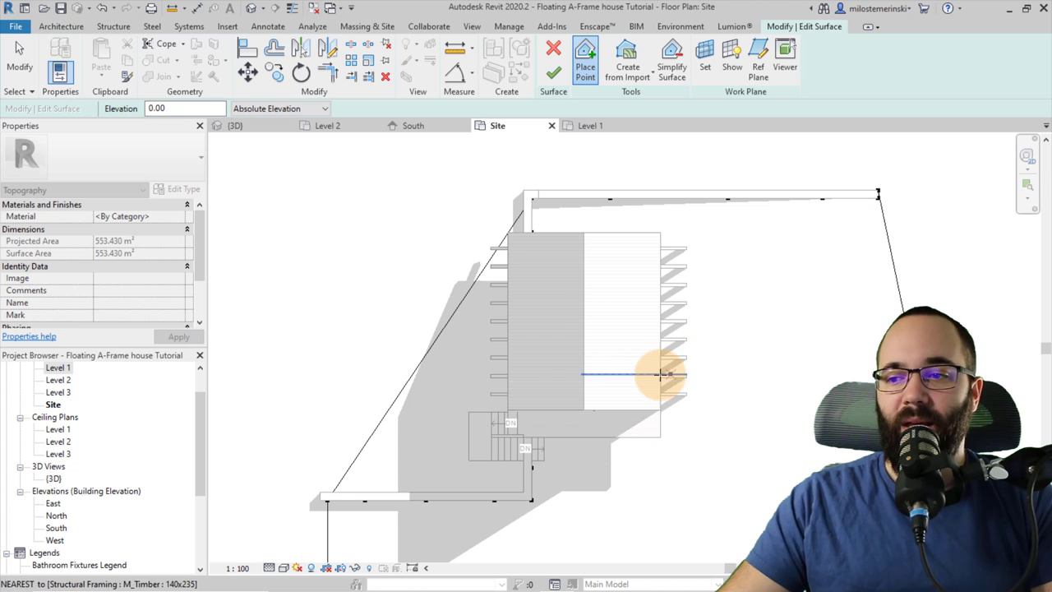
Switch the plan to wireframe and add elevation 0 points along the connecting wall's face beneath the house.
scroll(535, 441, "up", 4)
middle_click_drag(537, 292, 534, 383)
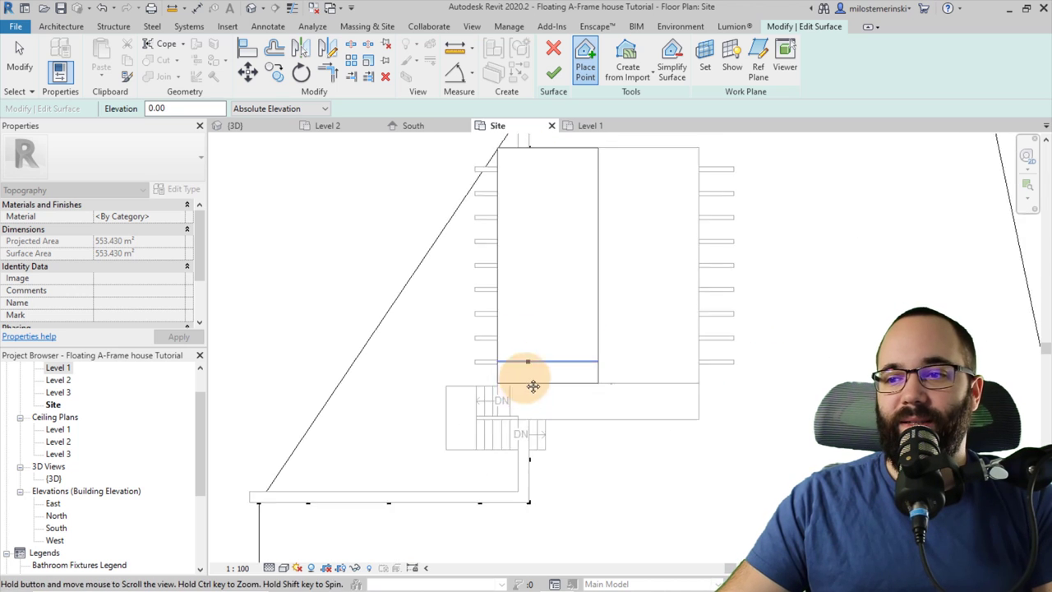
scroll(521, 416, "down", 2)
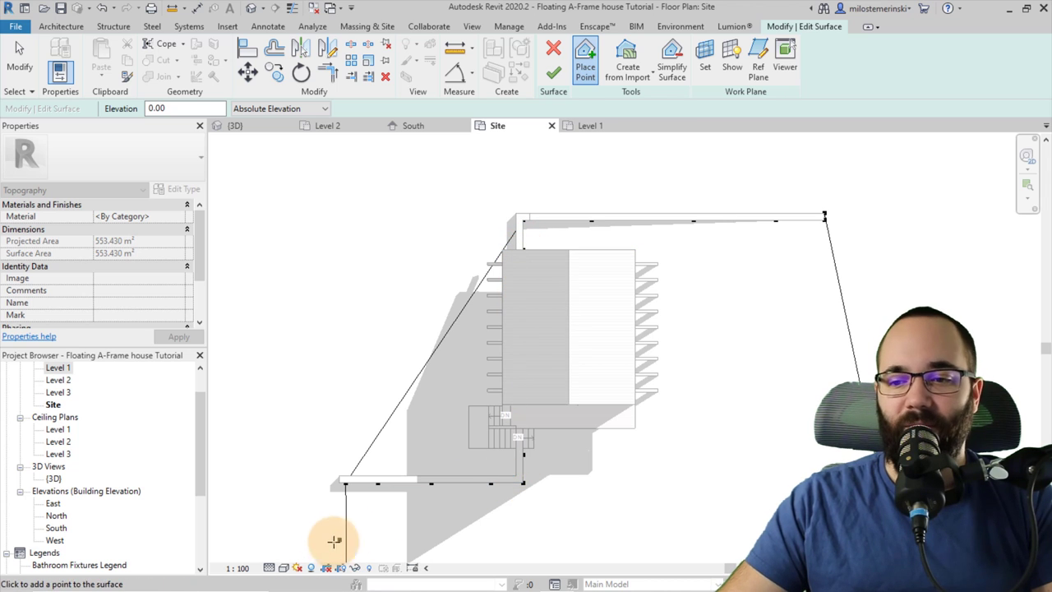
left_click(284, 569)
left_click(329, 485)
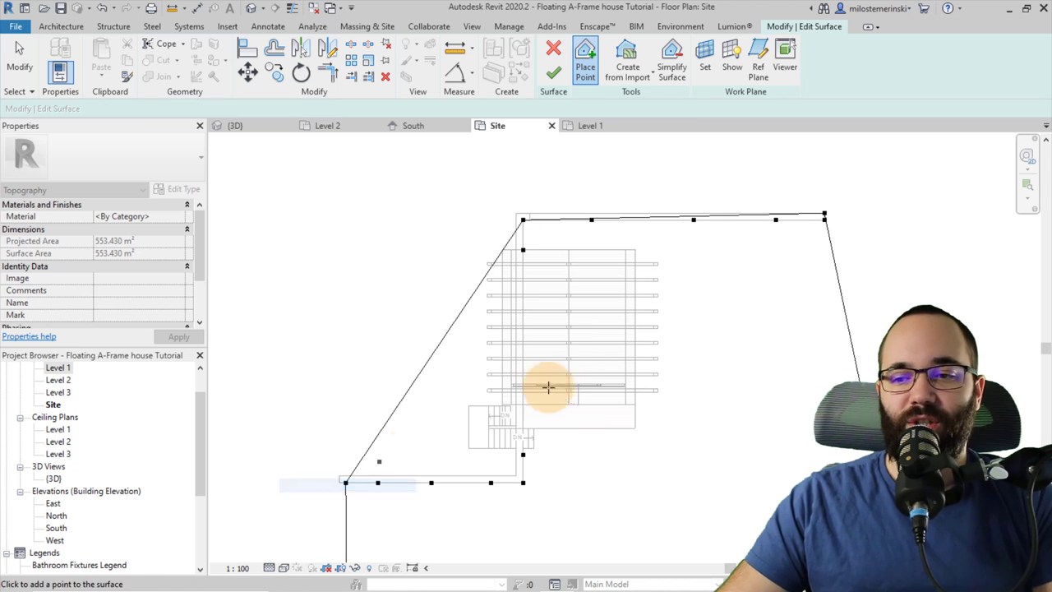
scroll(527, 281, "up", 2)
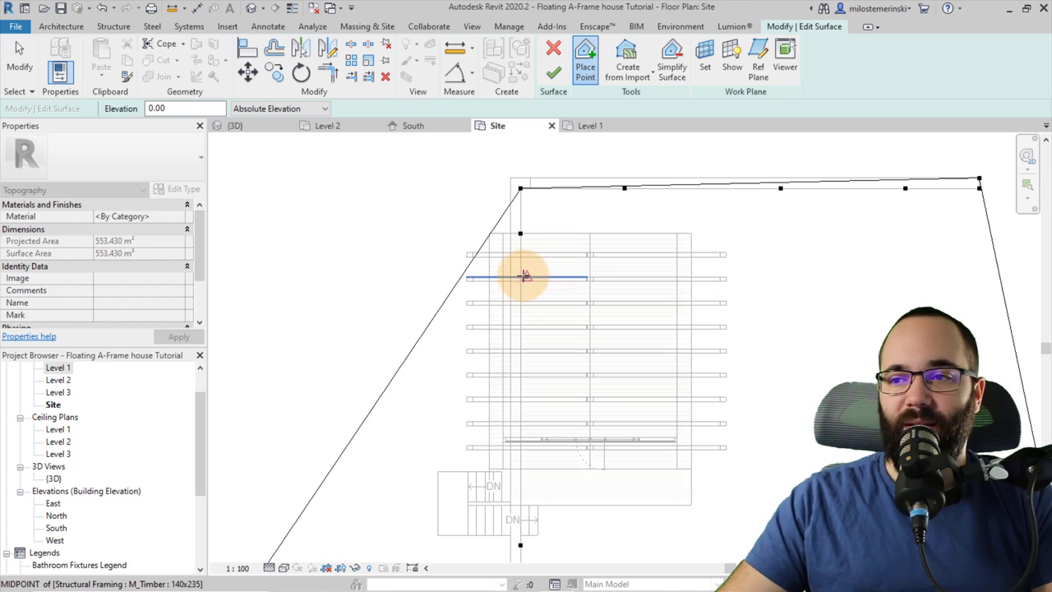
left_click(521, 361)
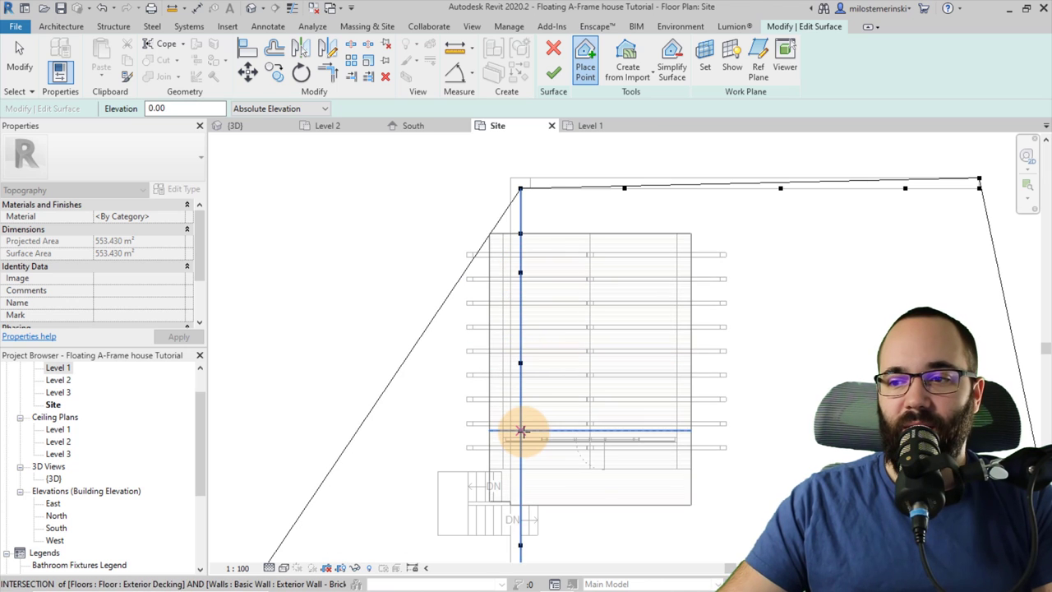
left_click(521, 437)
left_click(521, 479)
scroll(521, 479, "down", 4)
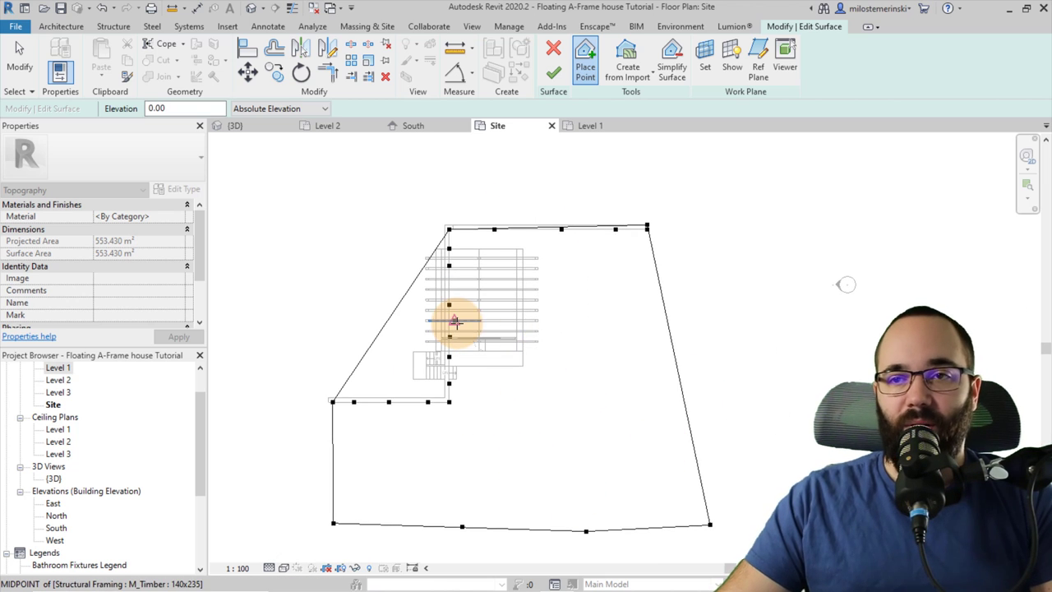
Set the point elevation to 46 and add points along the front brick wall's uphill face and around the corner onto the connecting wall.
scroll(456, 323, "up", 2)
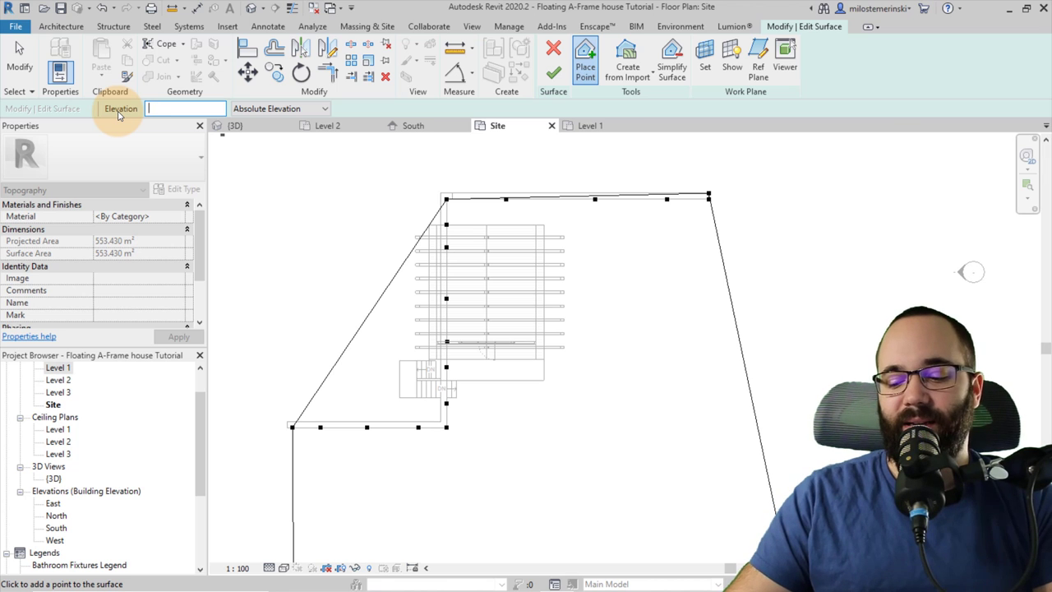
scroll(295, 427, "up", 5)
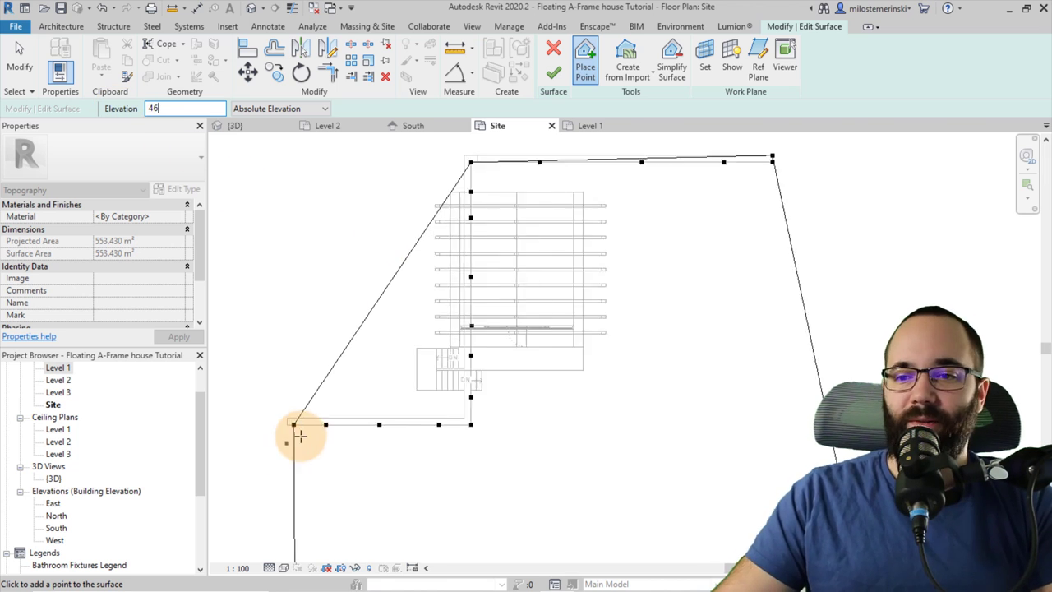
left_click(284, 384)
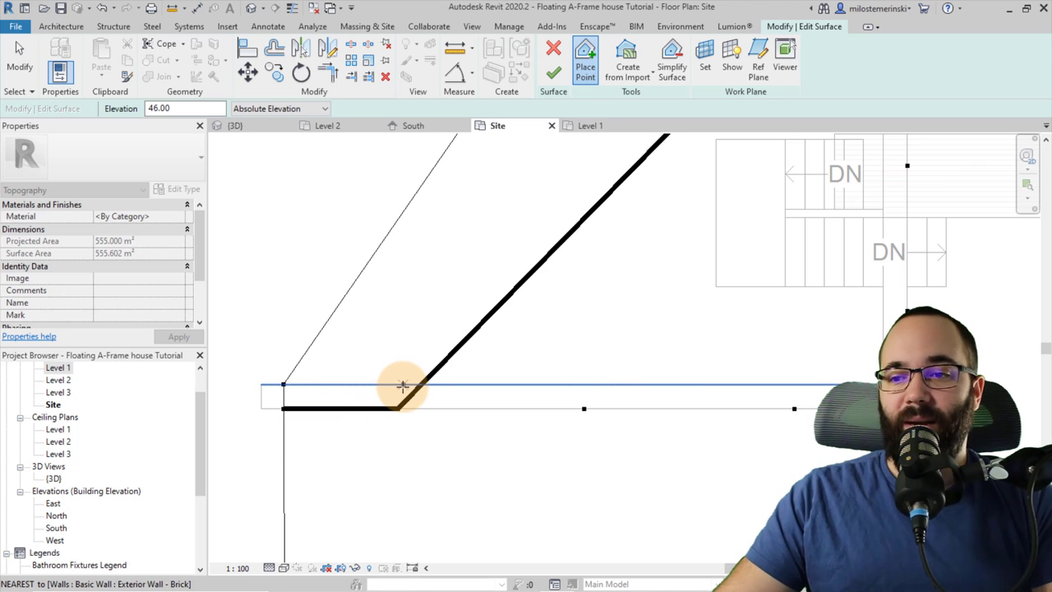
left_click(400, 384)
left_click(580, 384)
left_click(795, 384)
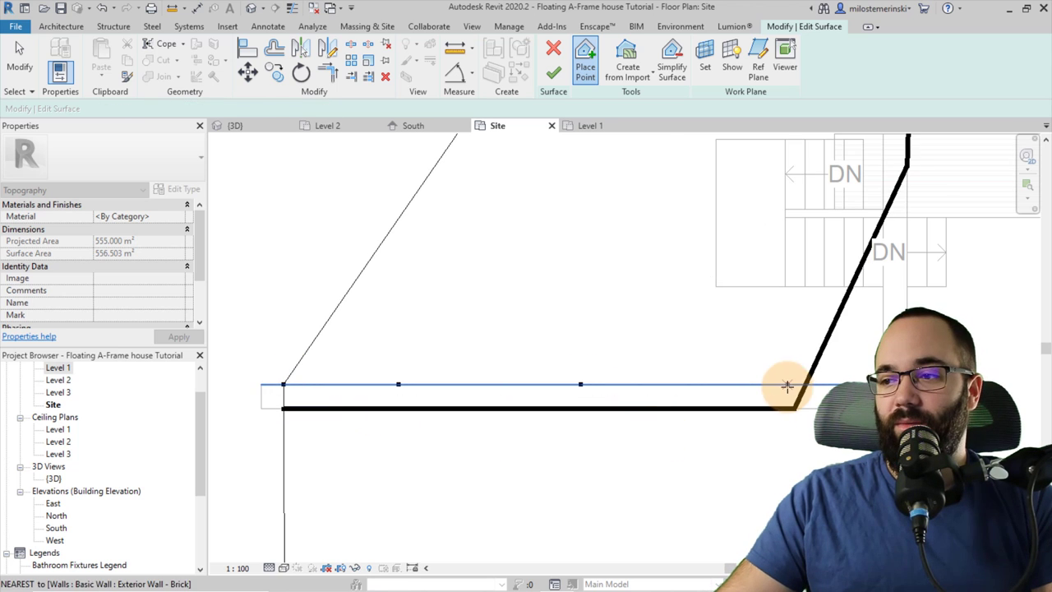
left_click(884, 384)
left_click(882, 304)
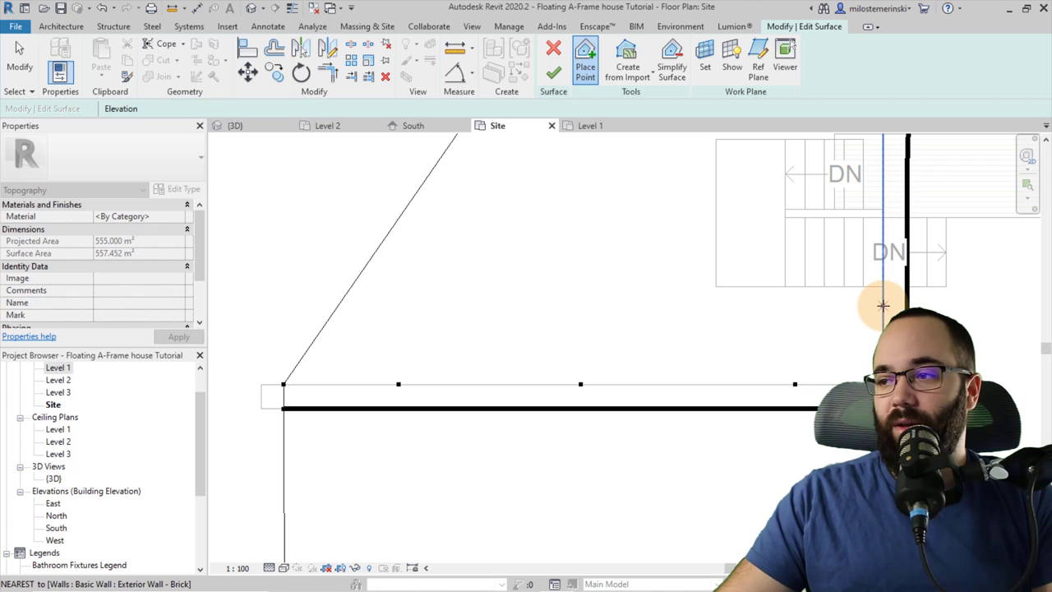
Continue the elevation 46 points along the connecting wall's uphill face, past the stairs and beneath the house, to the rear brick wall's outer corner.
scroll(811, 345, "down", 2)
middle_click_drag(835, 228, 616, 353)
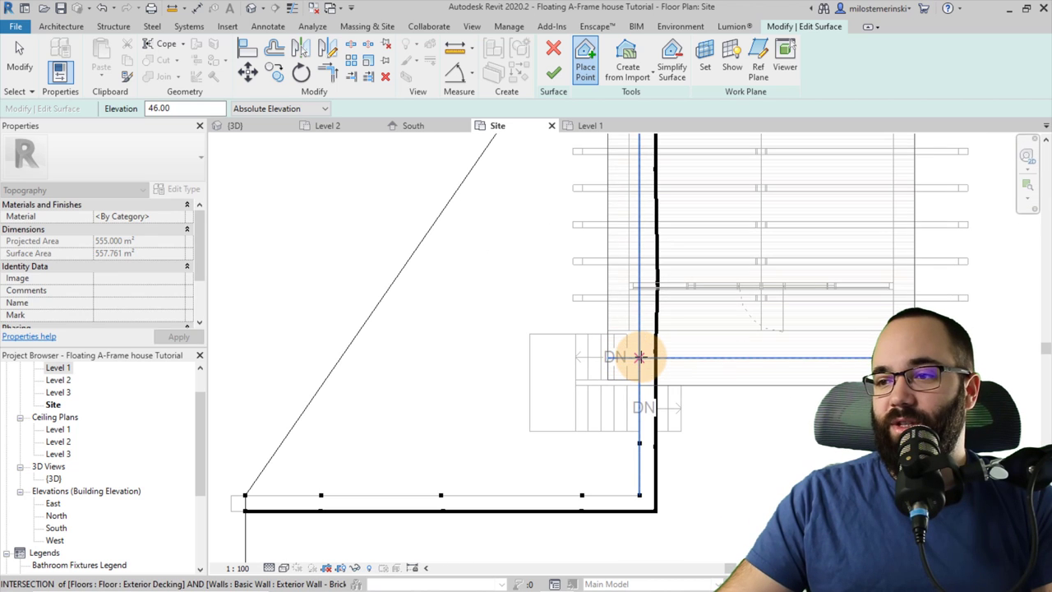
left_click(639, 355)
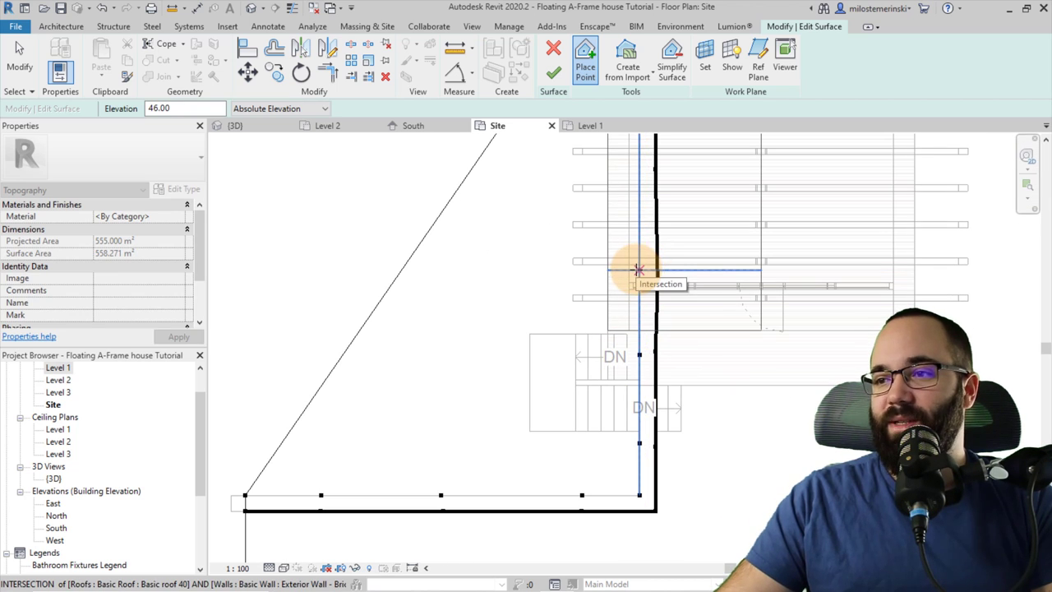
middle_click_drag(636, 223, 601, 343)
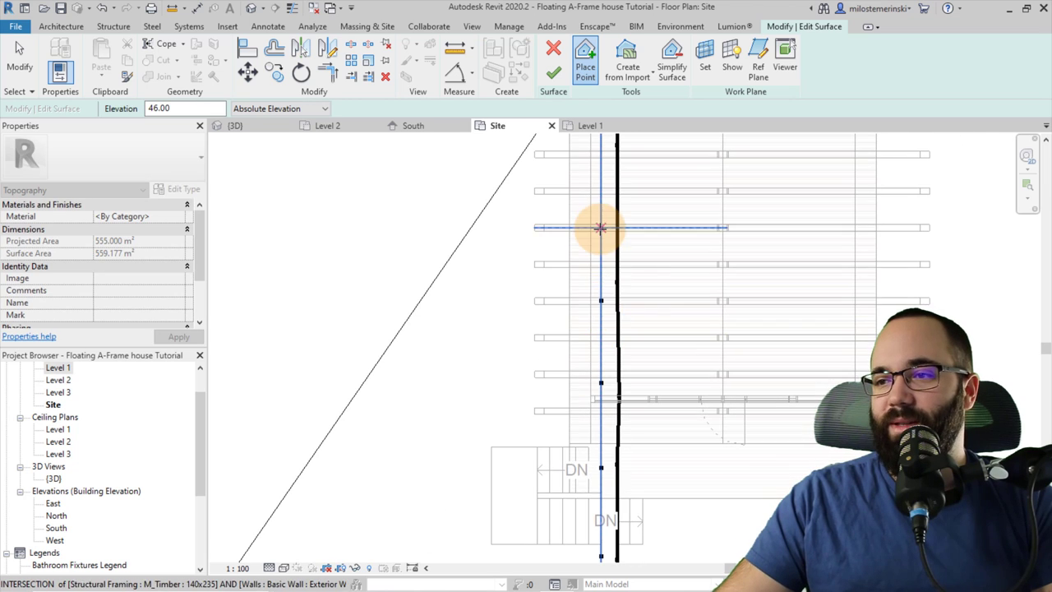
middle_click_drag(601, 228, 573, 346)
left_click(573, 266)
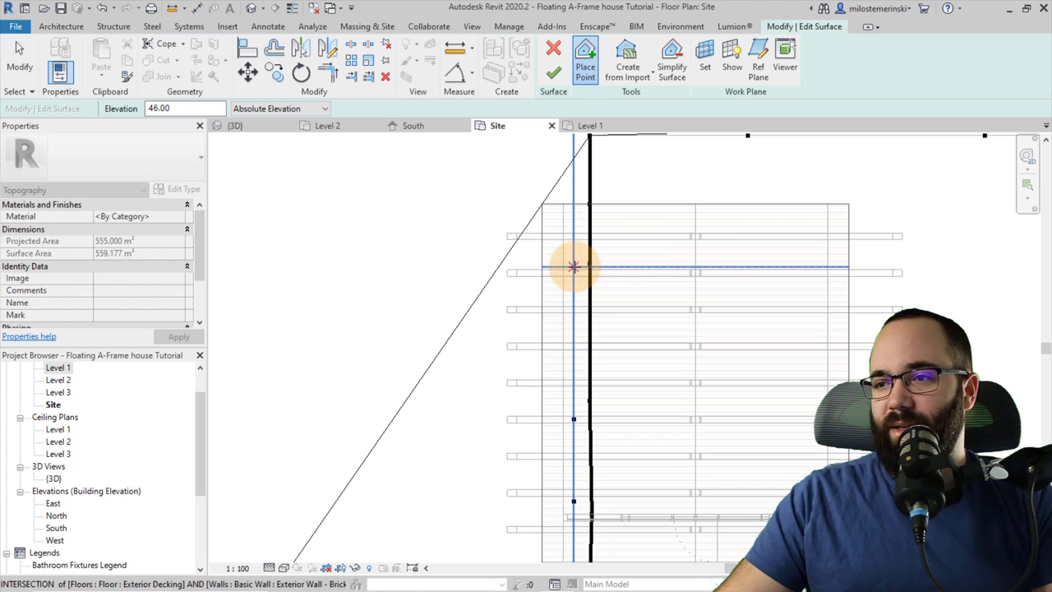
middle_click_drag(572, 204, 548, 344)
left_click(549, 261)
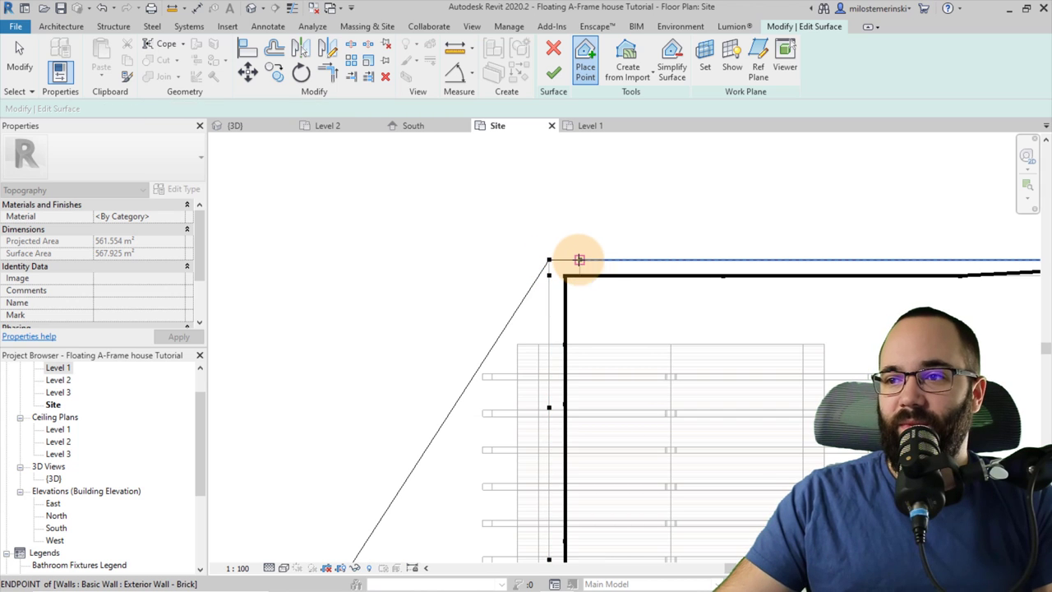
Add points along the rear brick wall's outer face, stepping elevations down from 40 through 20 to 0 toward its far end.
middle_click_drag(580, 260, 400, 308)
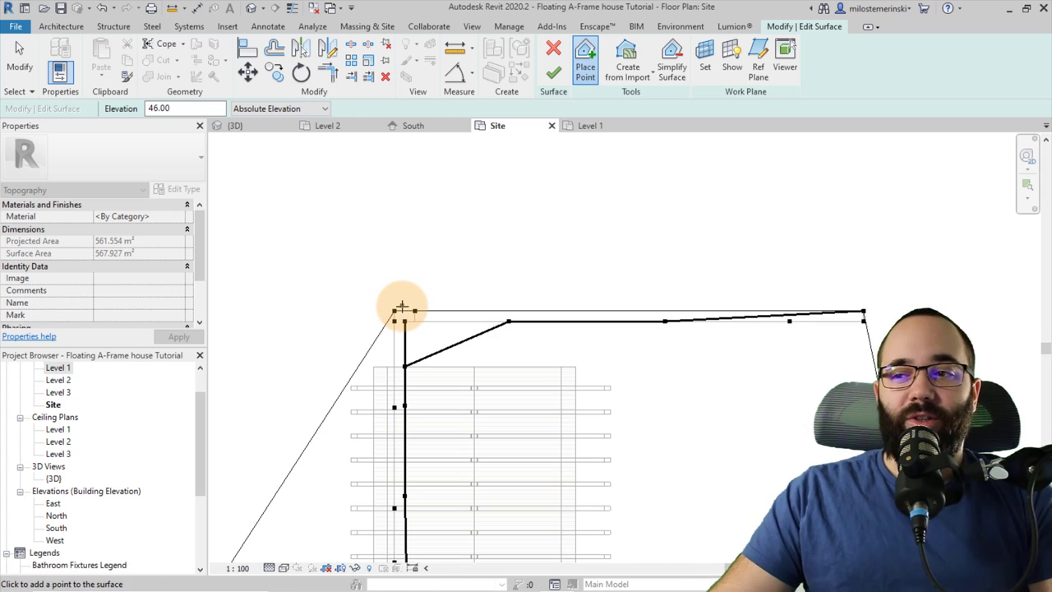
left_click(458, 310)
double_click(168, 108)
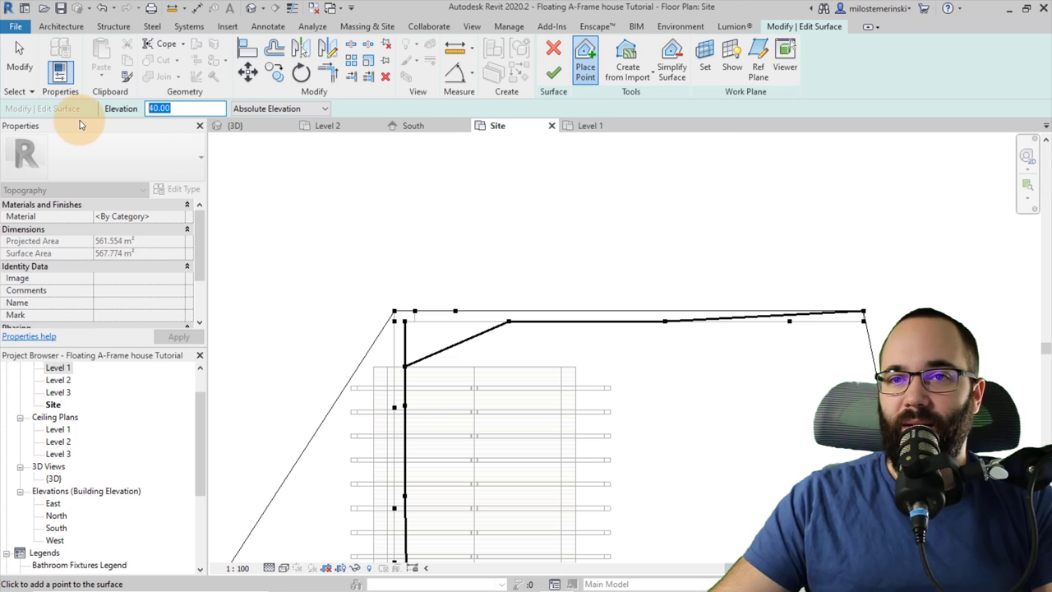
left_click(518, 311)
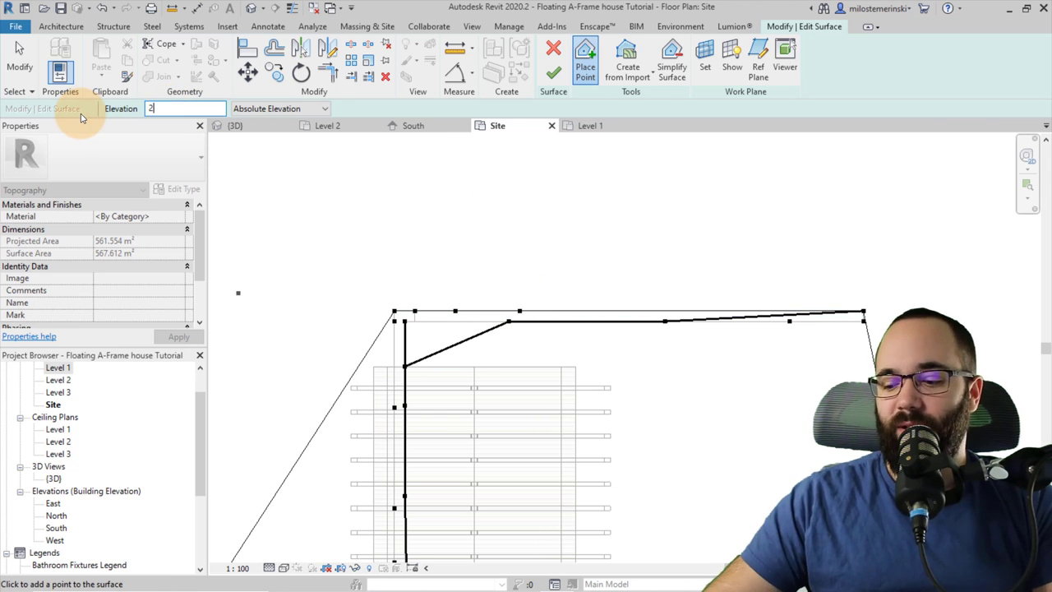
left_click(658, 311)
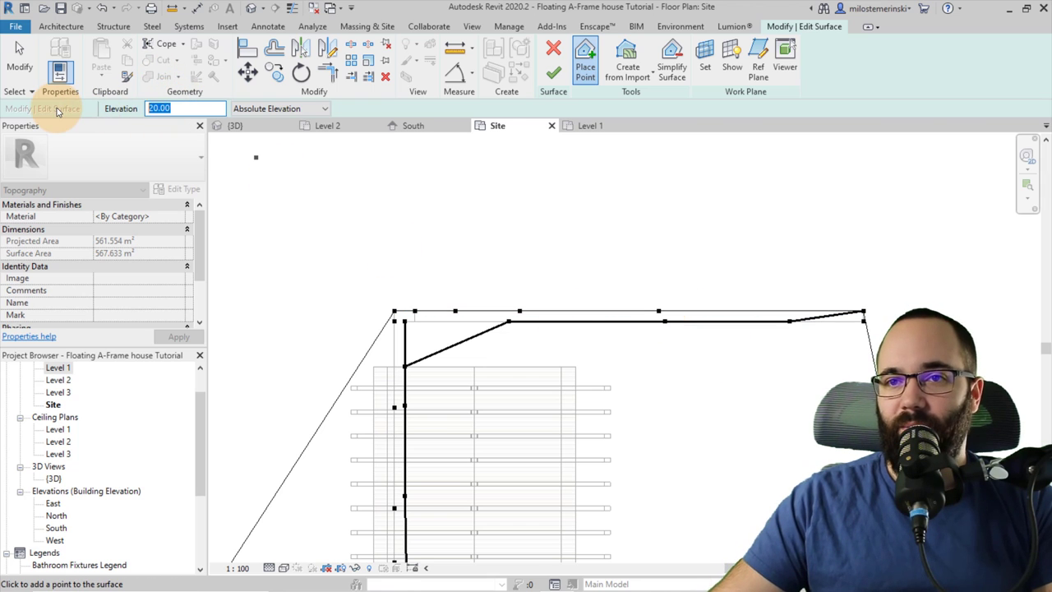
left_click(756, 310)
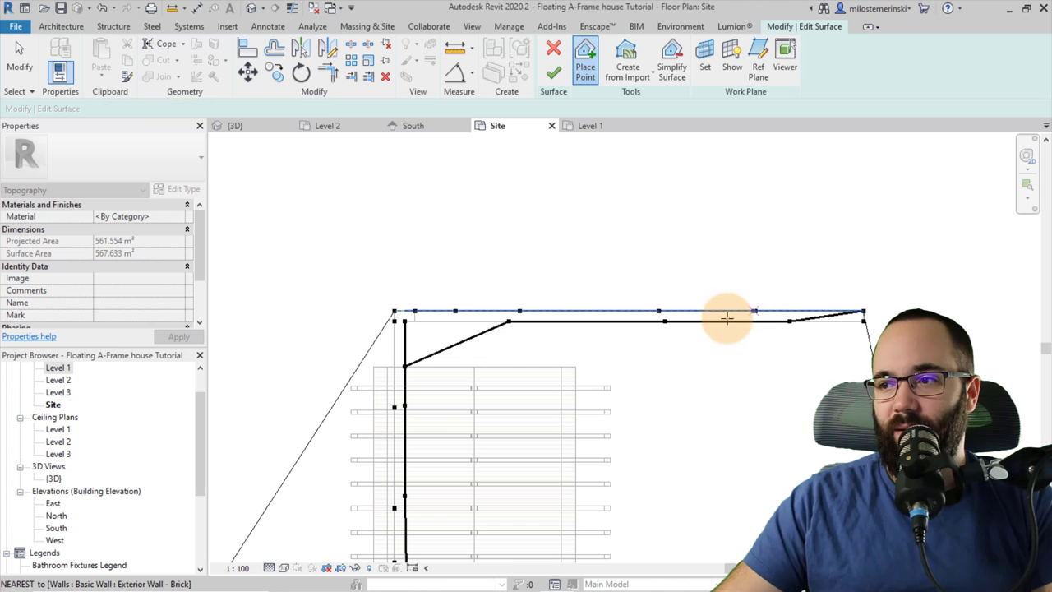
type("0")
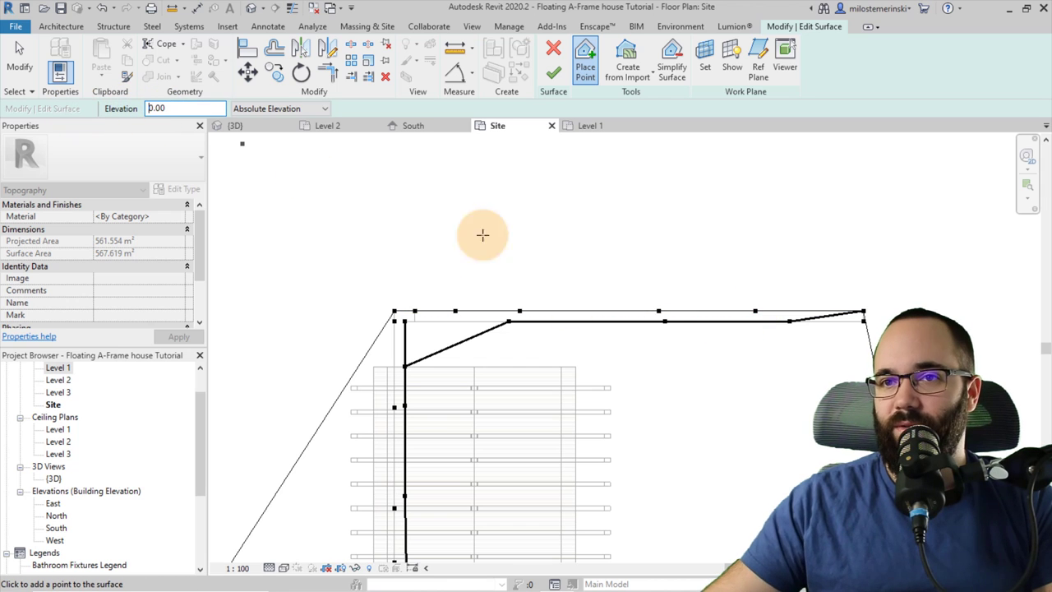
left_click(819, 309)
Place three outer boundary points well behind the rear brick wall at elevations 0, 30 and 46, working toward the uphill side.
scroll(681, 312, "down", 4)
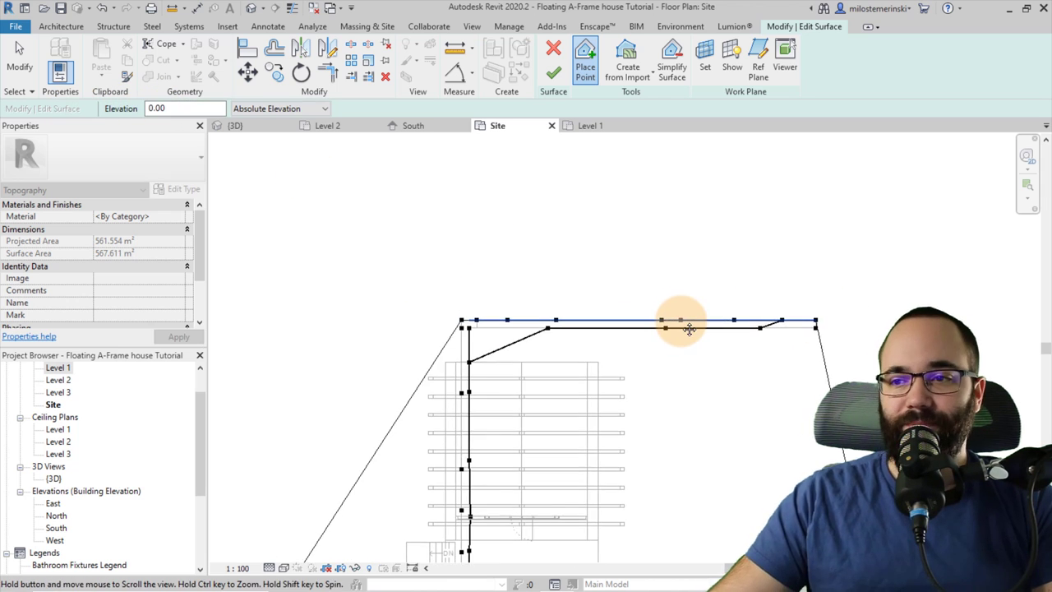
left_click(758, 226)
scroll(728, 242, "down", 2)
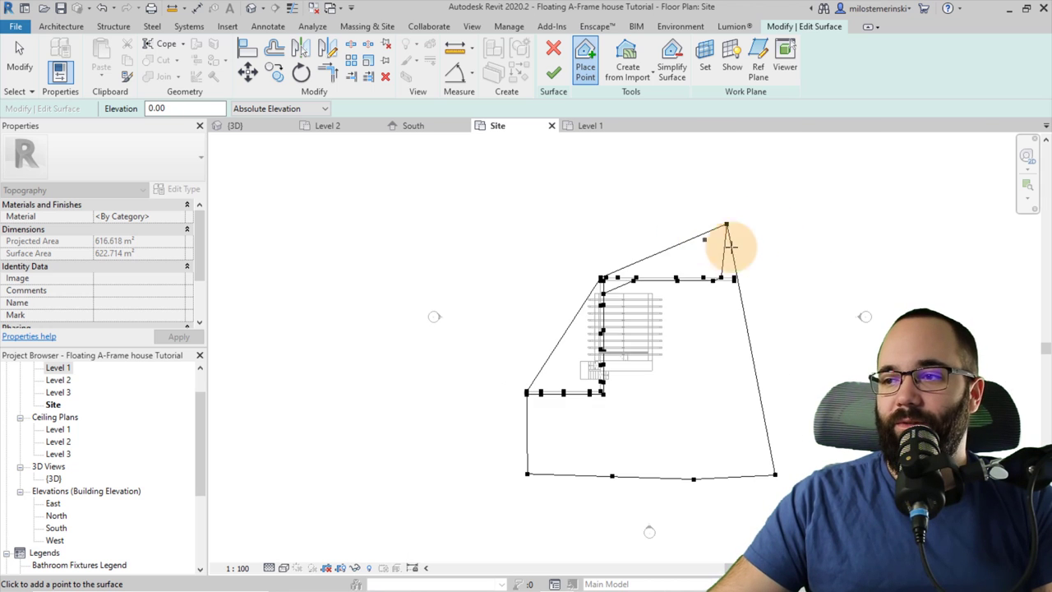
middle_click_drag(728, 241, 732, 267)
scroll(713, 255, "up", 1)
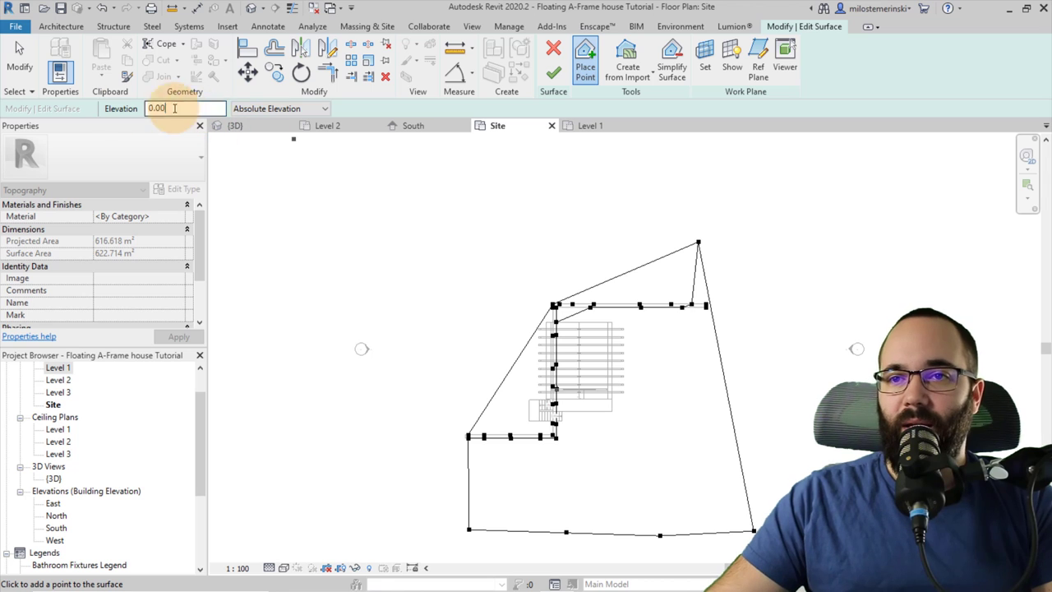
left_click_drag(174, 108, 76, 115)
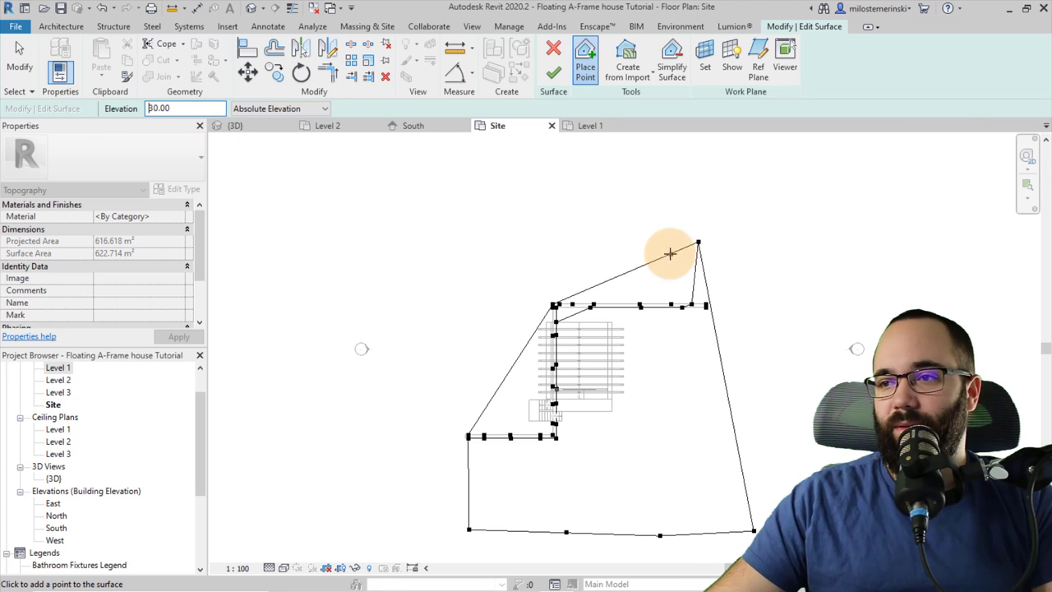
left_click(582, 226)
left_click_drag(171, 110, 62, 115)
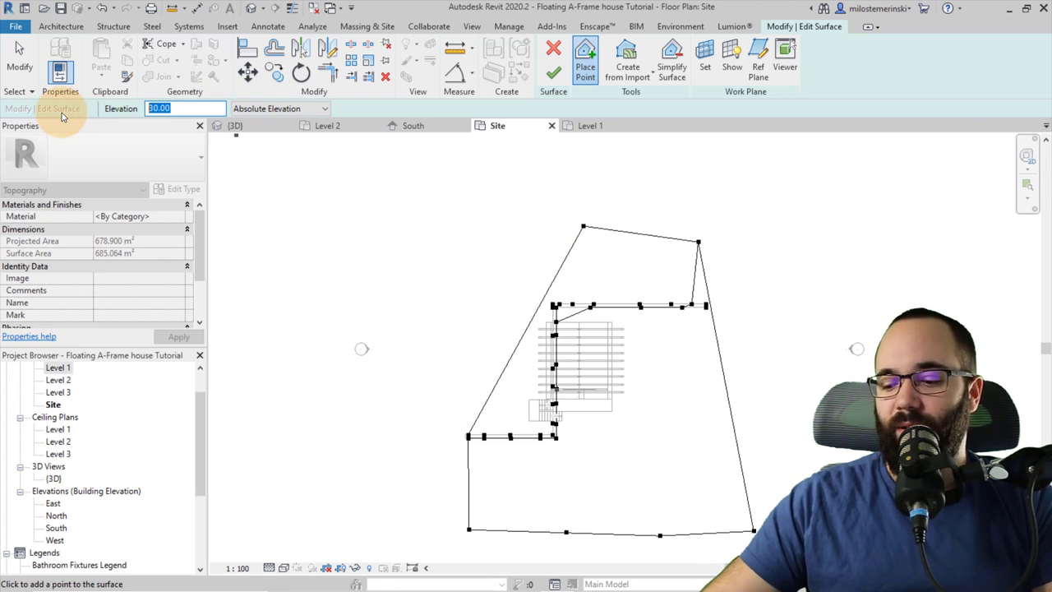
left_click(460, 233)
Move the three boundary points behind the rear wall so they form a roughly straight, squared-off rear edge of the terrain.
scroll(542, 265, "up", 2)
key("Escape")
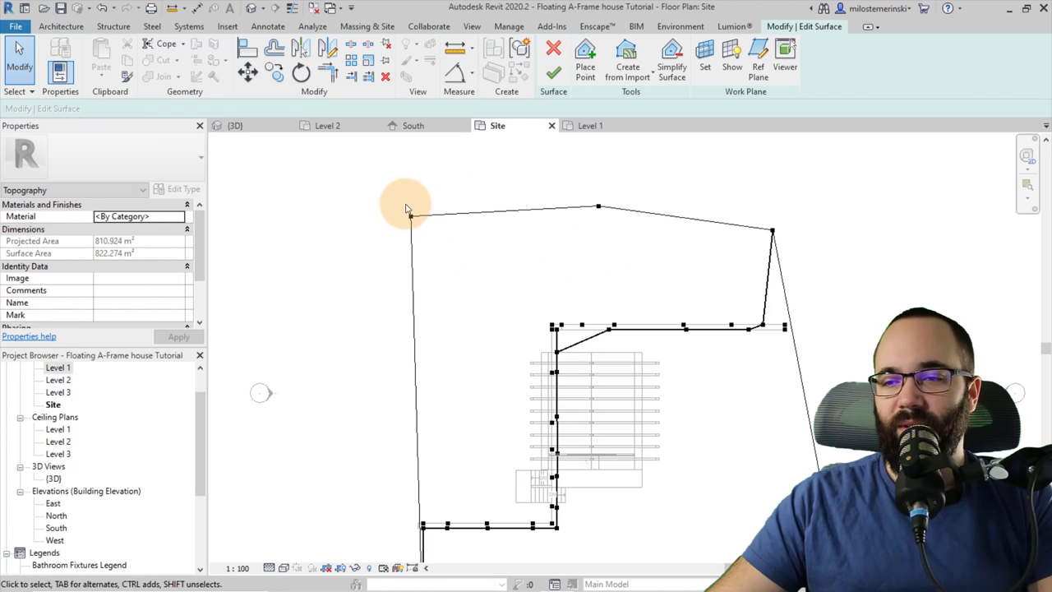
left_click(411, 215)
left_click_drag(410, 216, 430, 220)
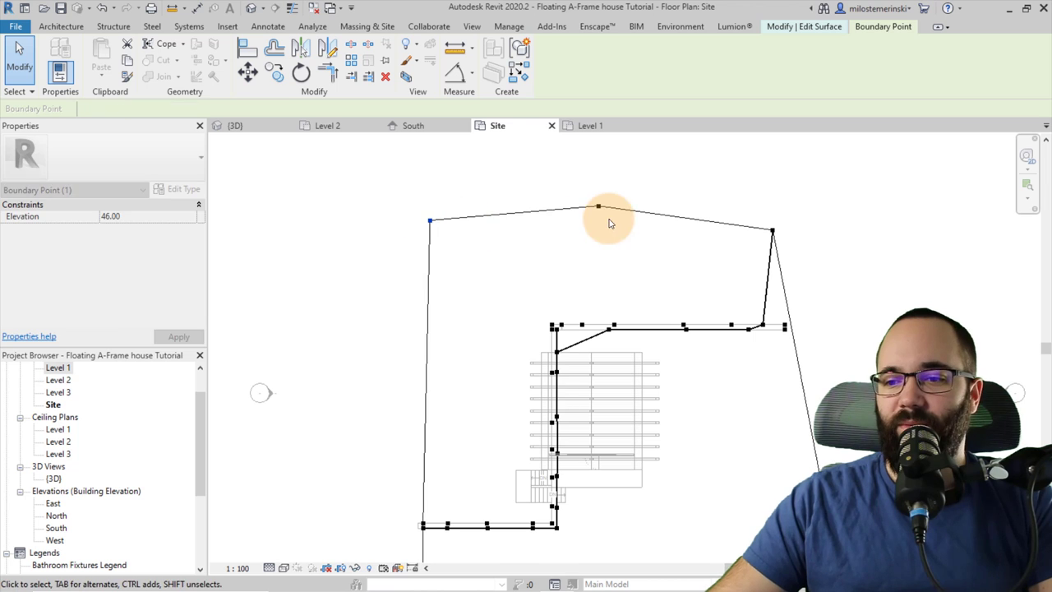
left_click_drag(599, 206, 610, 221)
left_click(772, 231)
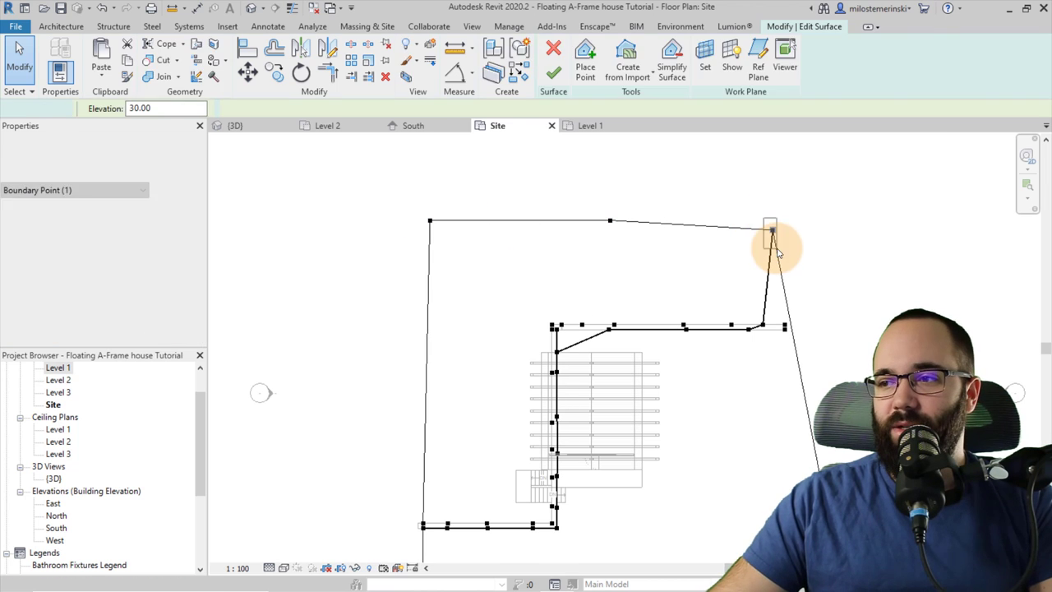
left_click_drag(773, 231, 823, 224)
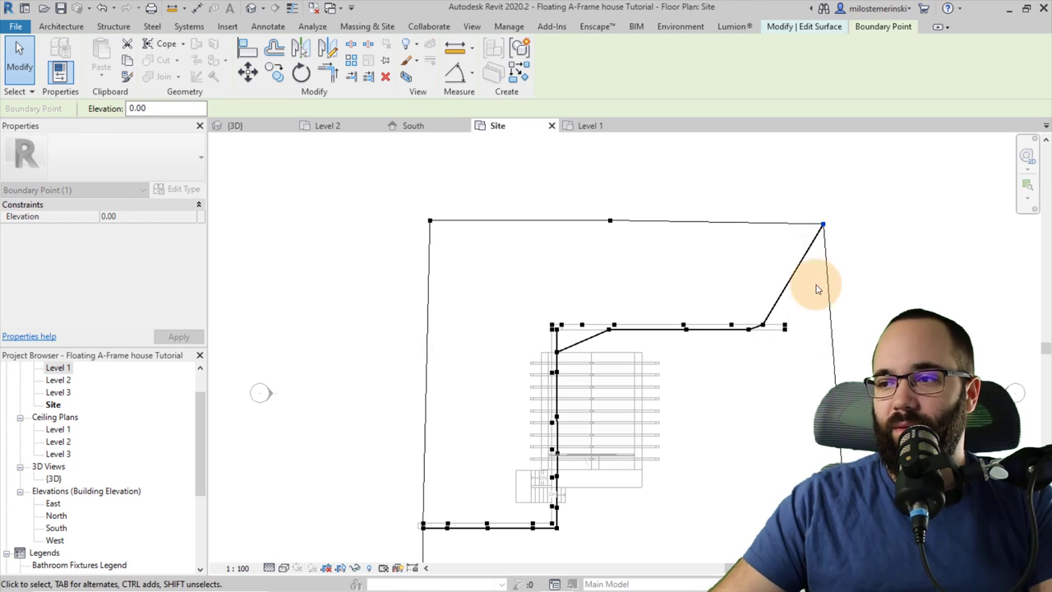
left_click(655, 305)
Inspect the inner rear wall corner in 3D and add an elevation 0 point near it on the rear wall's house-side face in the Site plan.
scroll(630, 348, "down", 1)
scroll(574, 329, "up", 2)
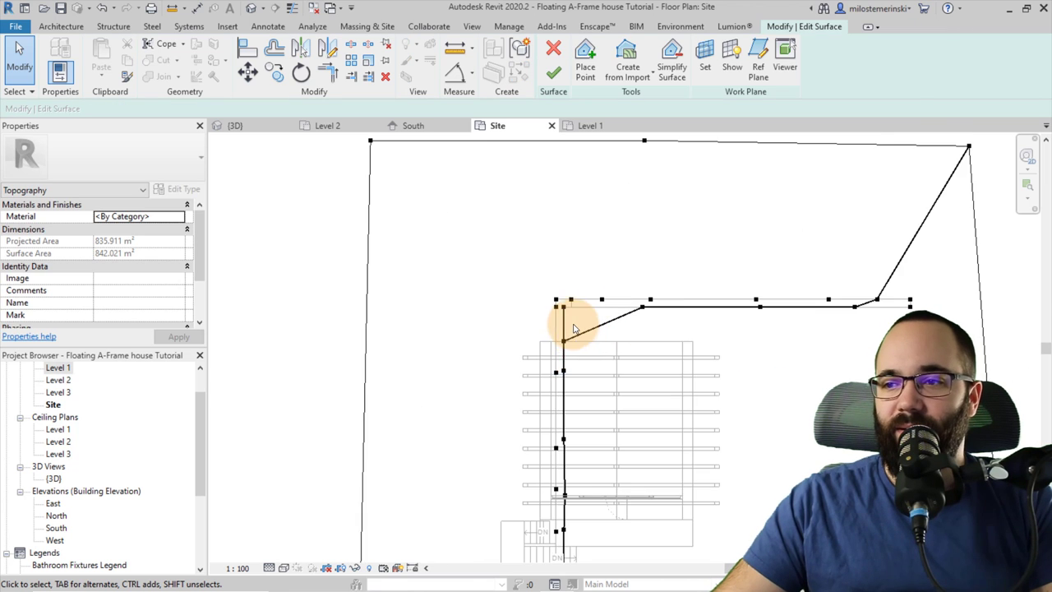
scroll(573, 329, "up", 3)
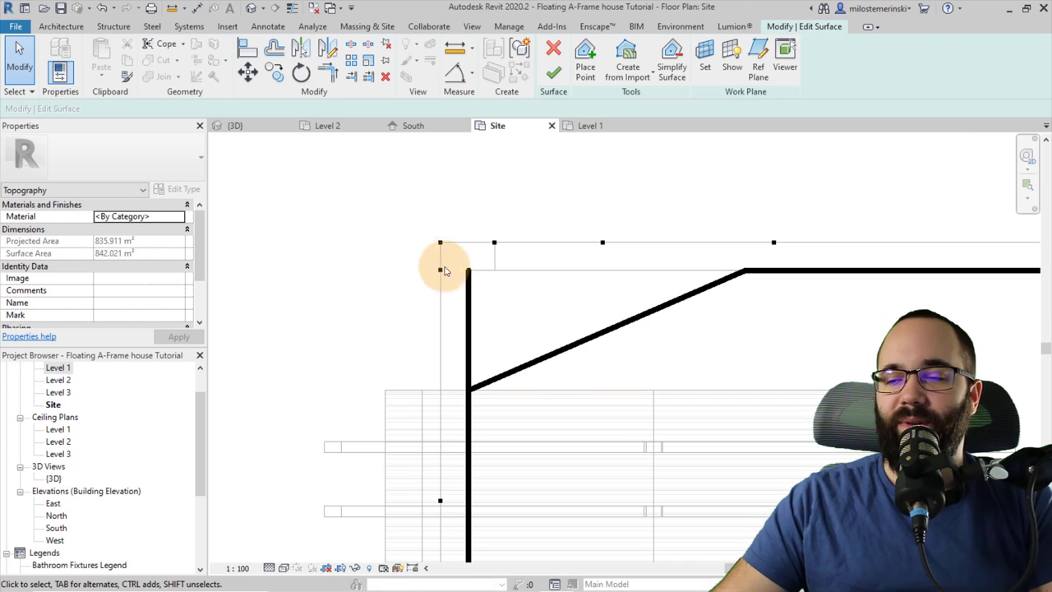
left_click(251, 128)
middle_click_drag(712, 400, 599, 353, "shift")
scroll(639, 369, "up", 5)
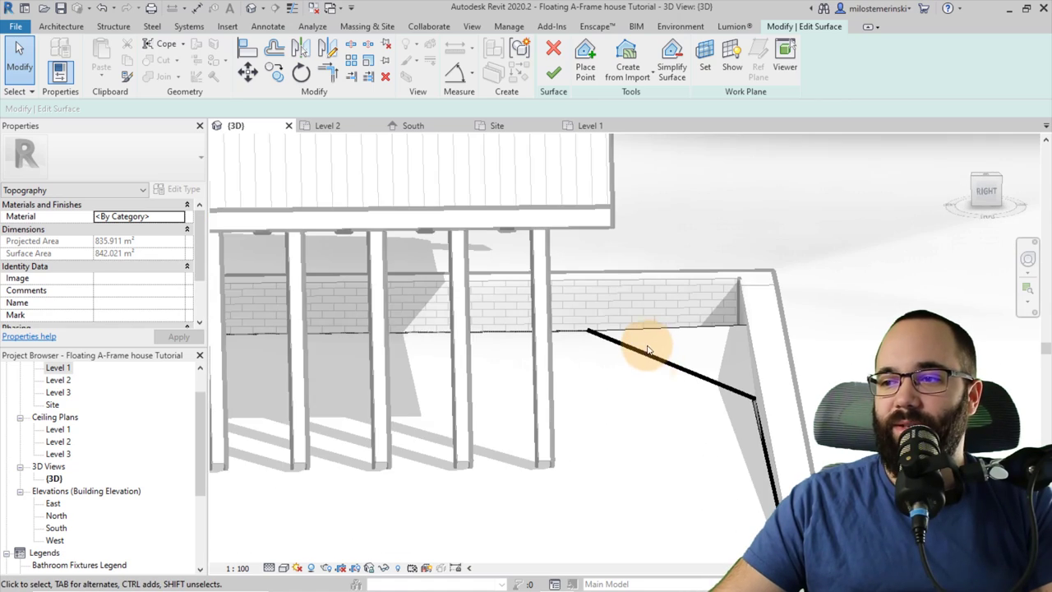
middle_click_drag(721, 362, 809, 325, "shift")
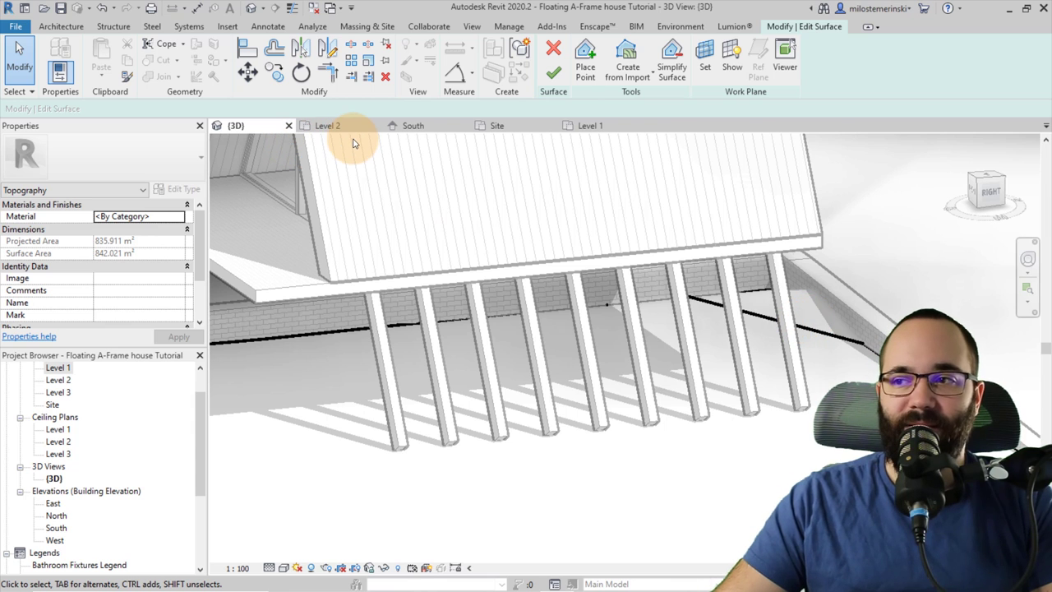
left_click(493, 126)
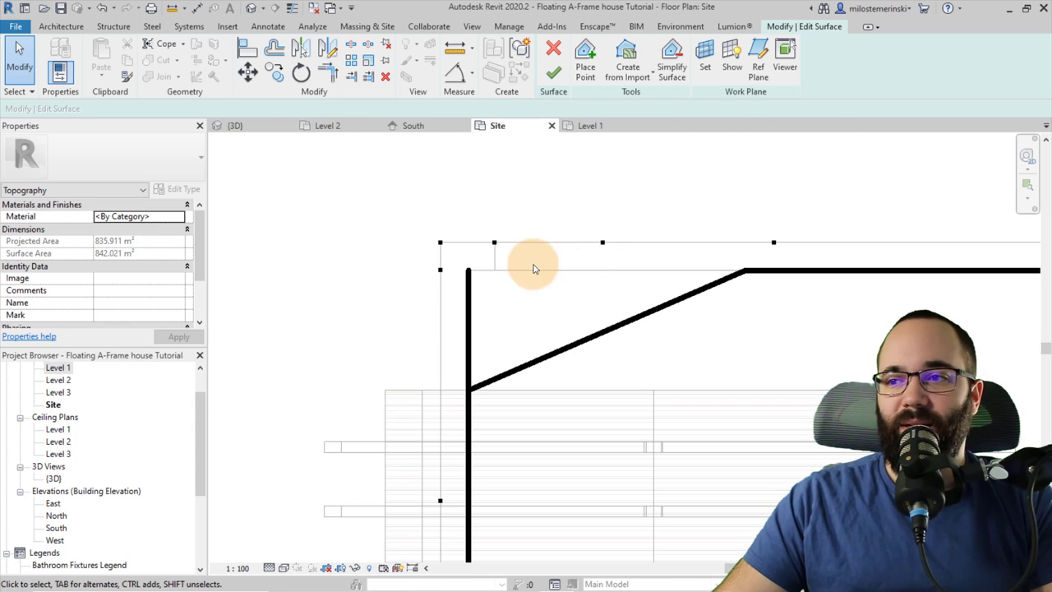
left_click(586, 70)
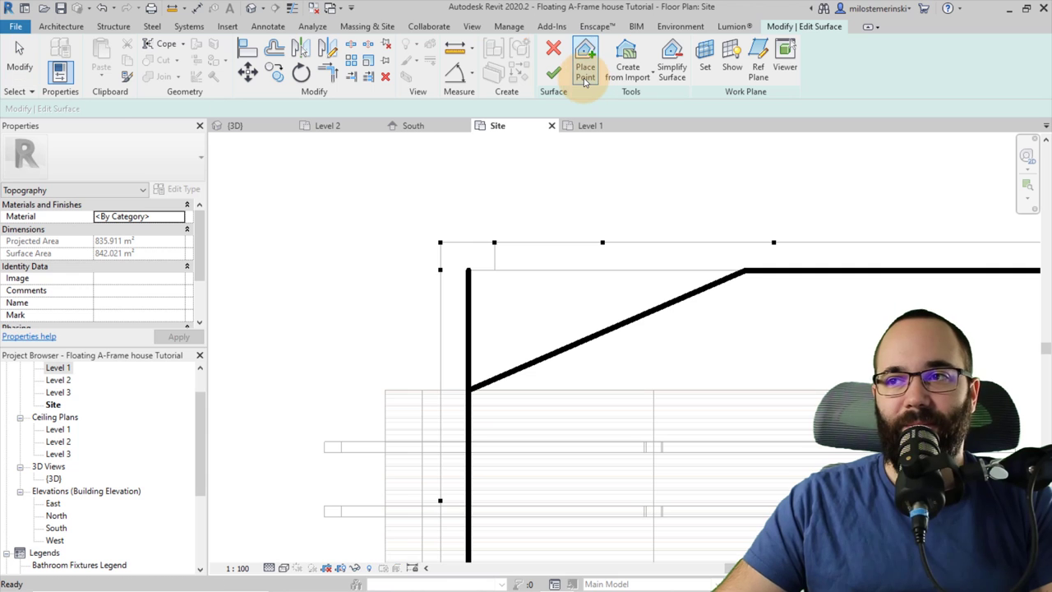
double_click(164, 108)
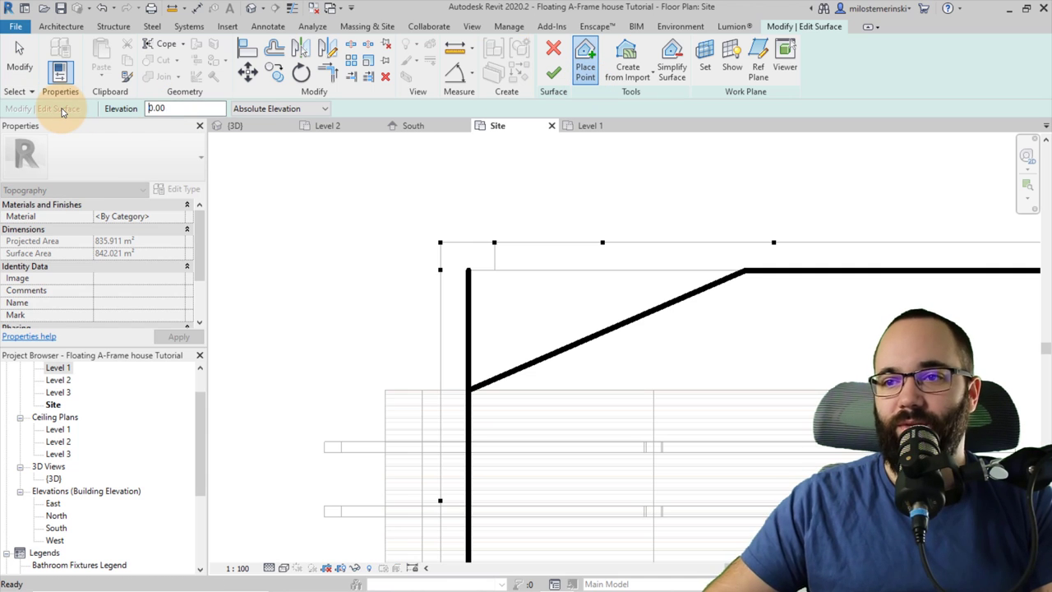
left_click(611, 272)
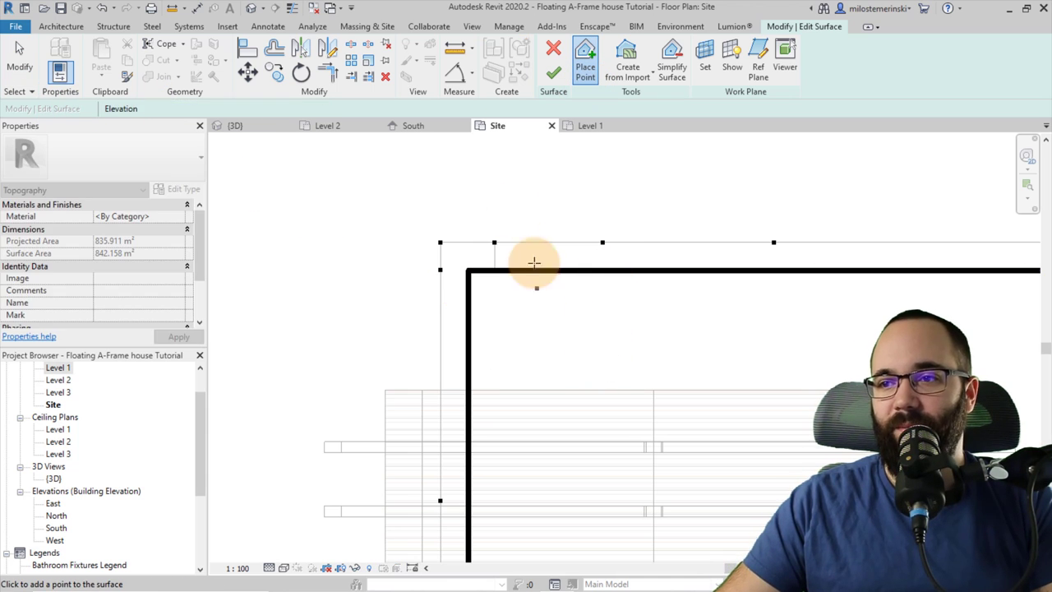
In the 3D view, set the terrain point near the low tapered end of the rear brick wall's outer face to elevation 5.
left_click(236, 126)
scroll(757, 387, "down", 3)
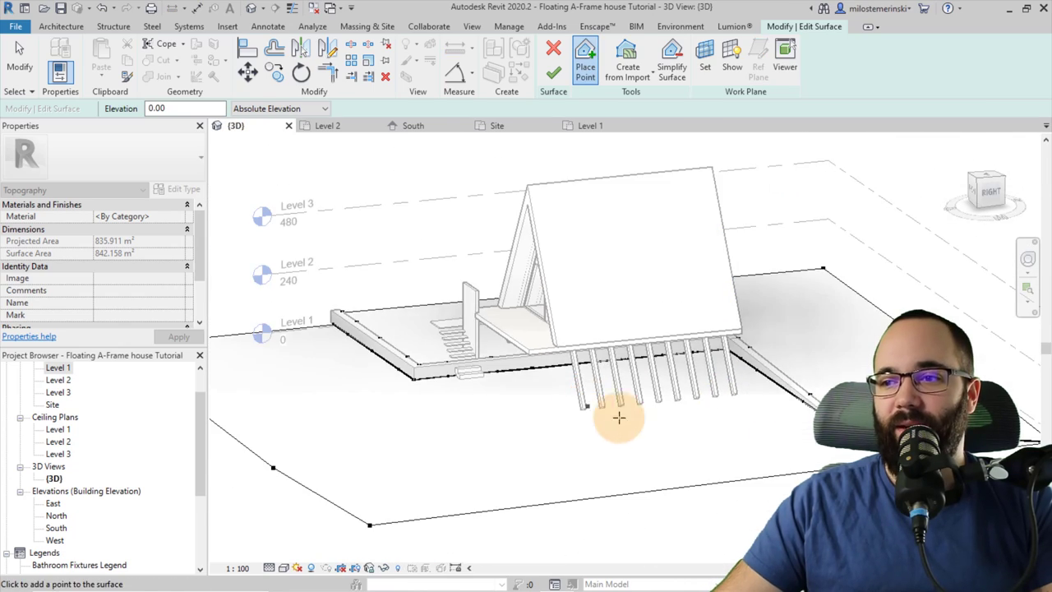
middle_click_drag(619, 417, 378, 409, "shift")
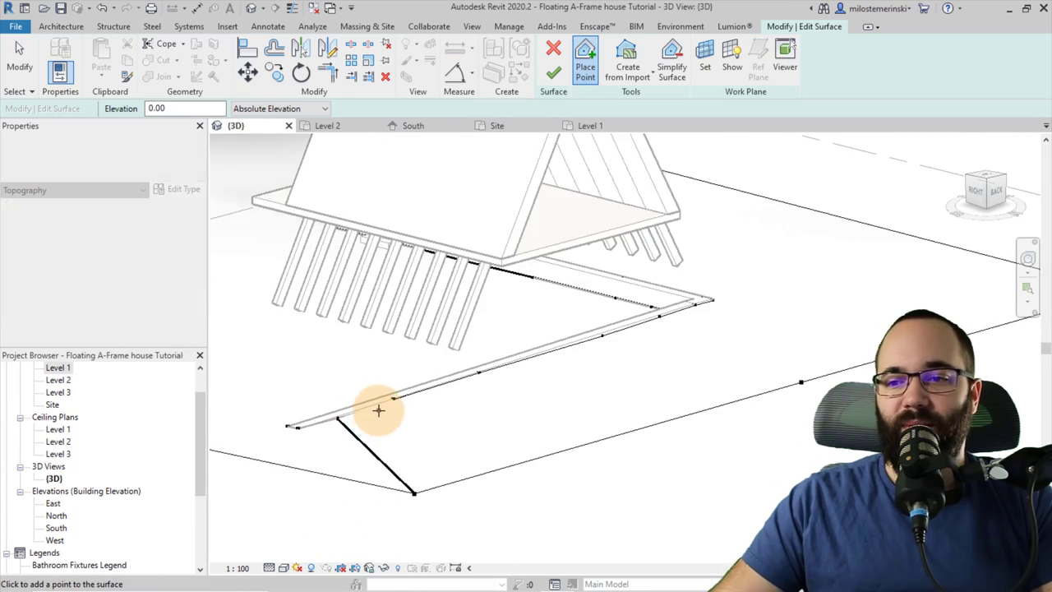
scroll(378, 409, "up", 2)
key("Escape")
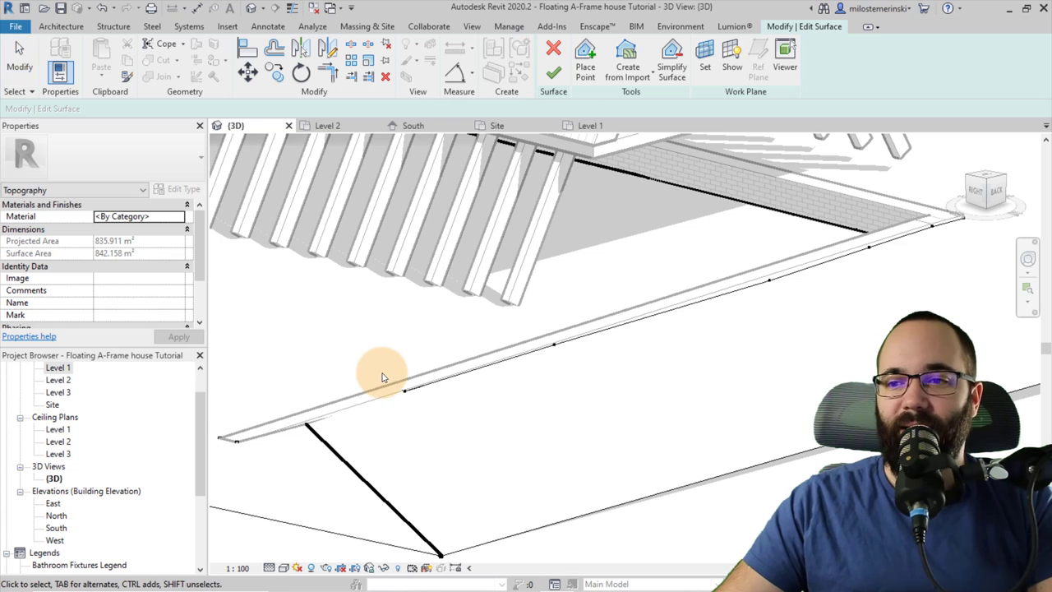
left_click_drag(382, 381, 411, 399)
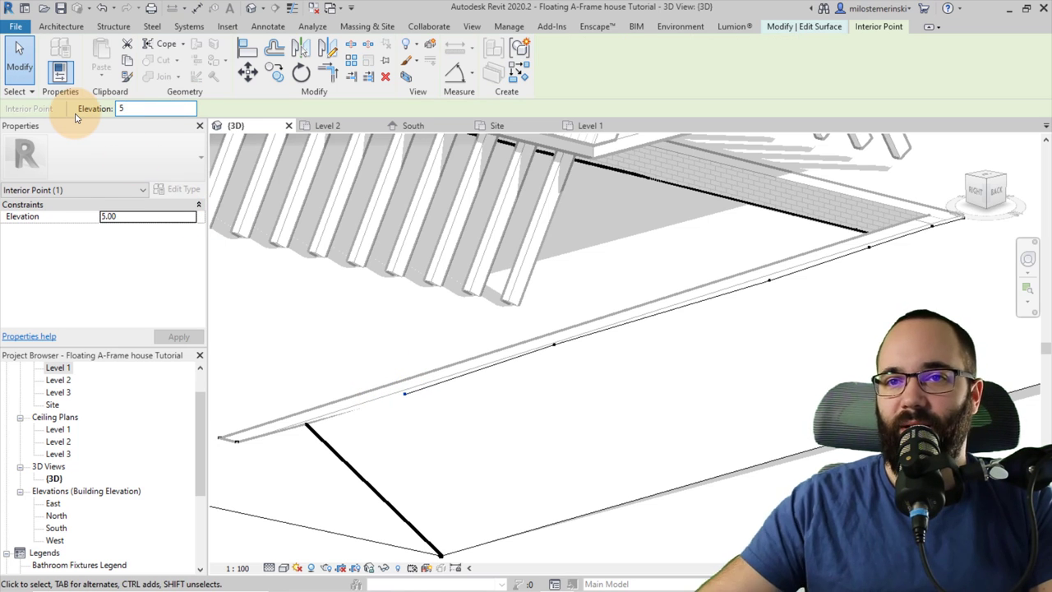
Set the next uphill terrain point along the rear brick wall's outer face to elevation 15.
left_click(554, 345, "ctrl")
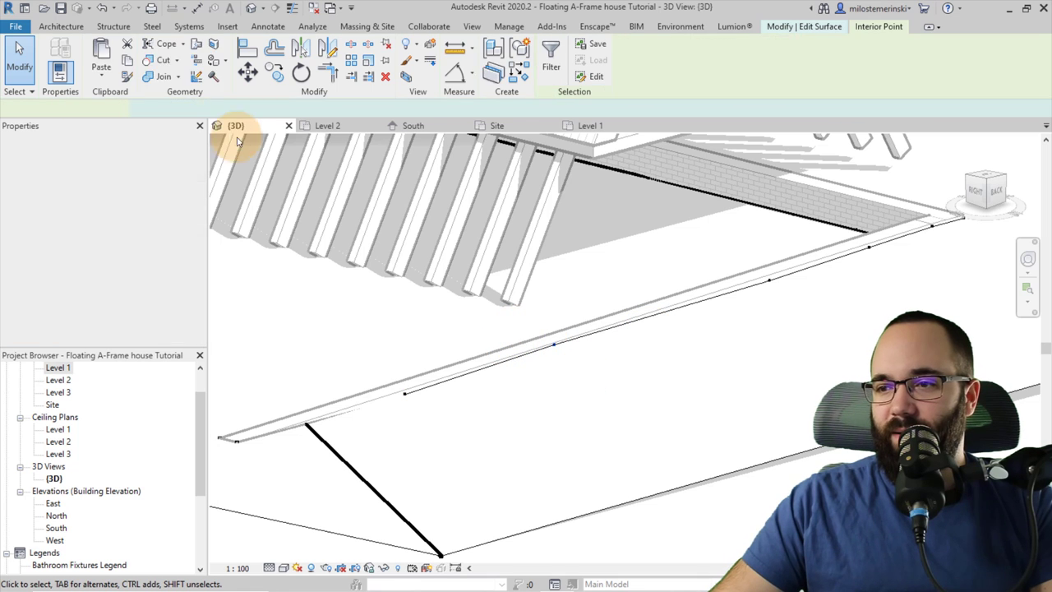
left_click(554, 346)
scroll(587, 347, "up", 3)
left_click(526, 351)
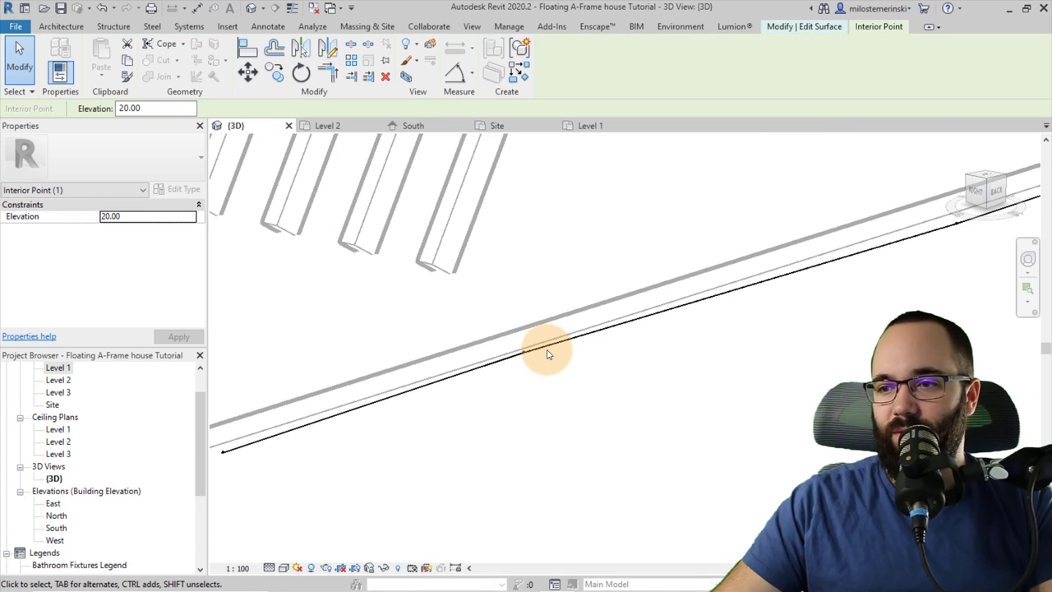
left_click(154, 111)
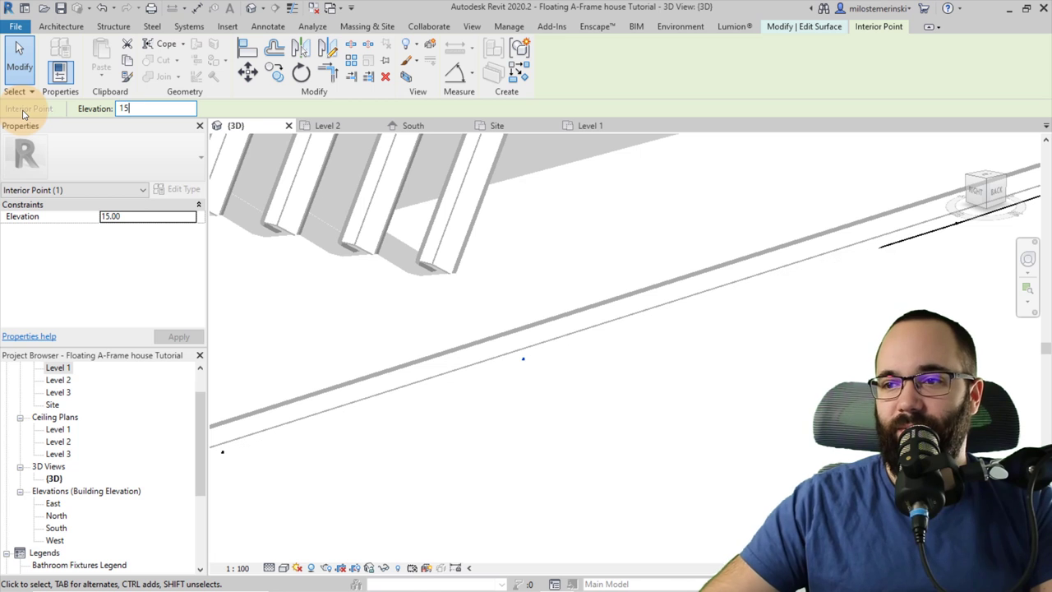
Check the terrain around both brick walls from several sides and finish the toposurface edit.
middle_click_drag(430, 300, 596, 286, "shift")
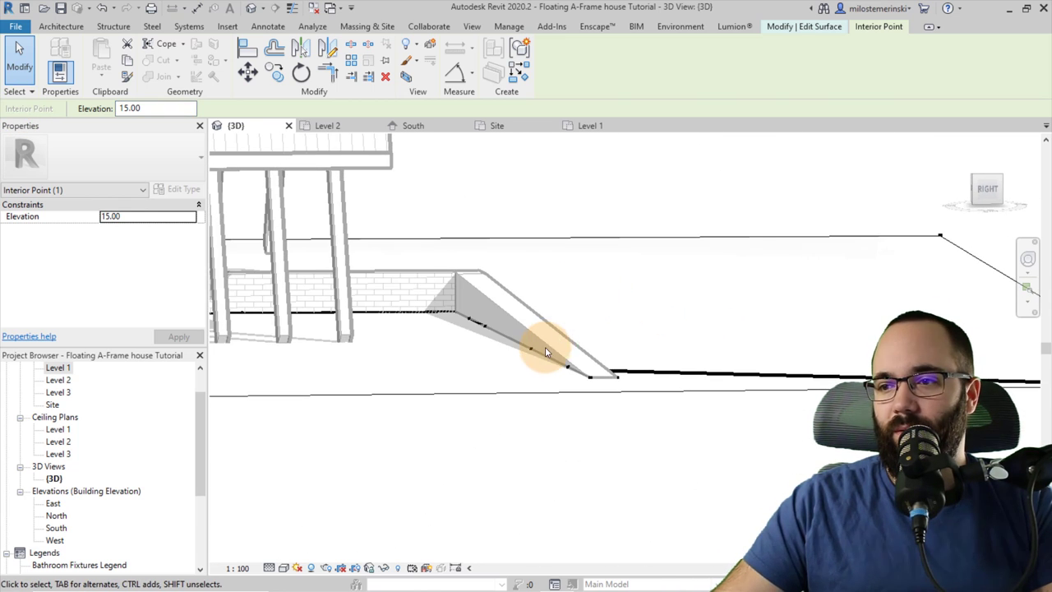
middle_click_drag(542, 348, 699, 312, "shift")
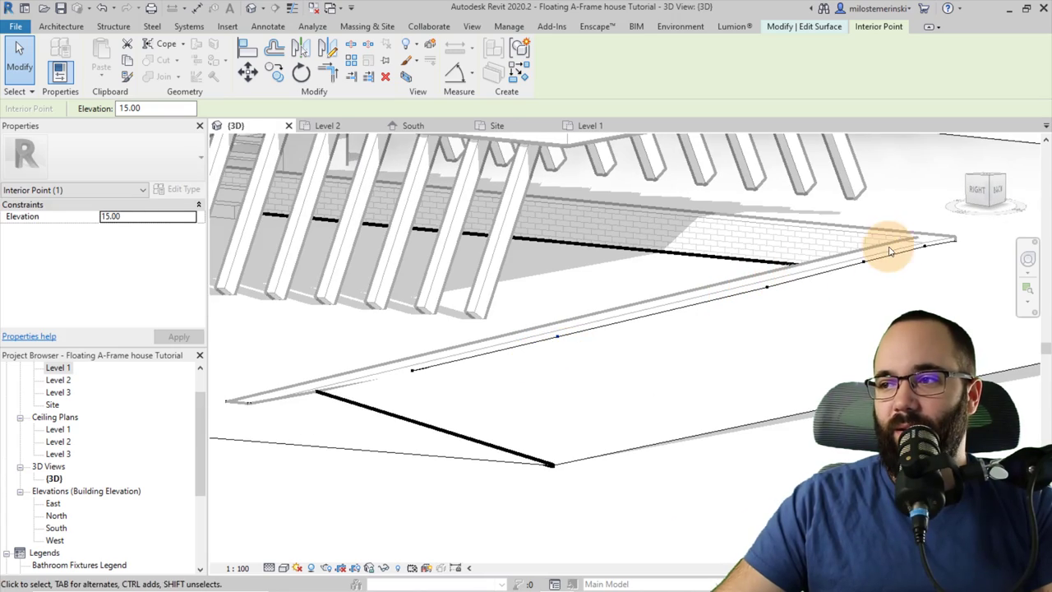
middle_click_drag(889, 250, 660, 358, "shift")
middle_click_drag(537, 377, 360, 370, "shift")
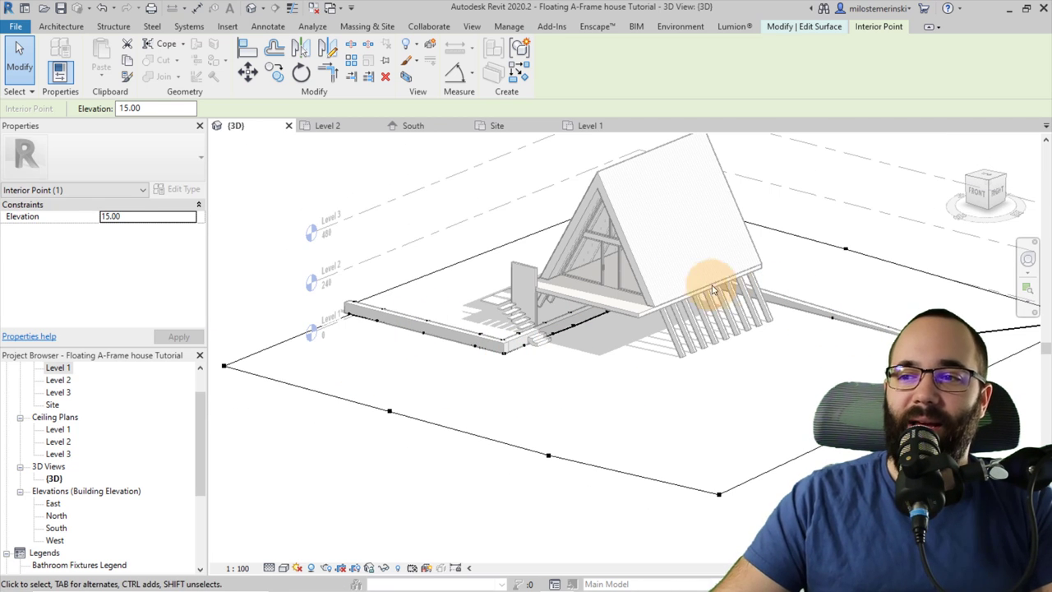
middle_click_drag(459, 362, 435, 366, "shift")
key("Escape")
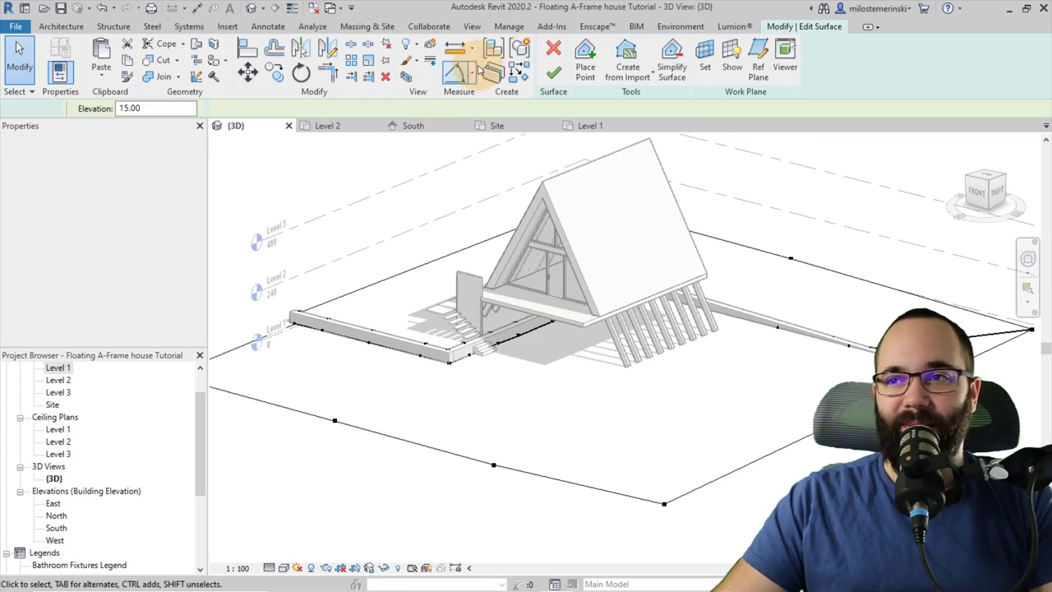
left_click(553, 72)
Edit the stair-side beam system's boundary and extend its lower edge further down the slope, to about 870.
middle_click_drag(576, 364, 530, 318, "shift")
scroll(417, 355, "up", 3)
left_click(420, 351)
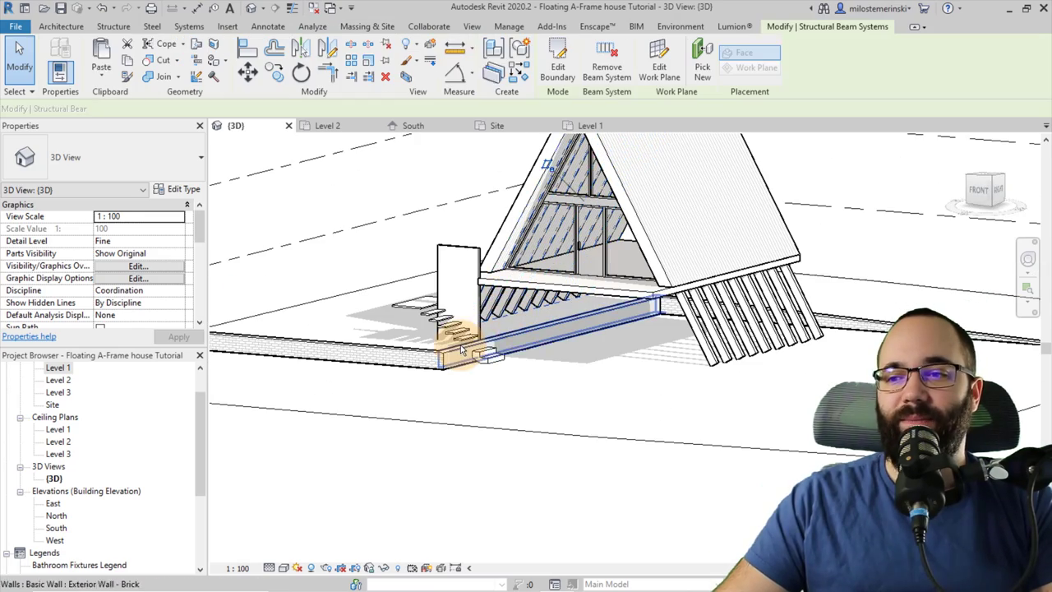
scroll(564, 362, "up", 2)
mouse_move(564, 361)
middle_mouse_down("shift")
mouse_move(575, 353)
mouse_move(556, 153)
middle_mouse_up("shift")
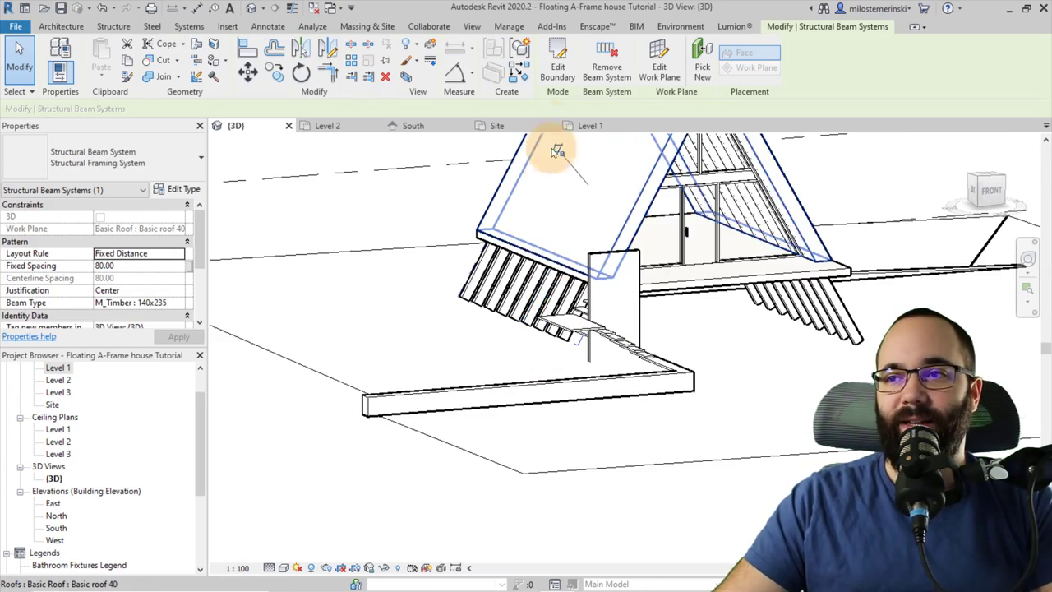
left_click(557, 65)
left_click(510, 351)
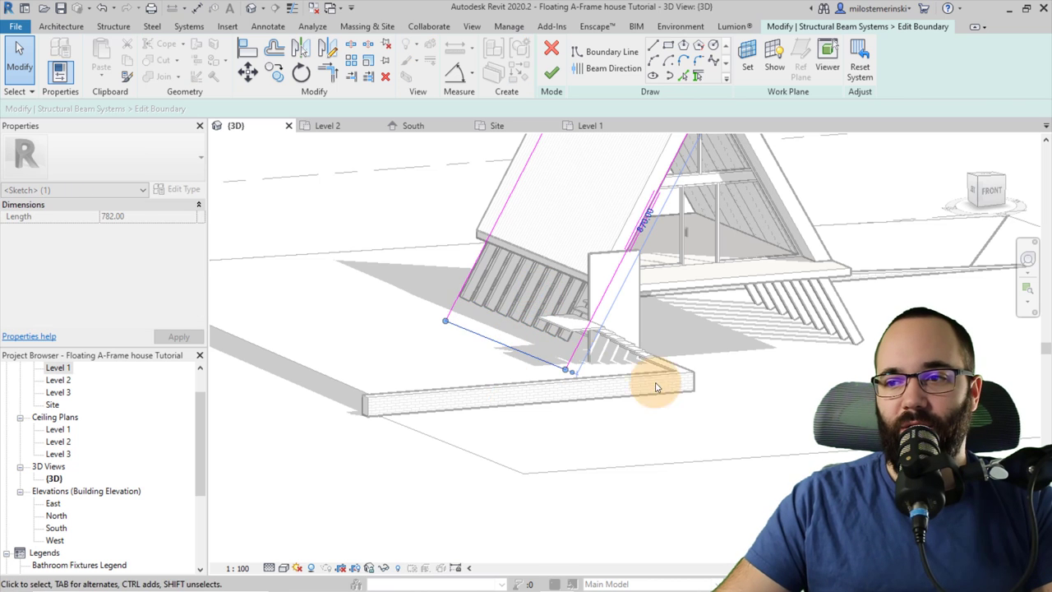
Extend the lower boundary edge of the beam system on the opposite roof slope to about 930 and finish the sketch.
mouse_move(650, 383)
middle_mouse_down("shift")
mouse_move(735, 383)
mouse_move(645, 371)
mouse_move(657, 378)
middle_mouse_up("shift")
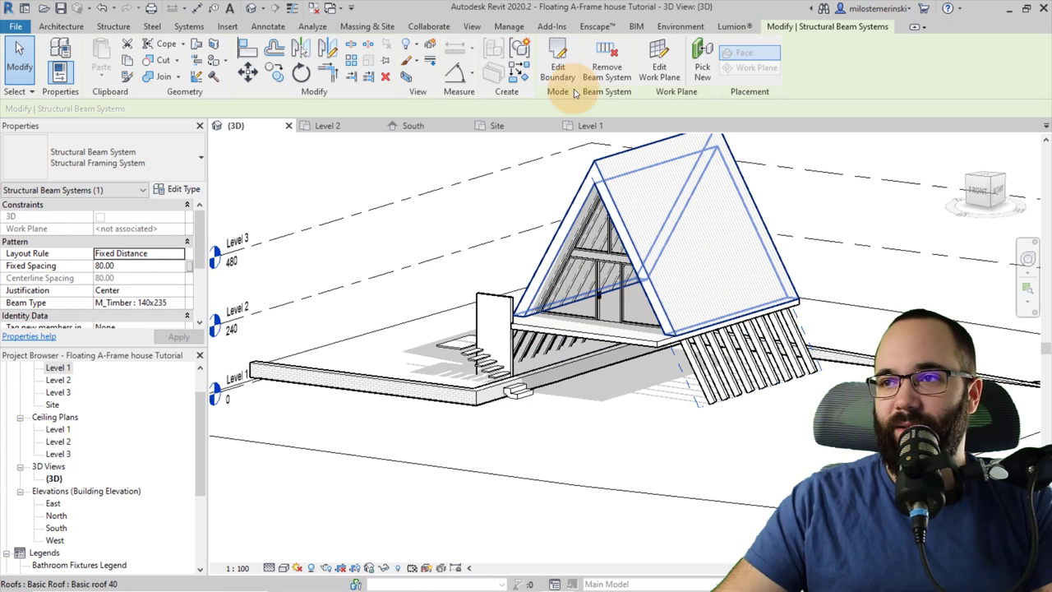
double_click(723, 262)
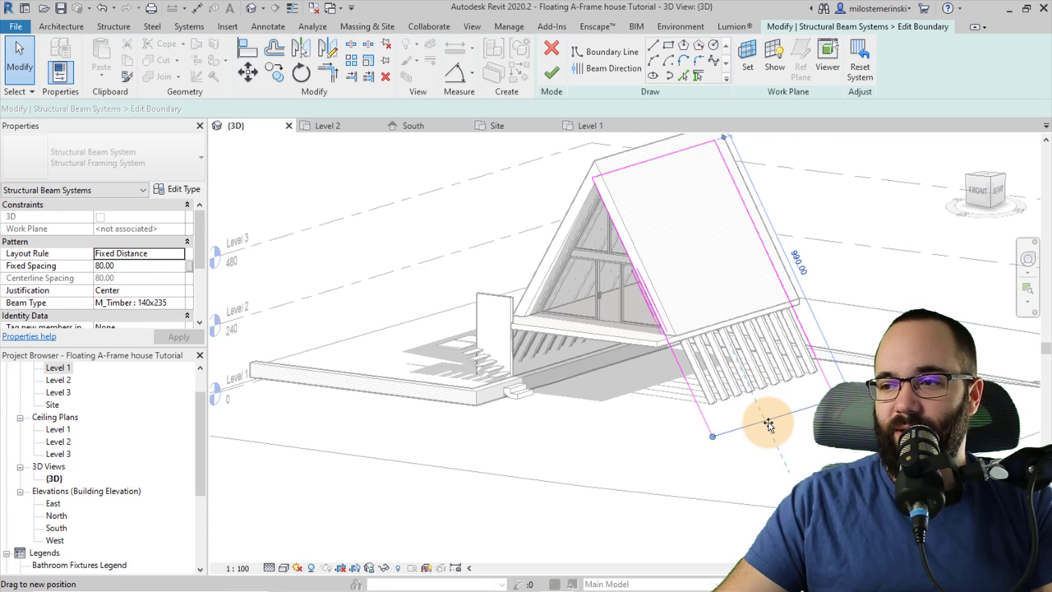
left_click(551, 72)
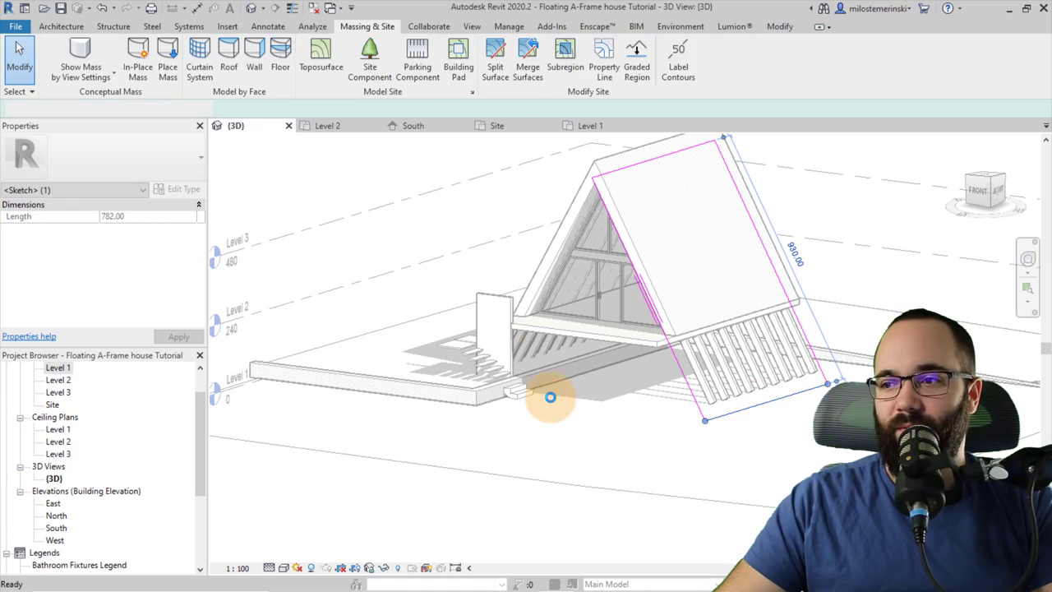
left_click(615, 355)
middle_click_drag(612, 386, 359, 252, "shift")
mouse_move(606, 523)
middle_mouse_down("shift")
mouse_move(658, 521)
mouse_move(688, 486)
mouse_move(617, 556)
mouse_move(622, 544)
mouse_move(519, 533)
middle_mouse_up("shift")
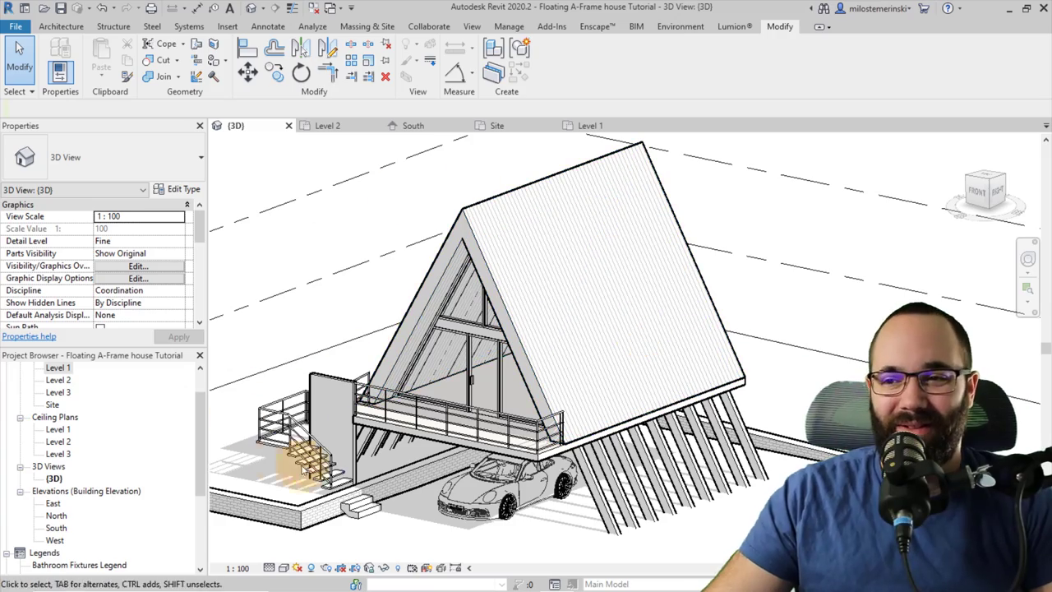
middle_click_drag(335, 346, 348, 349, "shift")
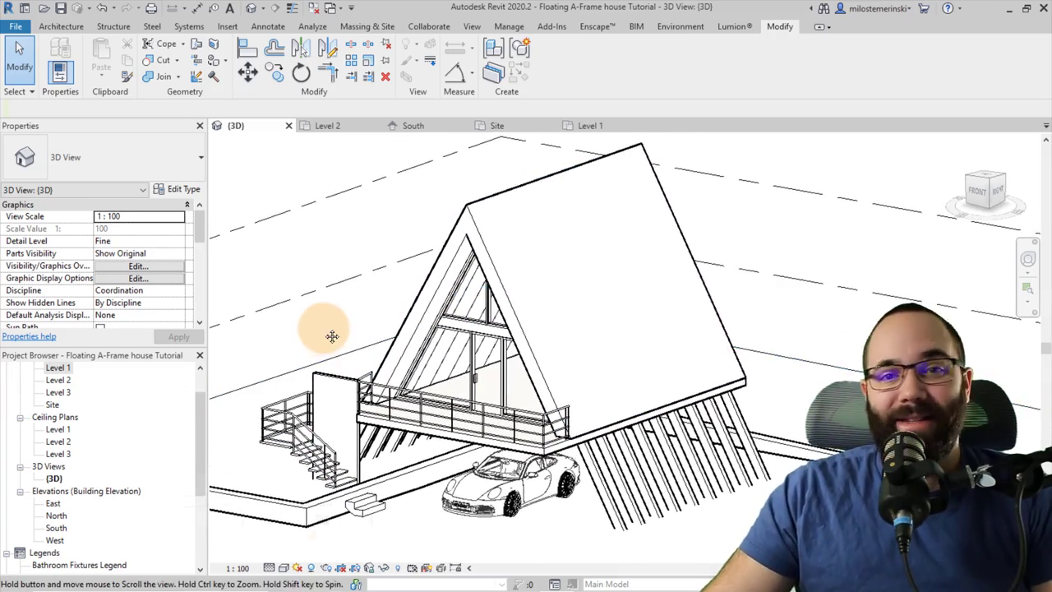